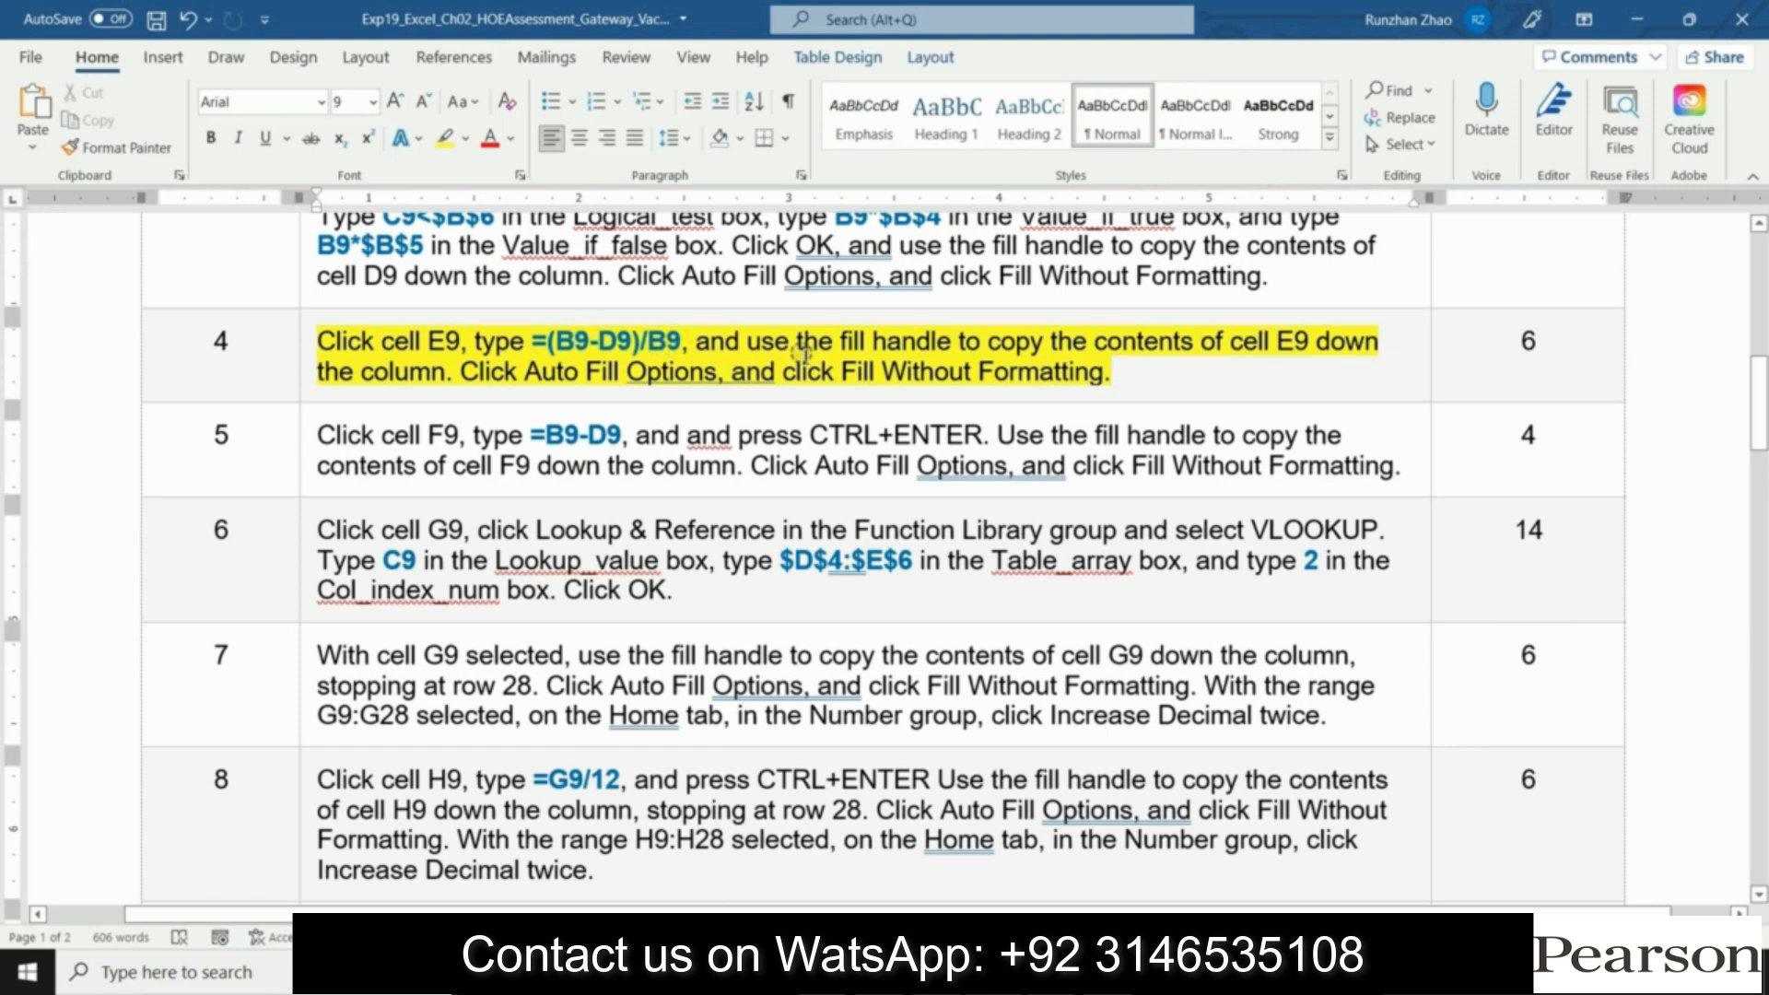
Step: Switch to the Excel workbook and fill the E9 formula down the % Financed column without formatting
{"action": "left_click", "coordinate": [876, 973]}
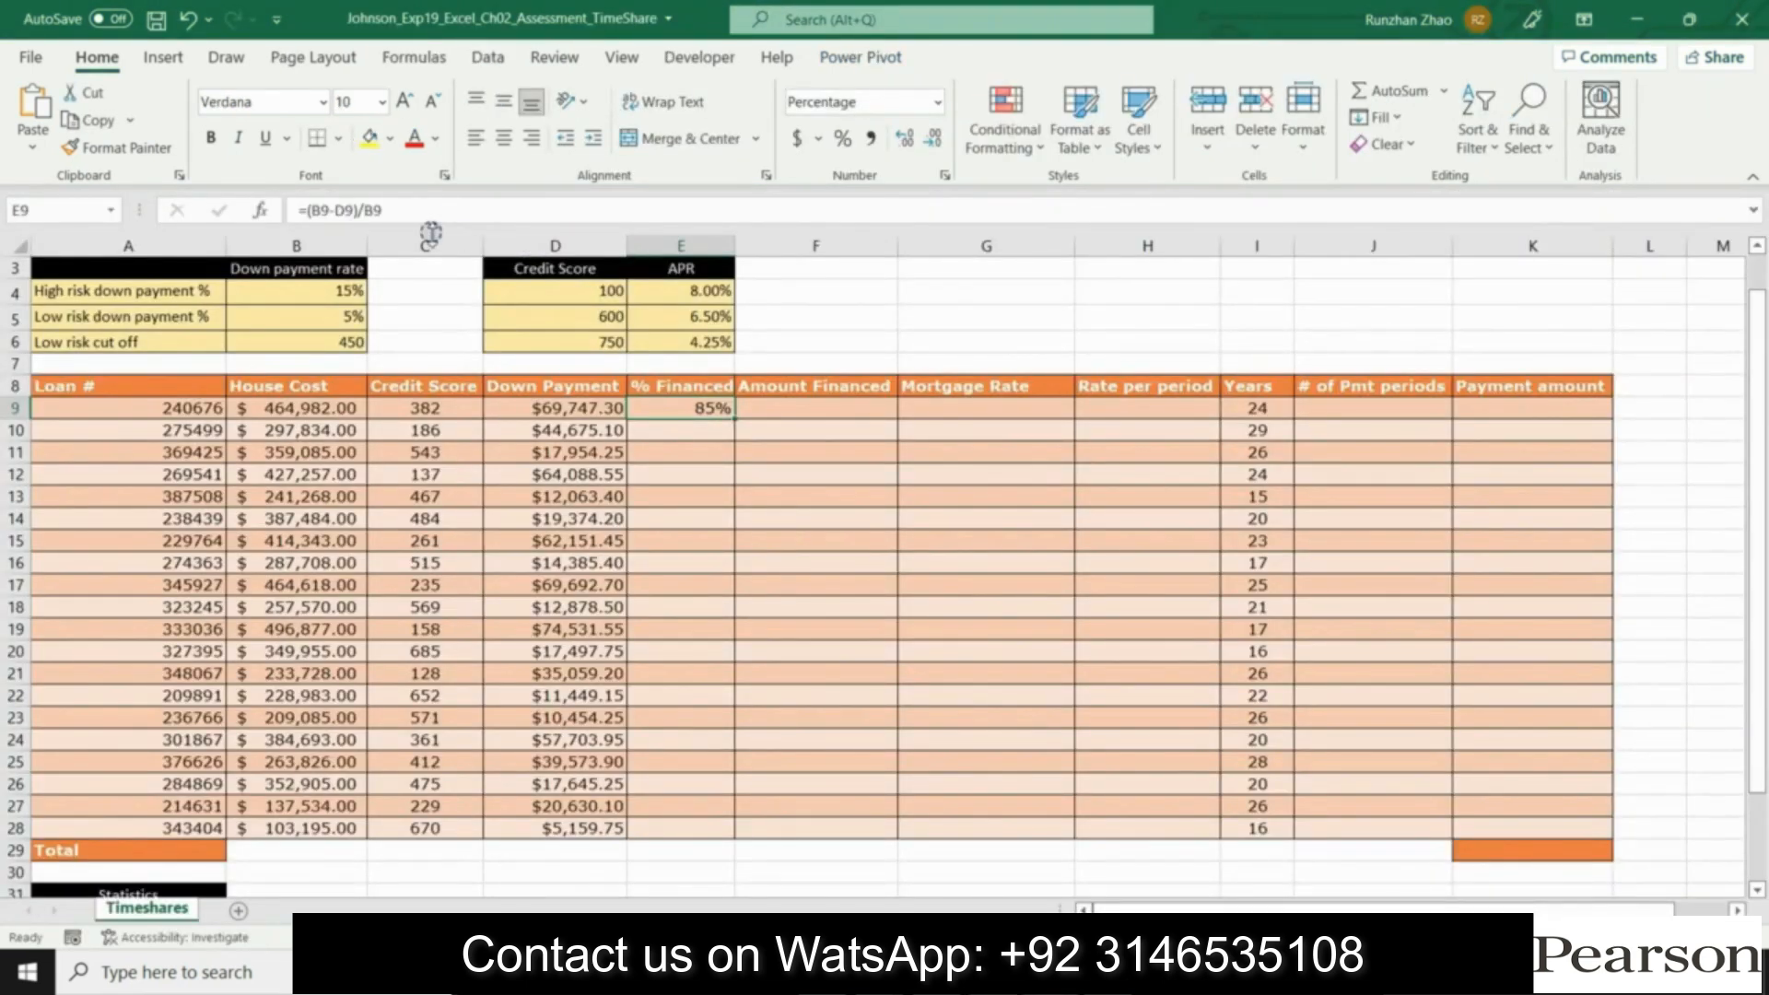
{"action": "double_click", "coordinate": [737, 420]}
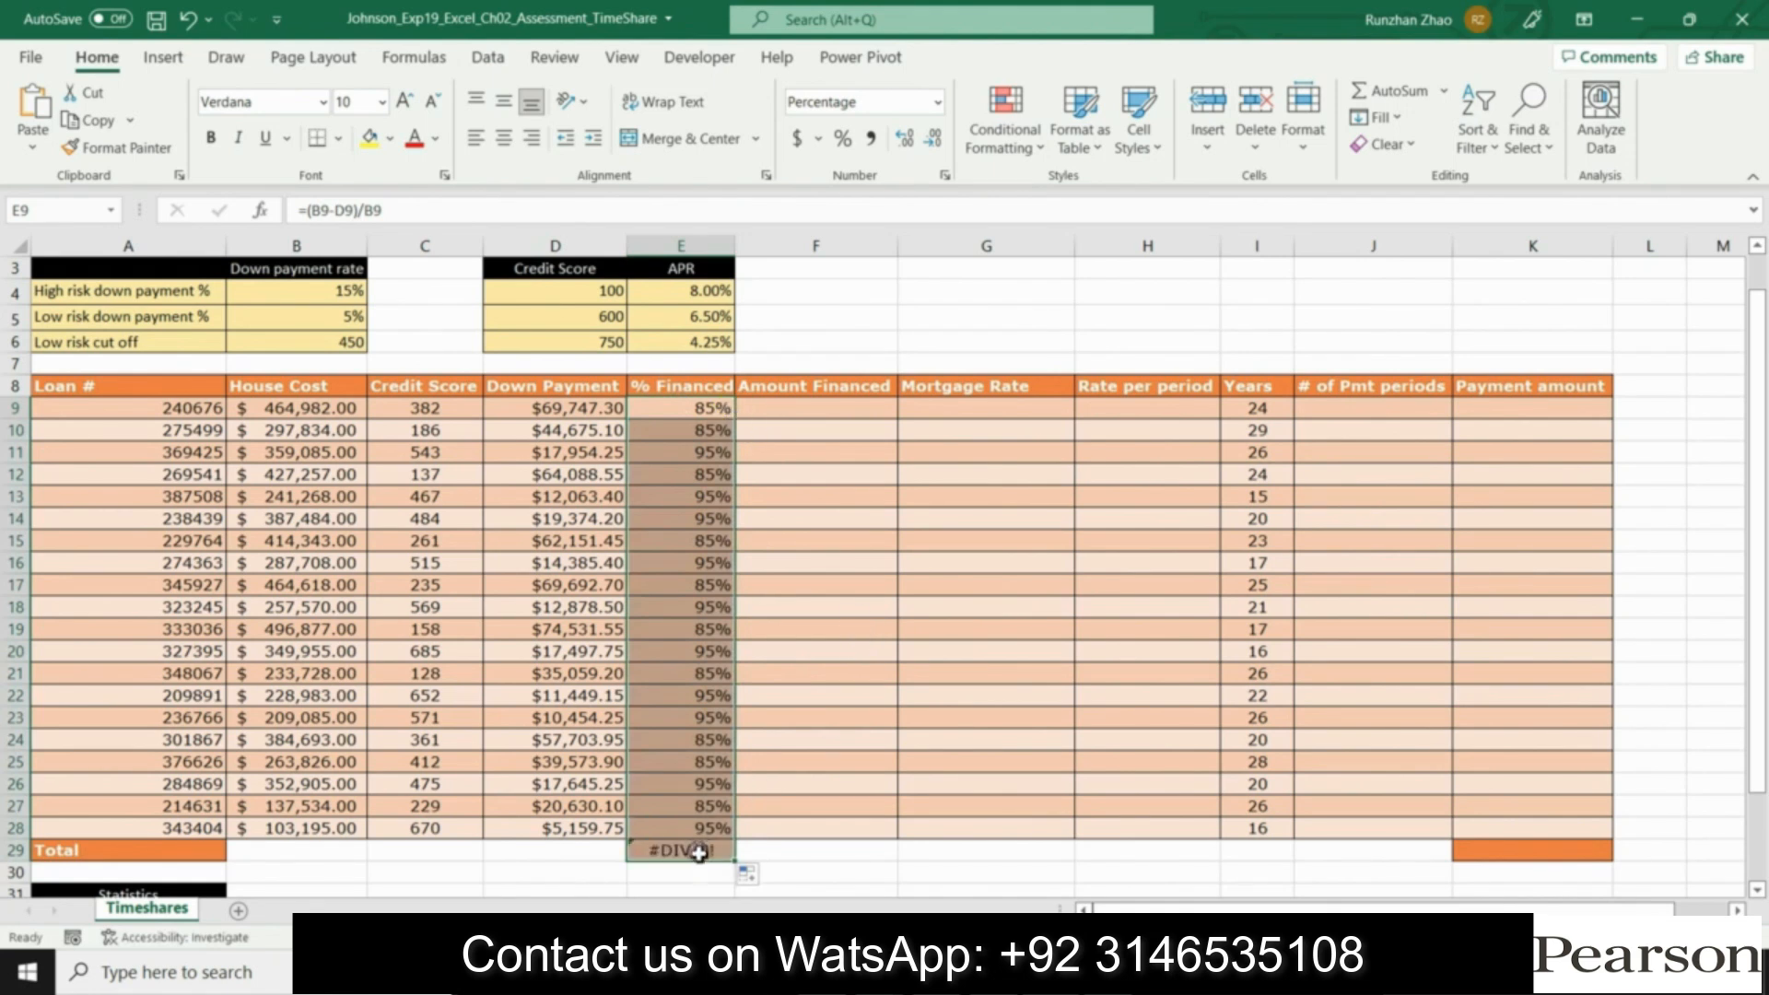
{"action": "left_click", "coordinate": [750, 876]}
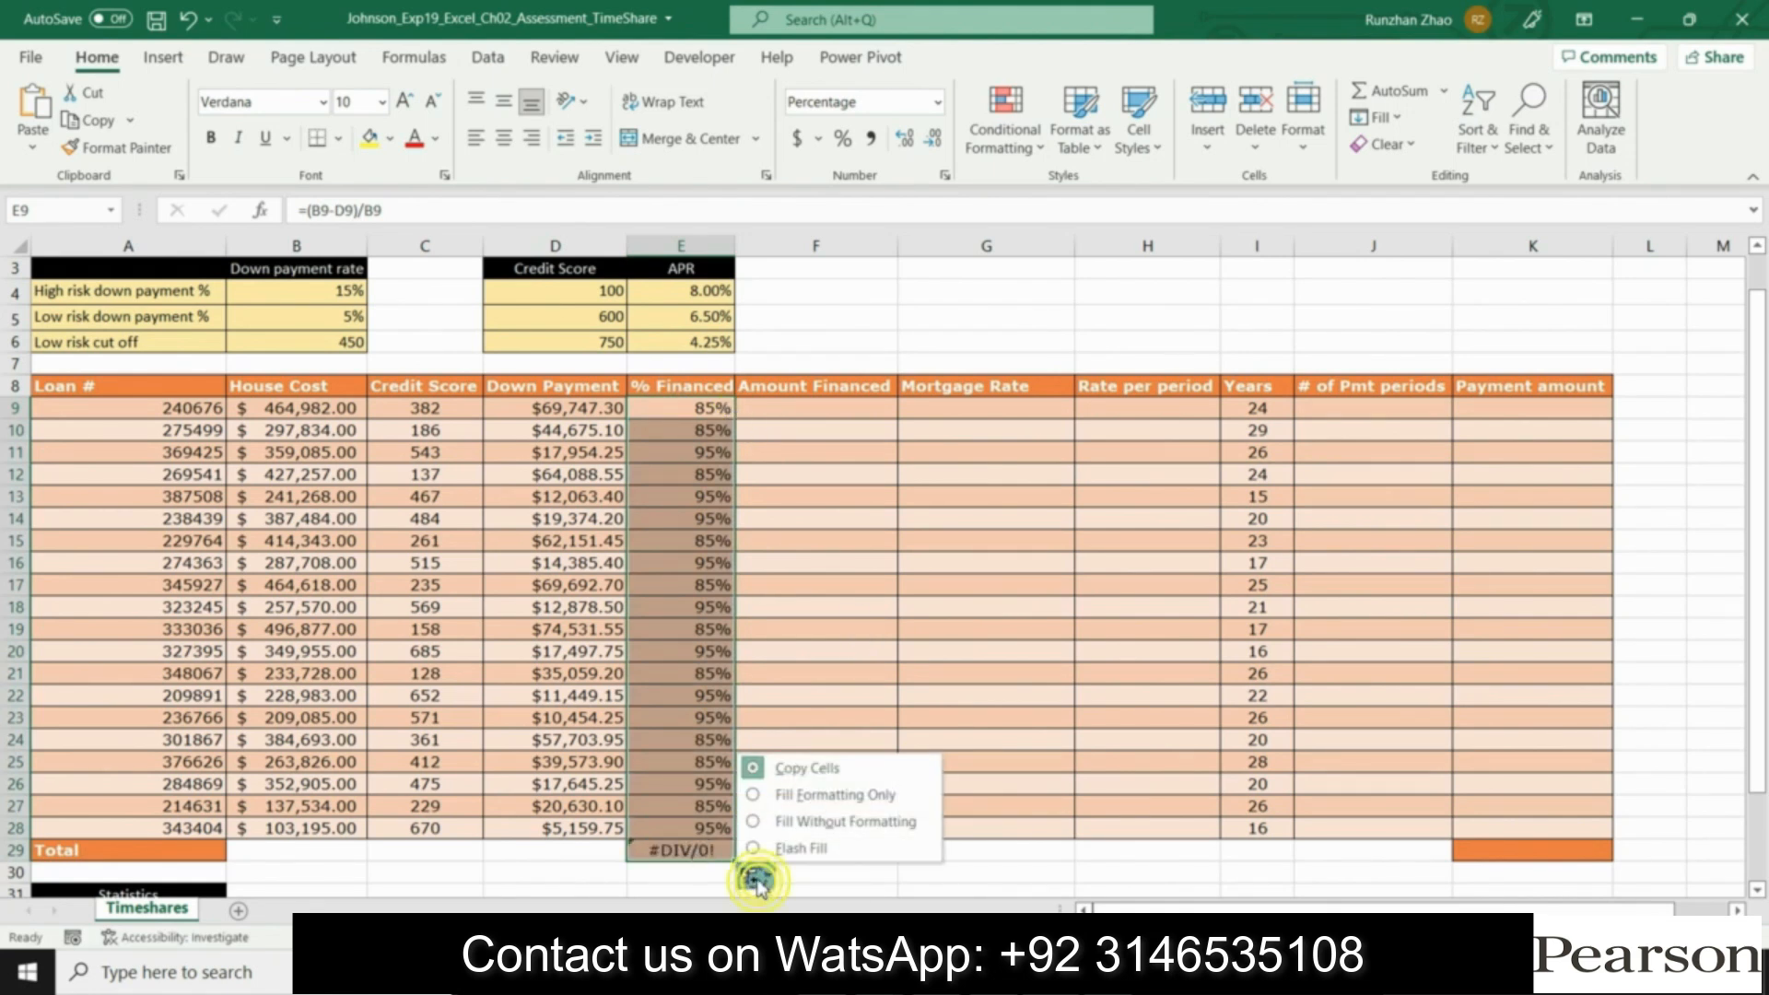
{"action": "left_click", "coordinate": [754, 823]}
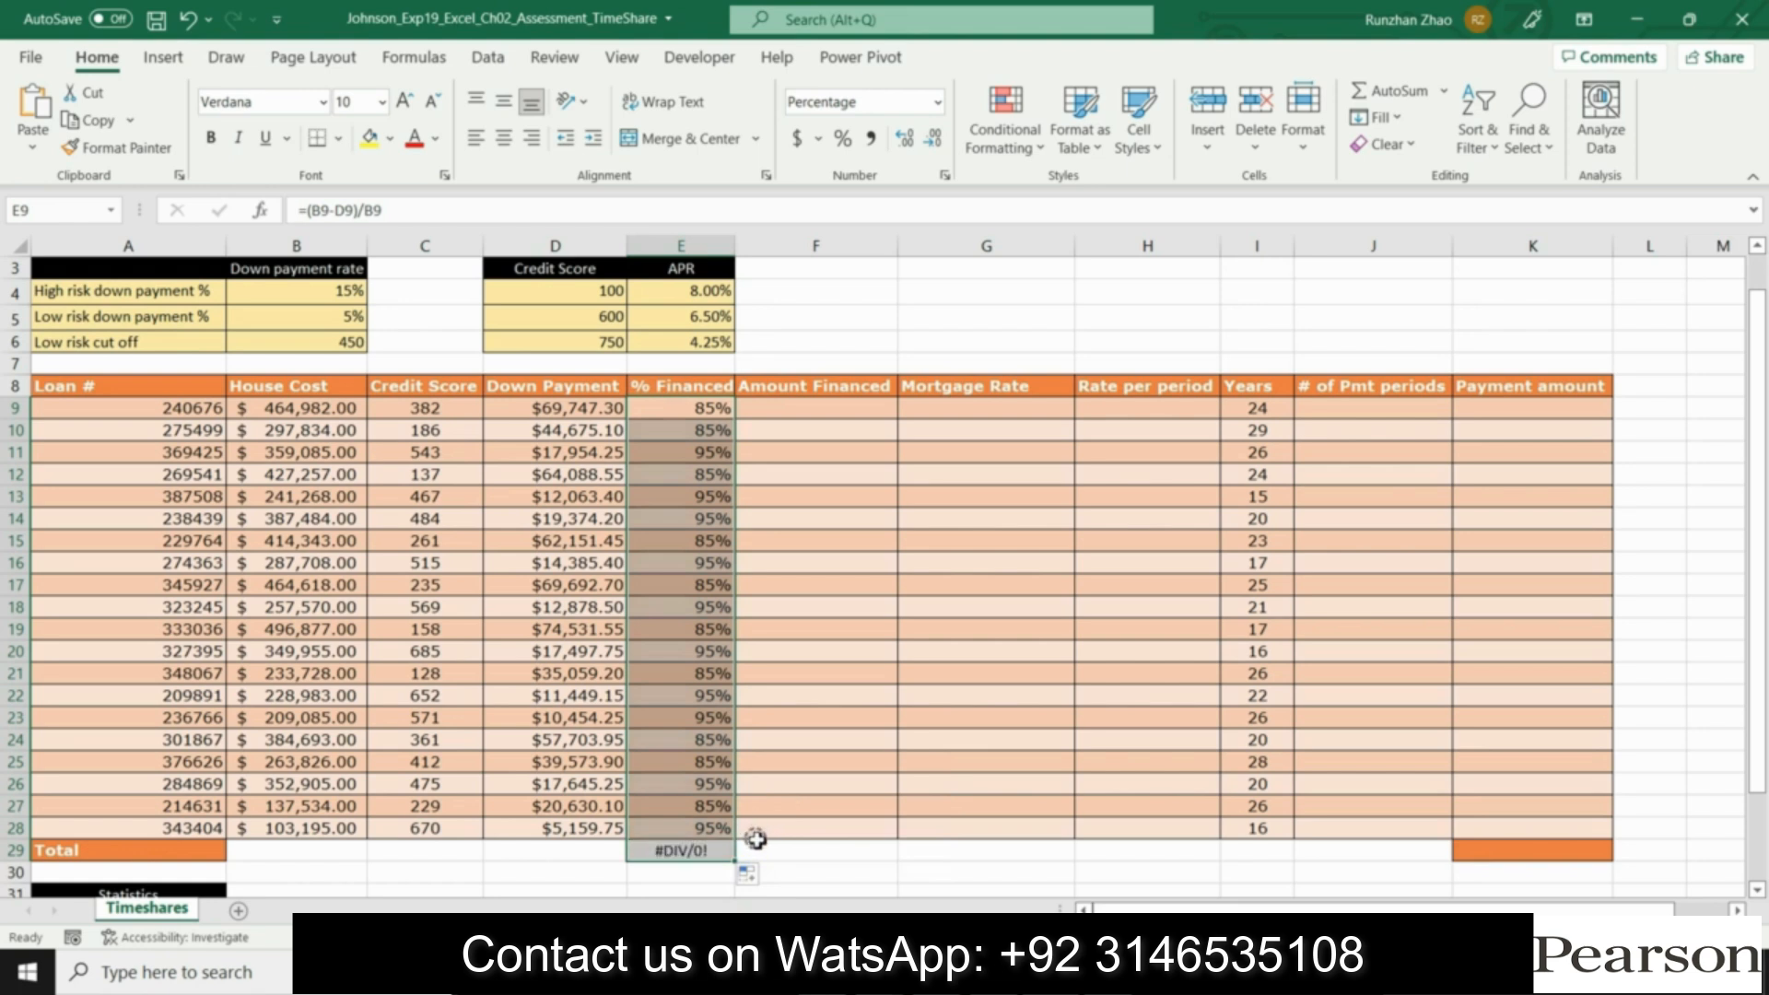
Step: Delete the formula in cell E29 of the Total row and select cell F9 under Amount Financed
{"action": "left_click", "coordinate": [683, 850]}
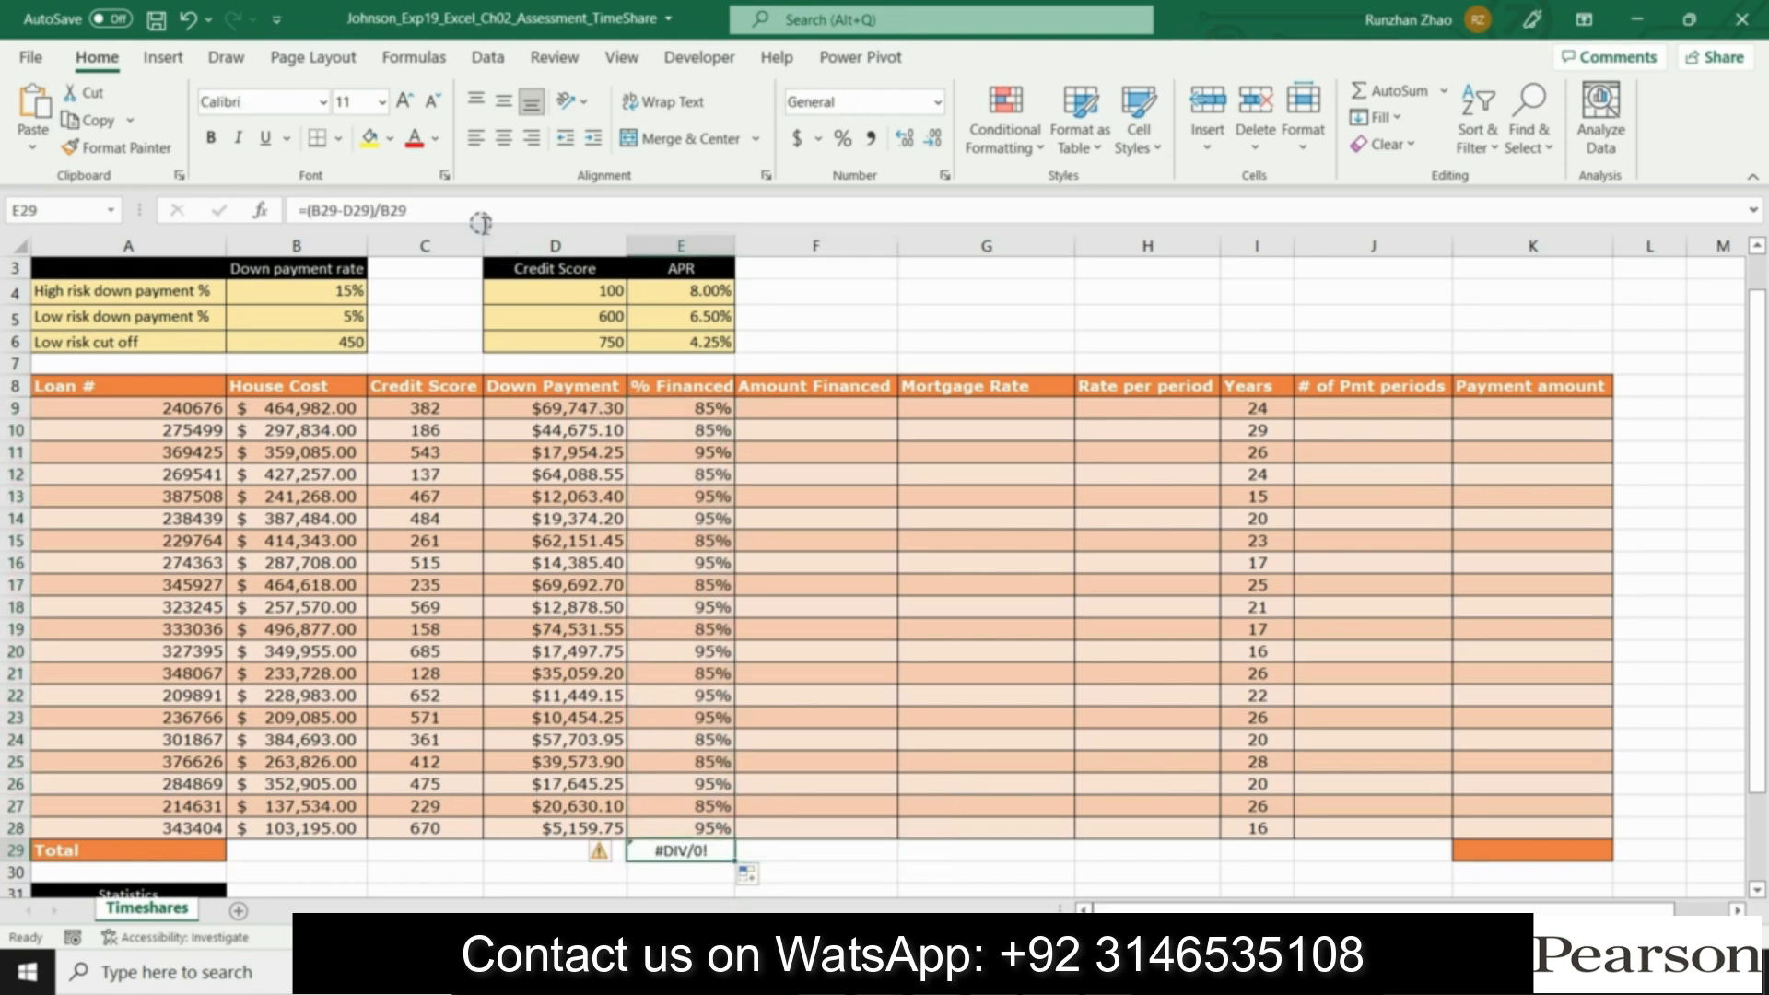
{"action": "left_click_drag", "start_coordinate": [435, 211], "coordinate": [303, 210]}
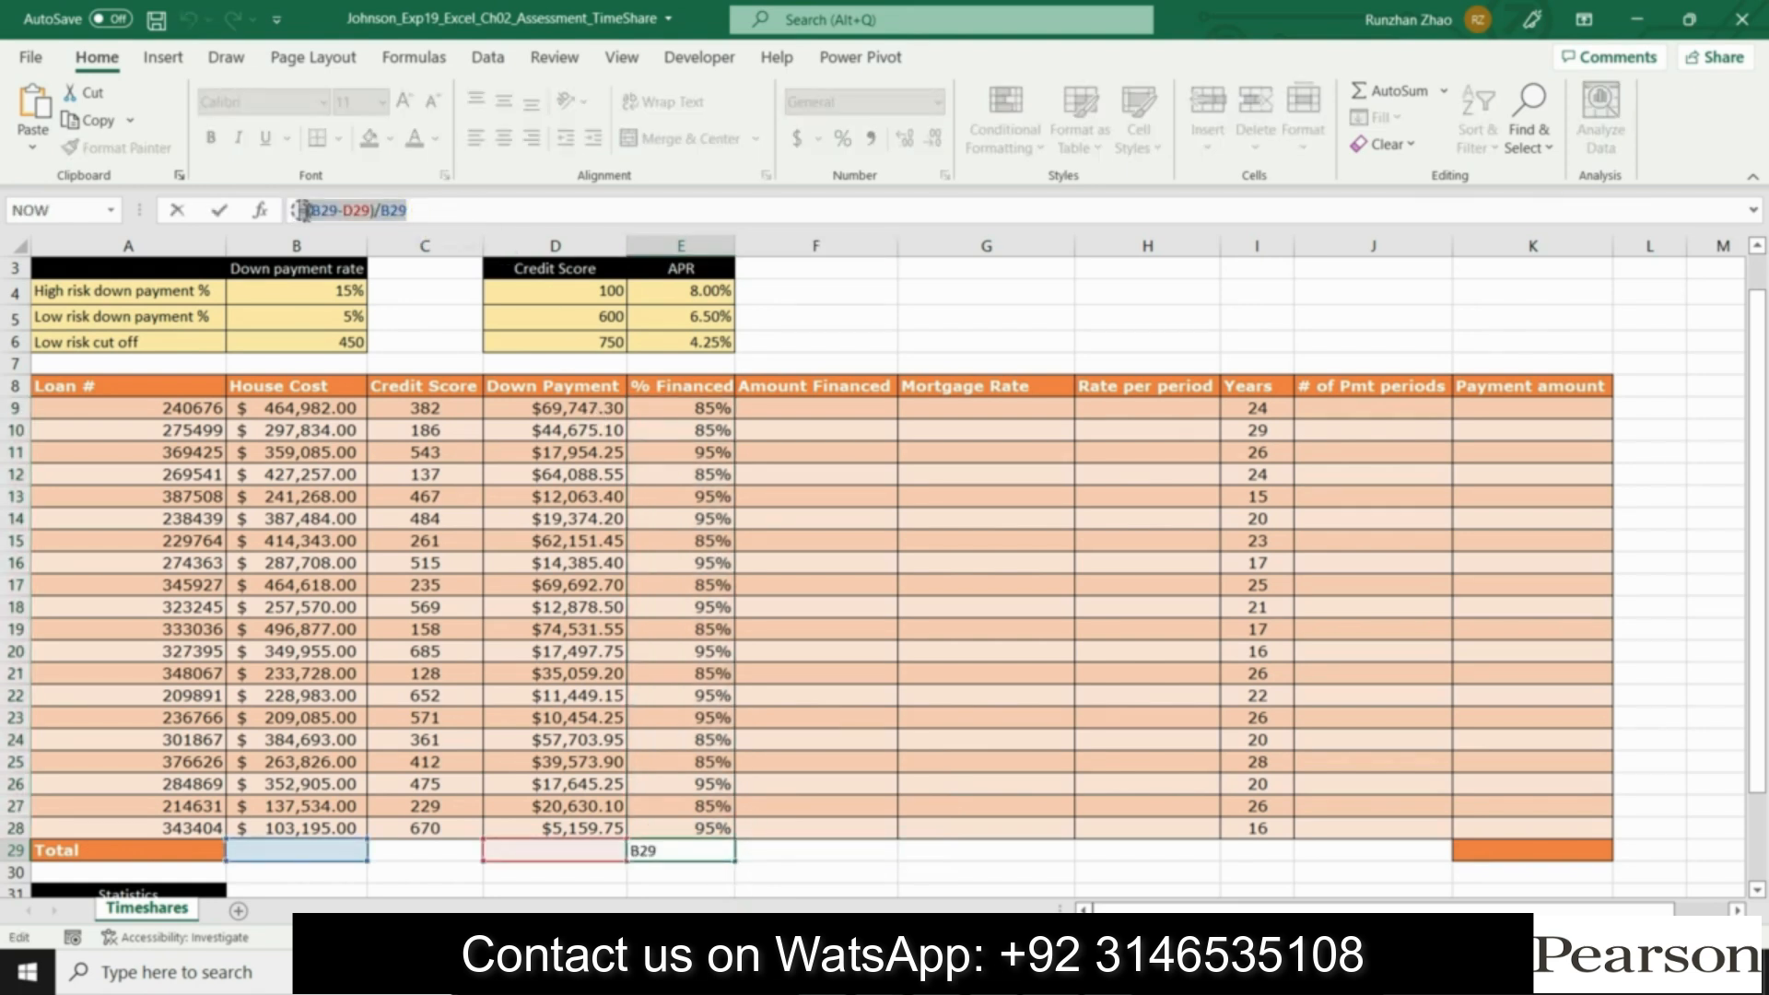
{"action": "key", "text": "Delete"}
{"action": "key", "text": "Return"}
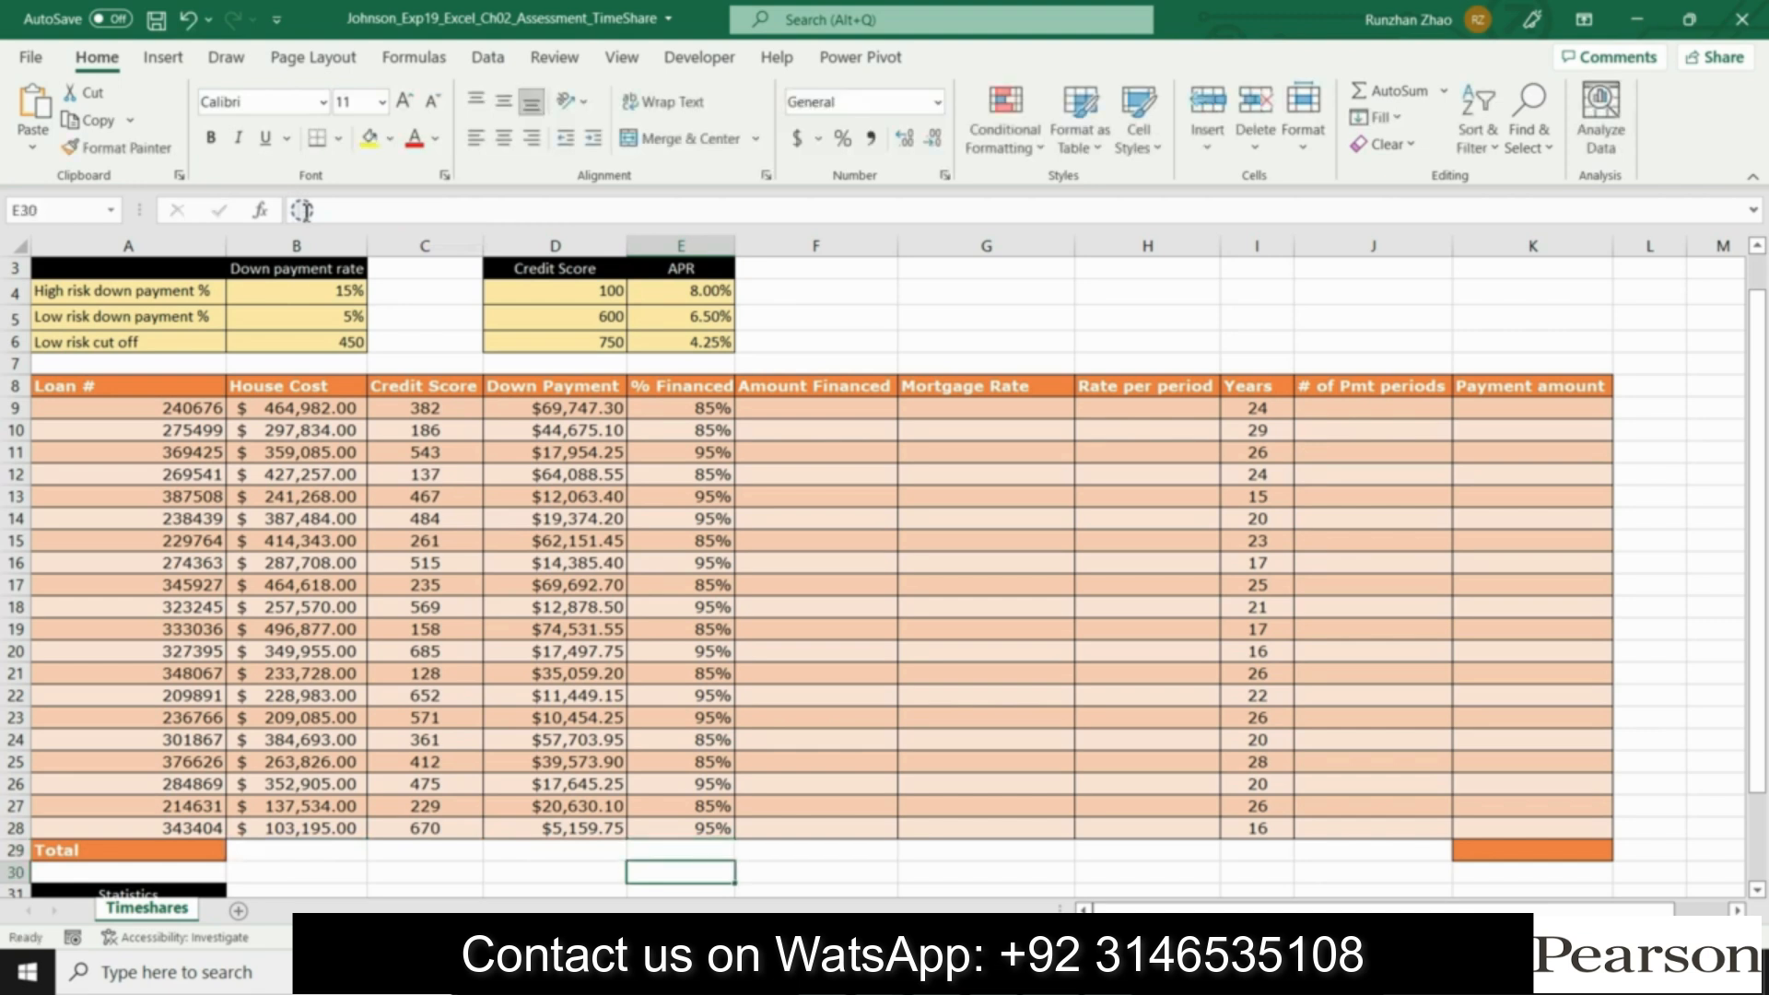
{"action": "left_click", "coordinate": [724, 854]}
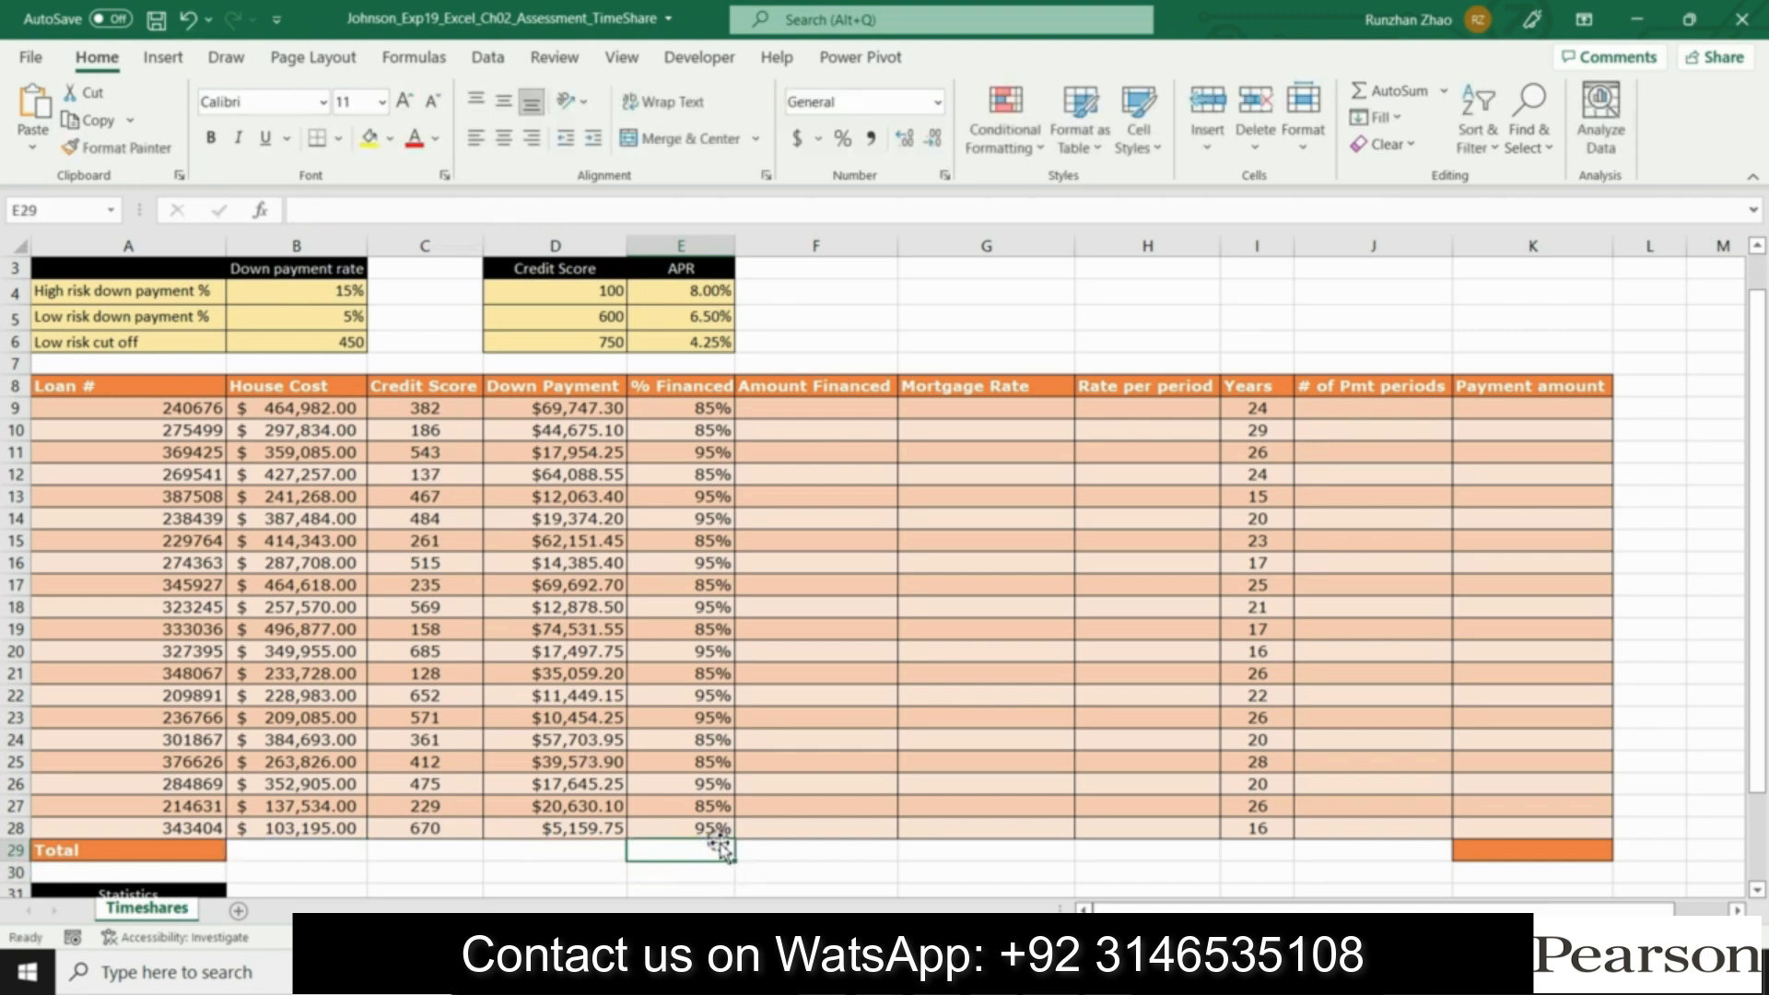
{"action": "left_click", "coordinate": [794, 409]}
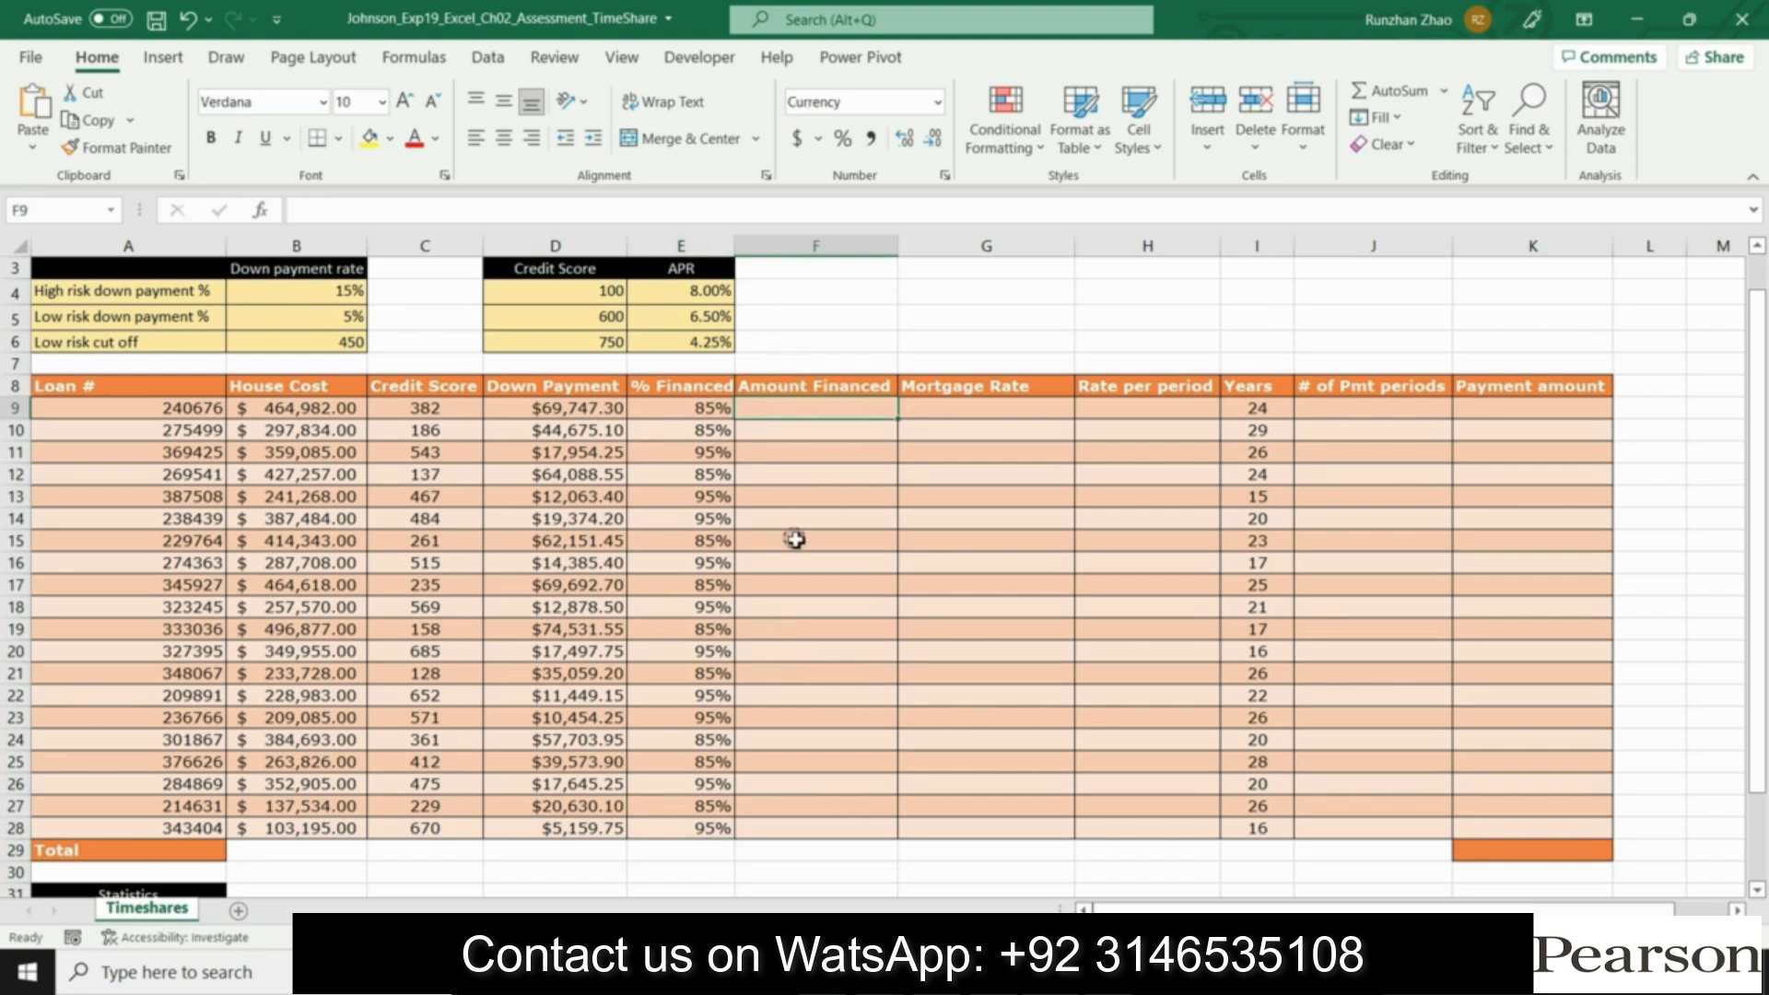
Step: Switch to the Word instructions, remove the highlight from item 4 and highlight item 5 in yellow
{"action": "key", "text": "alt+Tab"}
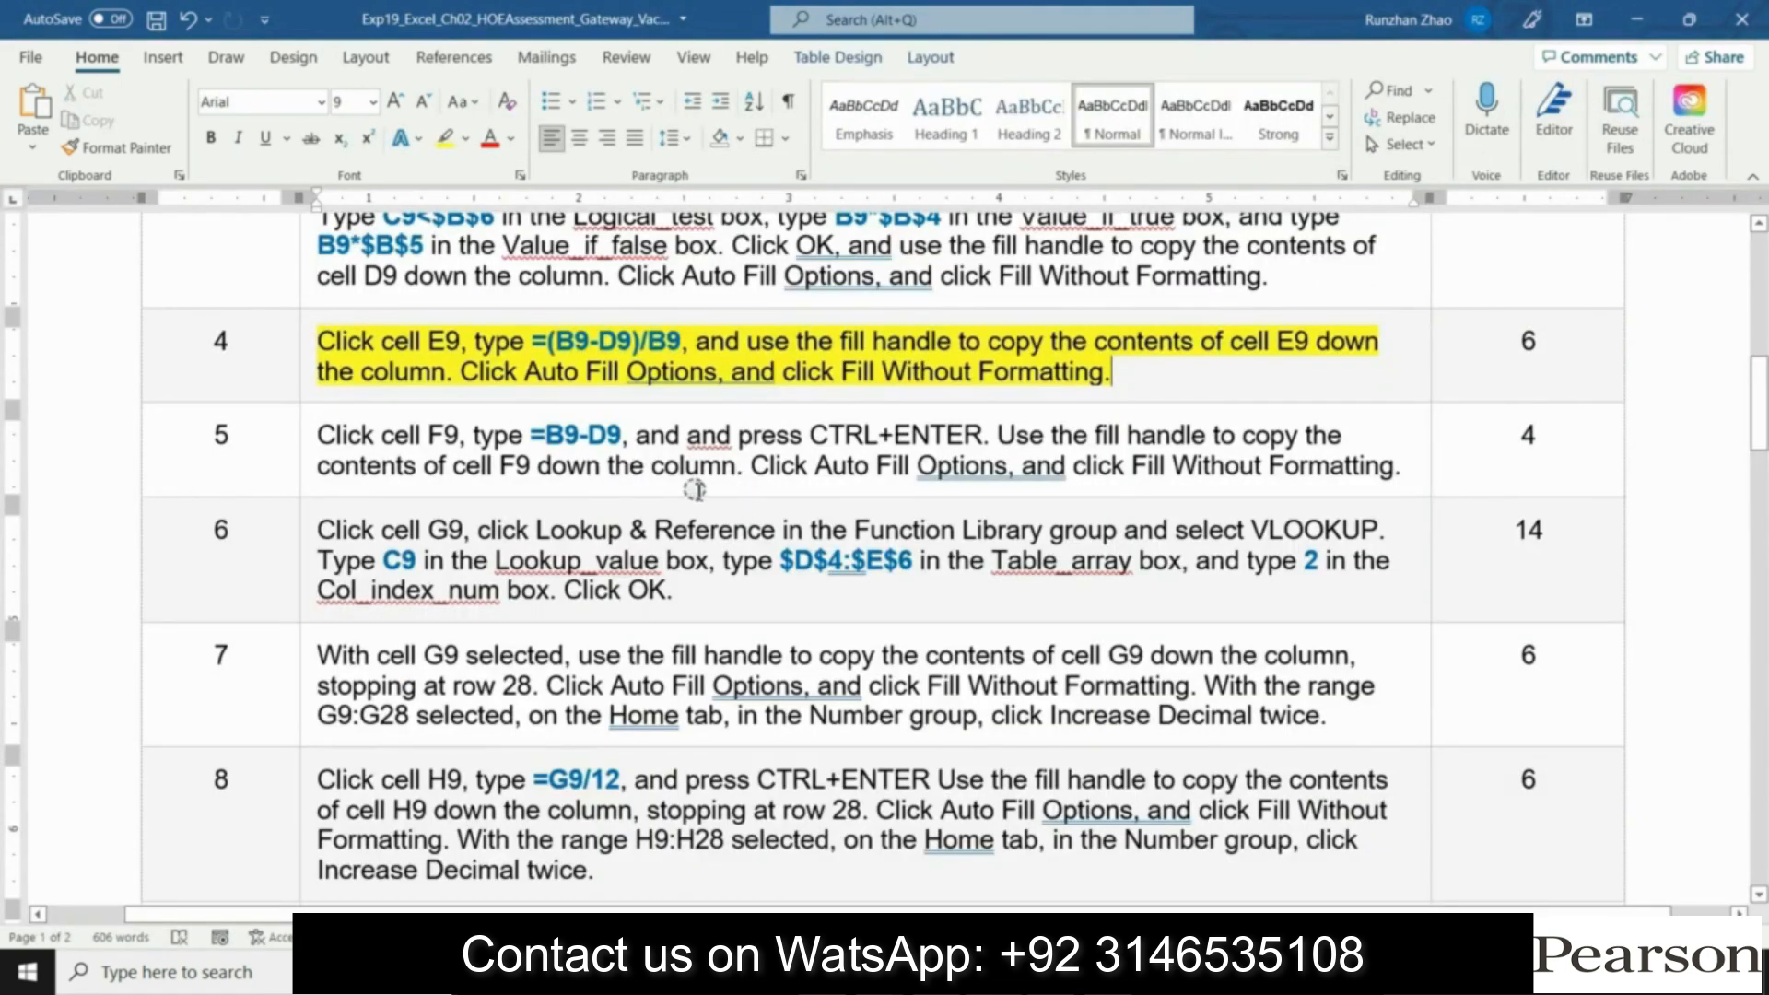
{"action": "left_click", "coordinate": [308, 388]}
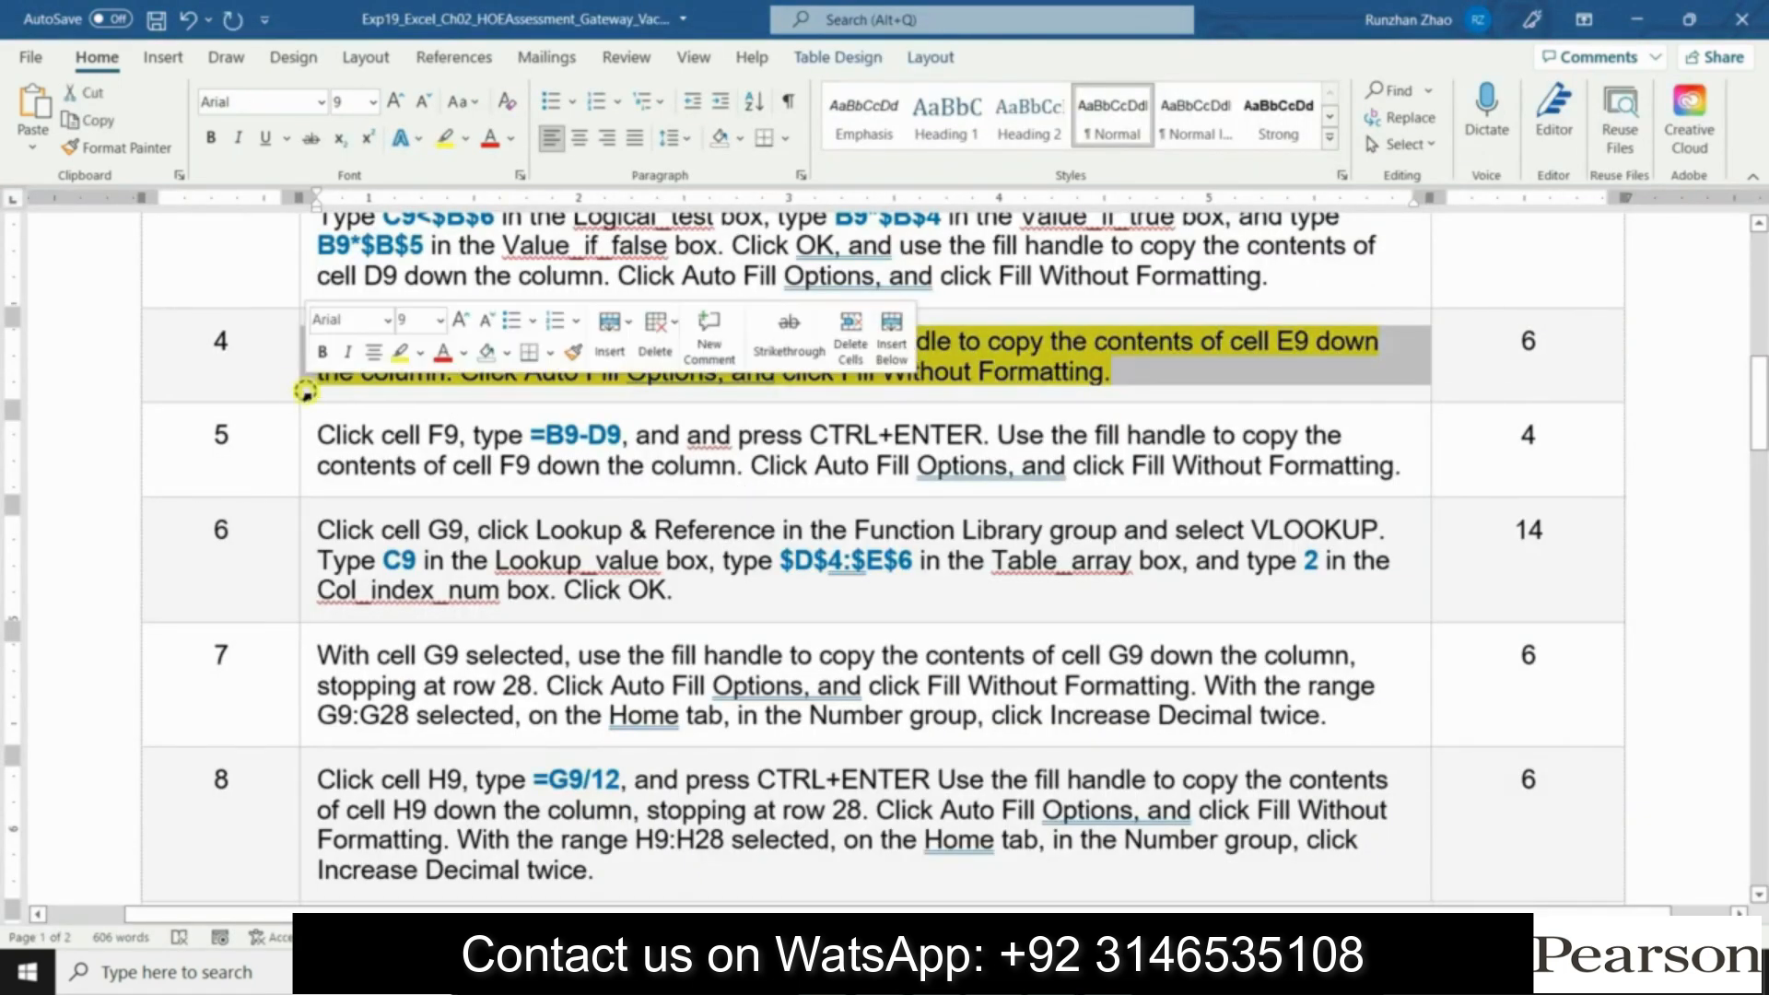
{"action": "left_click", "coordinate": [427, 356]}
{"action": "left_click", "coordinate": [424, 487]}
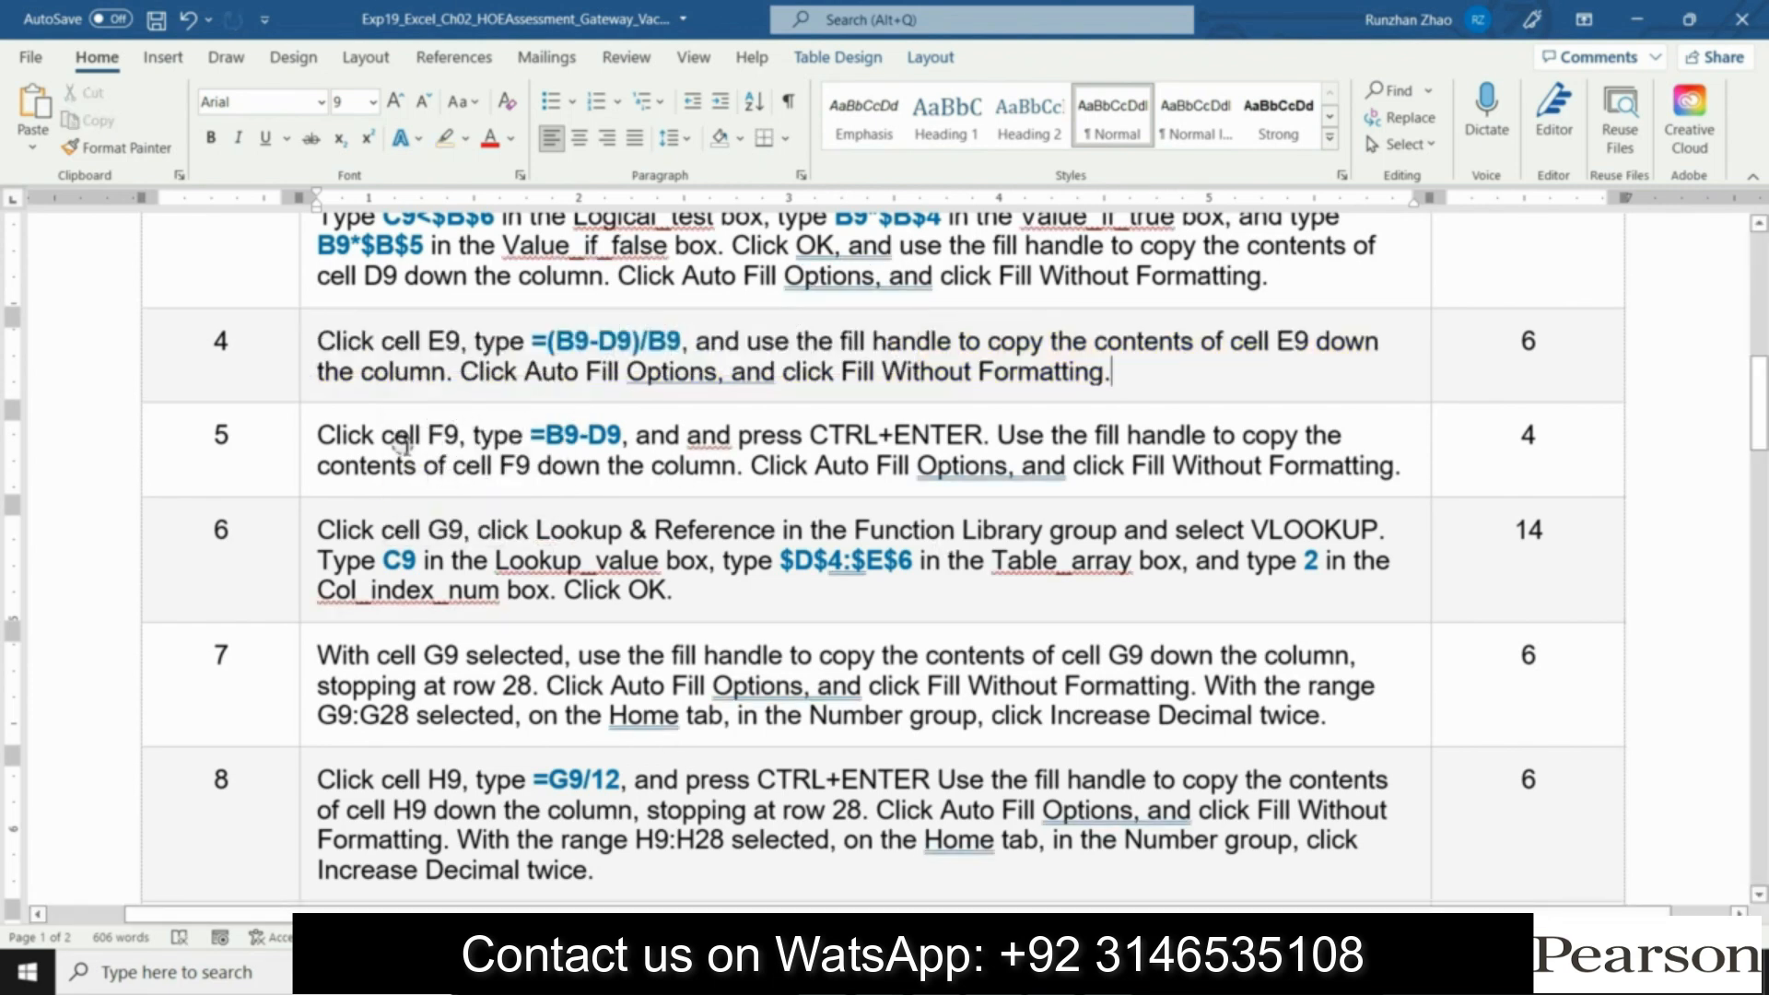
{"action": "left_click", "coordinate": [311, 479]}
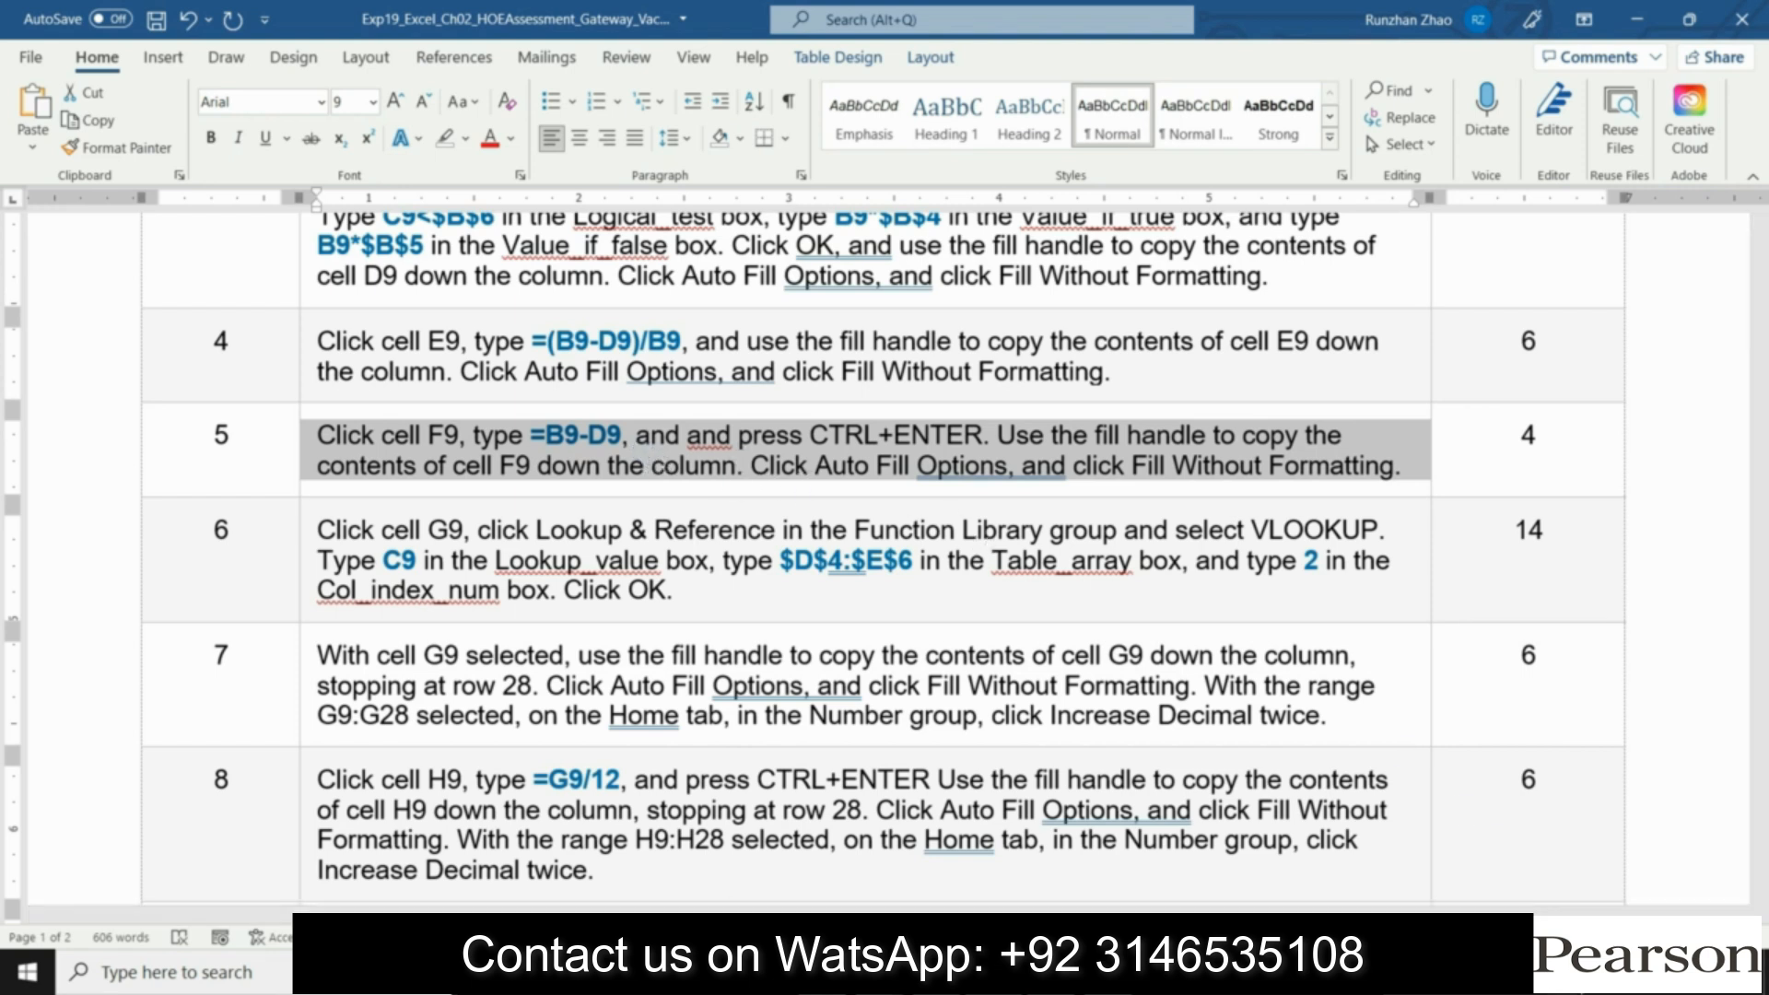
{"action": "right_click", "coordinate": [1479, 974]}
{"action": "left_click", "coordinate": [1479, 974]}
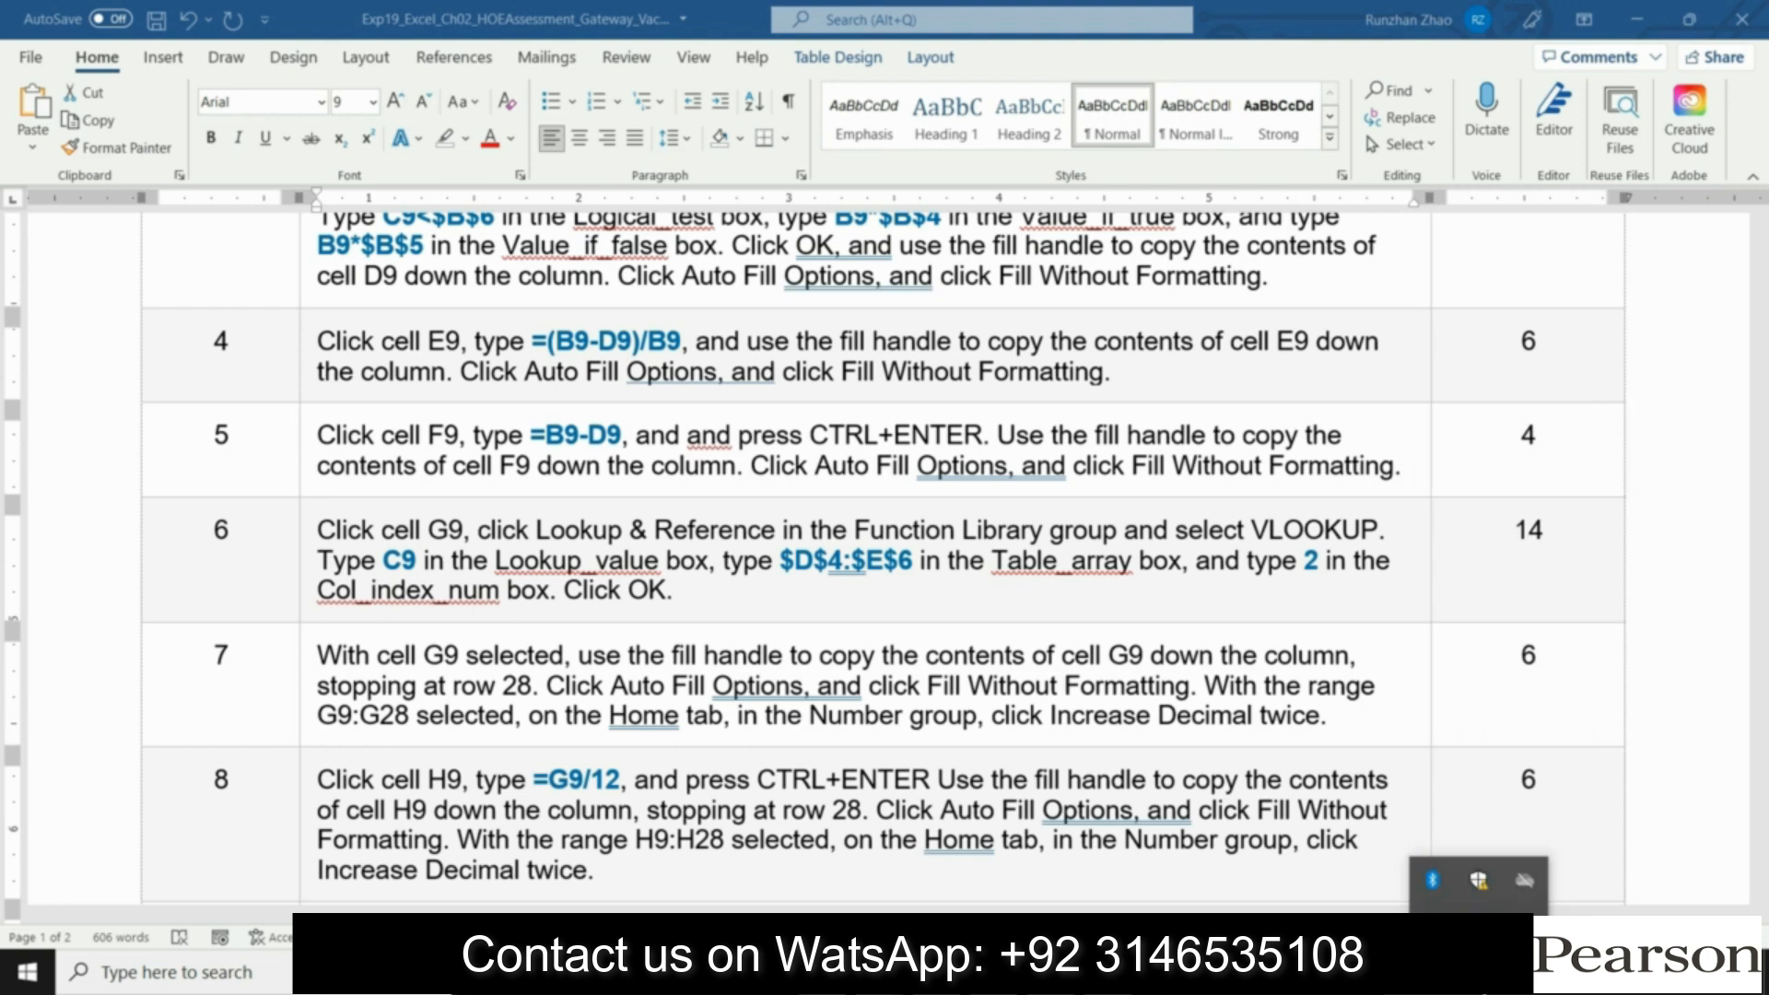
{"action": "right_click", "coordinate": [1479, 924]}
{"action": "left_click", "coordinate": [1502, 827]}
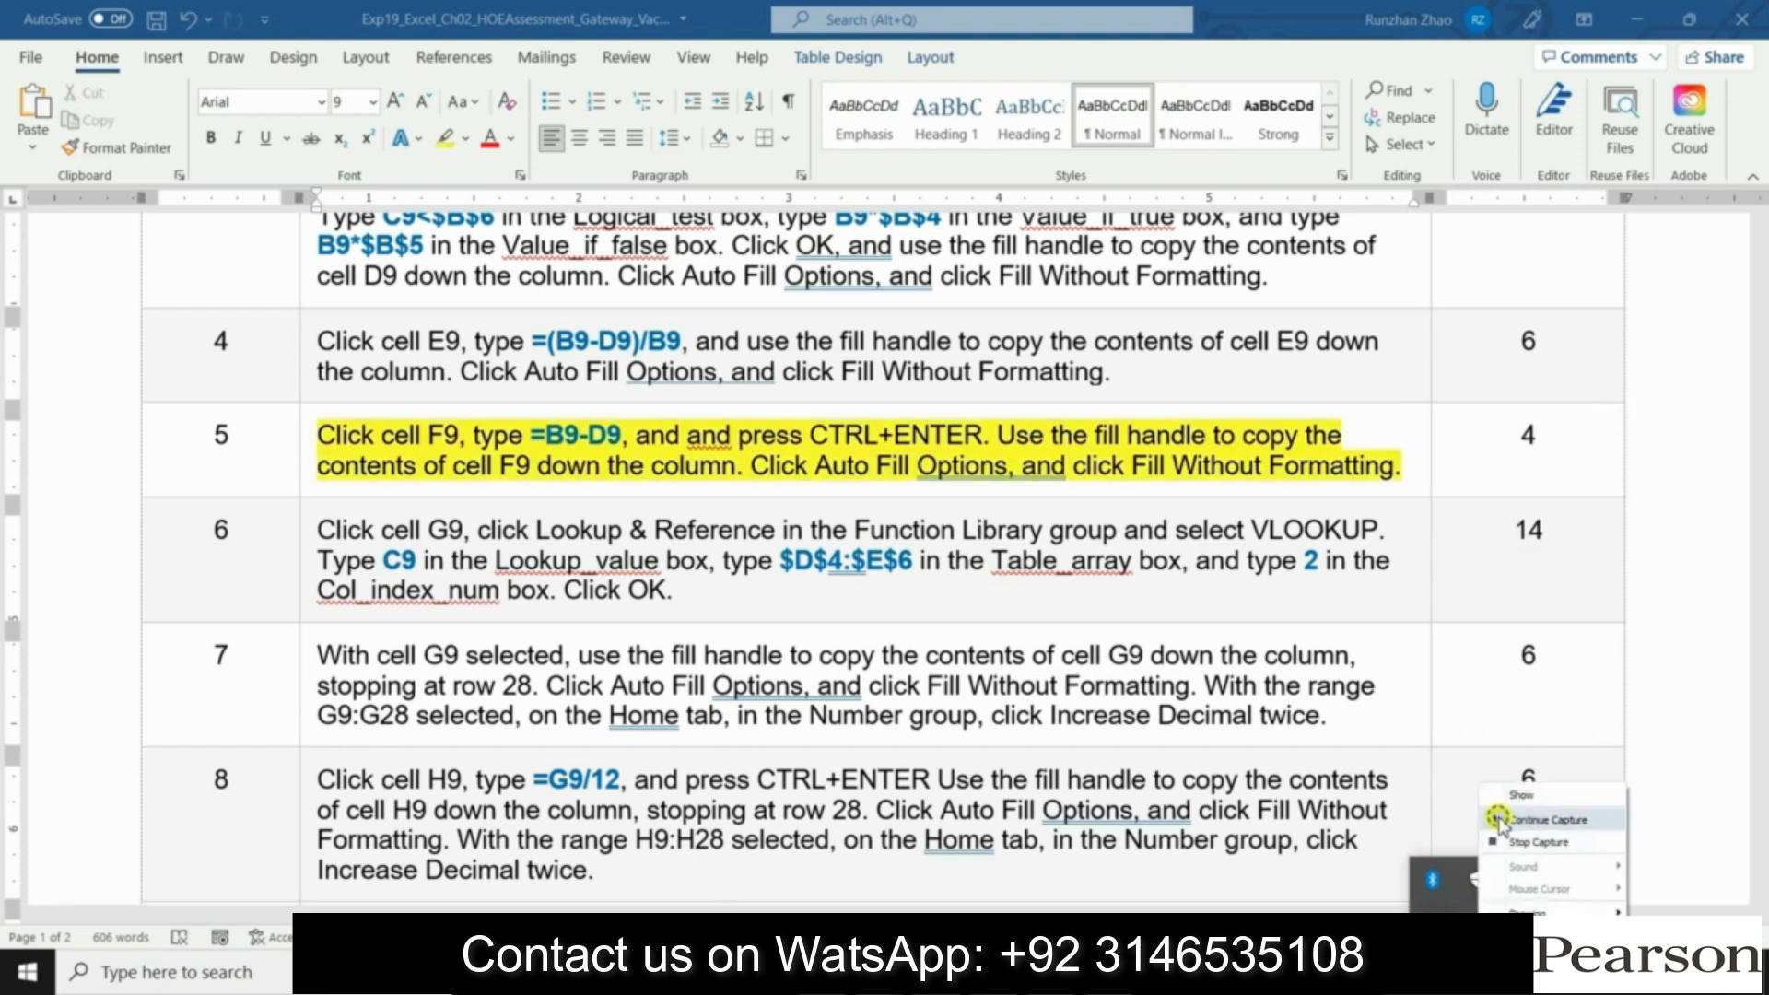
{"action": "left_click", "coordinate": [1500, 819]}
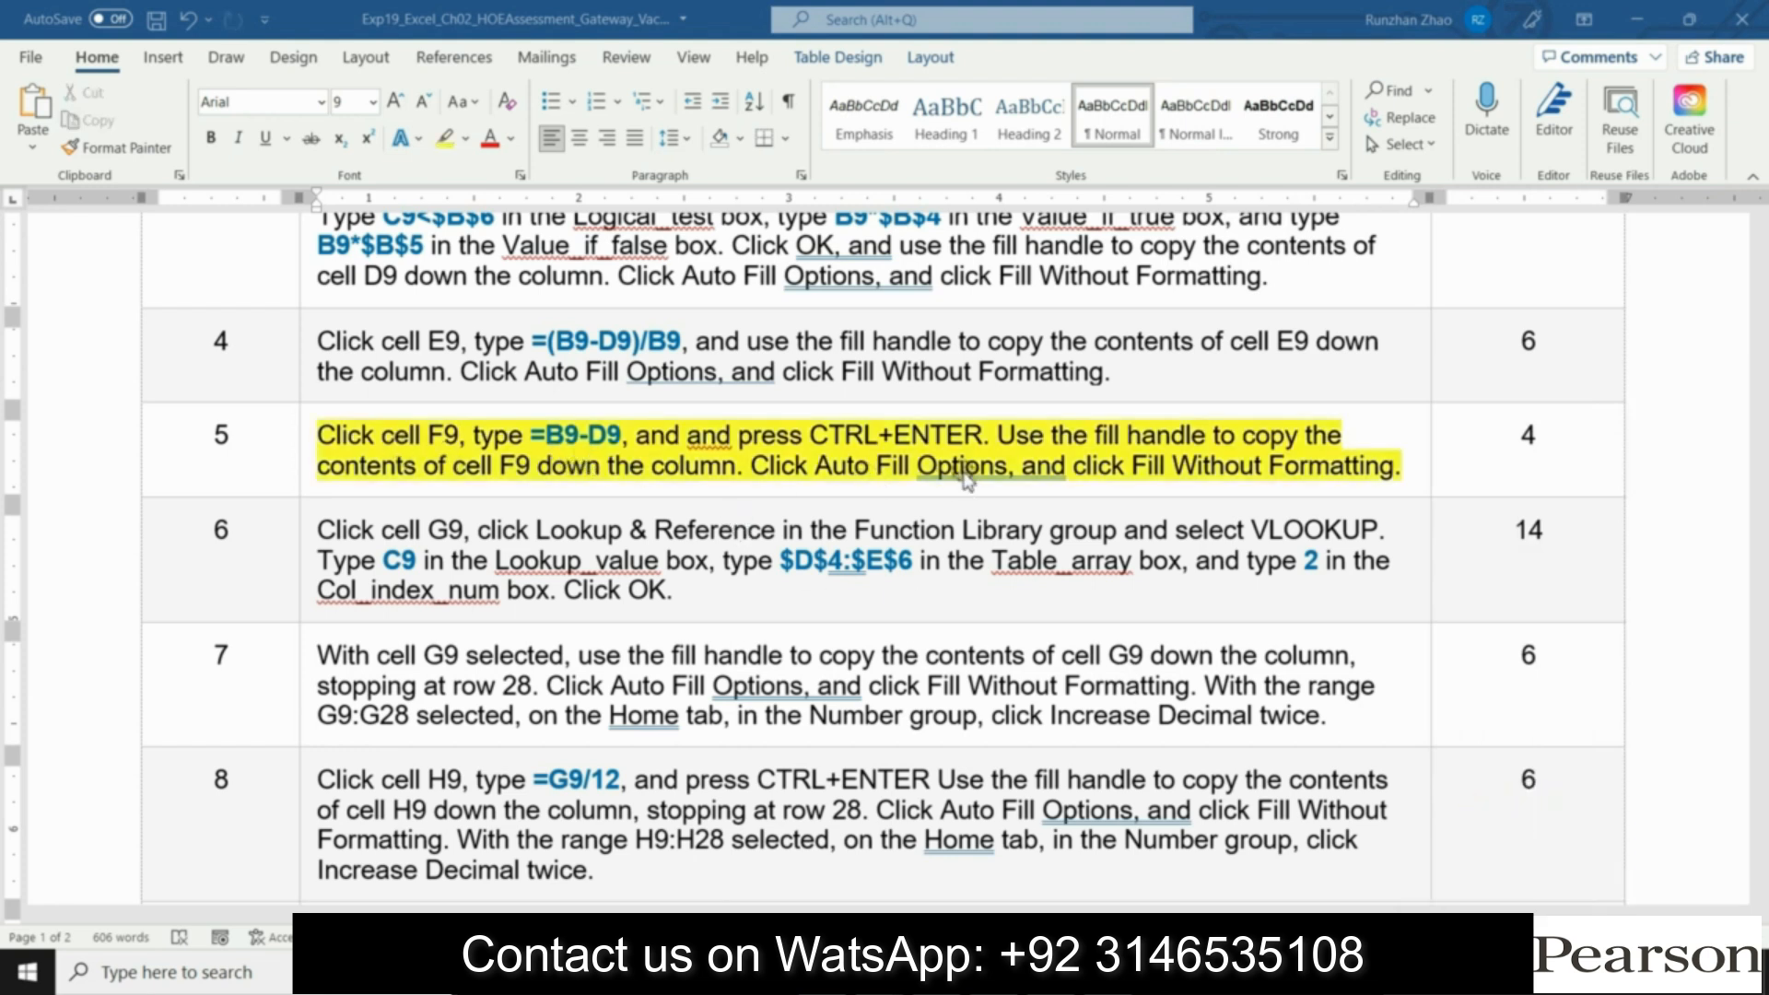
Step: Copy the formula =B9-D9 from item 5 of the instructions and enter it in cell F9 of the Excel workbook
{"action": "left_click", "coordinate": [551, 435]}
{"action": "left_click_drag", "start_coordinate": [531, 435], "coordinate": [624, 433]}
{"action": "right_click", "coordinate": [603, 437]}
{"action": "left_click", "coordinate": [665, 444]}
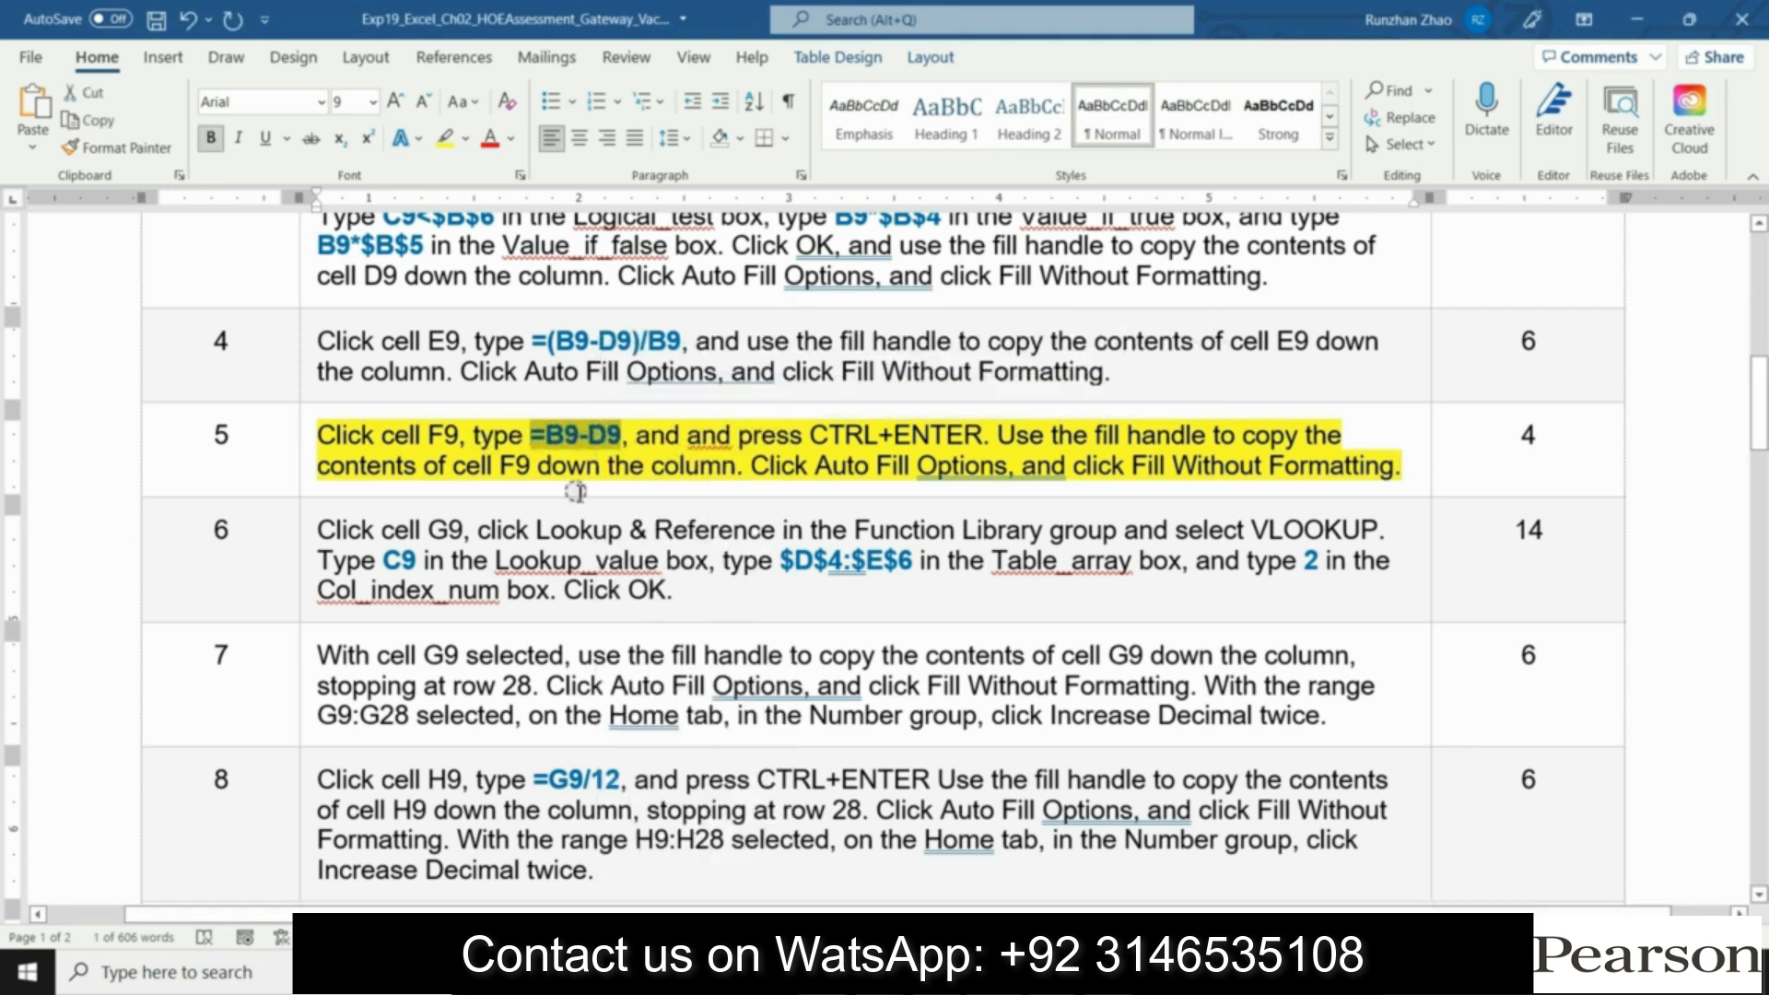
{"action": "key", "text": "alt+Tab"}
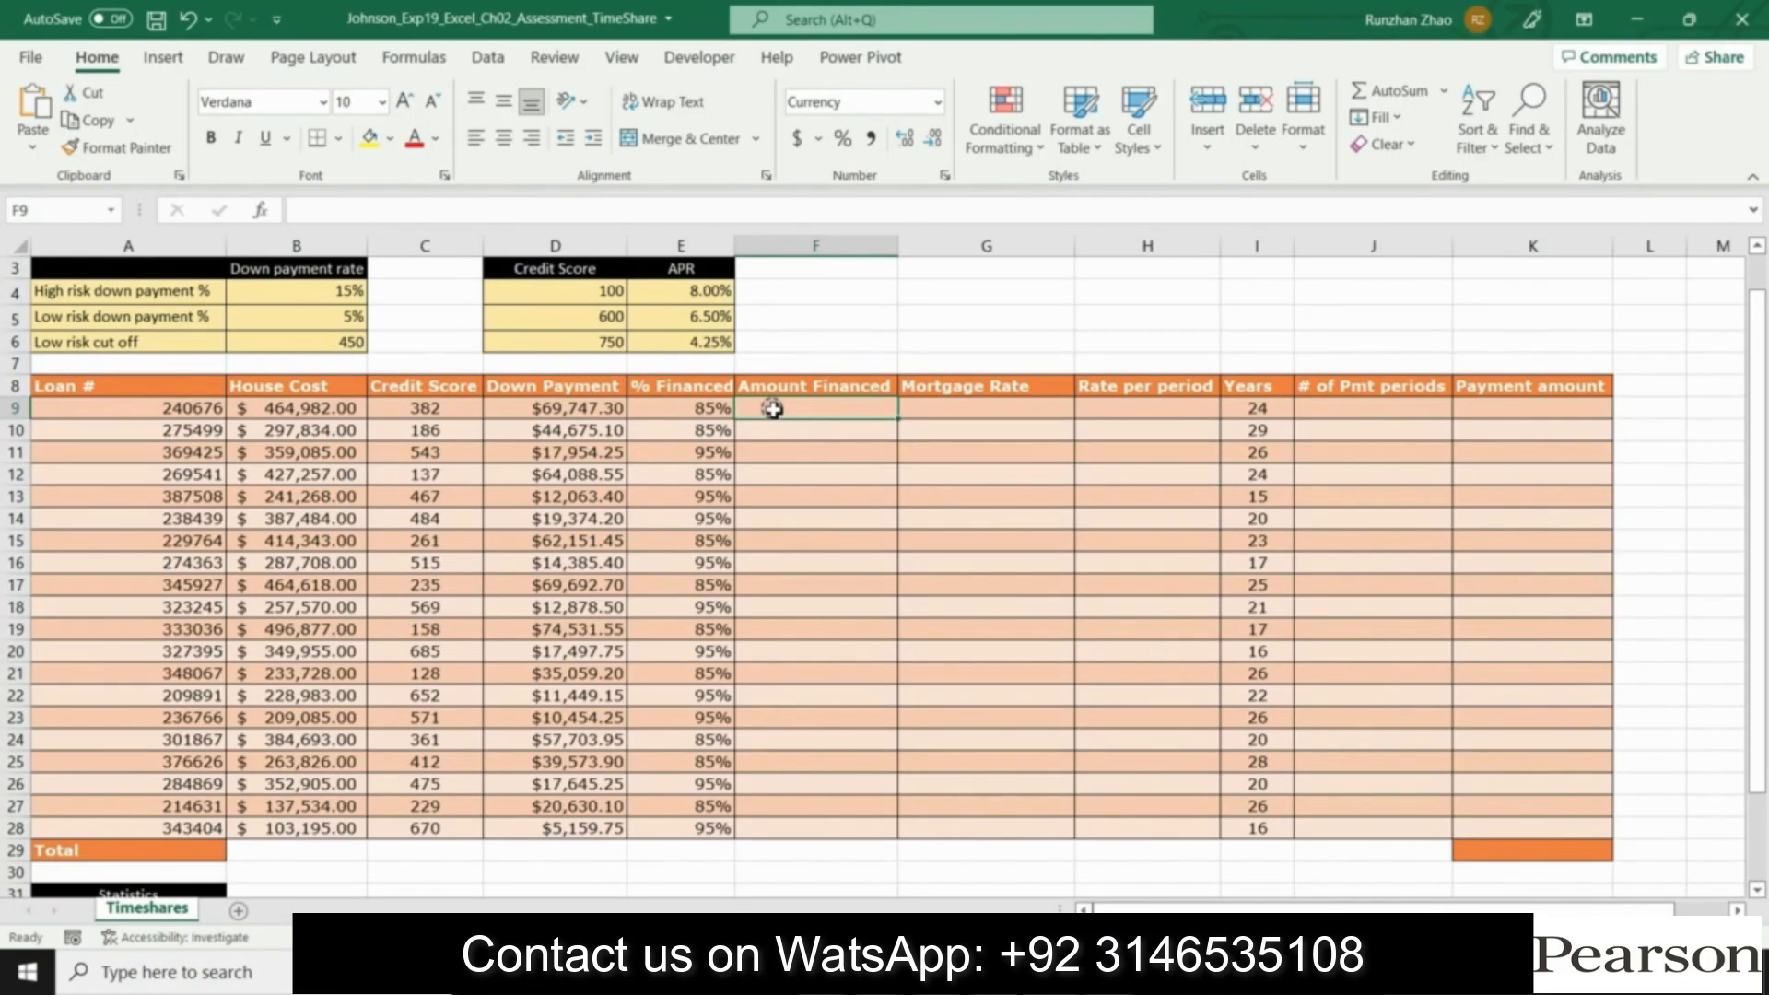
{"action": "left_click", "coordinate": [334, 206]}
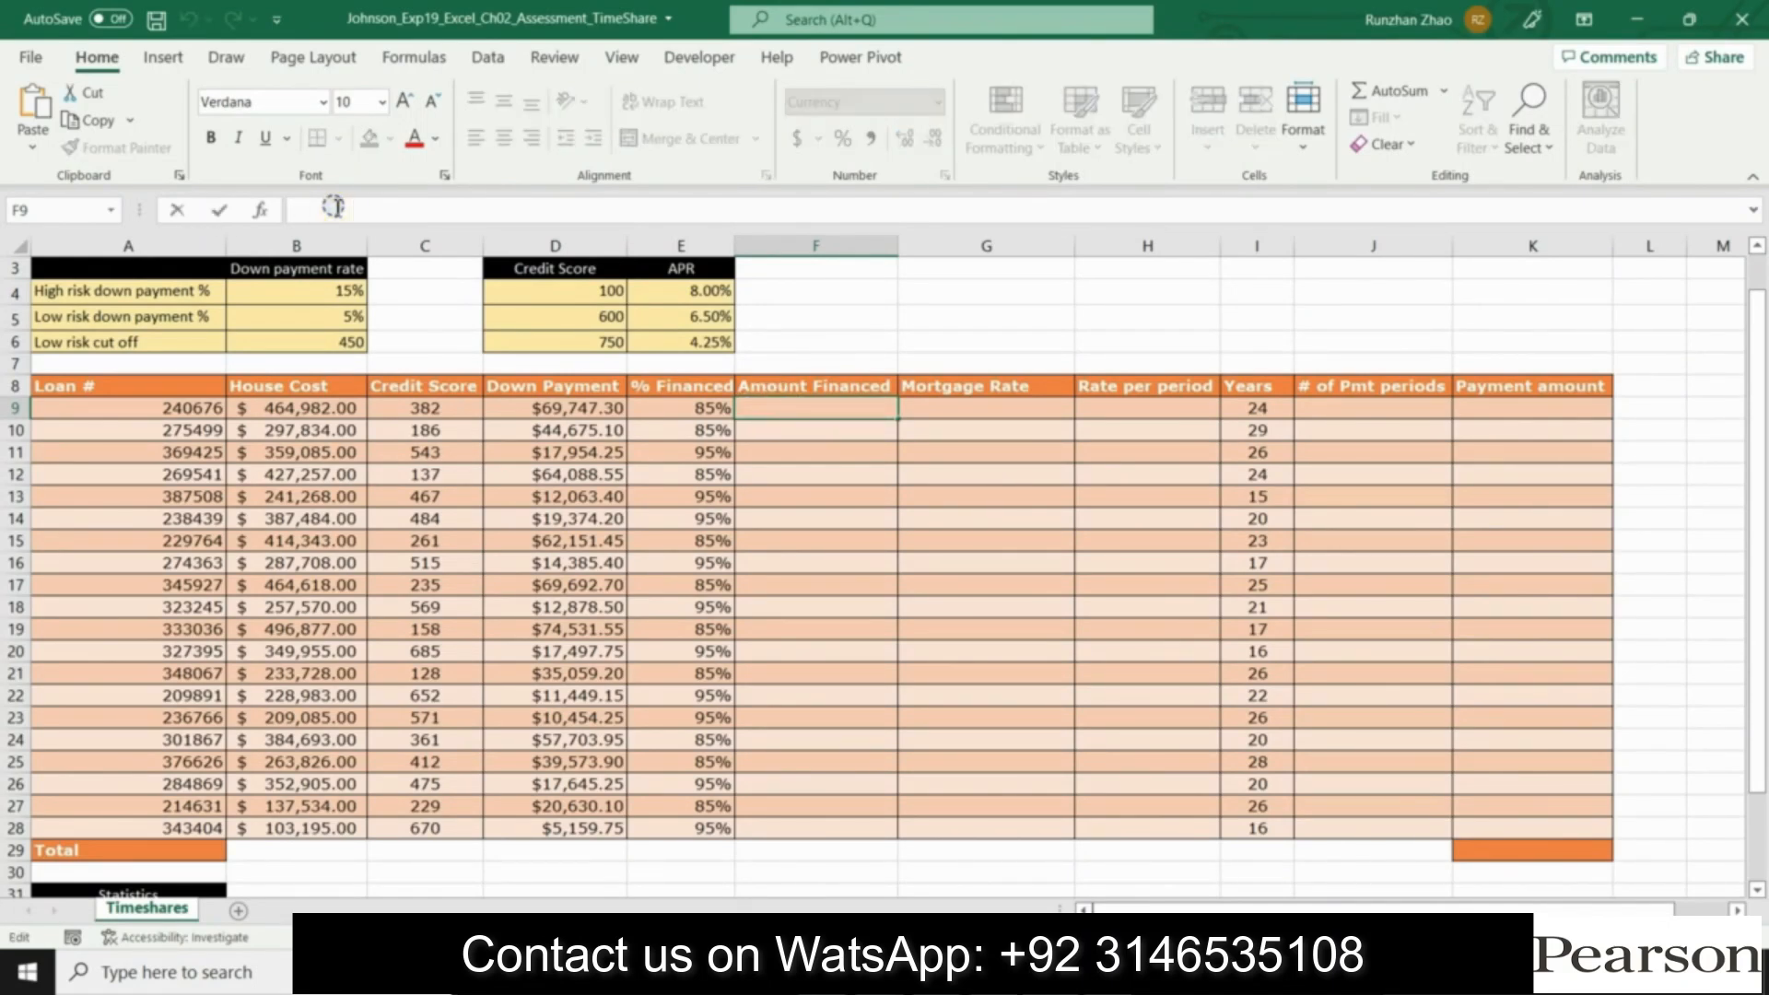
{"action": "key", "text": "ctrl+v"}
{"action": "key", "text": "Return"}
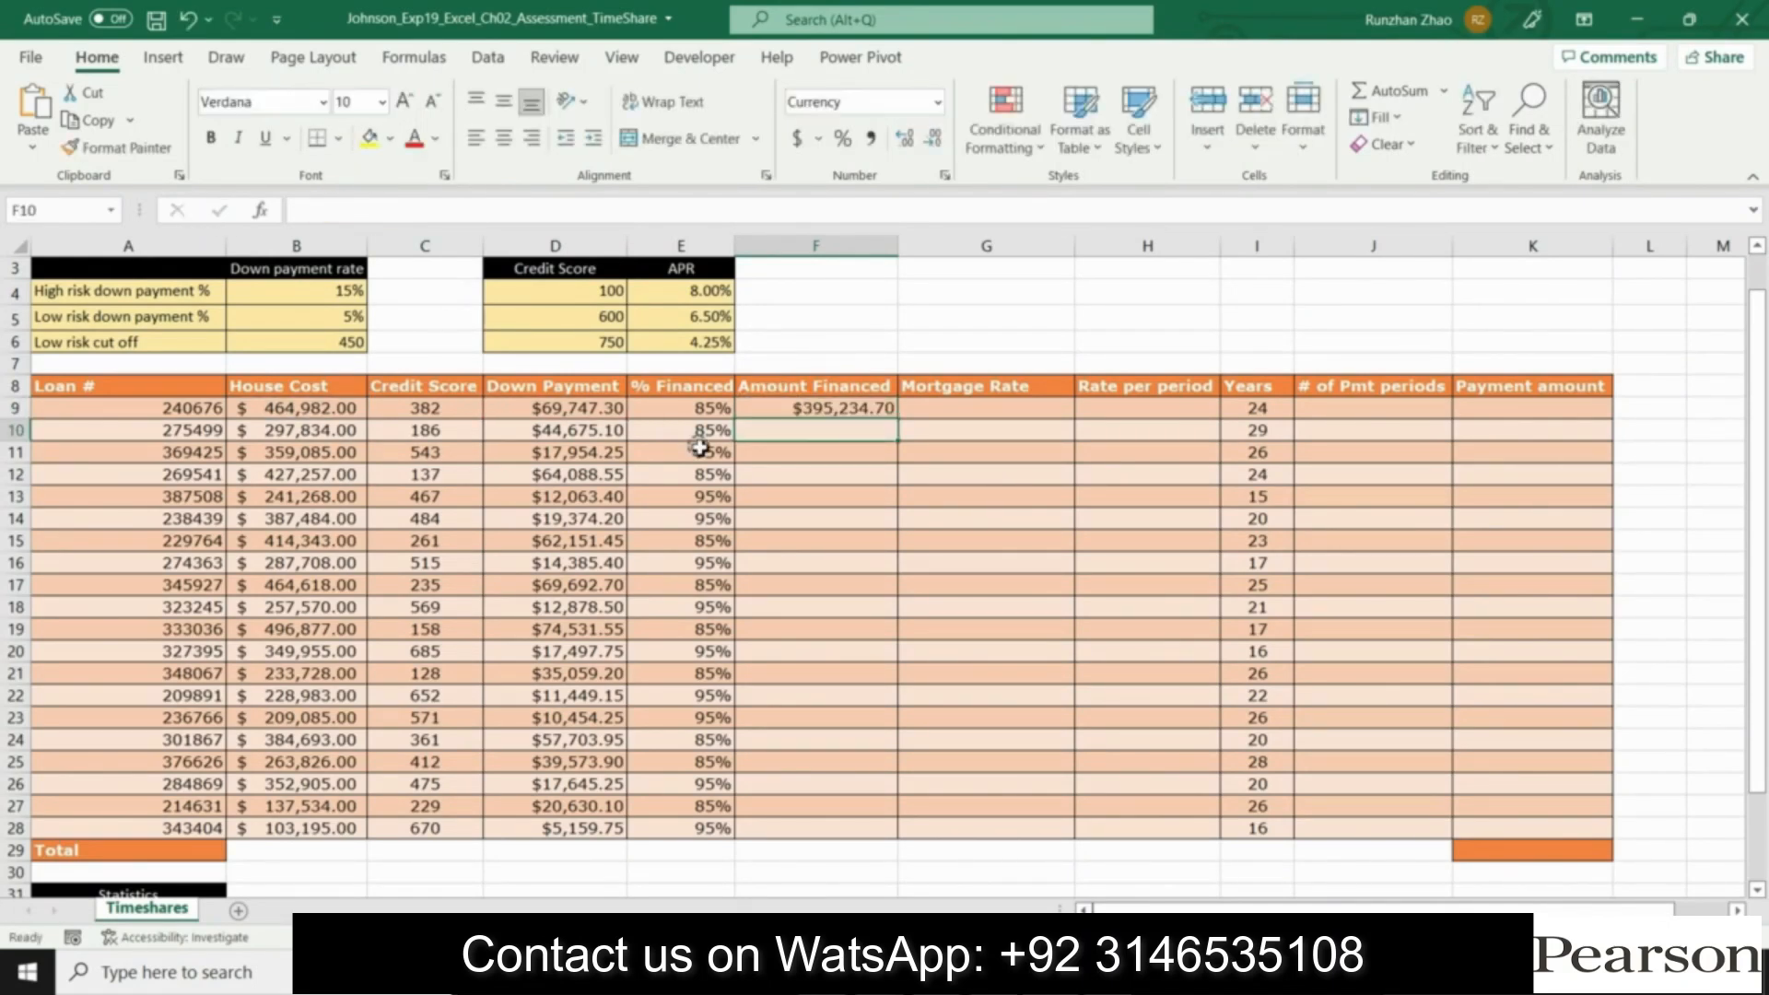
Step: Fill the F9 formula down the Amount Financed column to F28 without formatting
{"action": "left_click", "coordinate": [846, 408]}
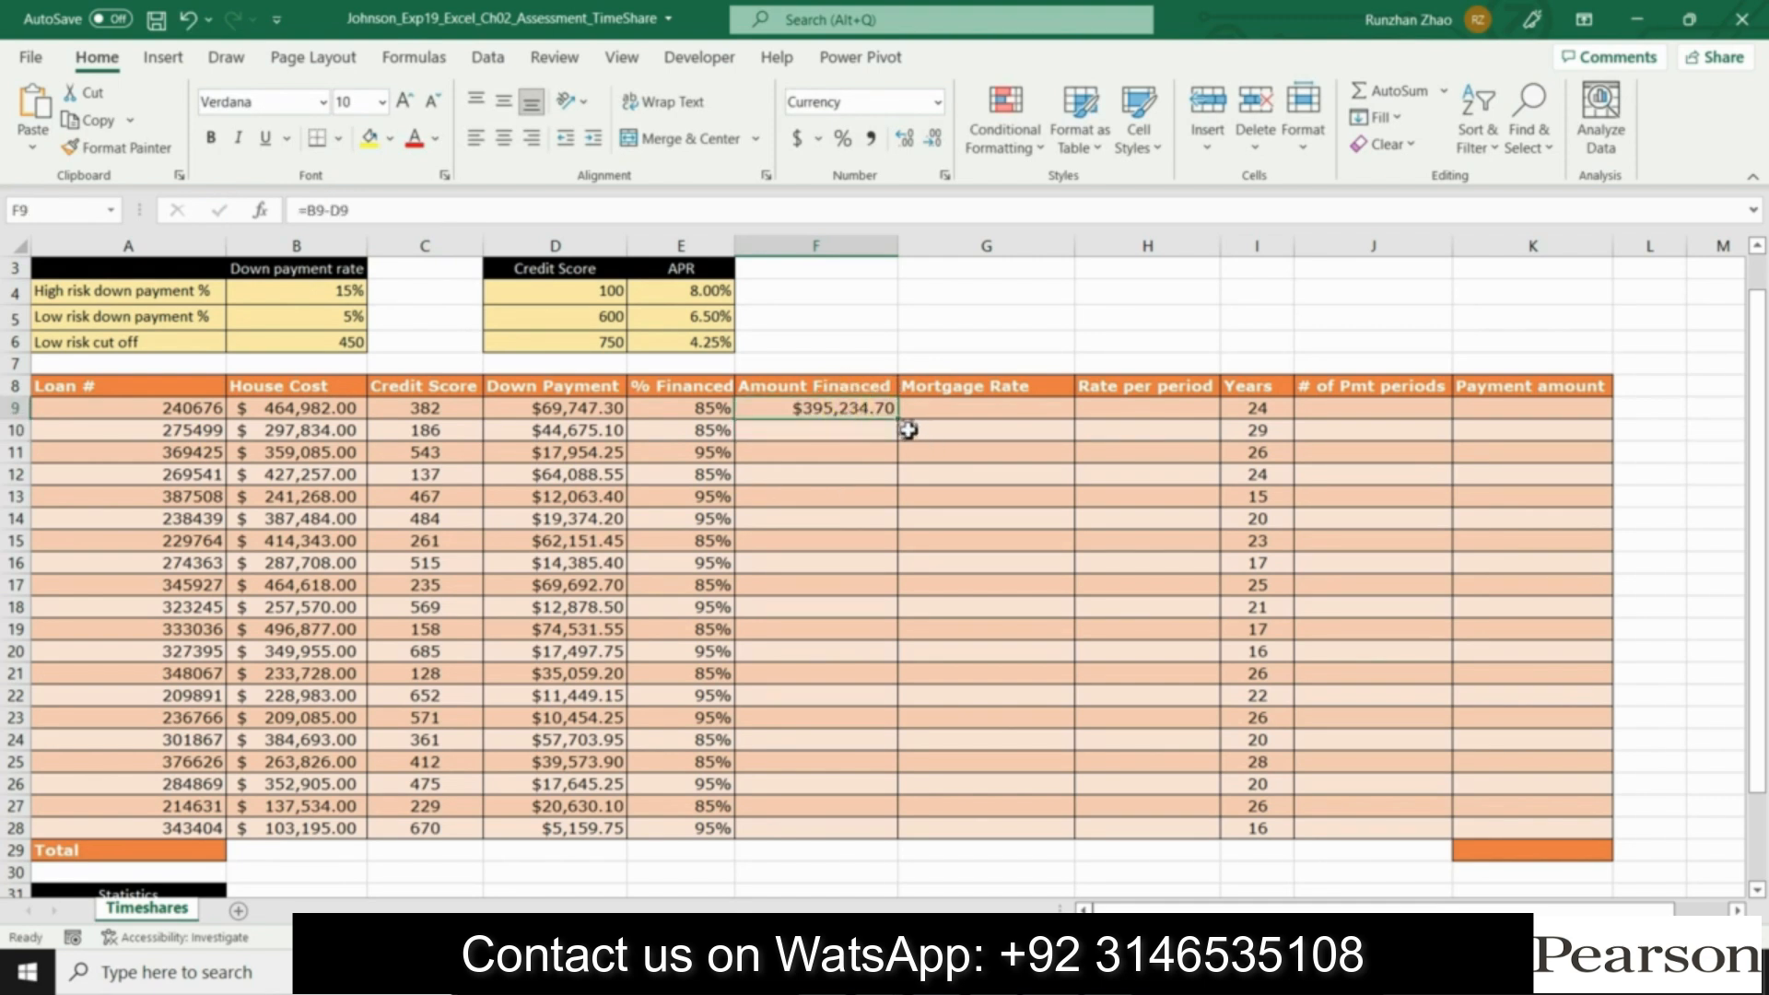
{"action": "left_click_drag", "start_coordinate": [897, 420], "coordinate": [899, 837]}
{"action": "left_click", "coordinate": [916, 853]}
{"action": "left_click", "coordinate": [921, 800]}
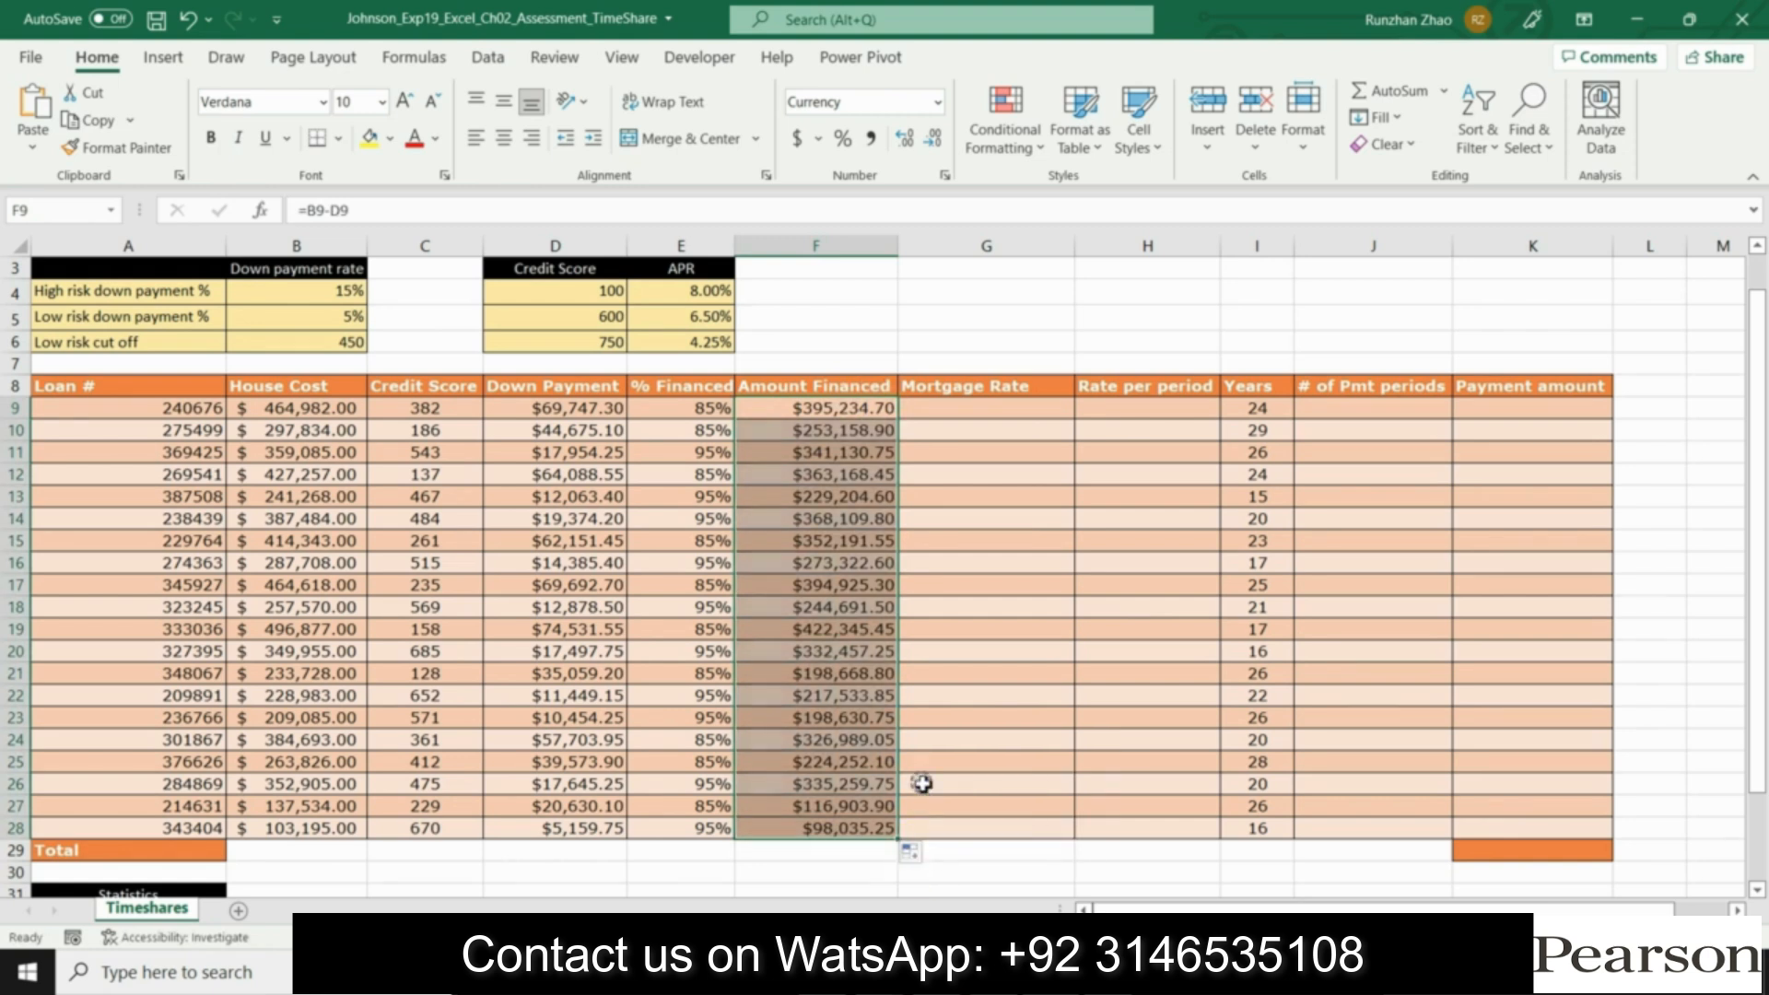
Step: Open cell G9 for editing, and in the Word instructions move the yellow highlight from item 5 to item 6
{"action": "left_click", "coordinate": [952, 407]}
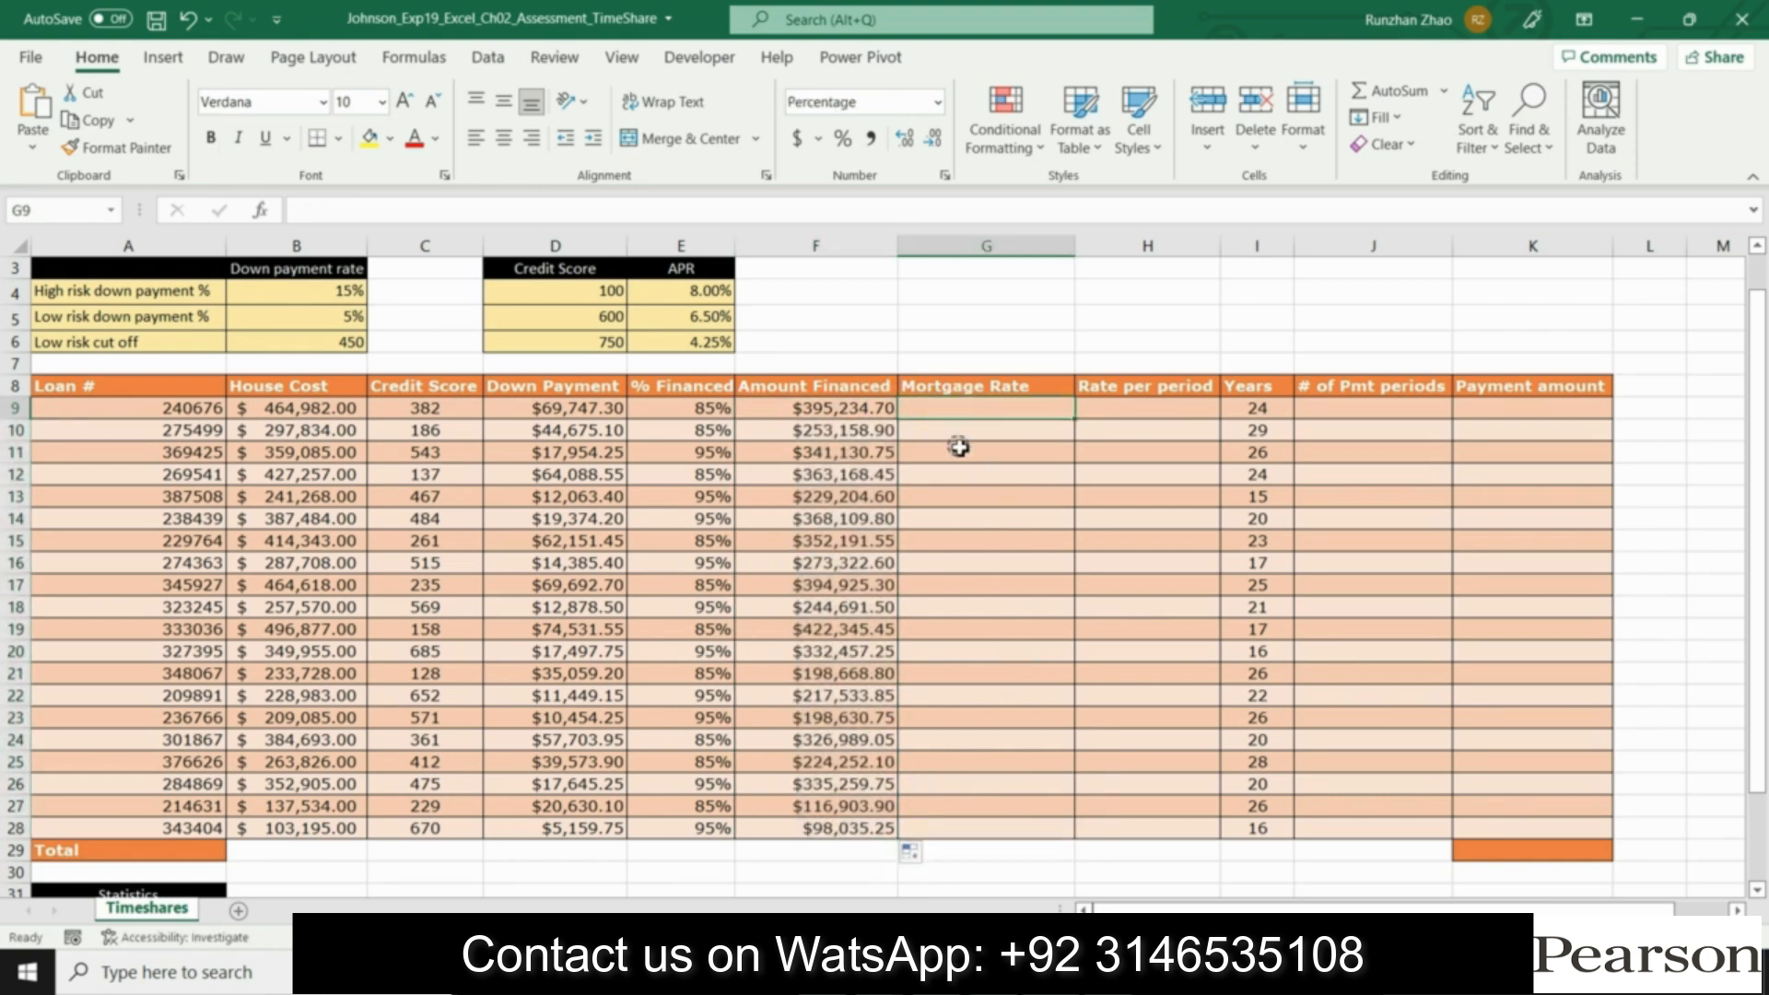
{"action": "double_click", "coordinate": [953, 409]}
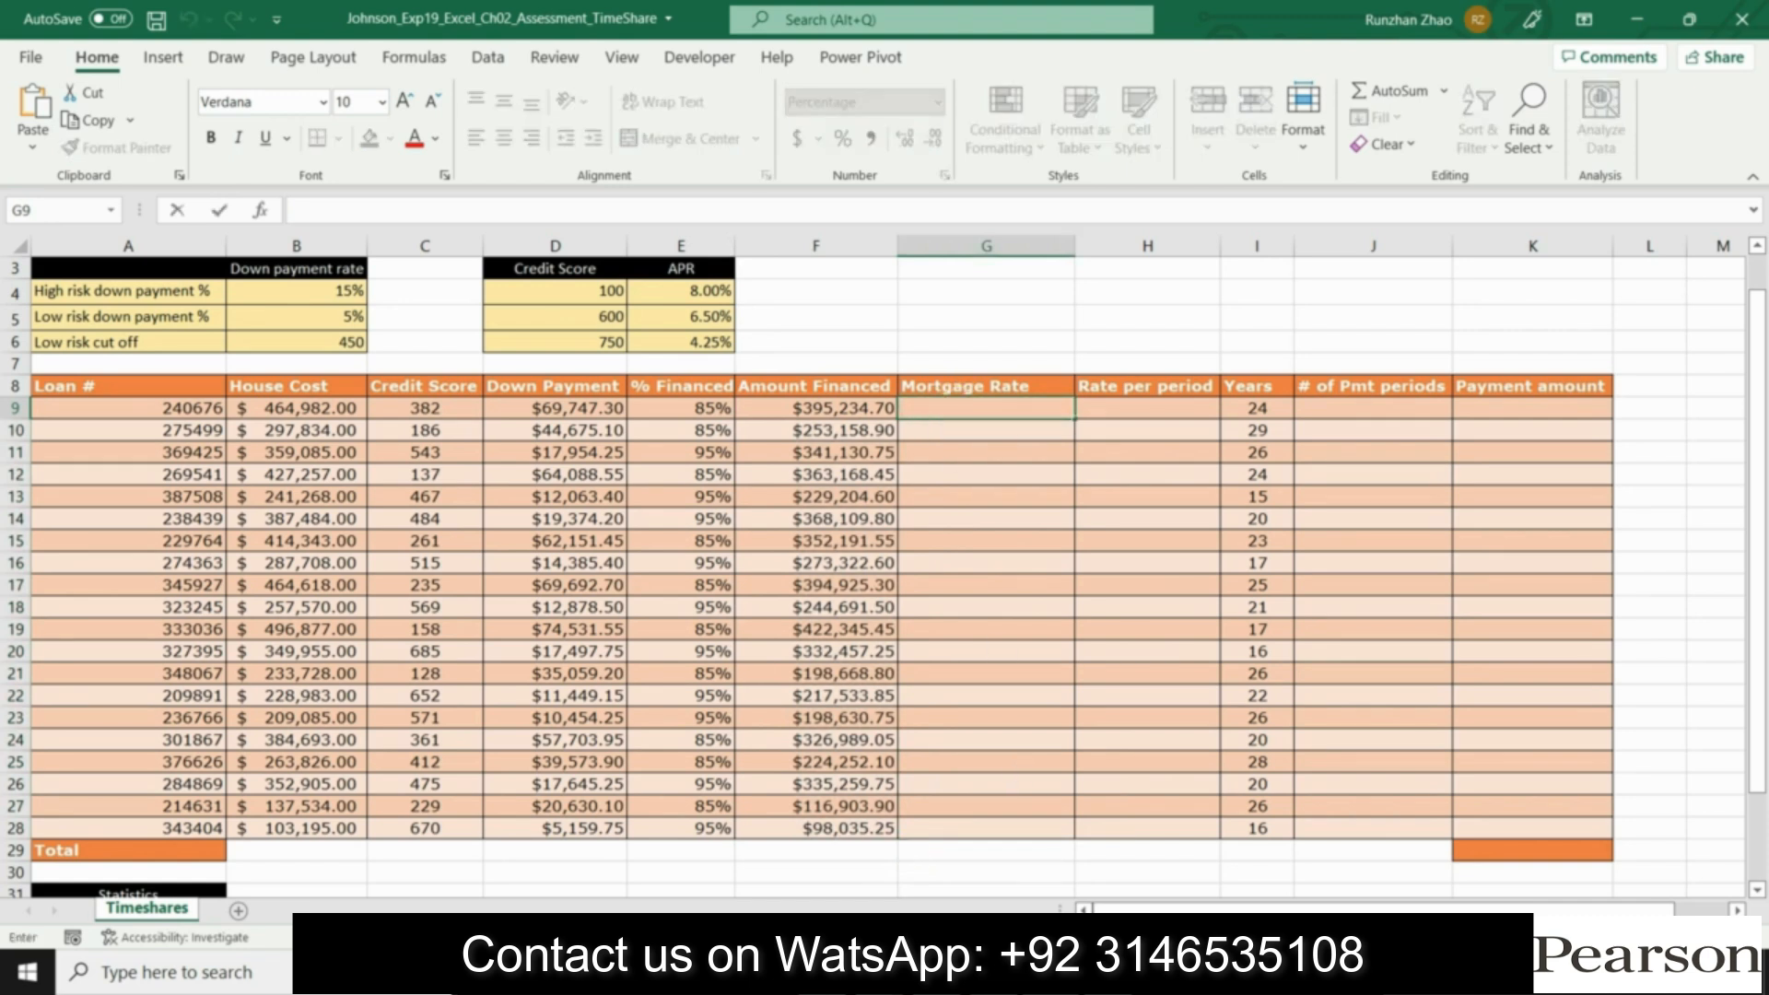
{"action": "key", "text": "alt+Tab"}
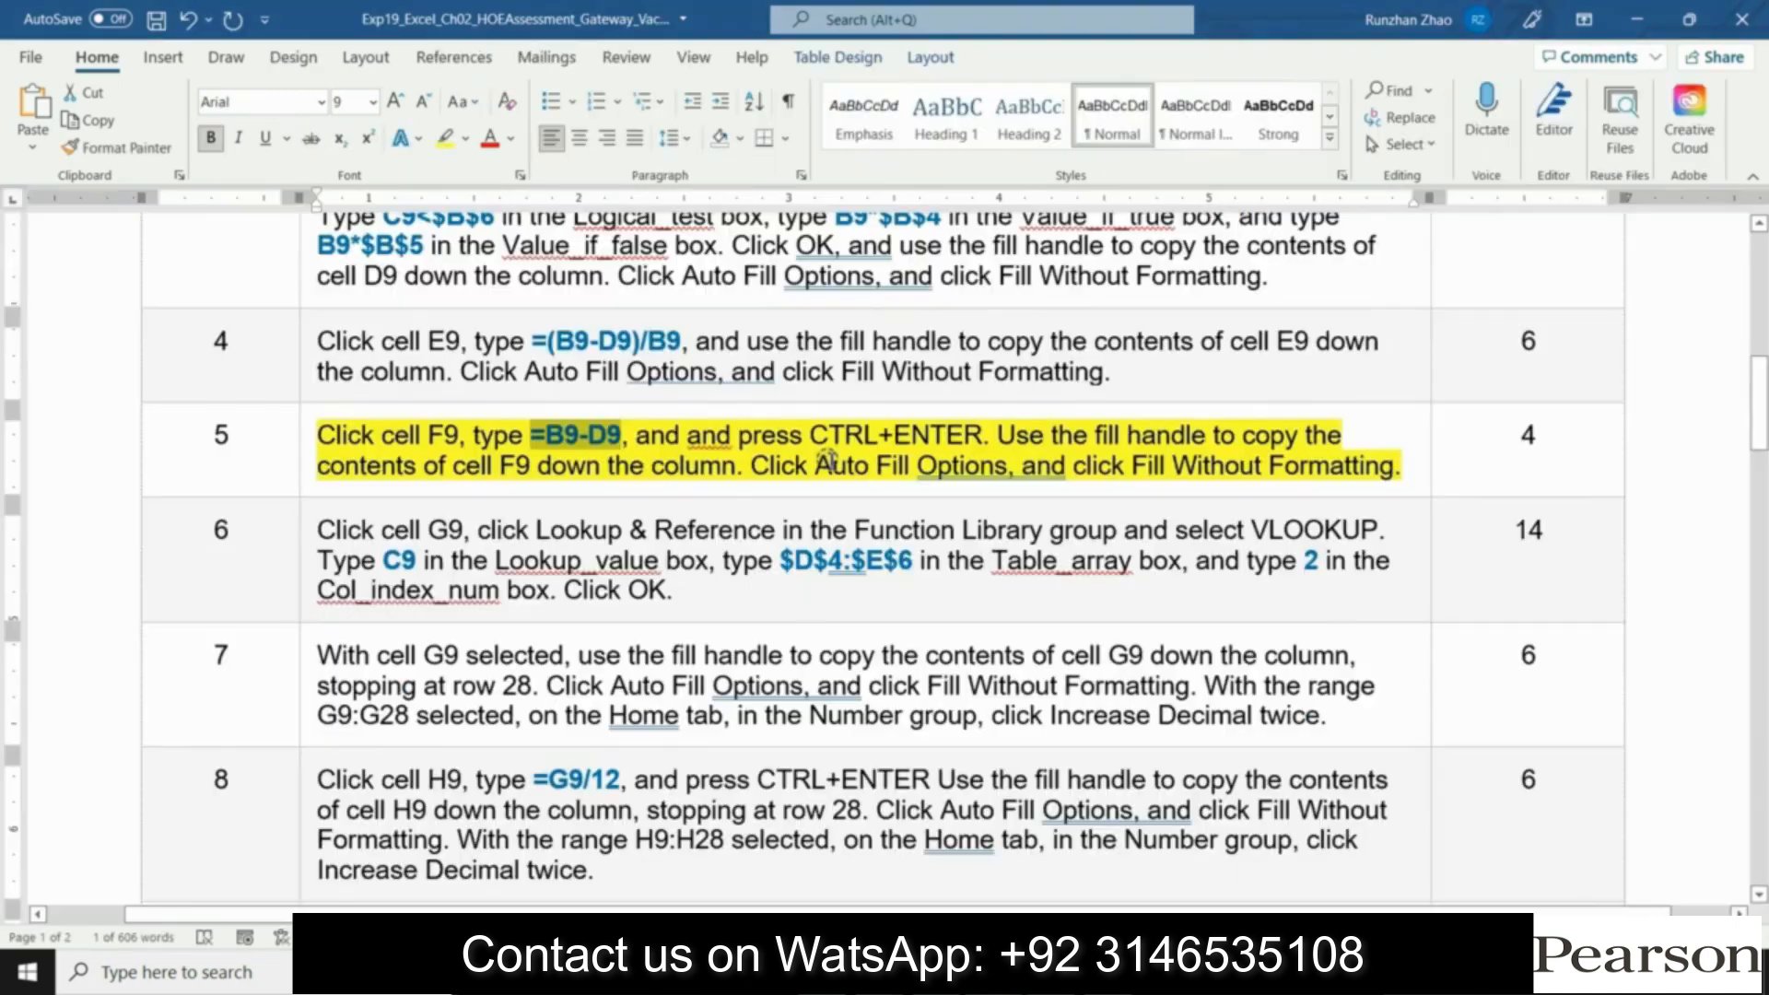
{"action": "left_click", "coordinate": [314, 481]}
{"action": "left_click", "coordinate": [429, 449]}
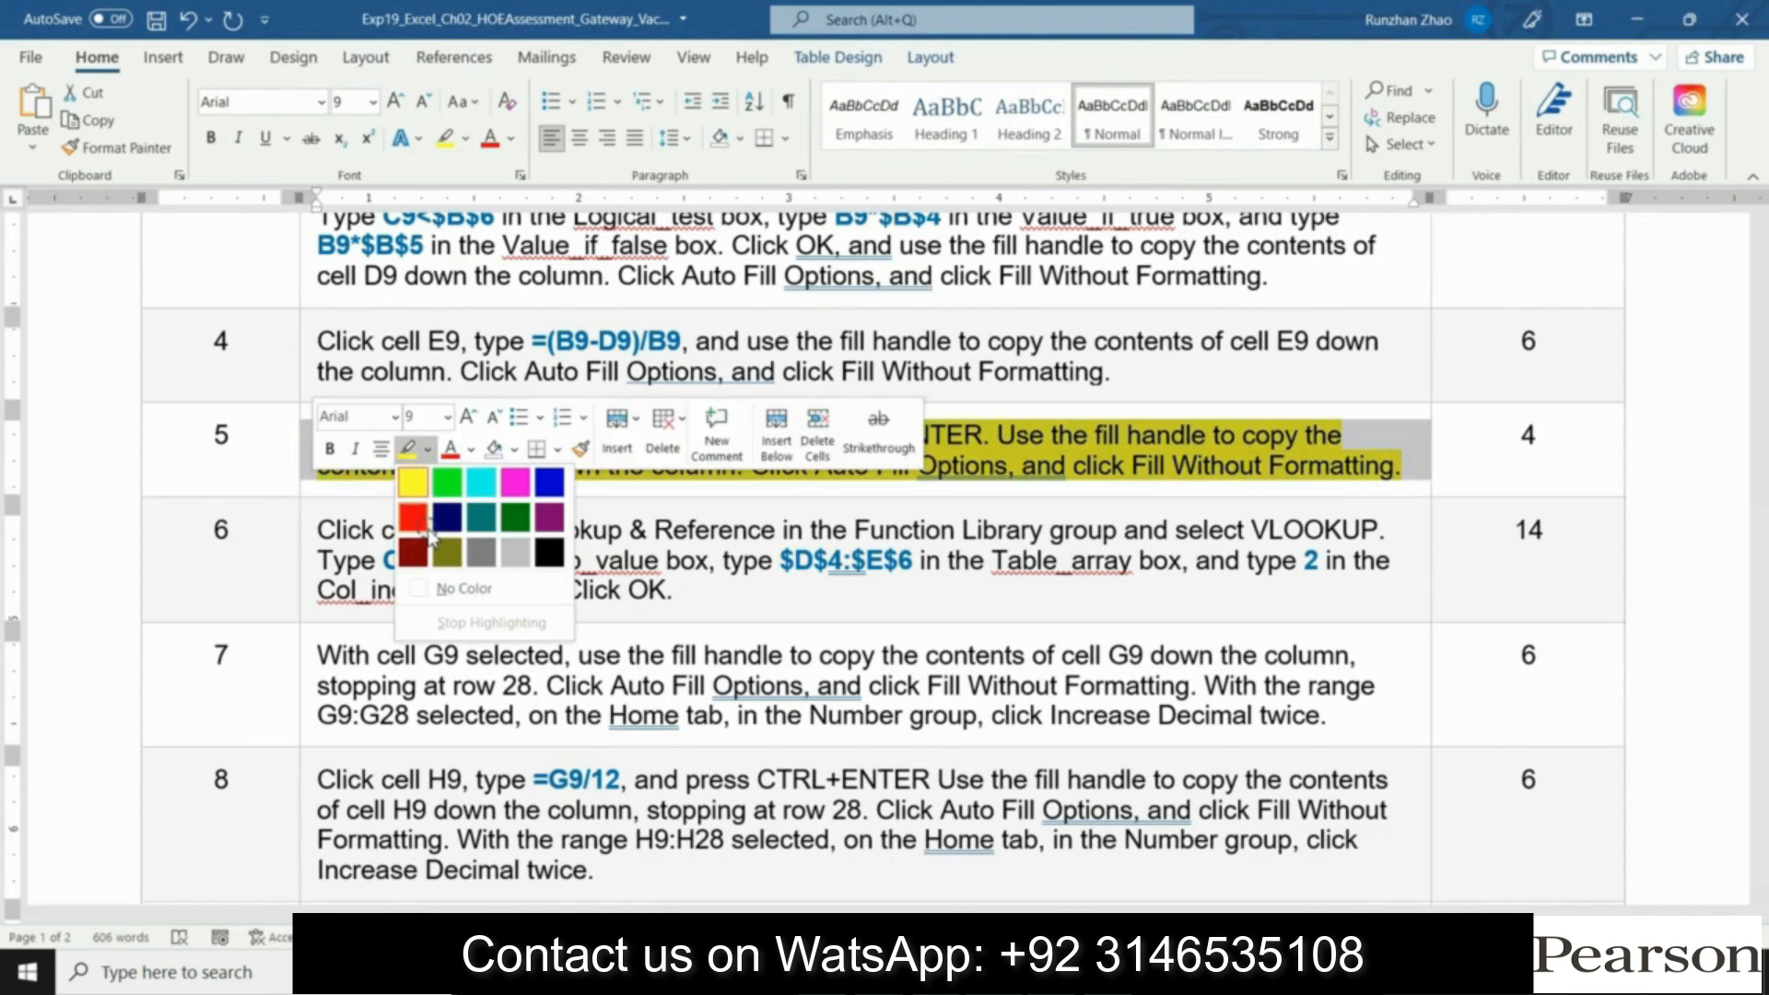
{"action": "left_click", "coordinate": [424, 589]}
{"action": "left_click", "coordinate": [309, 557]}
{"action": "left_click", "coordinate": [428, 578]}
{"action": "left_click", "coordinate": [420, 601]}
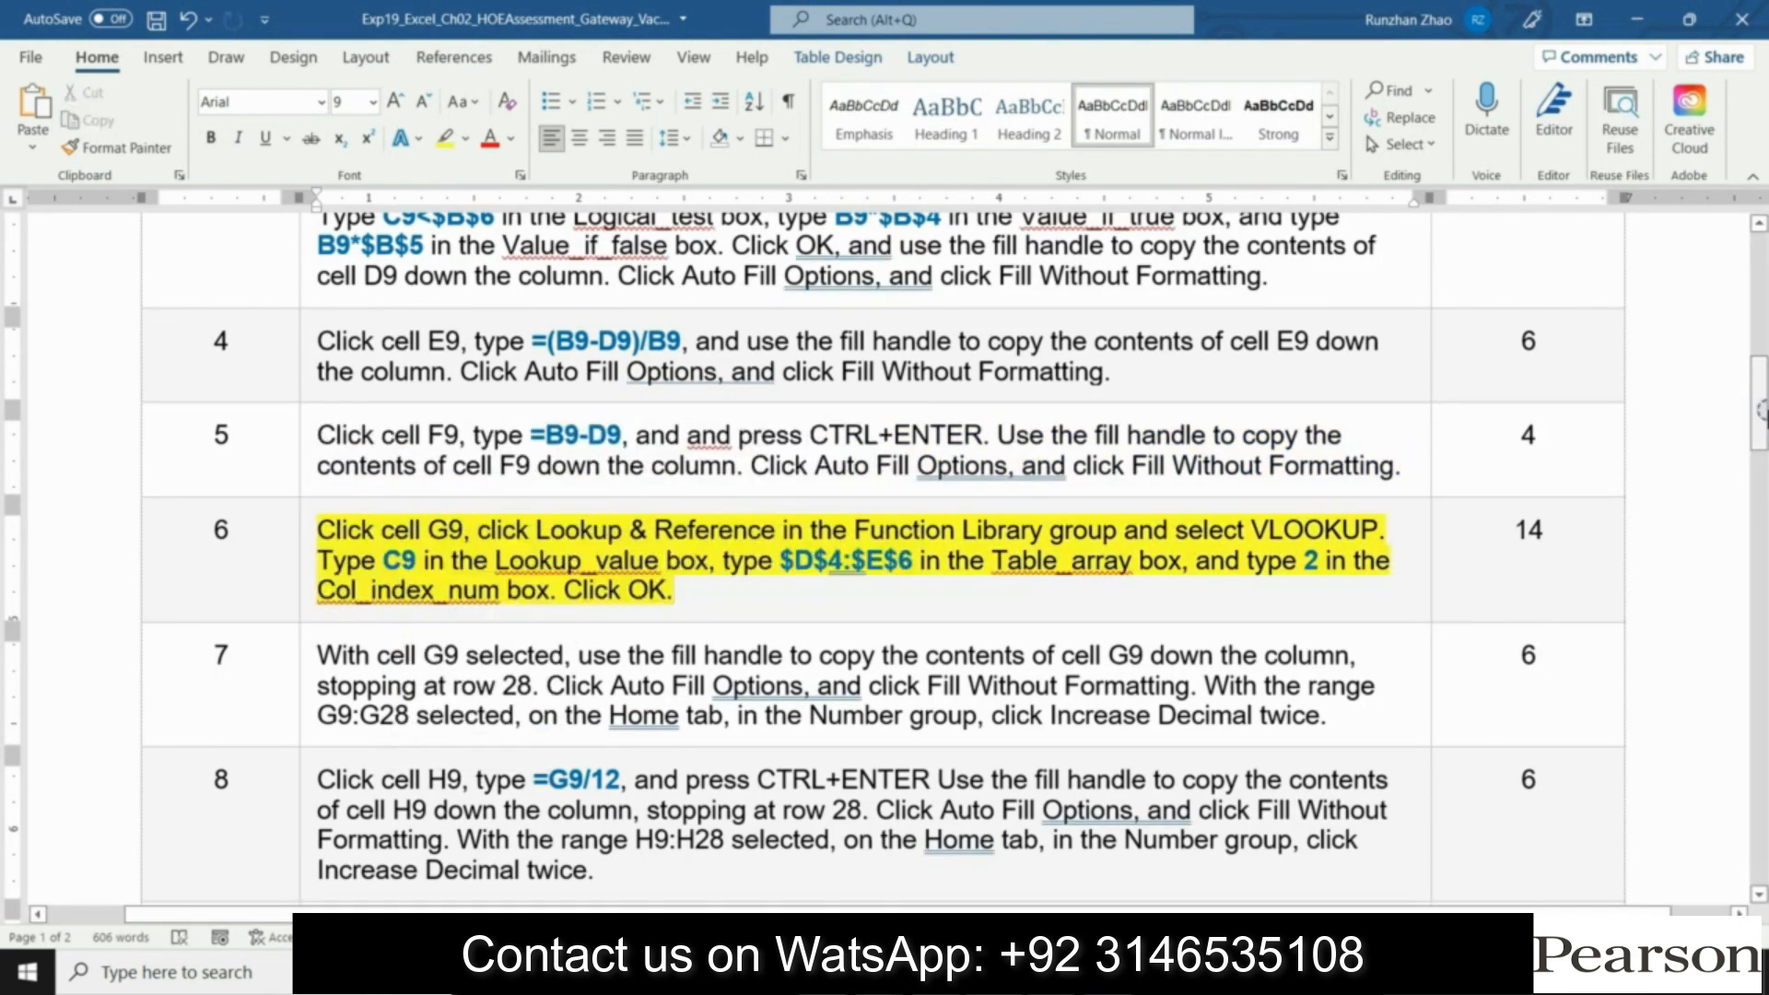
Step: Return to the Excel workbook, start a VLOOKUP function in cell G9 and open its function arguments
{"action": "left_click_drag", "start_coordinate": [1761, 412], "coordinate": [1761, 439]}
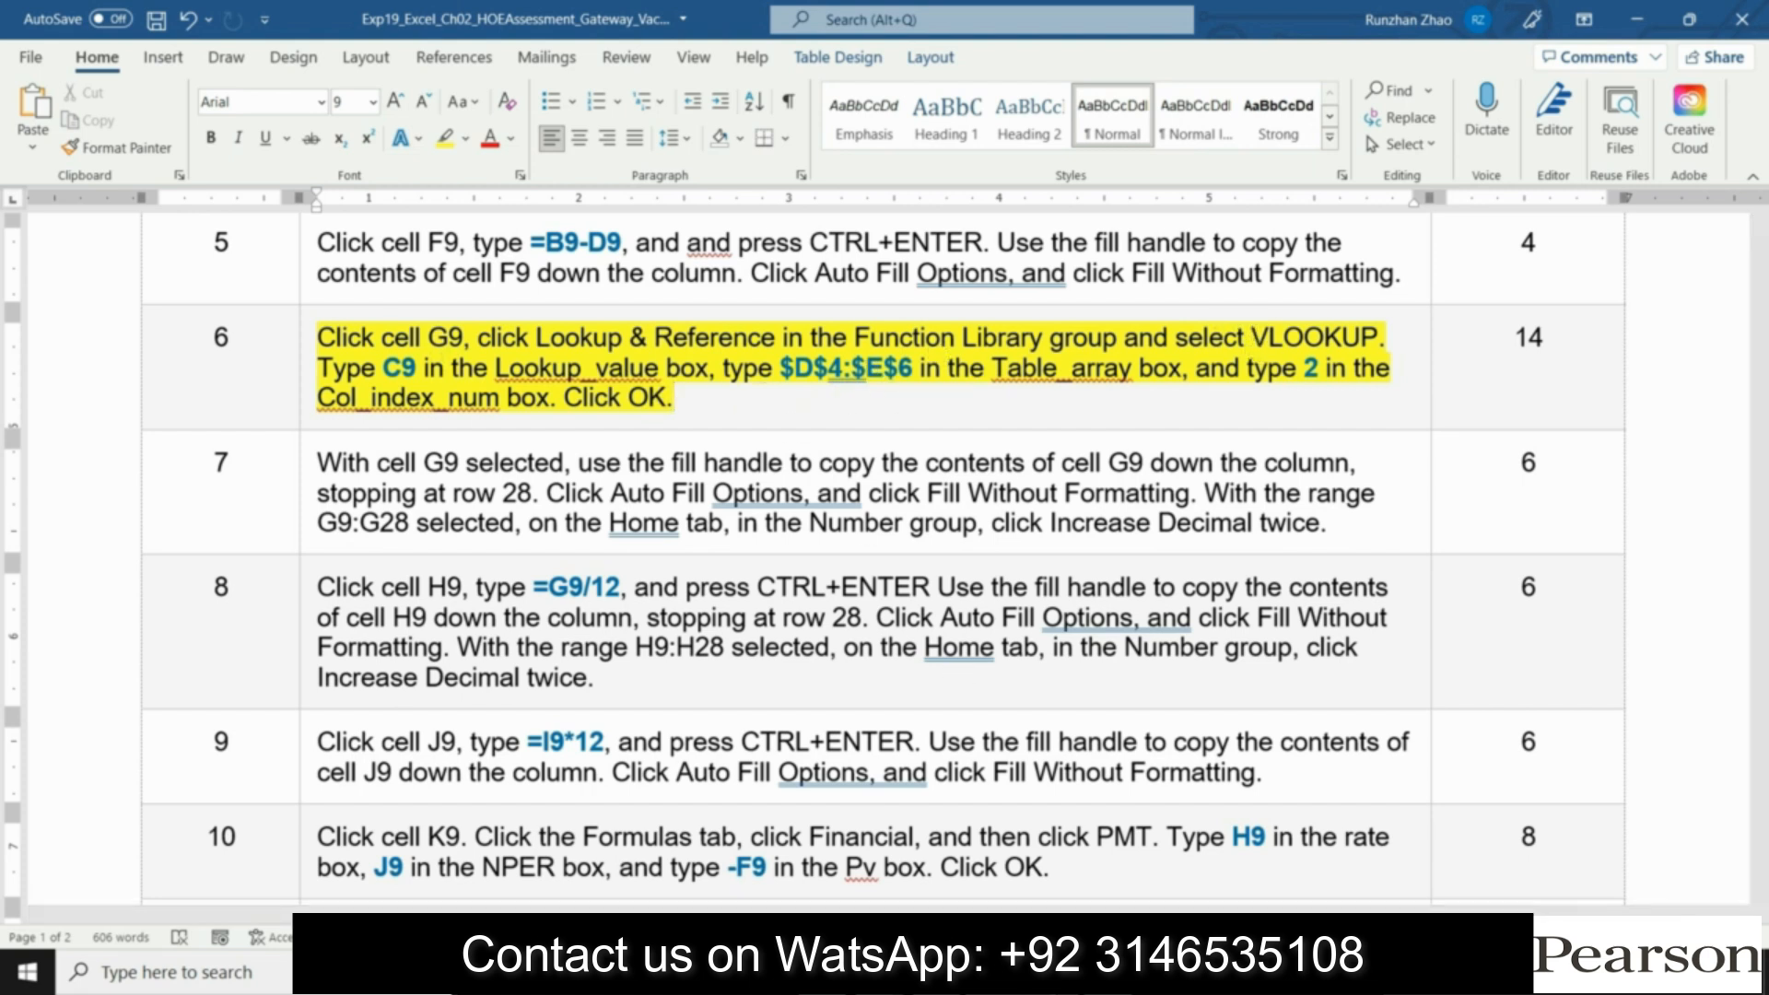
{"action": "key", "text": "alt+Tab"}
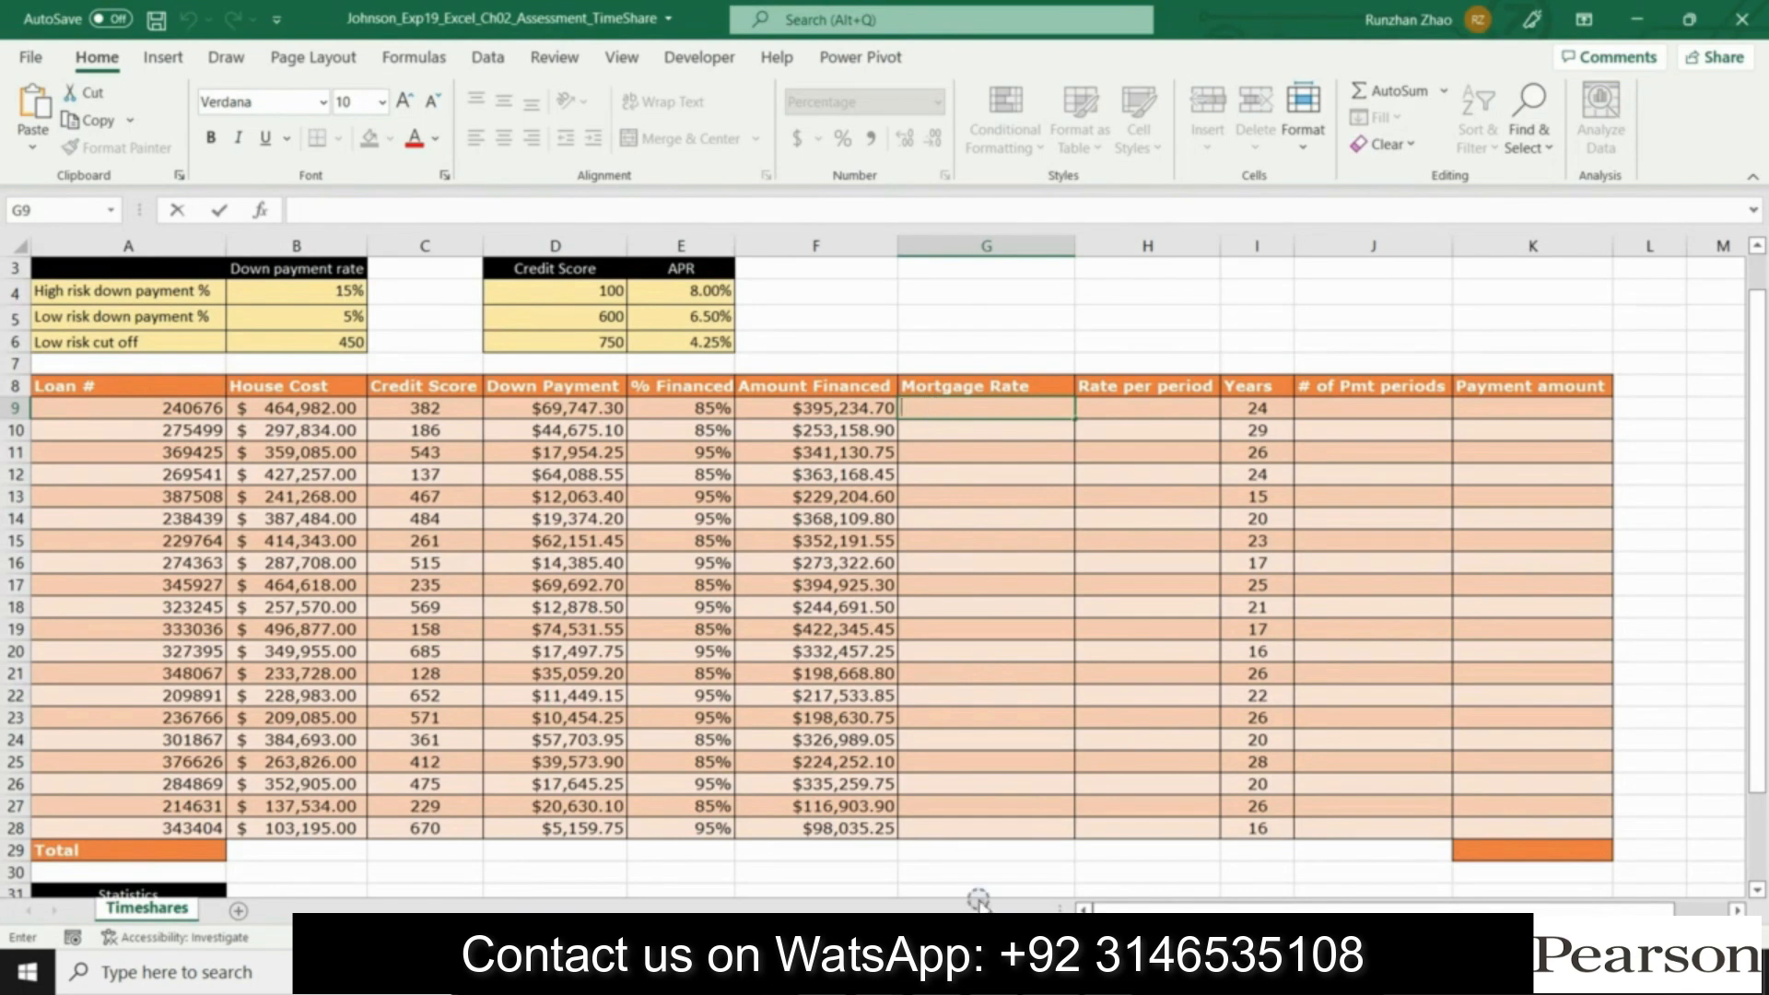
{"action": "key", "text": "alt+Tab"}
{"action": "key", "text": "alt+Tab"}
{"action": "type", "text": "="}
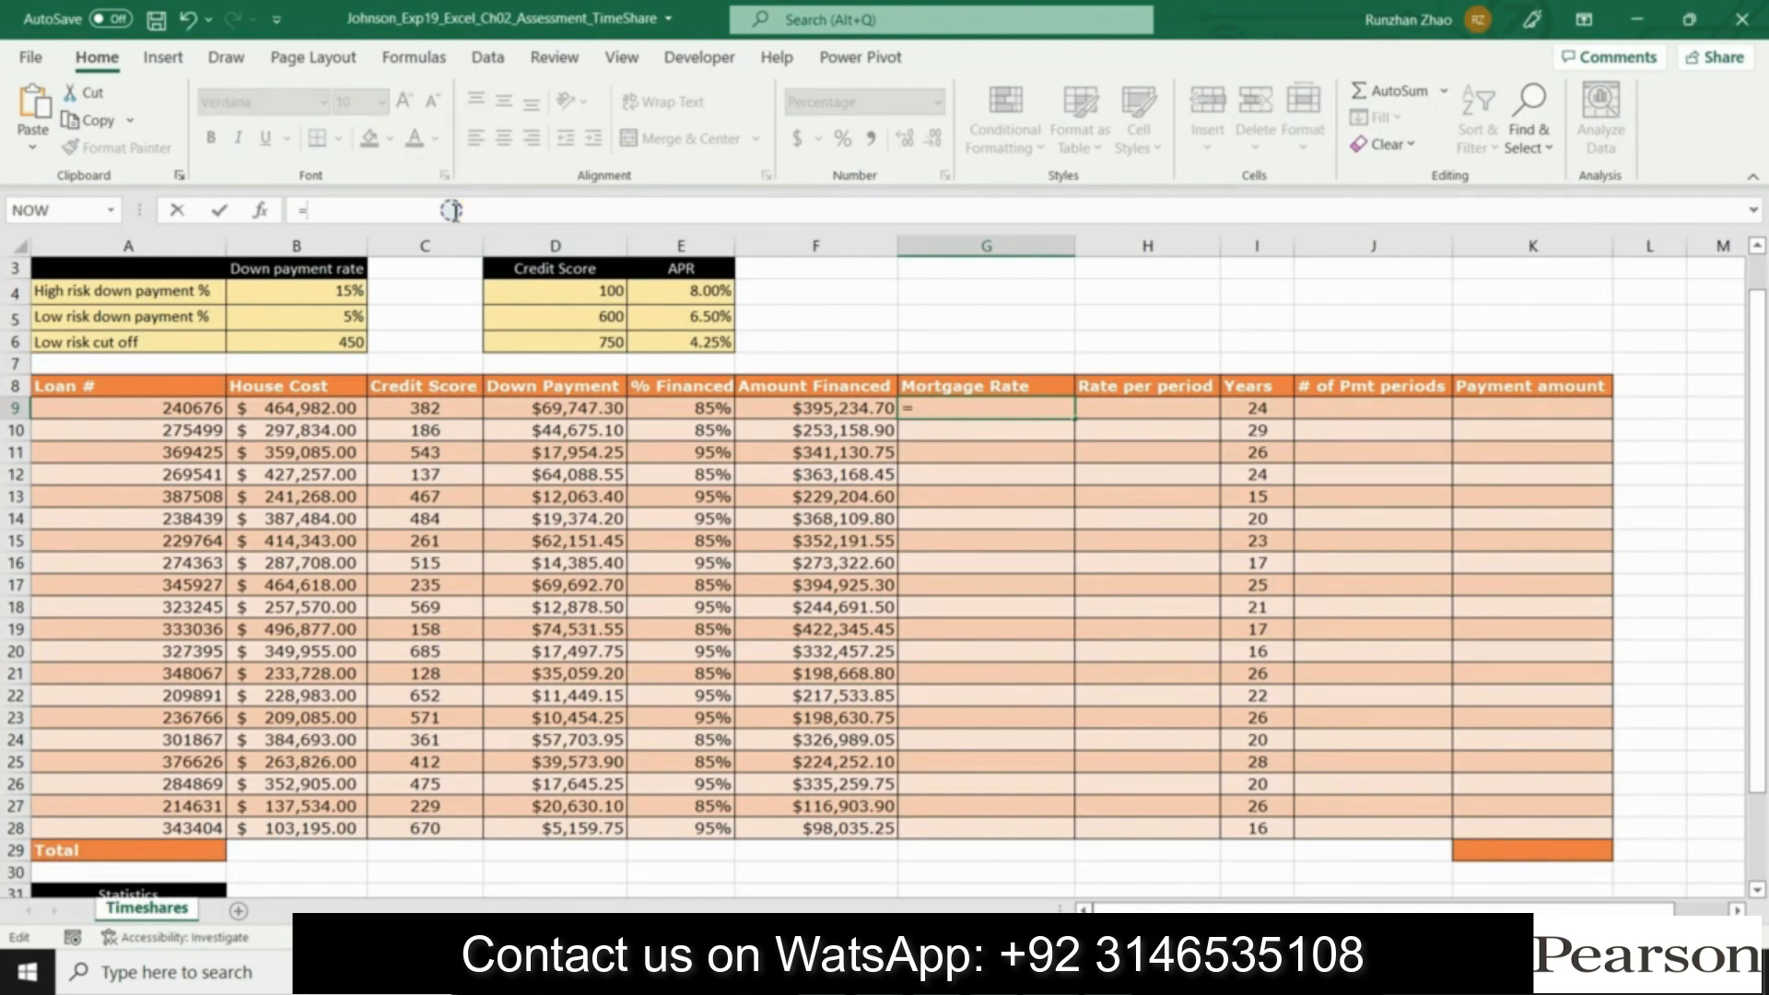
{"action": "type", "text": "VLOOK"}
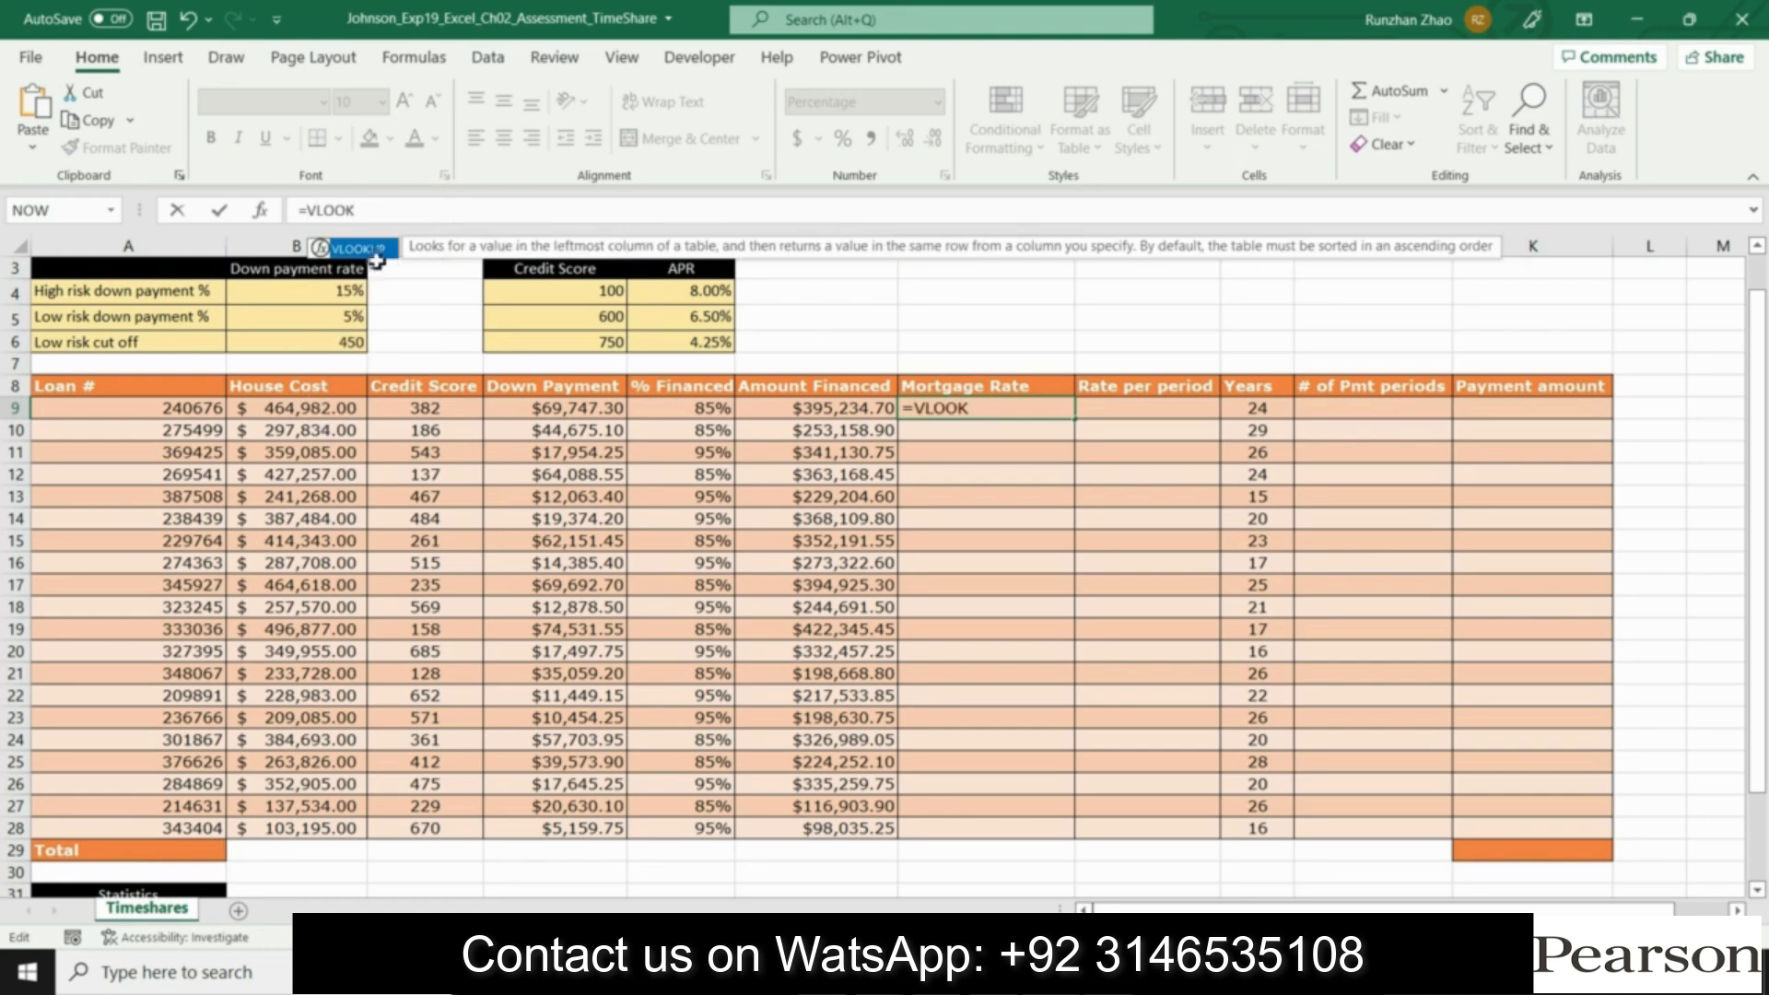
{"action": "double_click", "coordinate": [363, 251]}
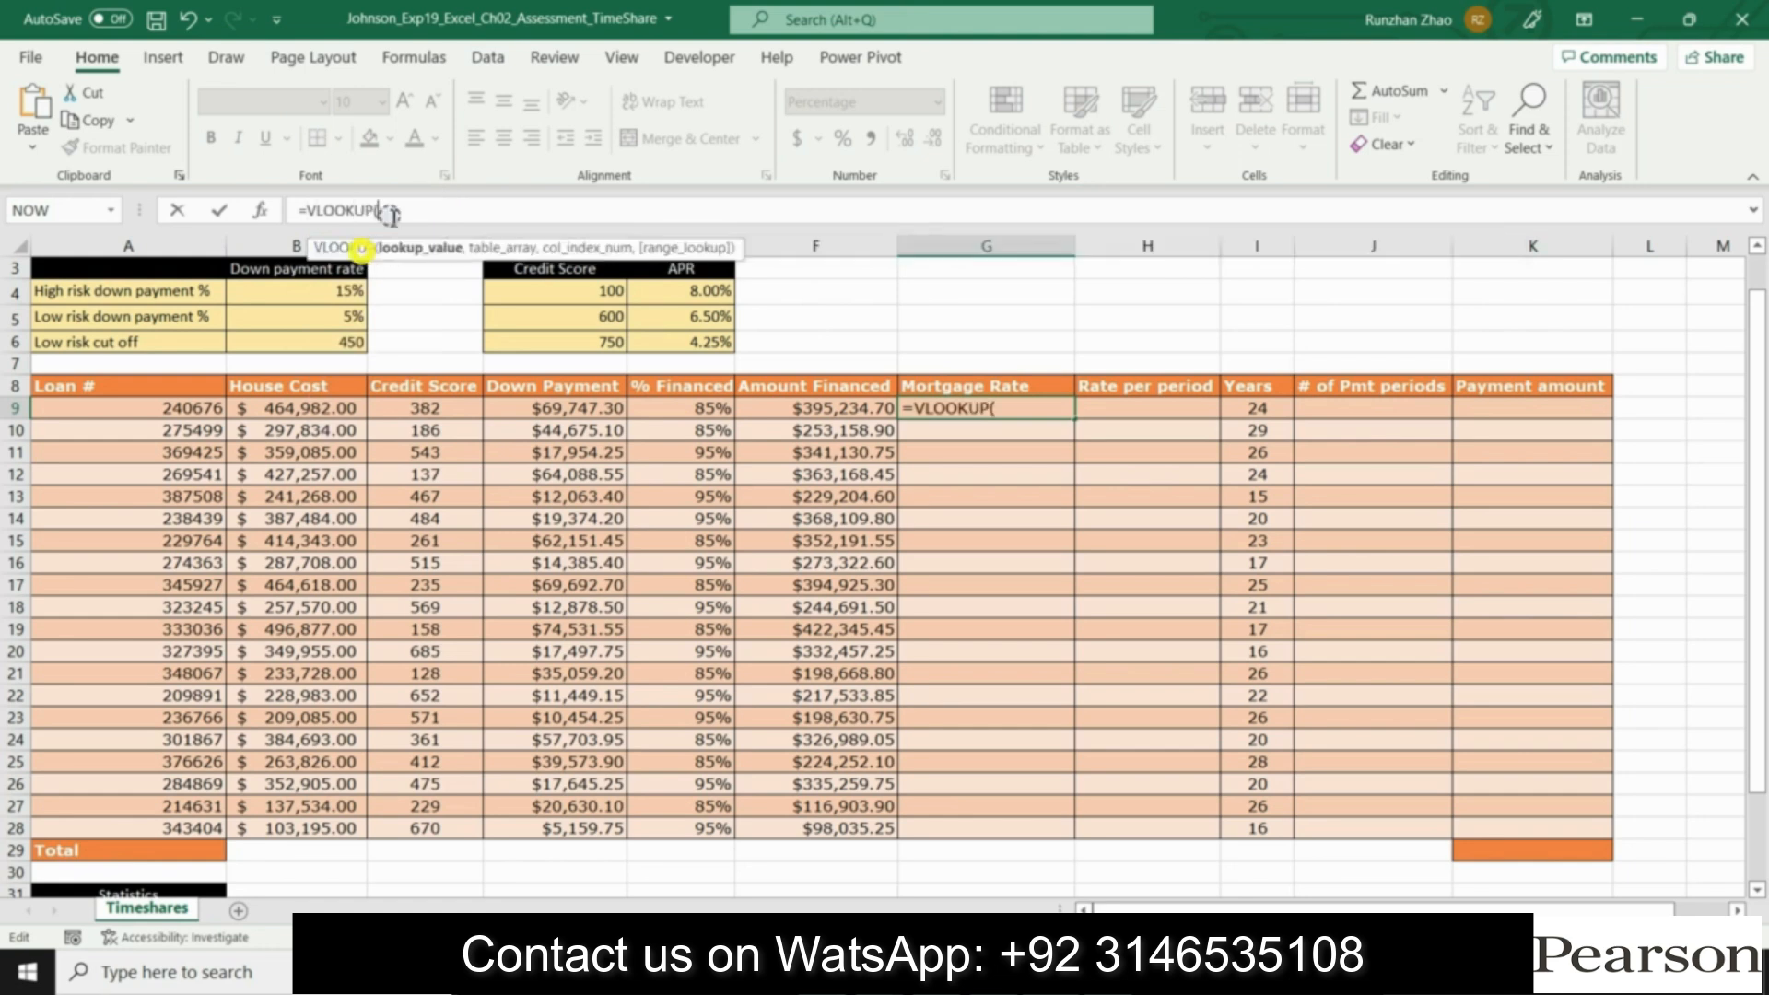
{"action": "left_click", "coordinate": [262, 210]}
Step: Move the function arguments dialog aside and set the VLOOKUP Lookup_value to cell C9
{"action": "left_click_drag", "start_coordinate": [1066, 140], "coordinate": [1446, 144]}
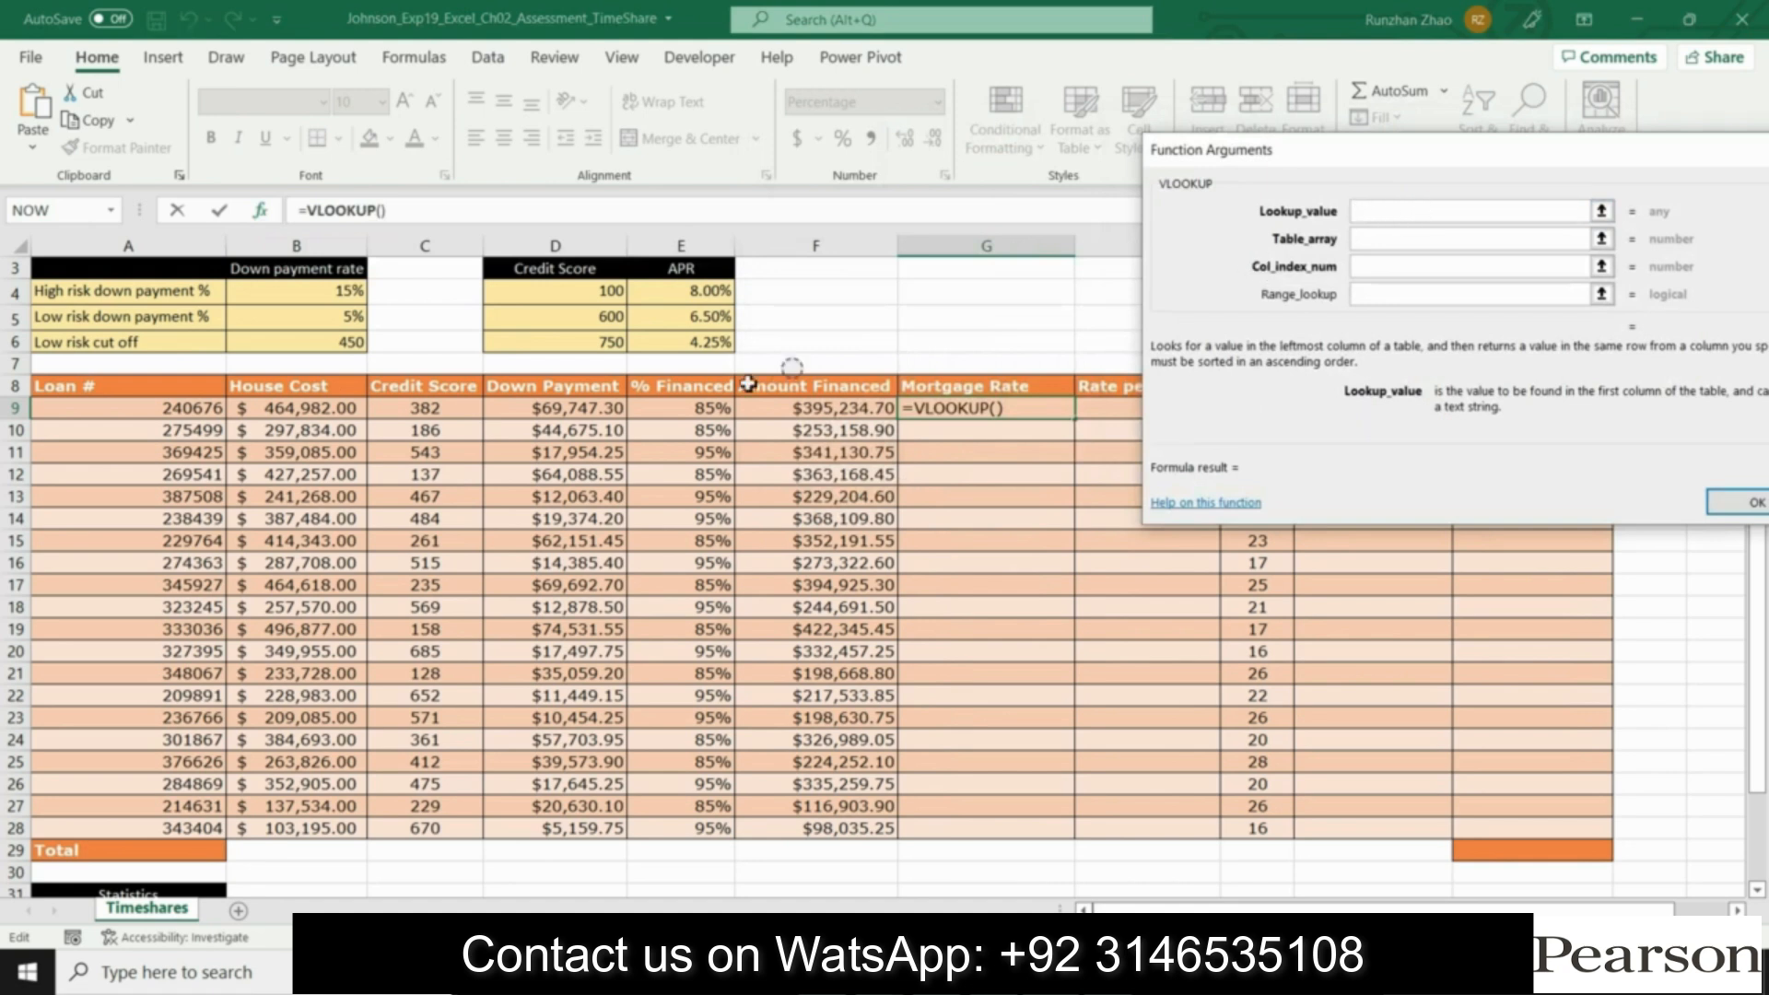
{"action": "left_click", "coordinate": [417, 409]}
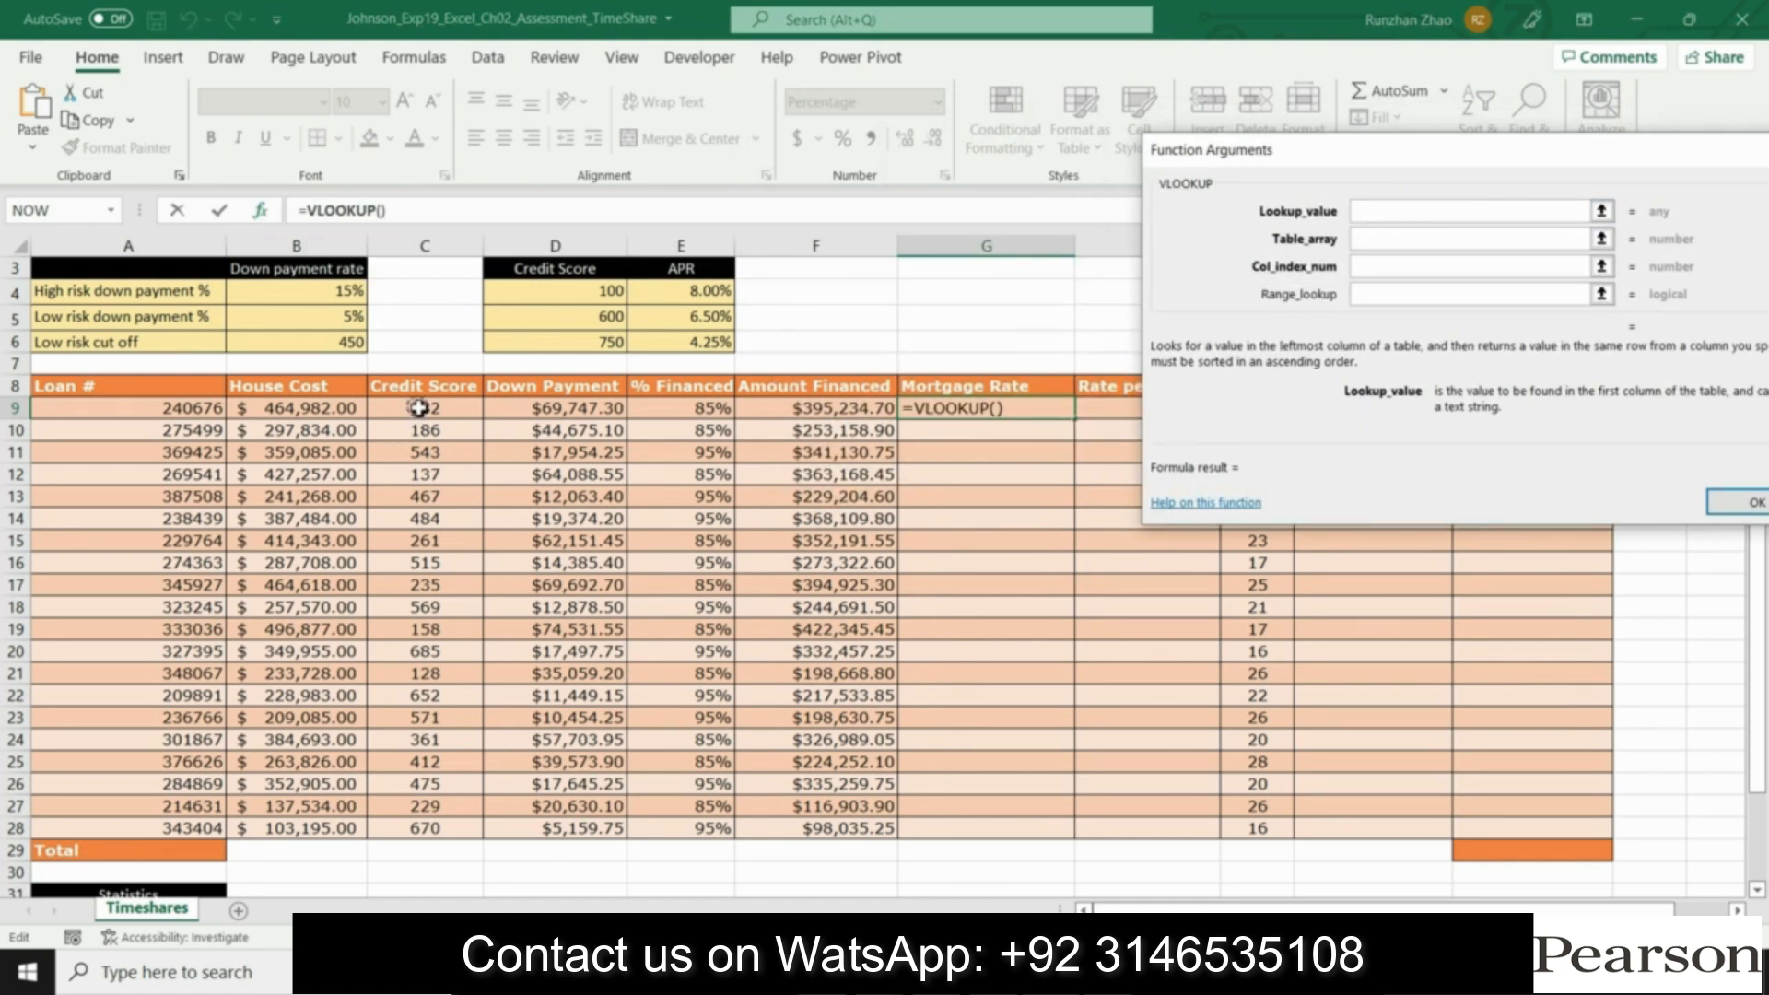
{"action": "left_click", "coordinate": [1371, 238]}
Step: Copy the range $D$4:$E$6 from item 6 of the Word instructions and paste it as the Table_array argument in Excel
{"action": "left_click", "coordinate": [896, 972]}
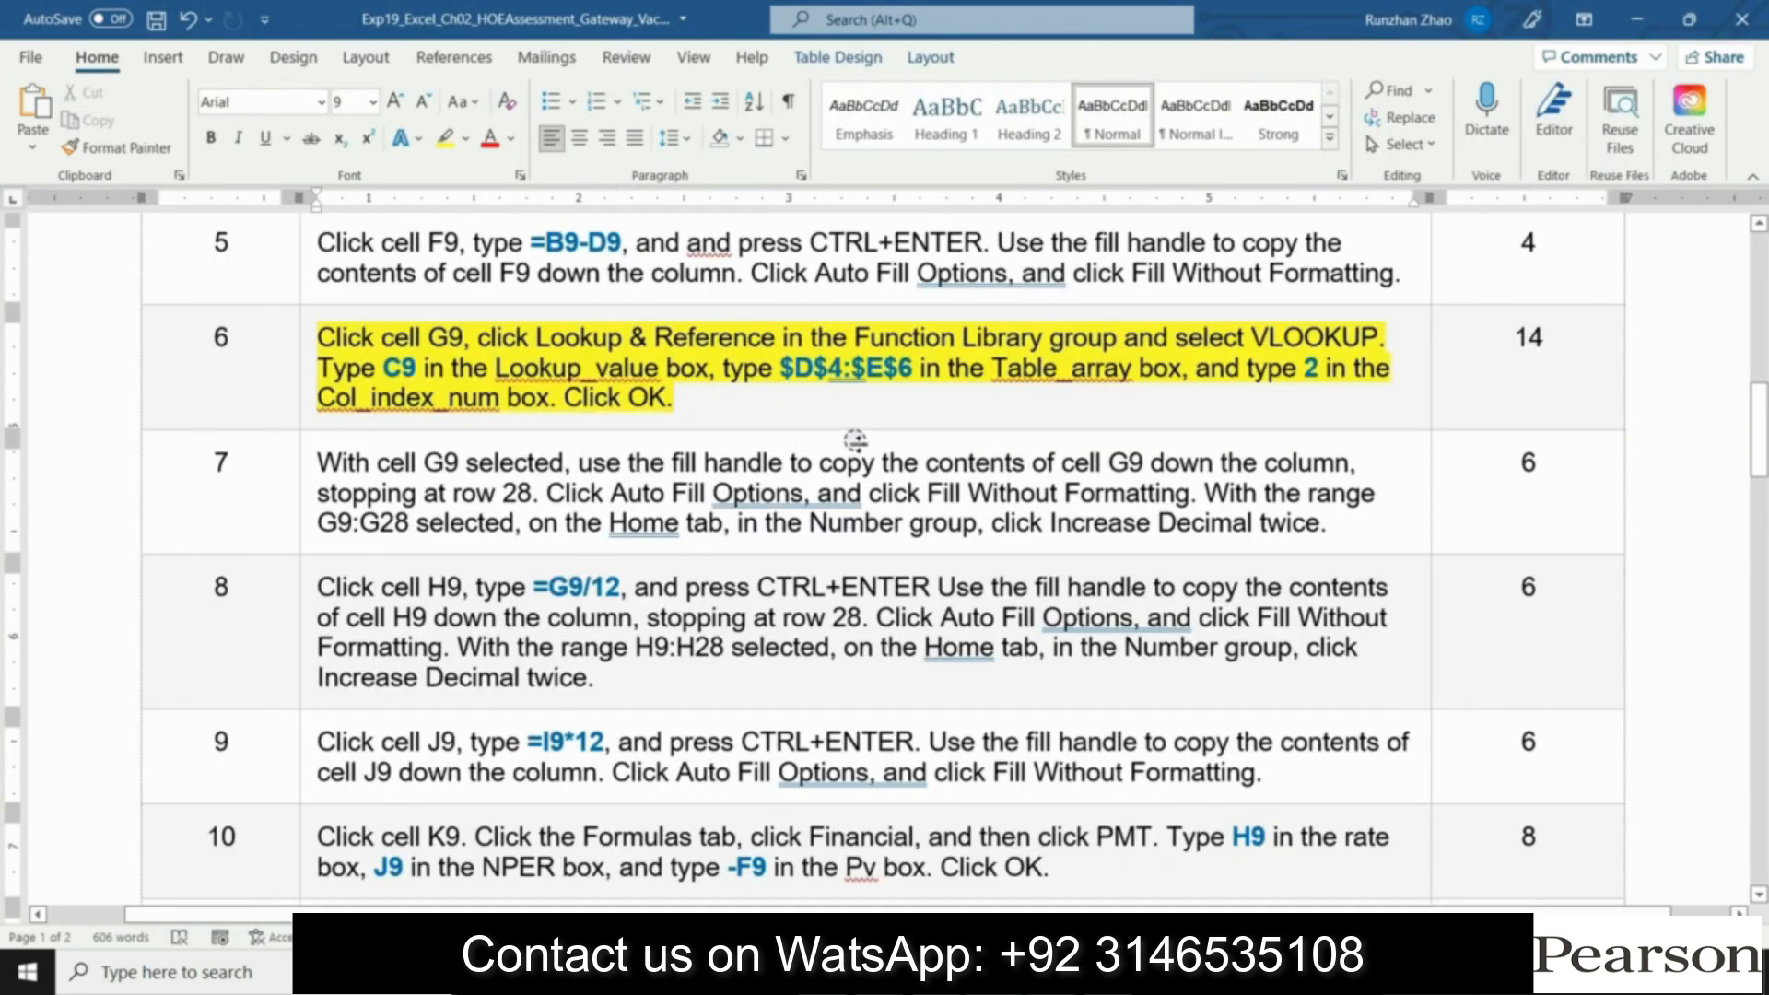
{"action": "left_click", "coordinate": [778, 374]}
{"action": "left_click_drag", "start_coordinate": [779, 373], "coordinate": [898, 378]}
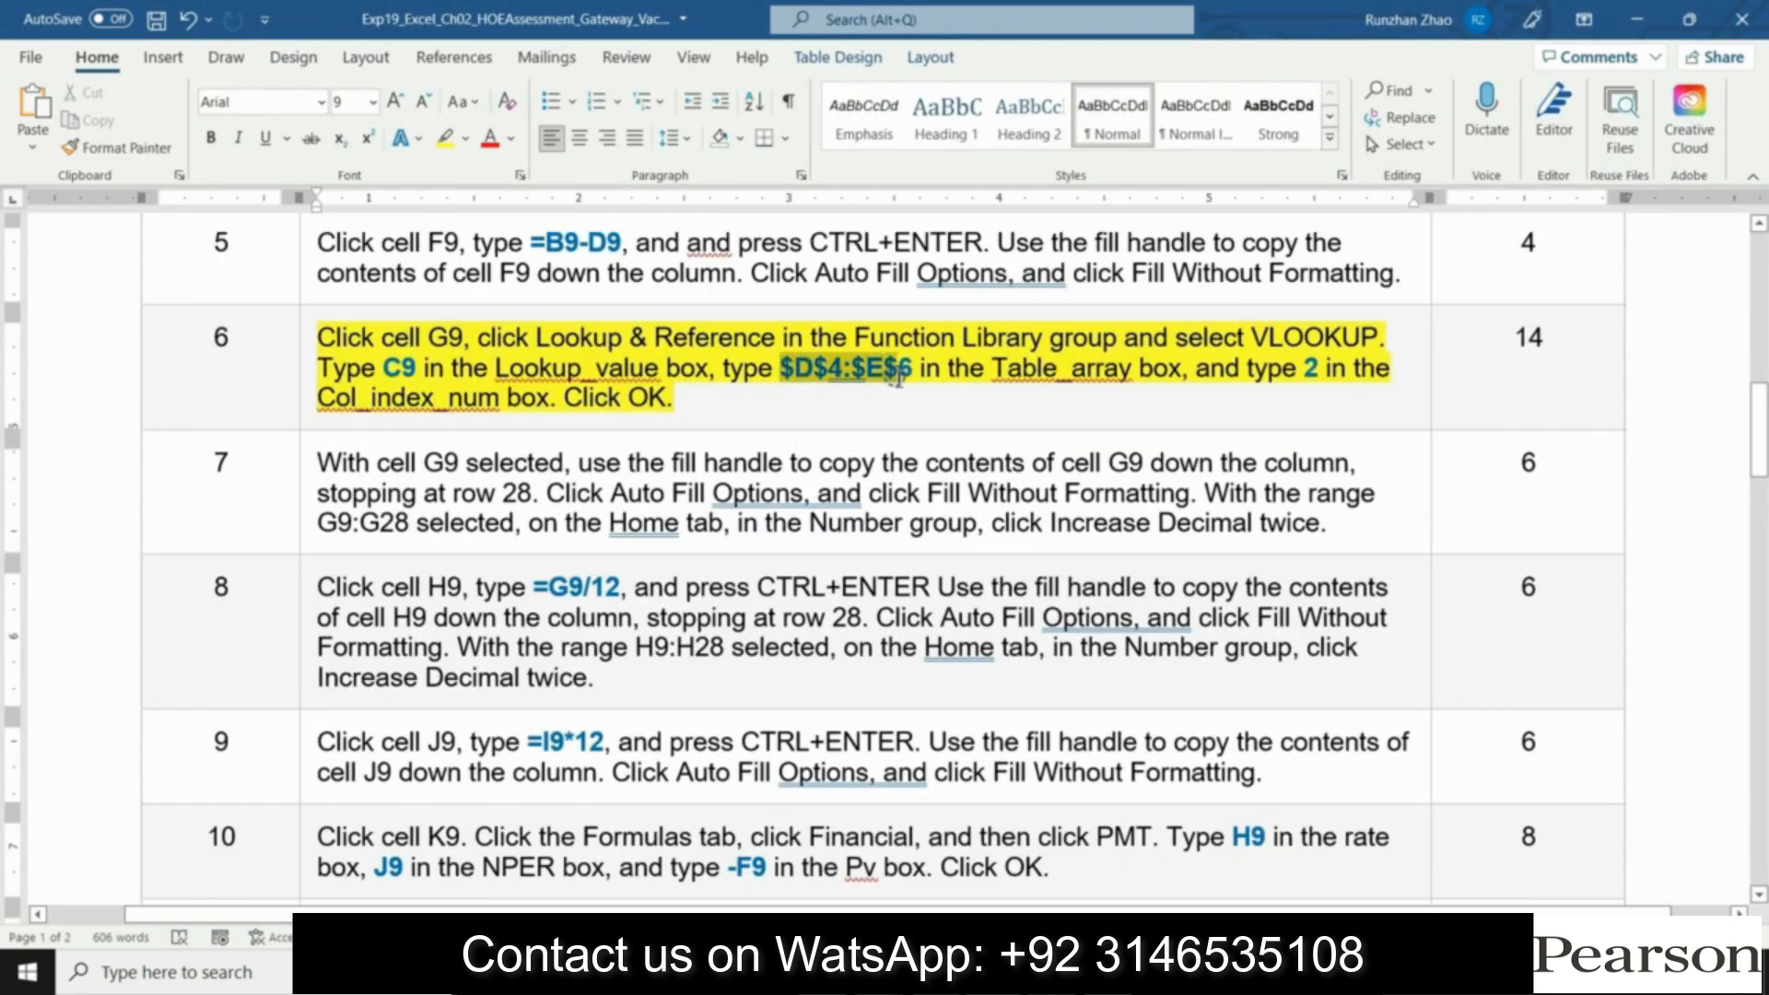
{"action": "right_click", "coordinate": [871, 373]}
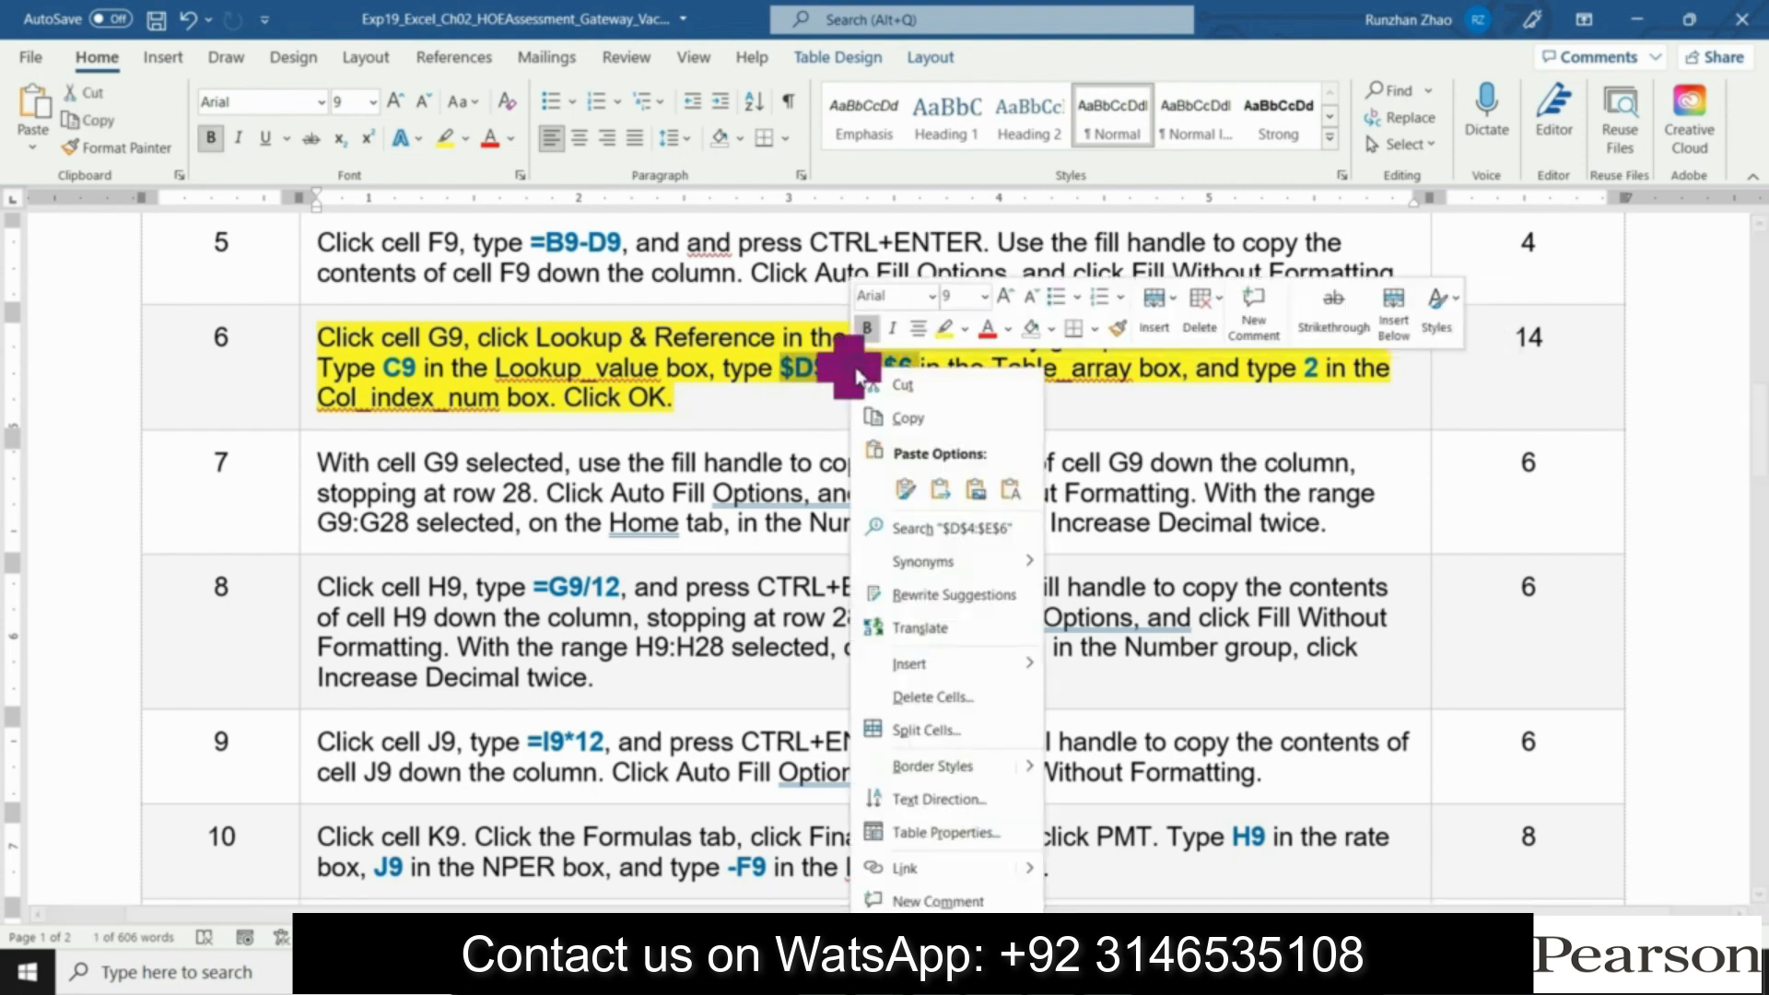
{"action": "left_click", "coordinate": [908, 420]}
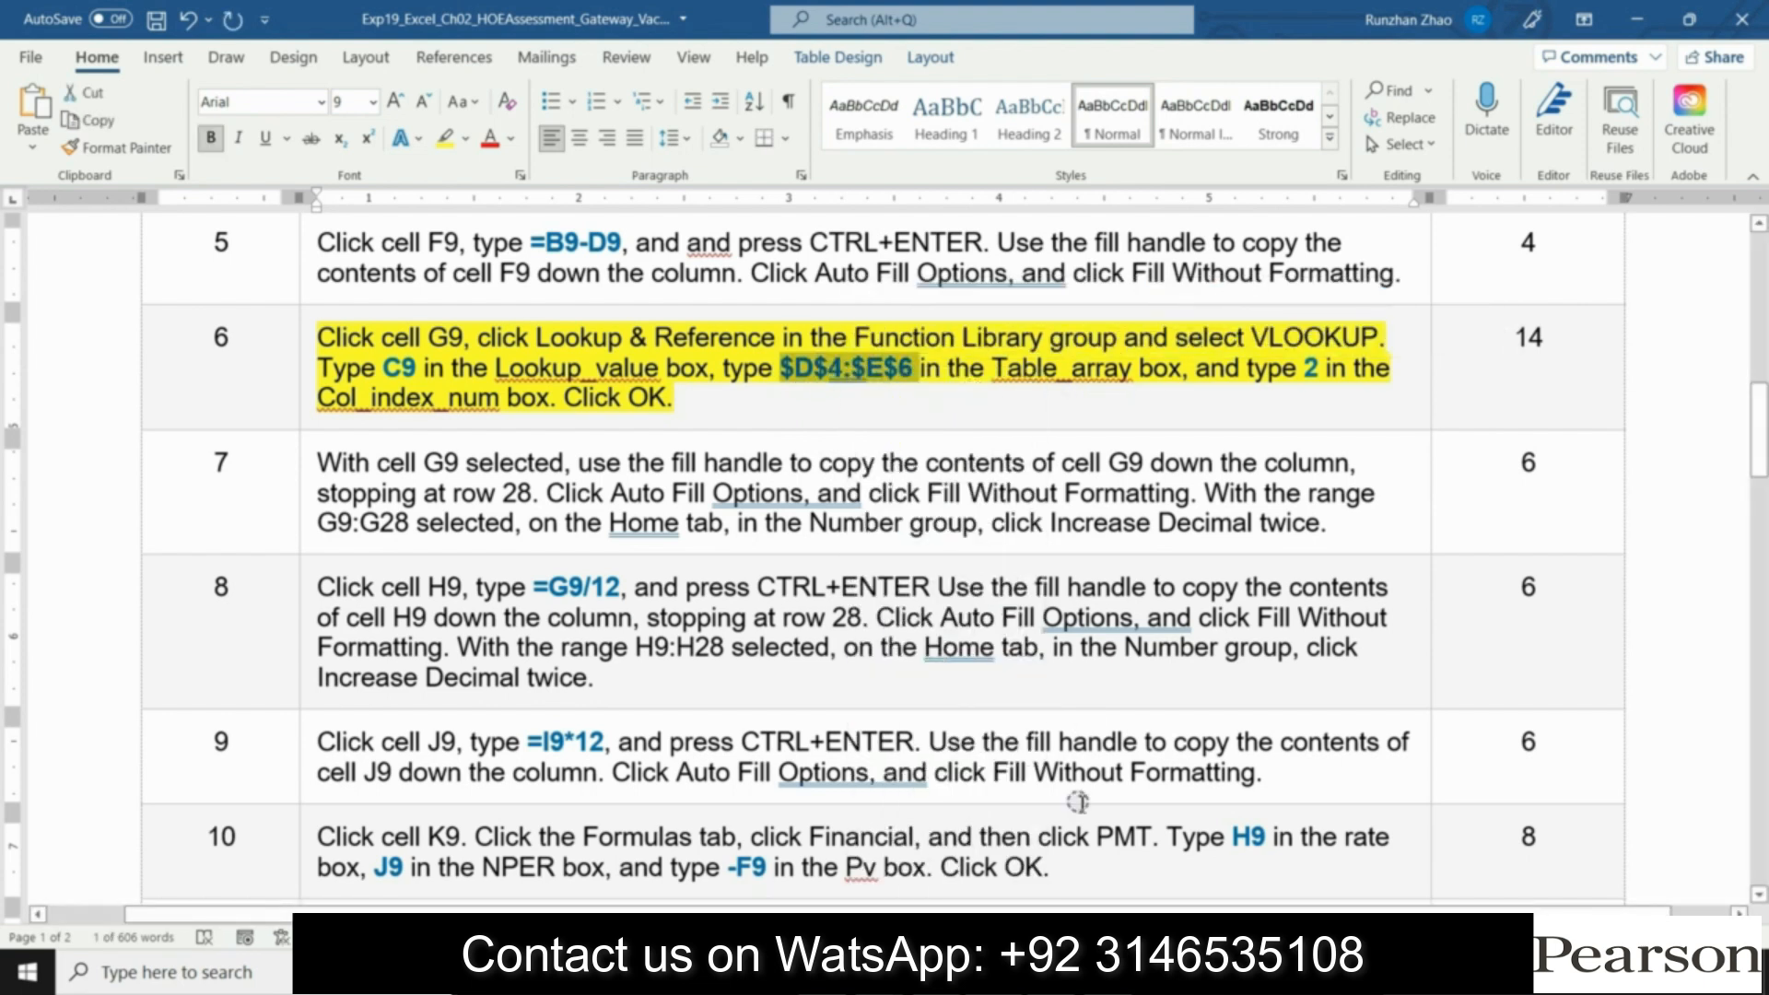
{"action": "key", "text": "alt+Tab"}
{"action": "left_click", "coordinate": [1370, 238]}
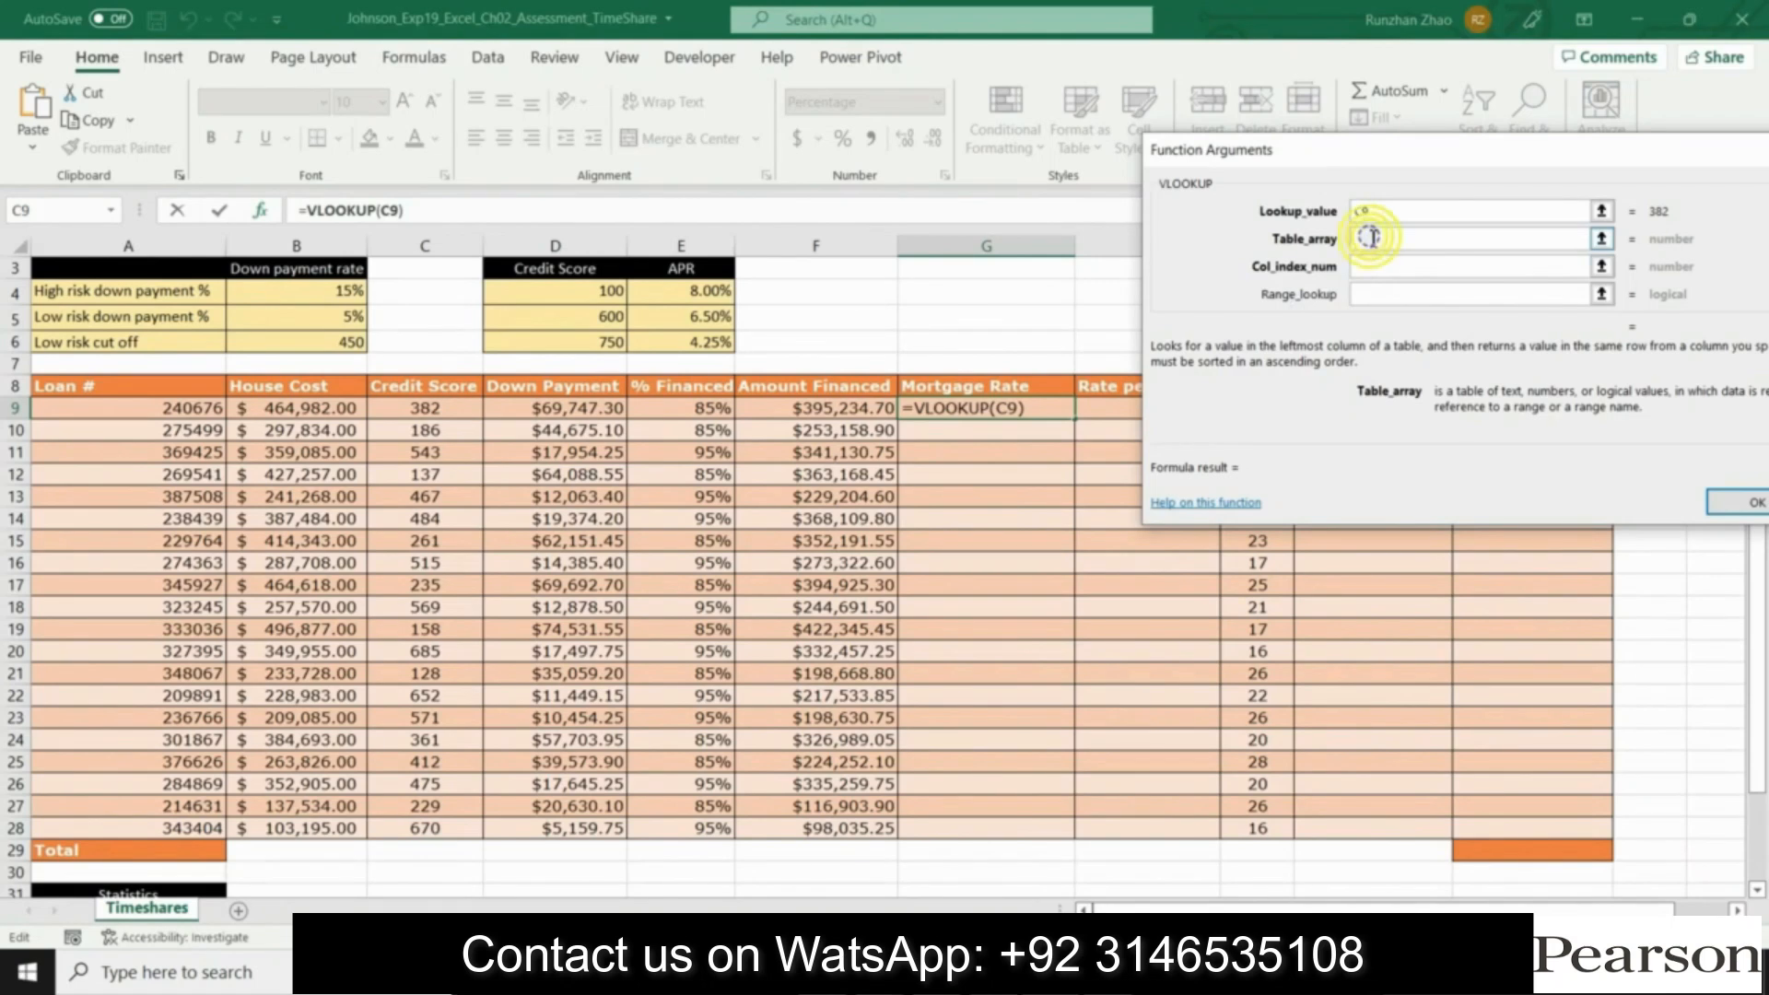
{"action": "right_click", "coordinate": [1371, 238]}
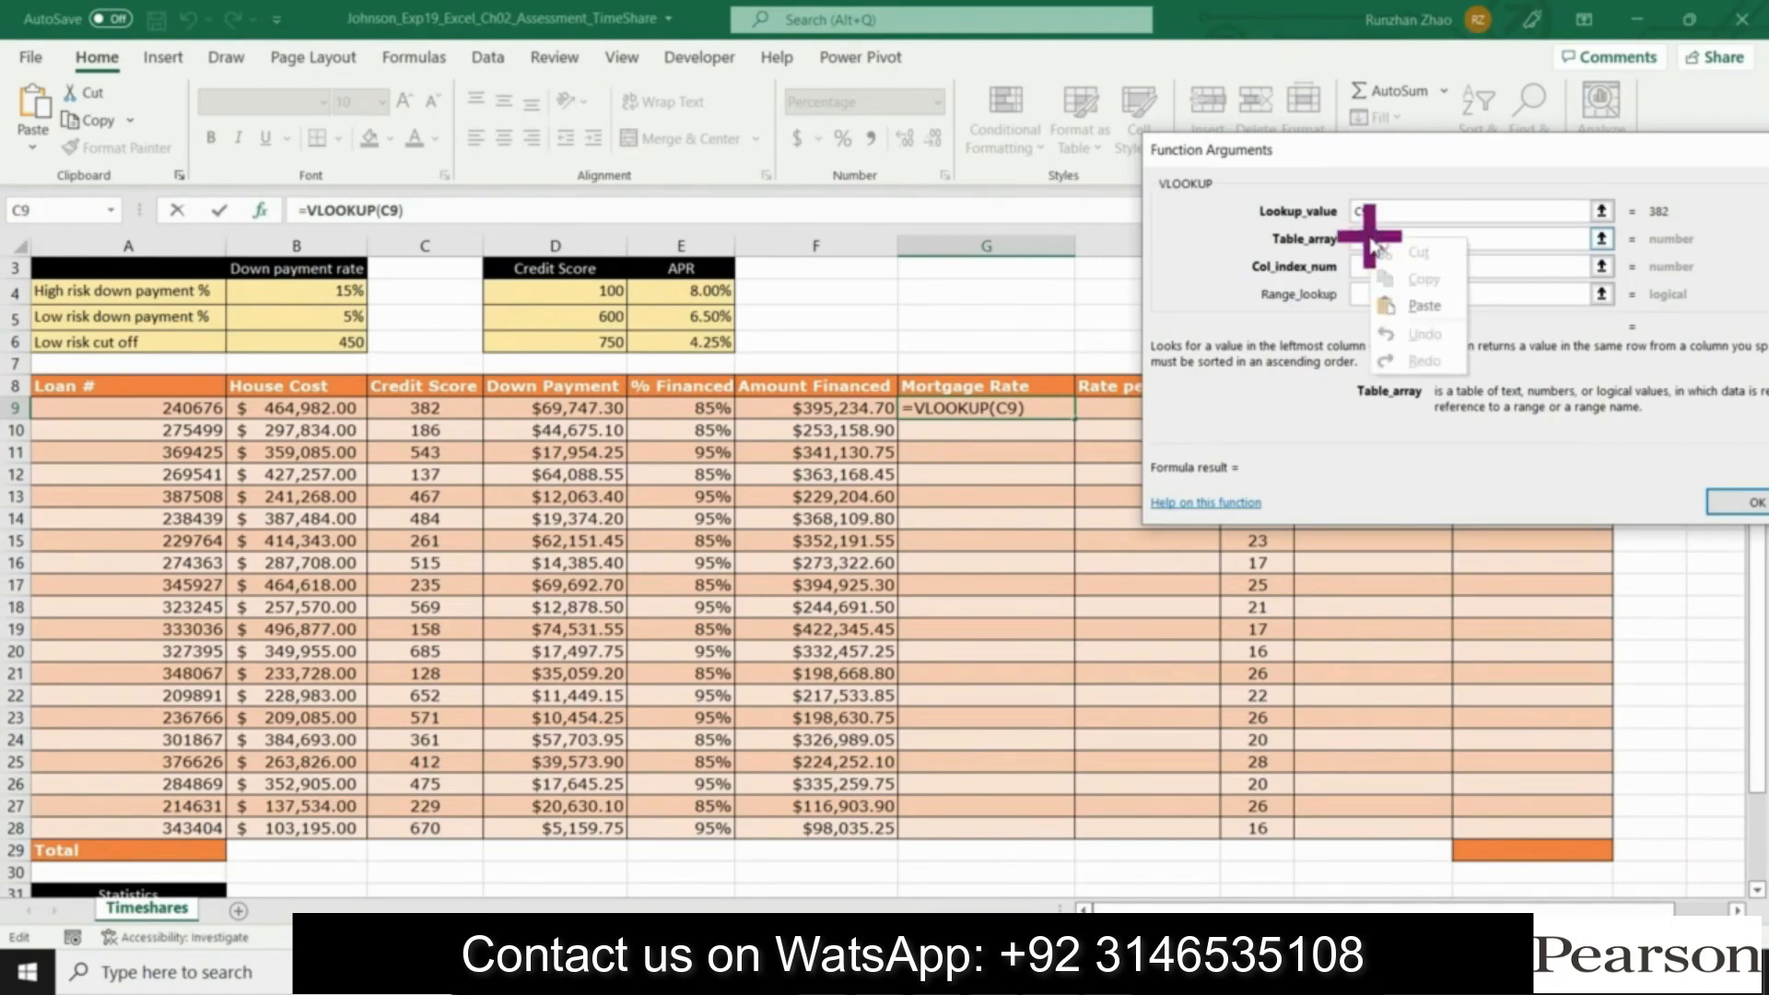
{"action": "left_click", "coordinate": [1402, 307]}
Step: Check the column index in item 6 of the Word instructions, set Col_index_num to 2 in Excel and complete the VLOOKUP in cell G9
{"action": "left_click", "coordinate": [1380, 267]}
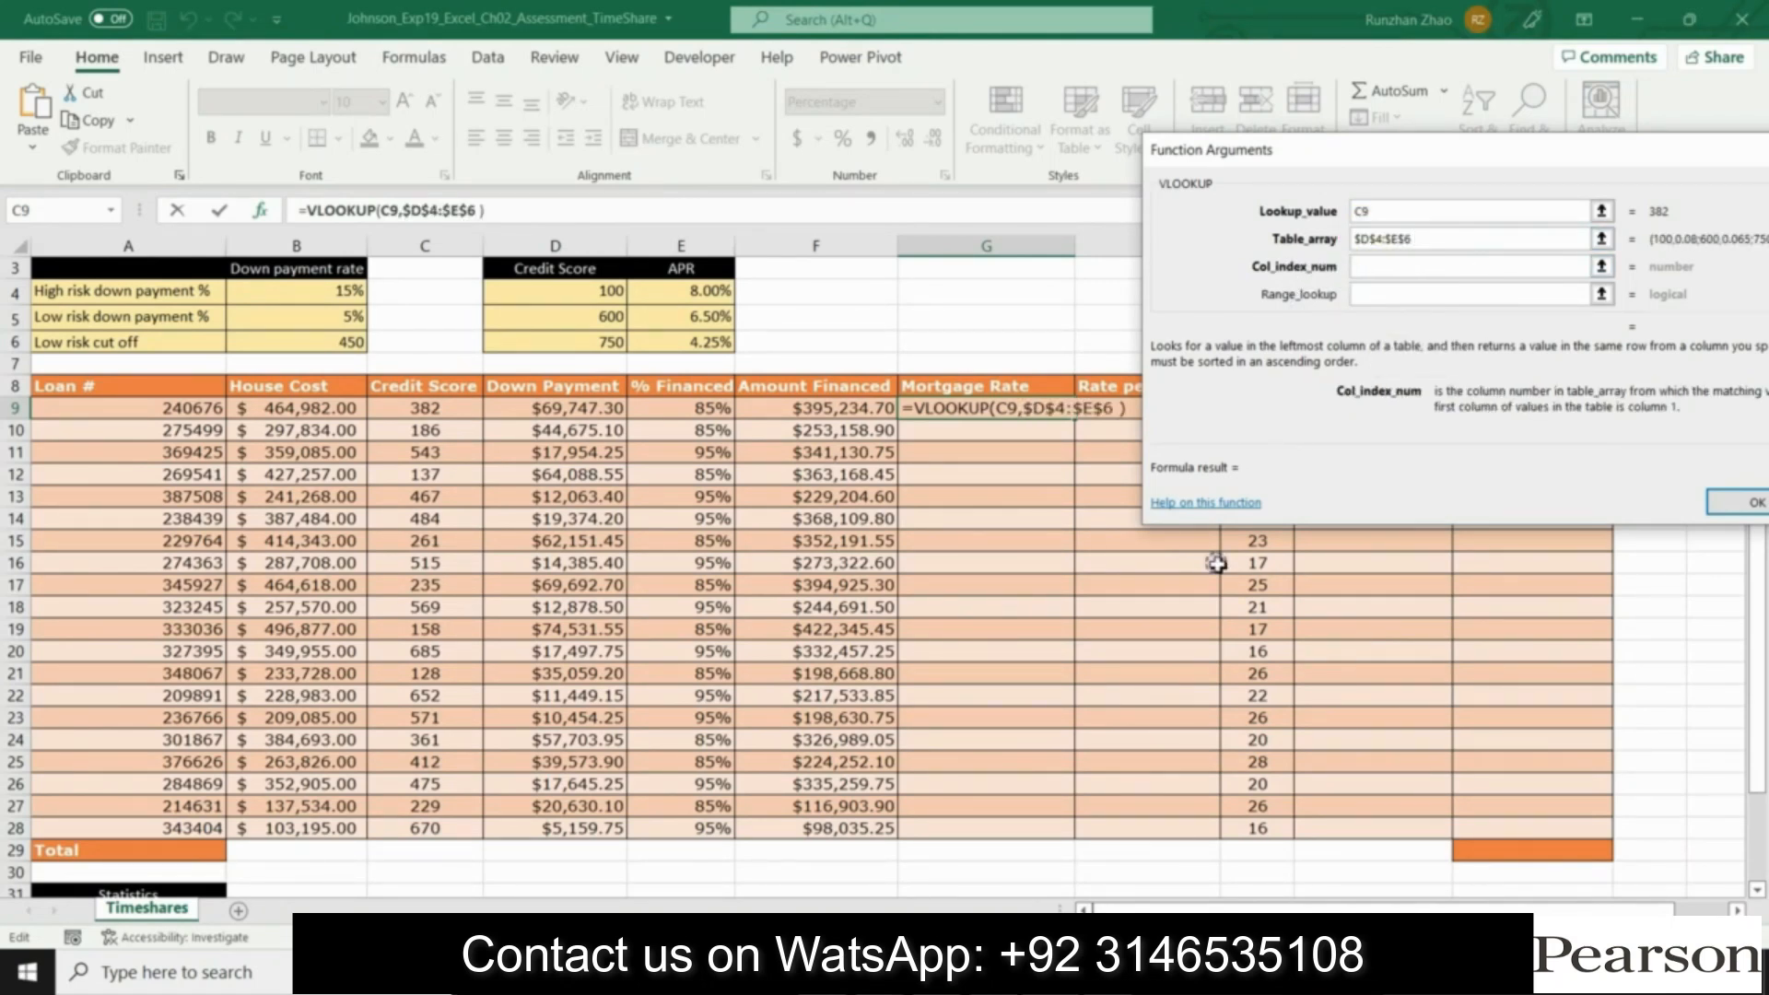
{"action": "key", "text": "alt+Tab"}
{"action": "double_click", "coordinate": [1309, 369]}
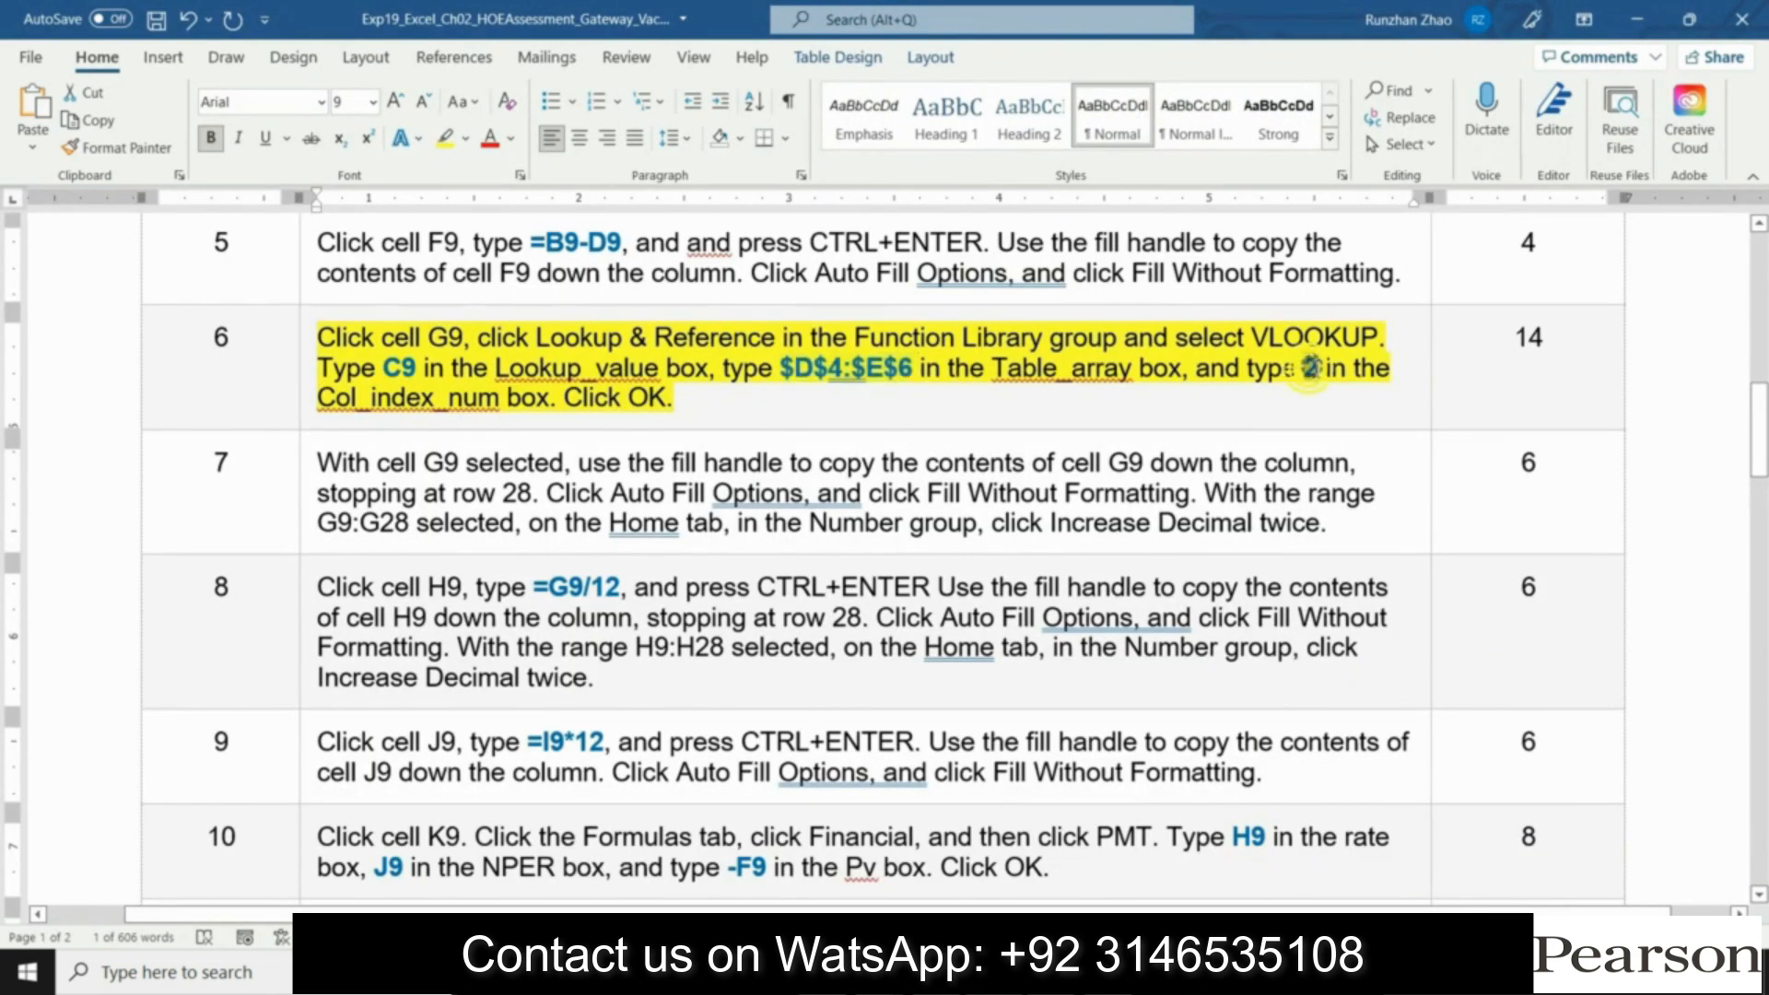
{"action": "key", "text": "alt+Tab"}
{"action": "left_click", "coordinate": [1387, 270]}
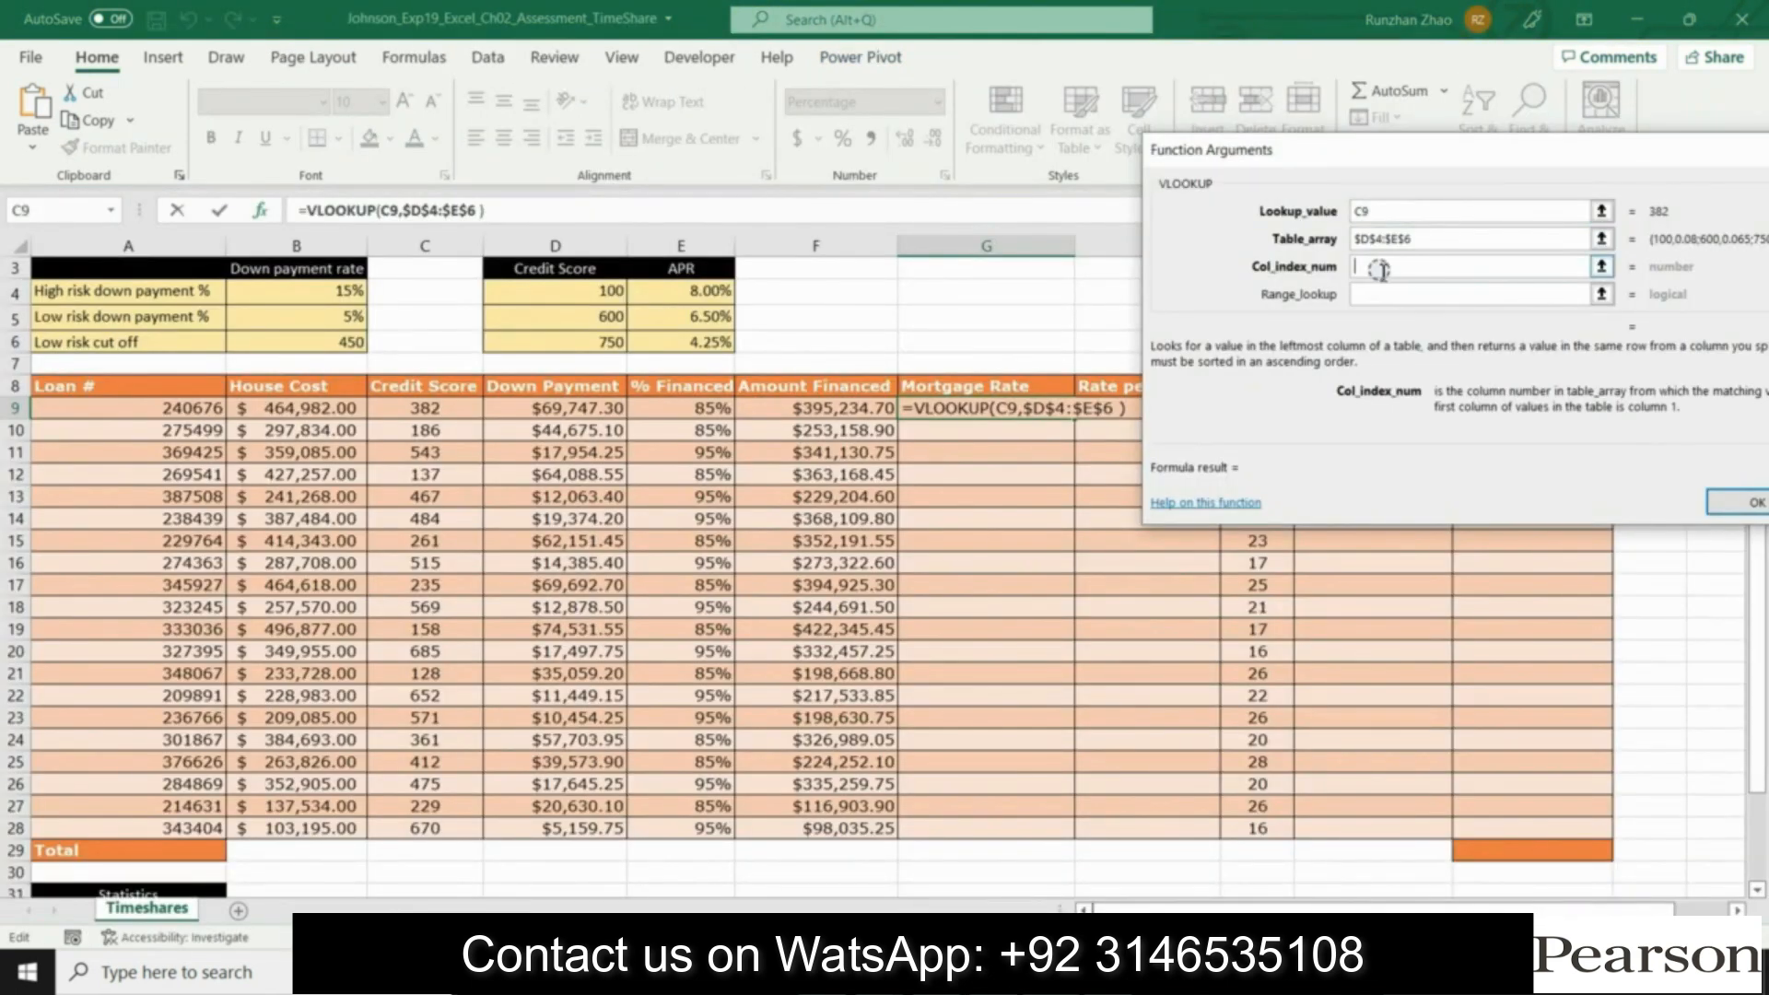
{"action": "type", "text": "2"}
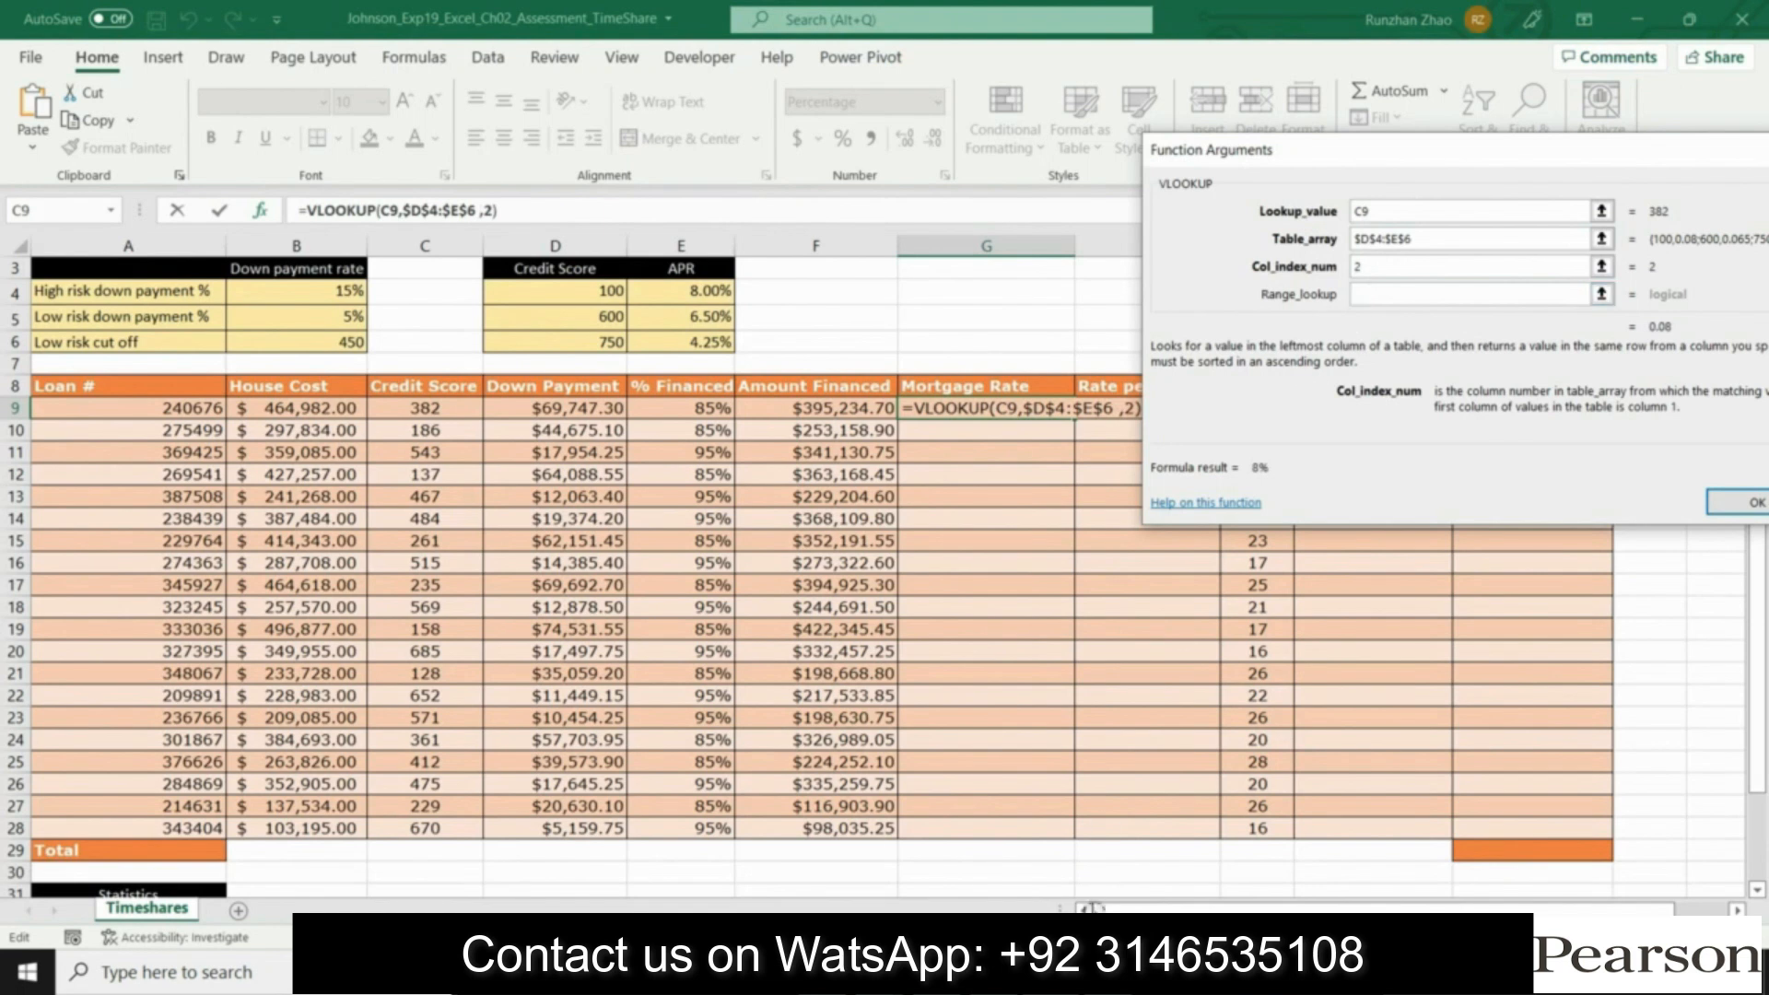
{"action": "key", "text": "alt+Tab"}
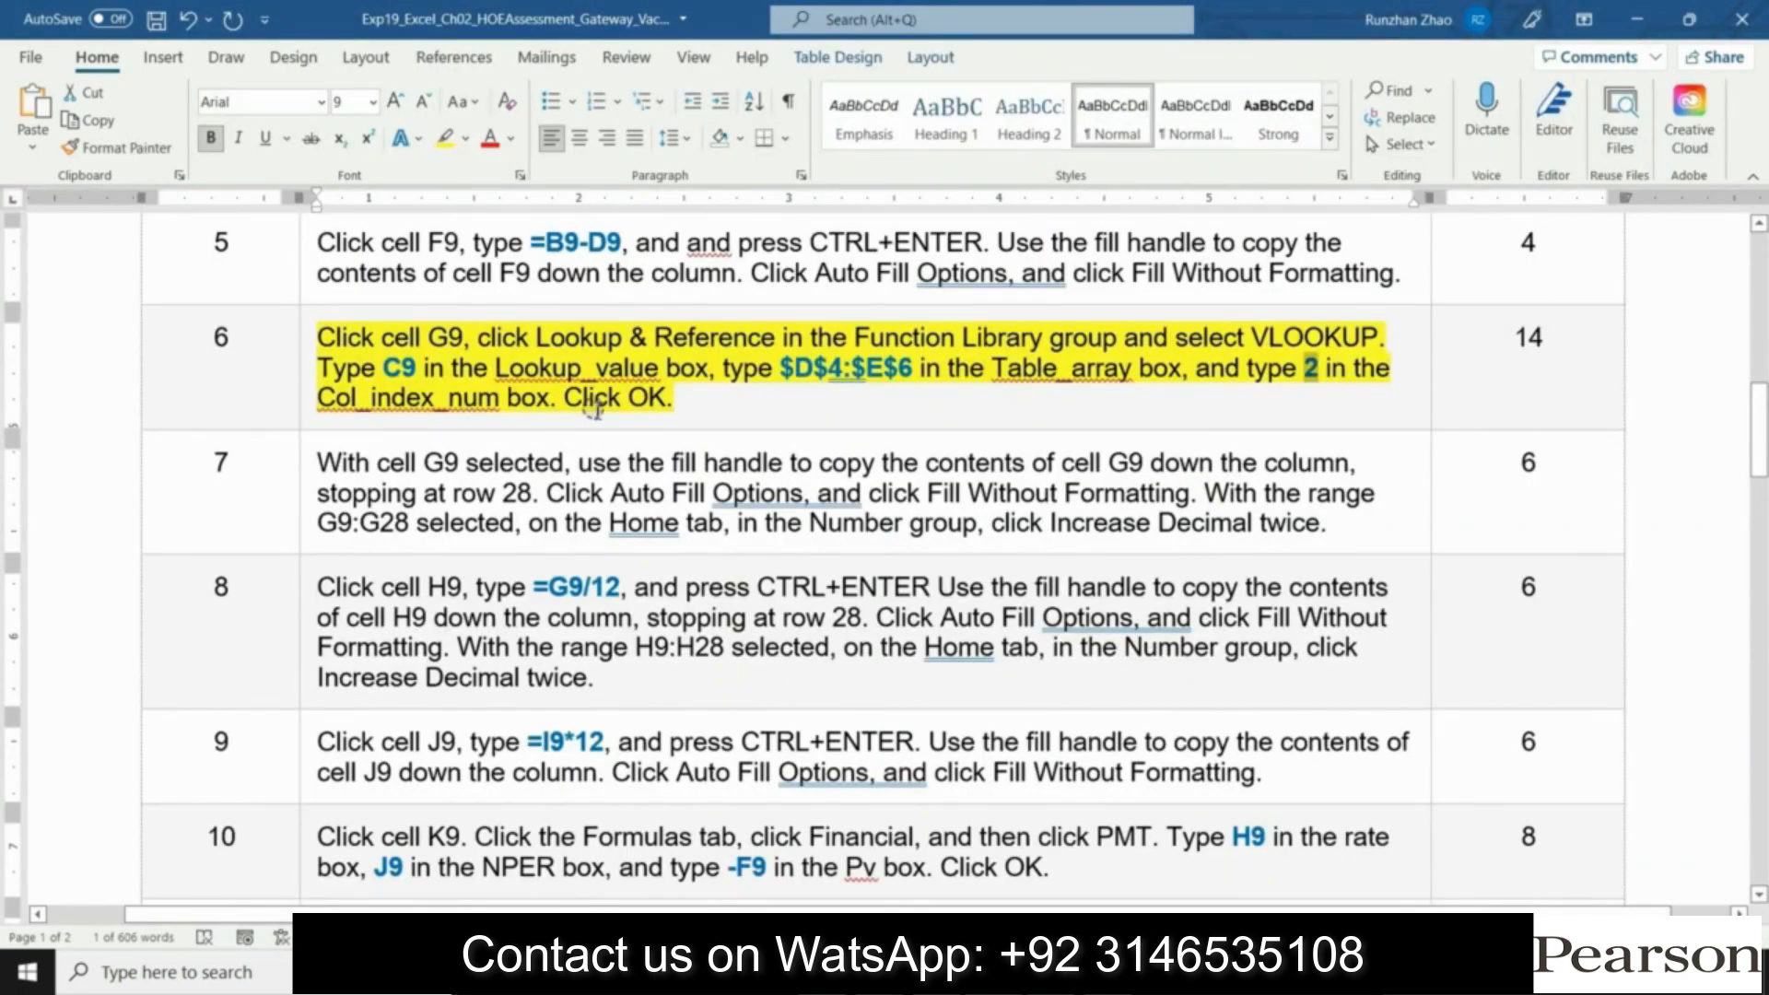
{"action": "key", "text": "alt+Tab"}
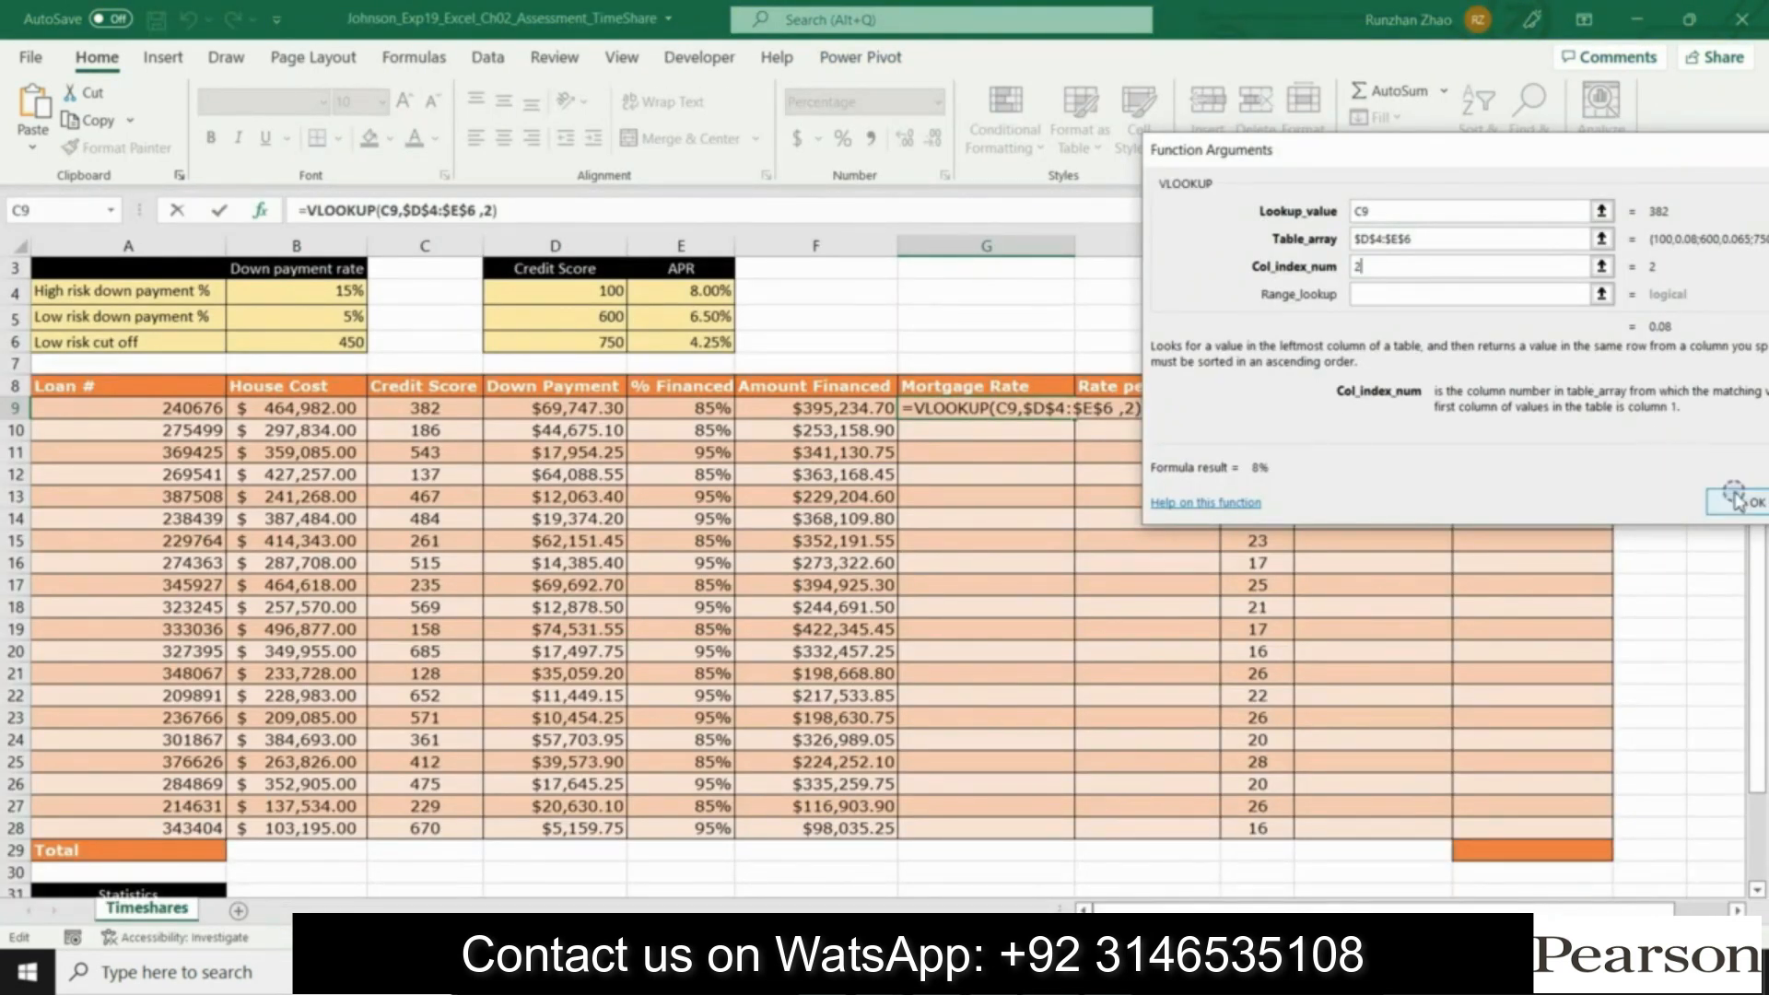
{"action": "left_click_drag", "start_coordinate": [1396, 152], "coordinate": [1234, 145]}
{"action": "left_click", "coordinate": [1581, 493]}
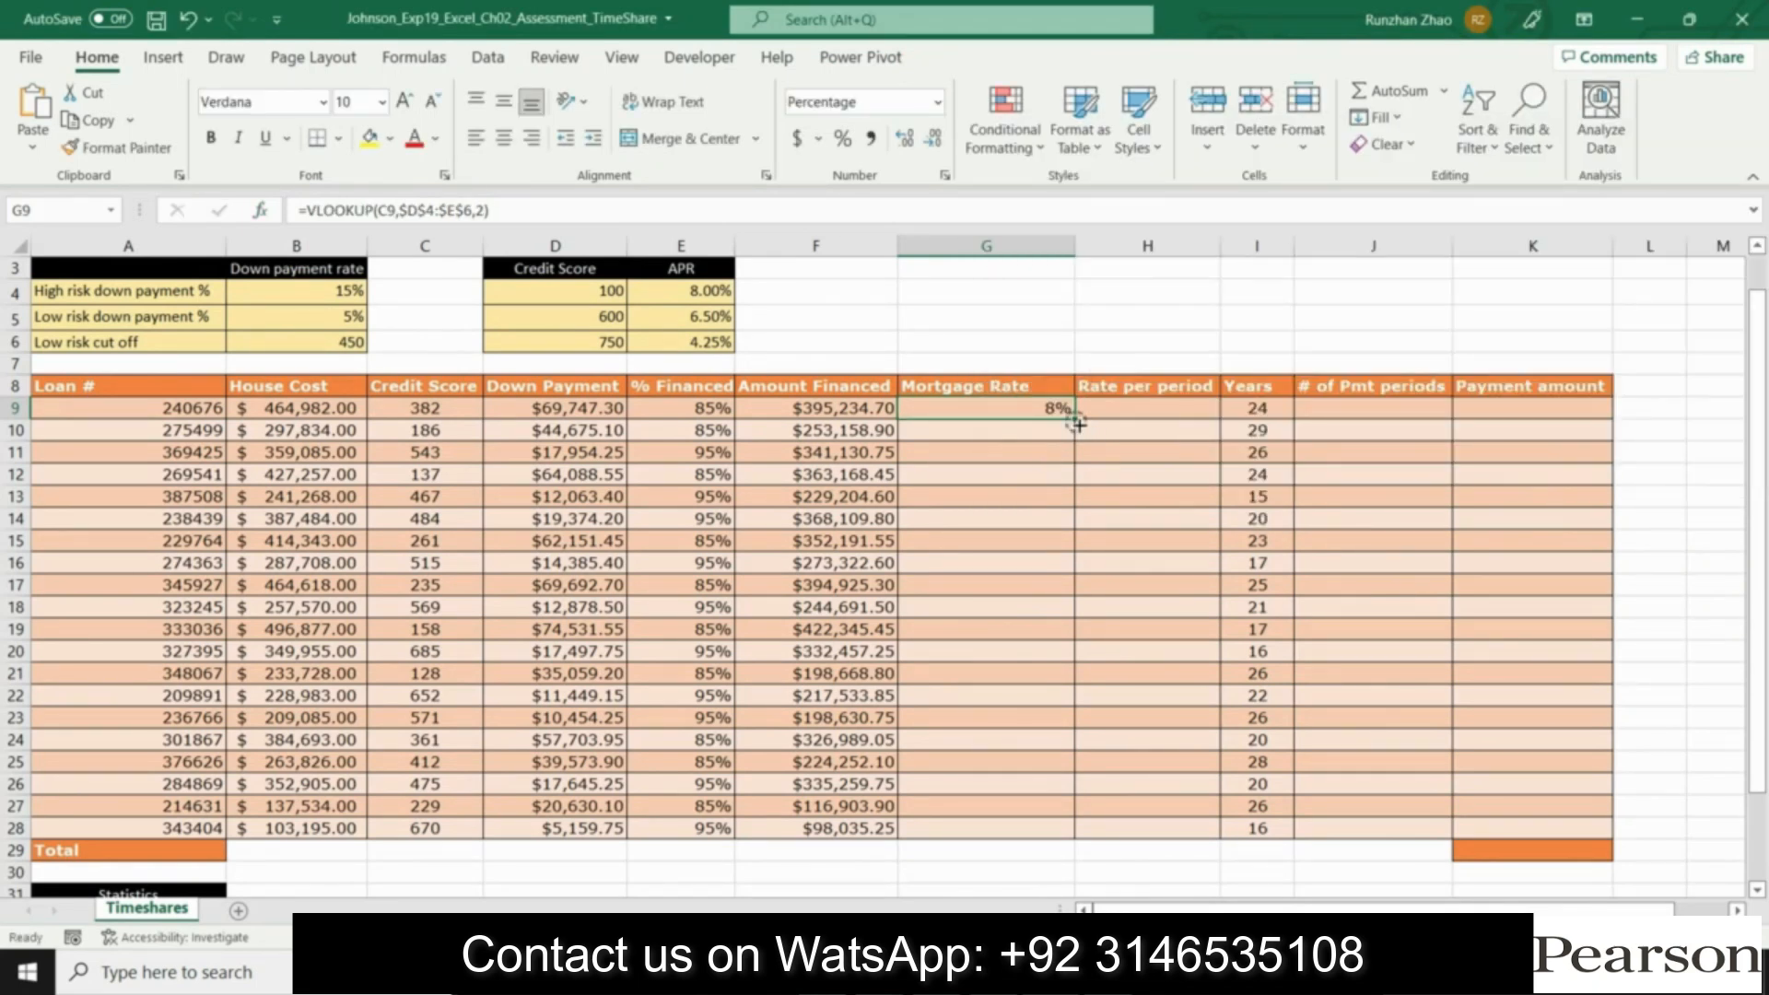
Step: Fill the G9 formula down the Mortgage Rate column to G28 without formatting
{"action": "left_click_drag", "start_coordinate": [1074, 420], "coordinate": [1079, 837]}
{"action": "left_click", "coordinate": [1089, 852]}
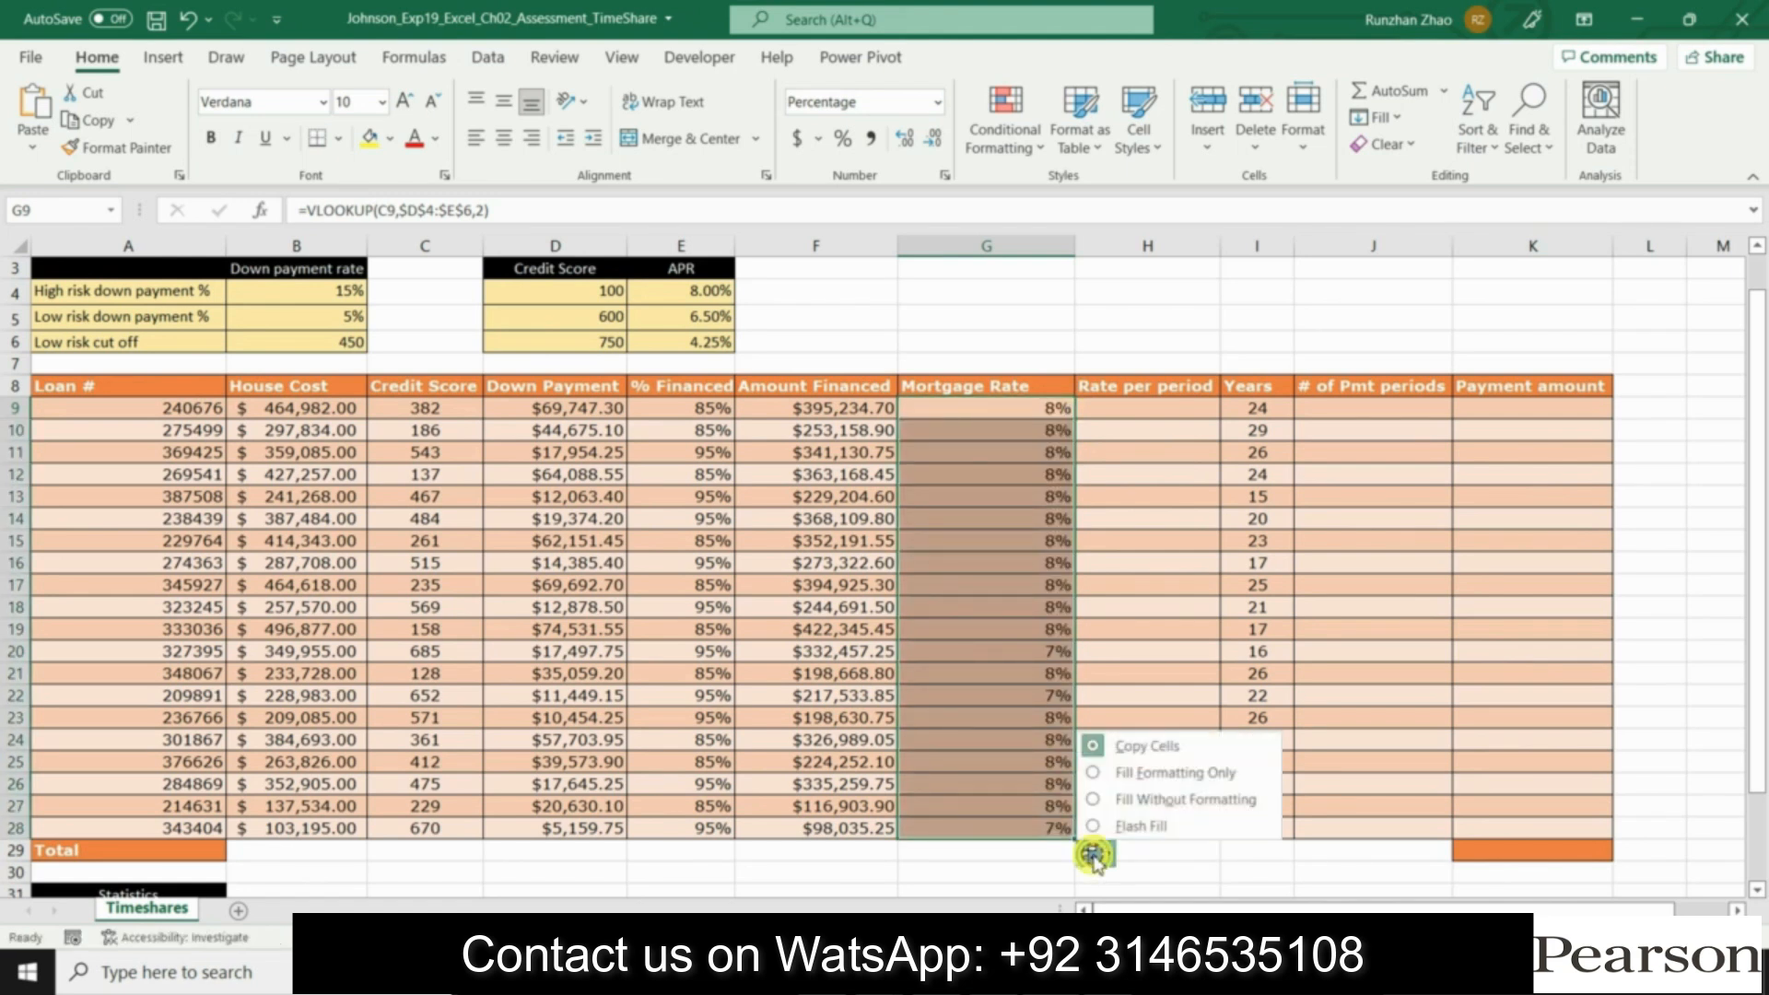
{"action": "left_click", "coordinate": [1091, 800]}
Step: Open cell H9 for editing, and in the Word instructions move the yellow highlight from item 6 to item 7
{"action": "left_click", "coordinate": [1124, 408]}
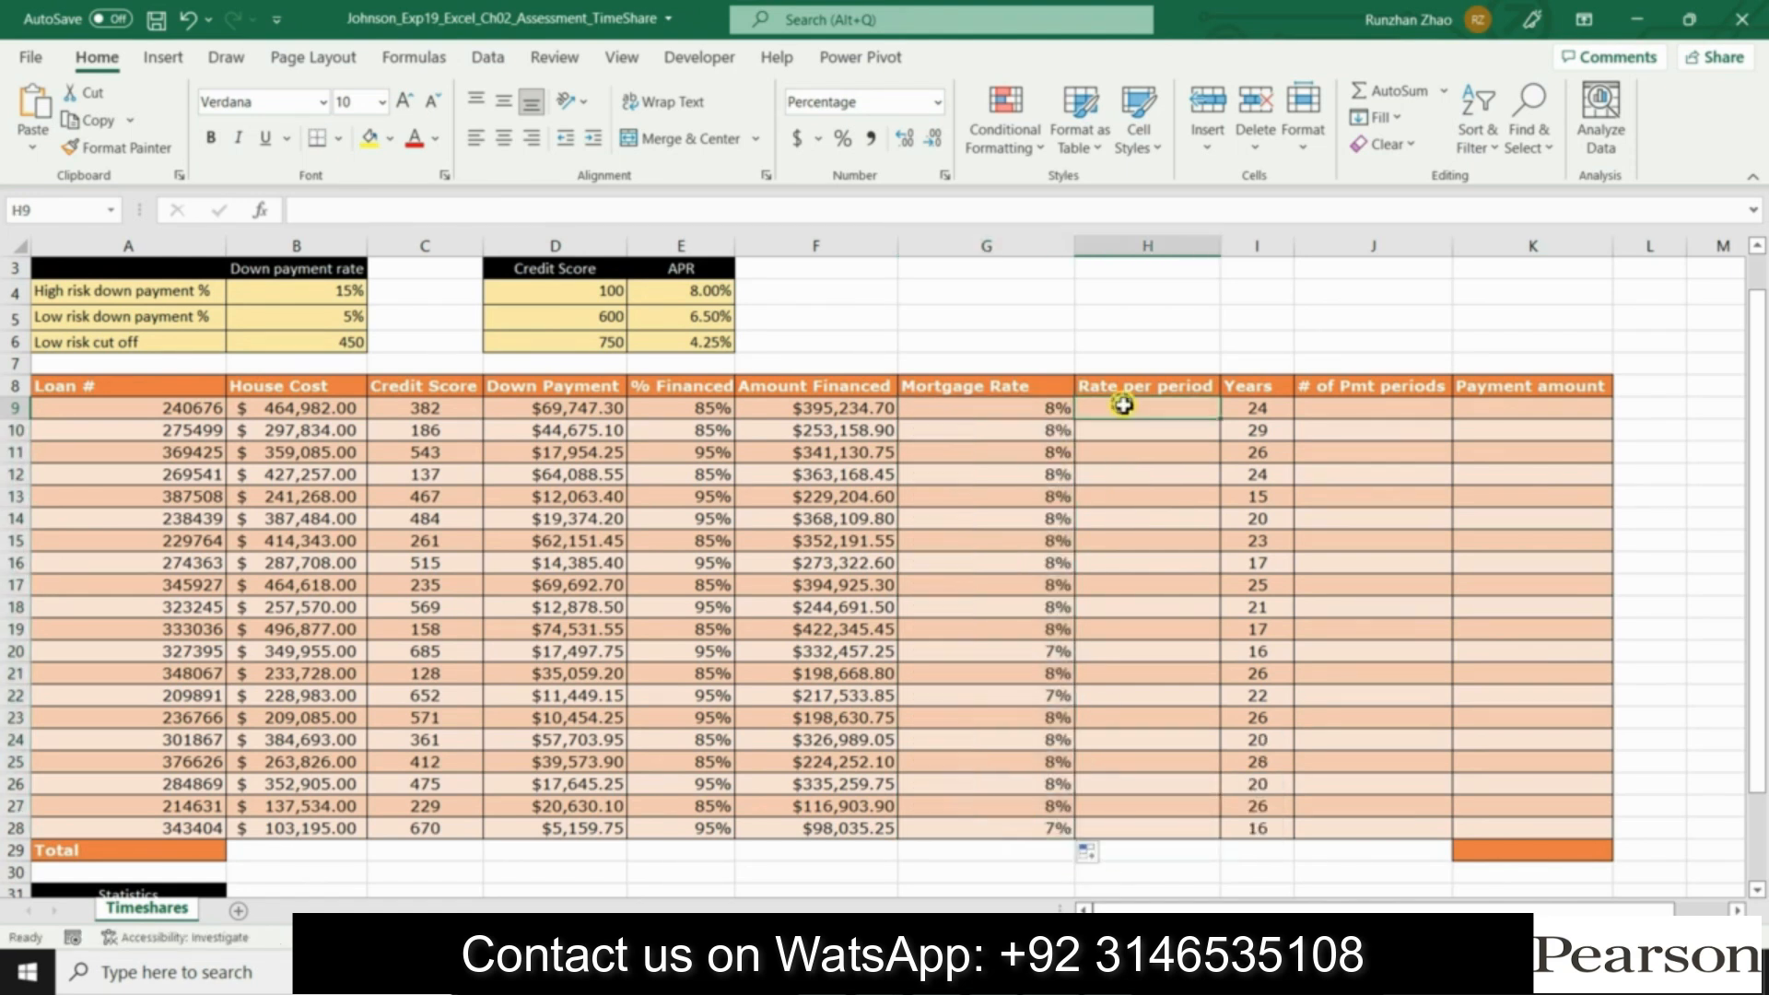
{"action": "double_click", "coordinate": [1106, 408]}
{"action": "left_click", "coordinate": [1014, 972]}
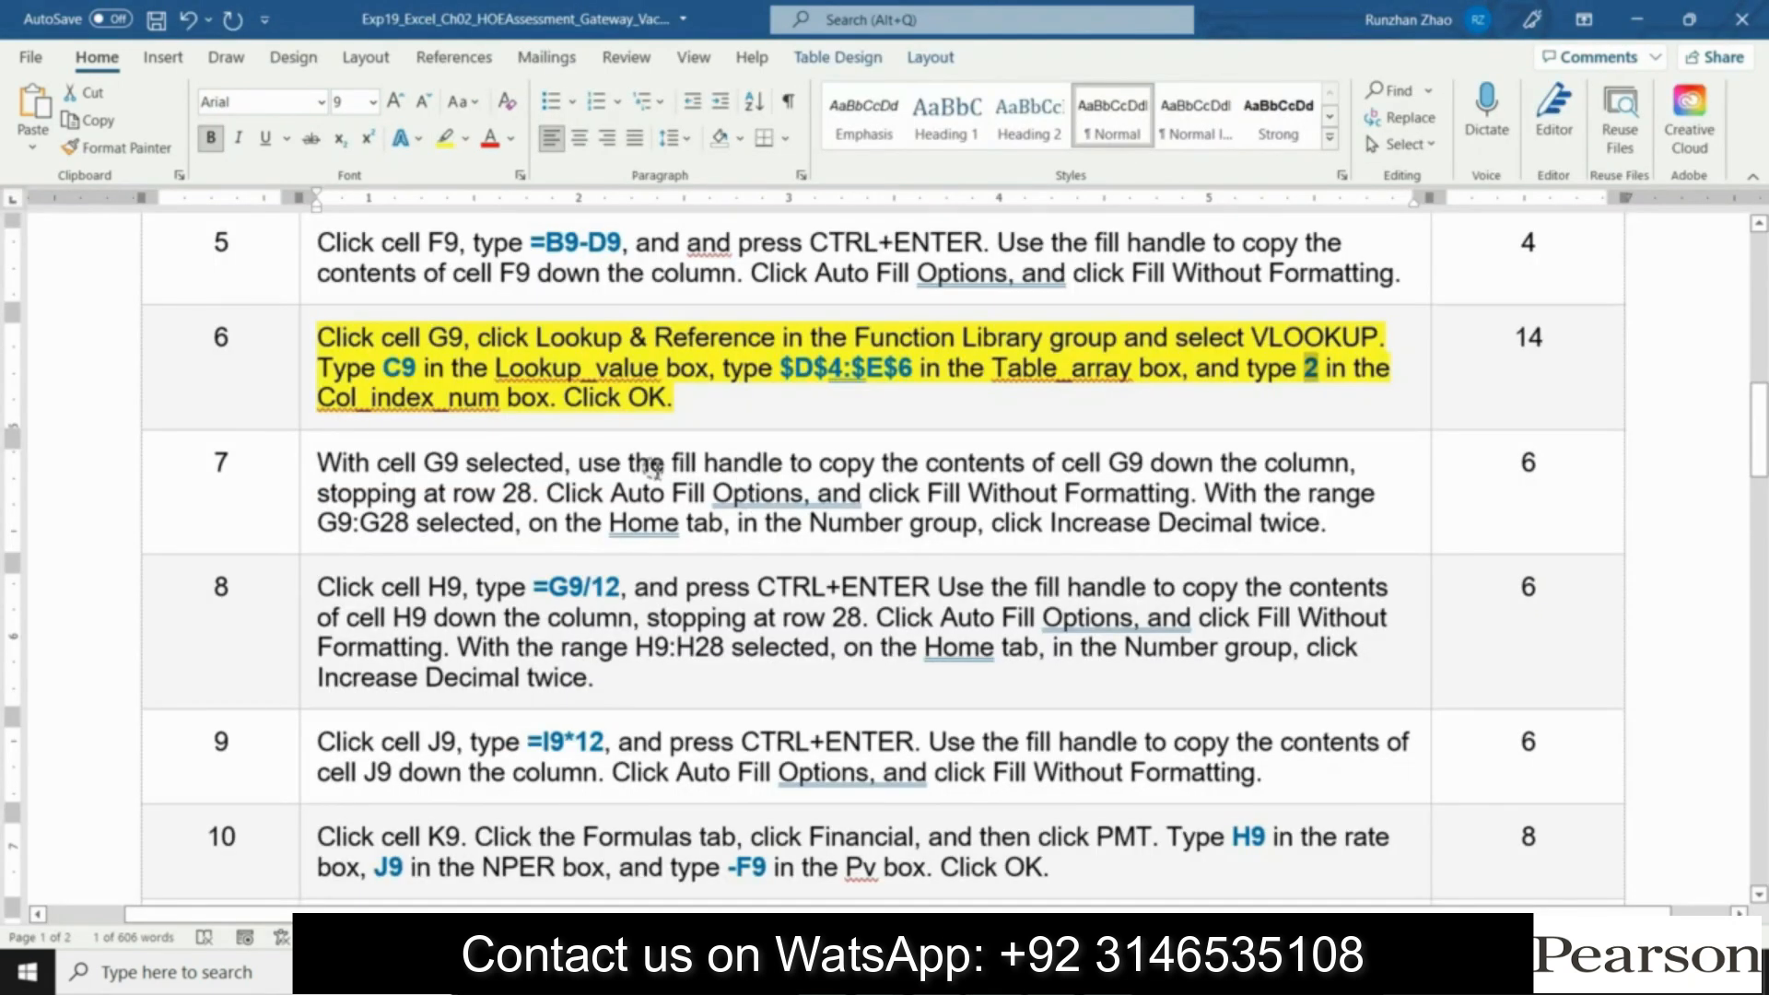
{"action": "triple_click", "coordinate": [329, 410]}
{"action": "left_click", "coordinate": [423, 372]}
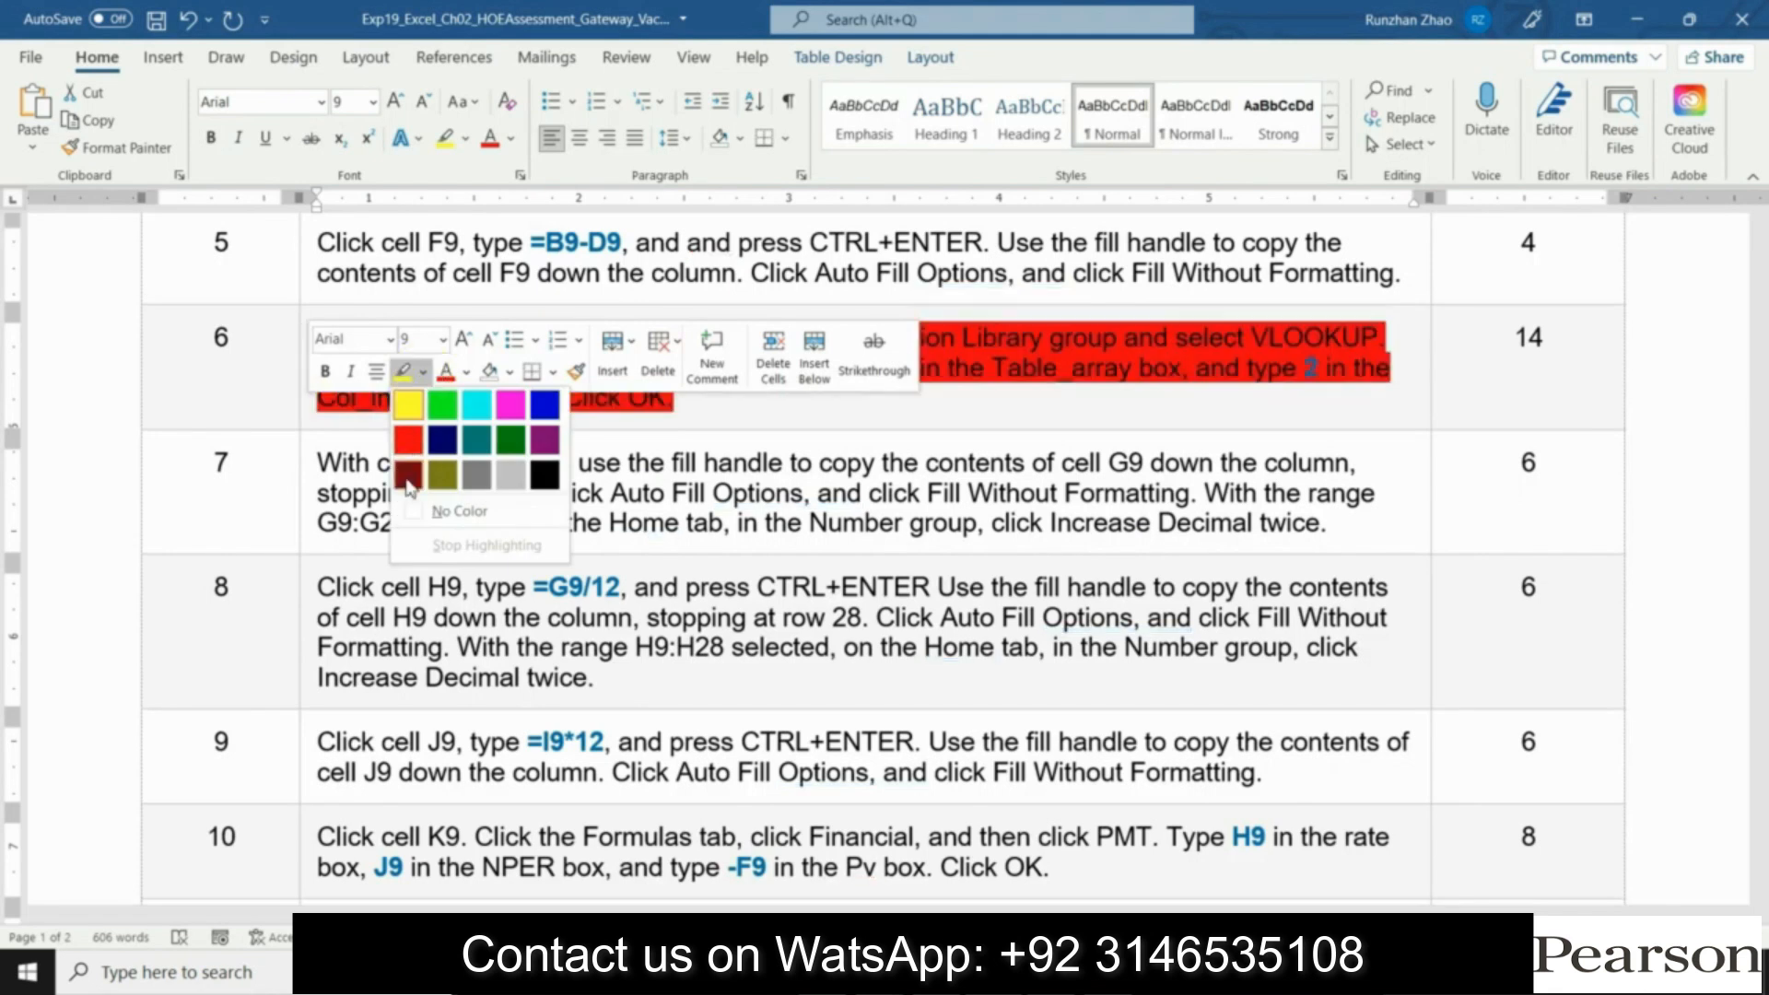
{"action": "left_click", "coordinate": [411, 514]}
{"action": "triple_click", "coordinate": [411, 516]}
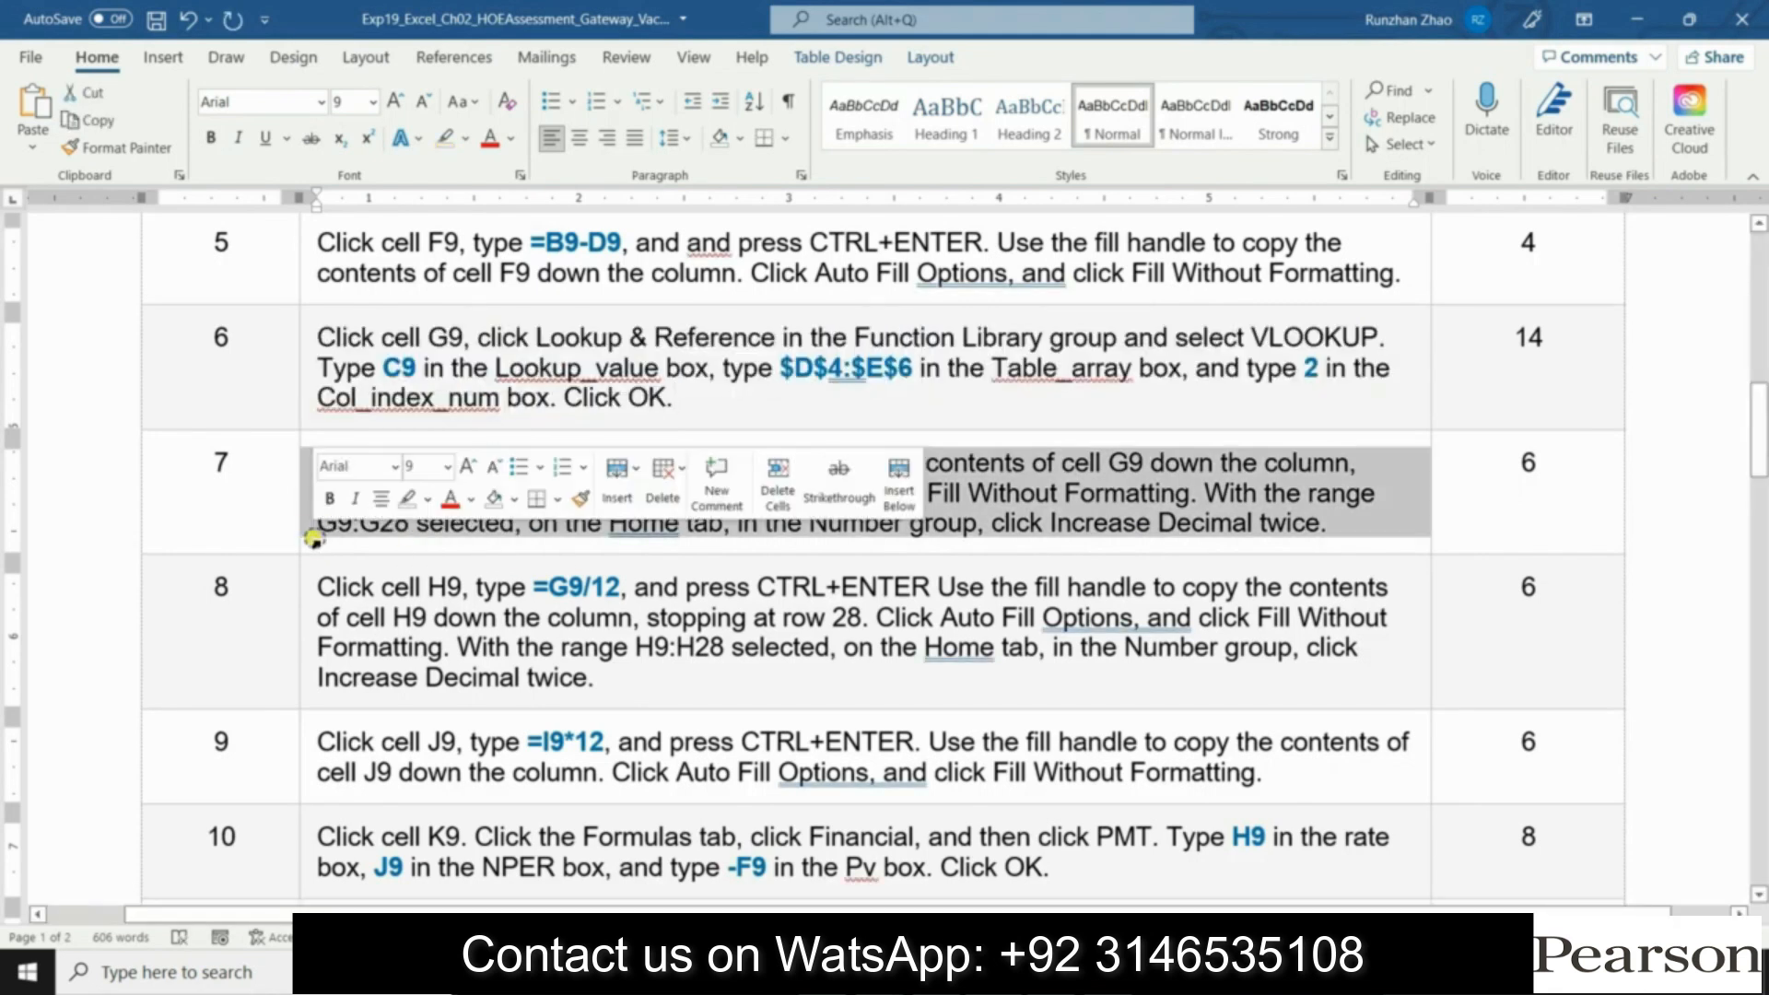
{"action": "left_click", "coordinate": [429, 502]}
{"action": "left_click", "coordinate": [582, 553]}
Step: Select the Increase Decimal sentence in item 7 of the Word instructions, and select the Mortgage Rate range G9:G28 in Excel
{"action": "scroll", "coordinate": [582, 420], "scroll_direction": "down", "scroll_amount": 3}
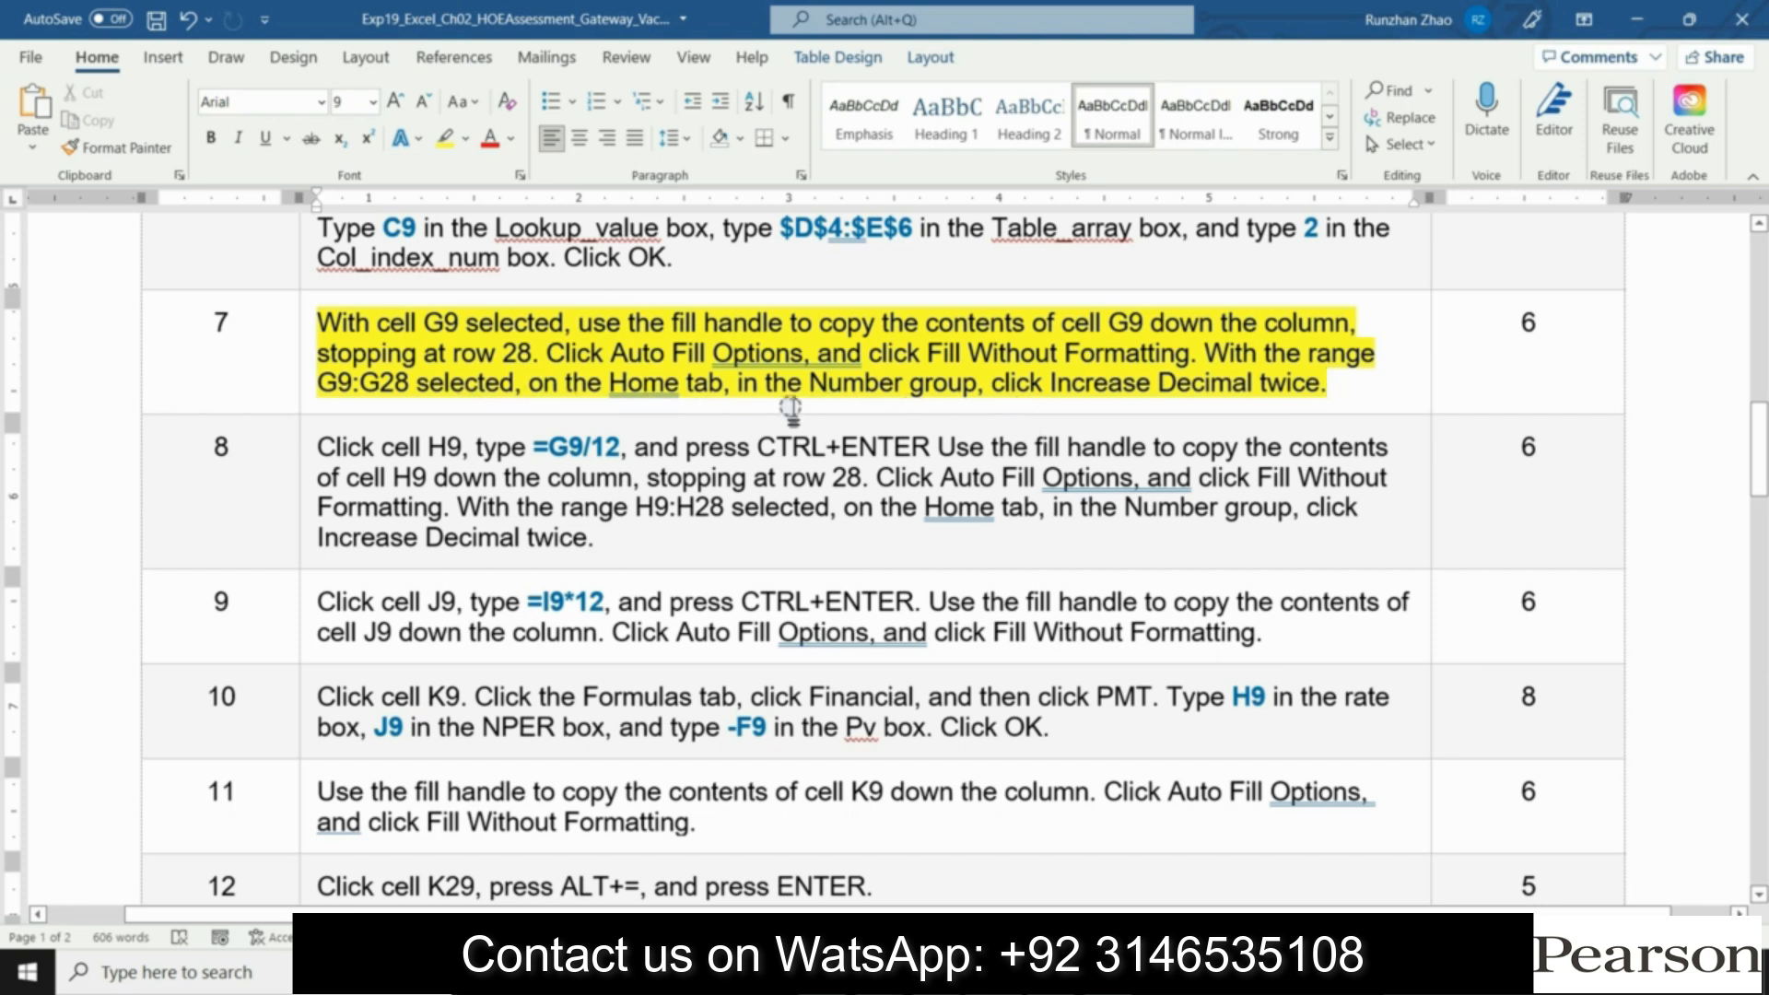
{"action": "left_click", "coordinate": [1206, 352], "text": "shift"}
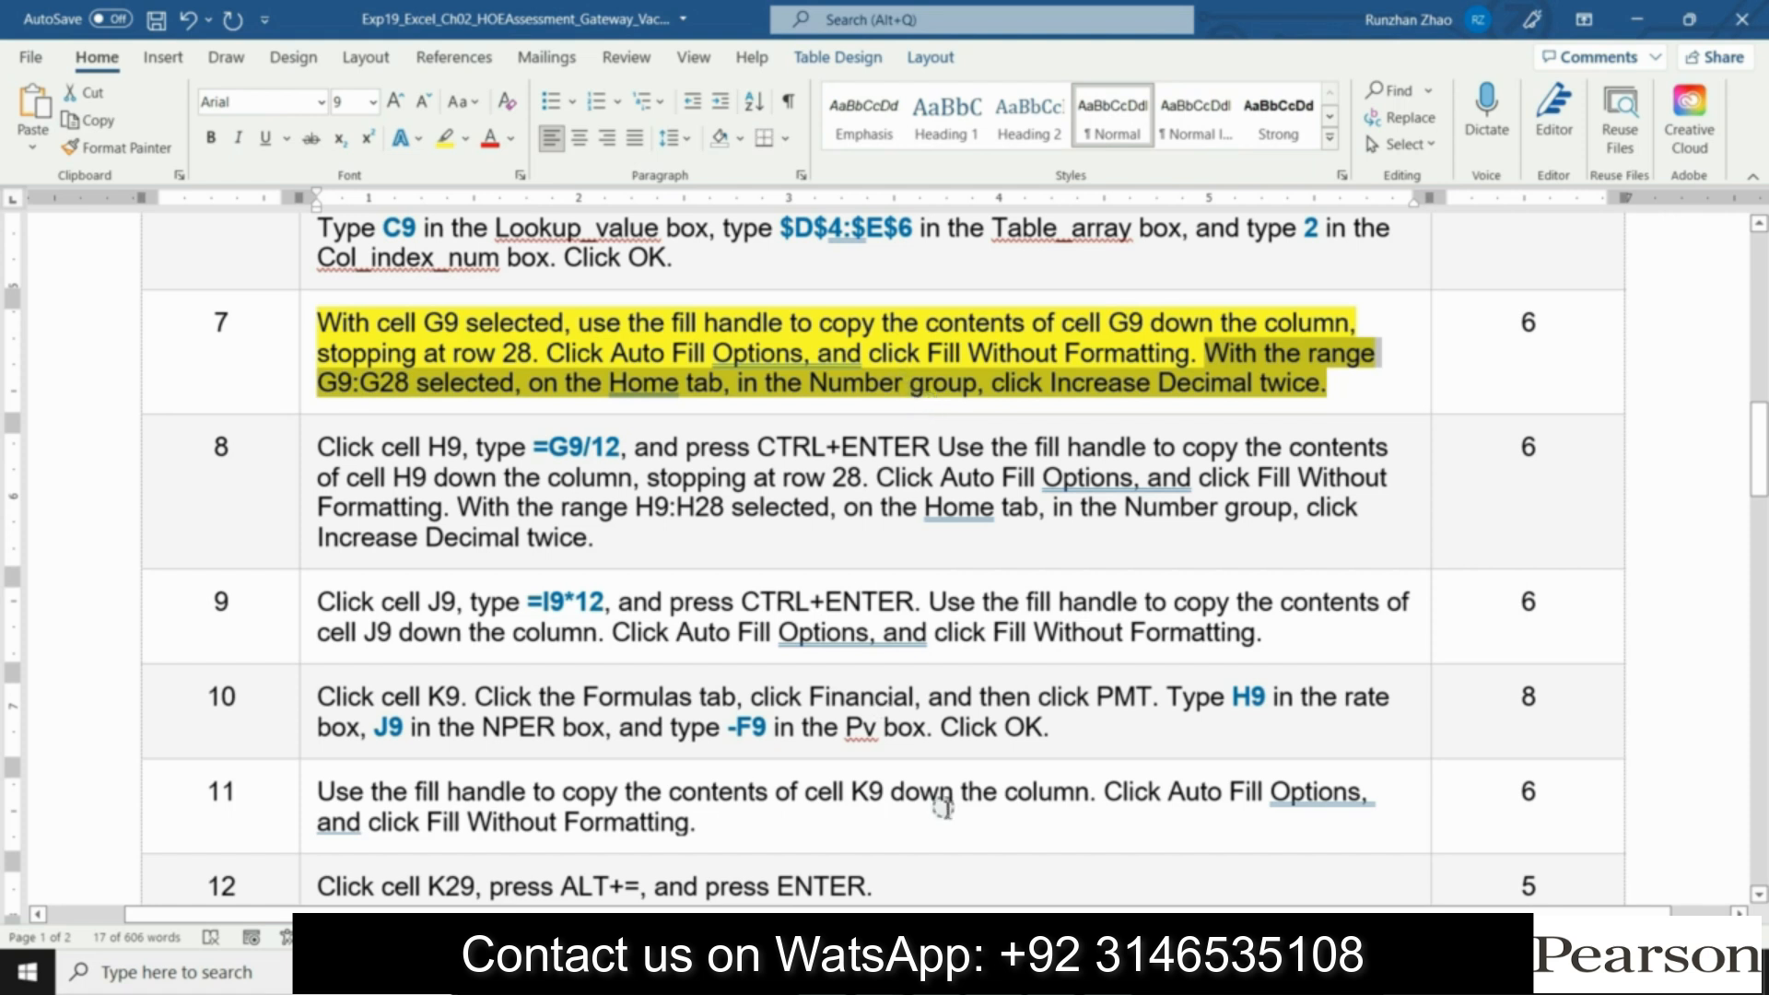
{"action": "left_click", "coordinate": [967, 972]}
{"action": "left_click", "coordinate": [999, 406]}
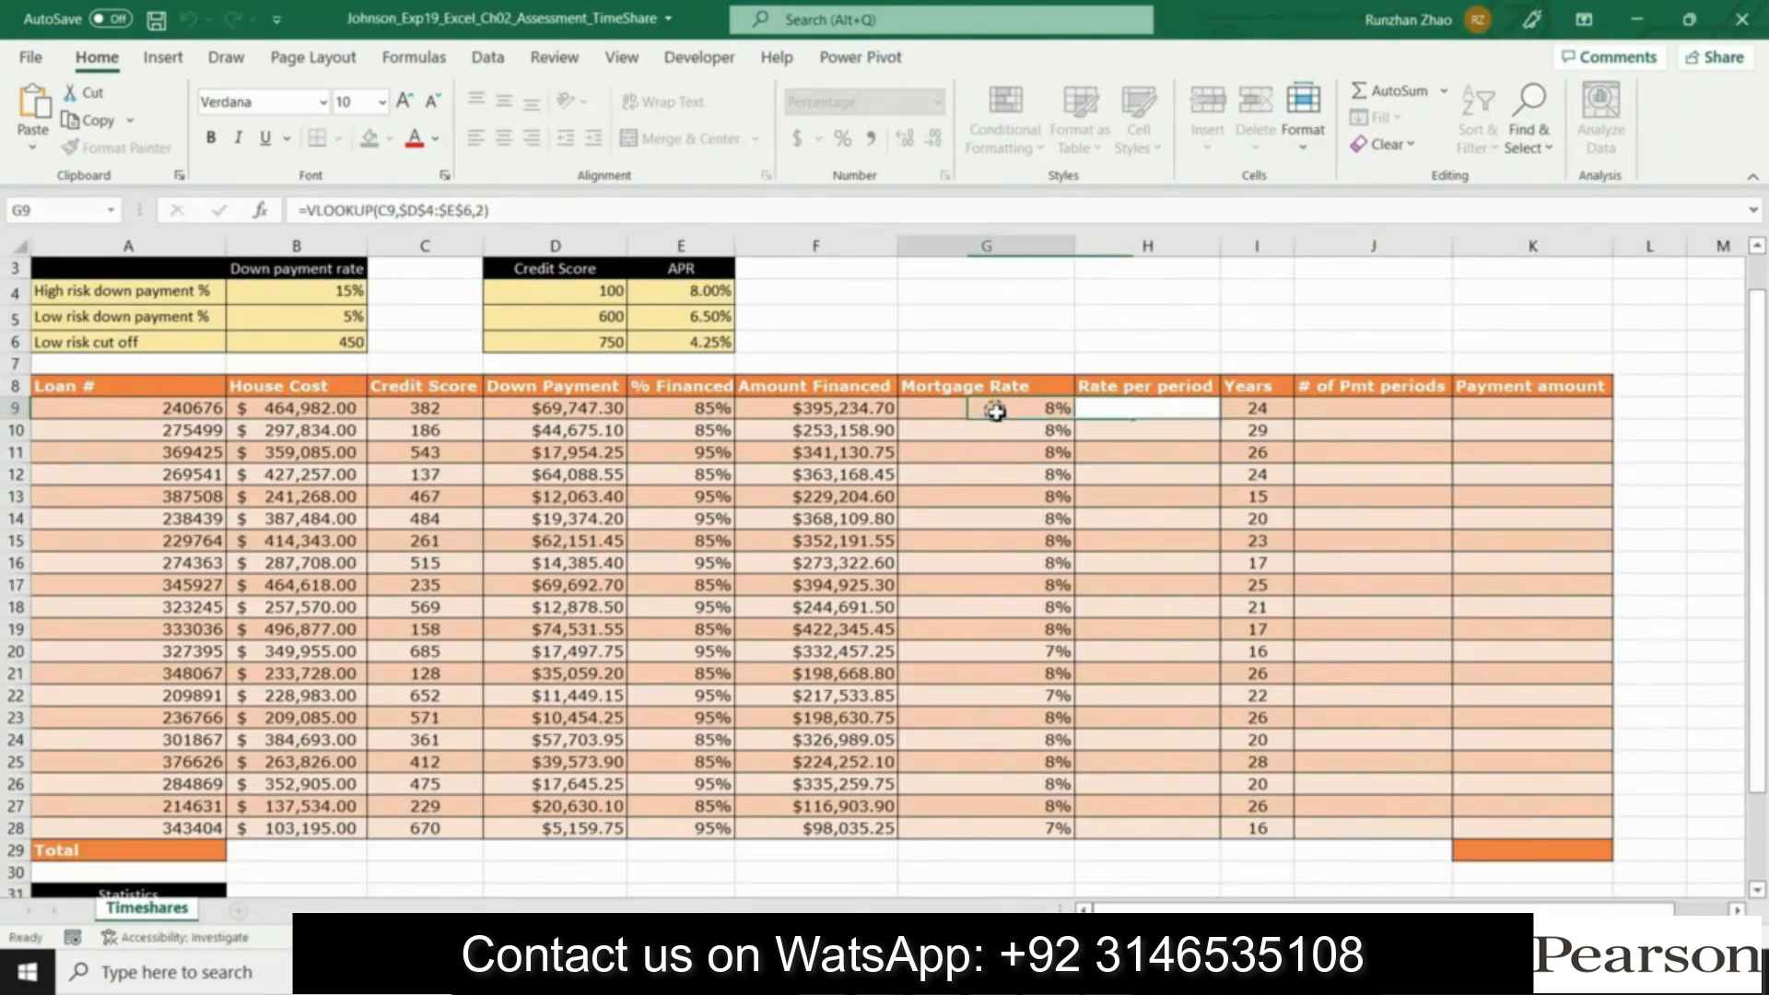
{"action": "left_click_drag", "start_coordinate": [999, 406], "coordinate": [997, 788]}
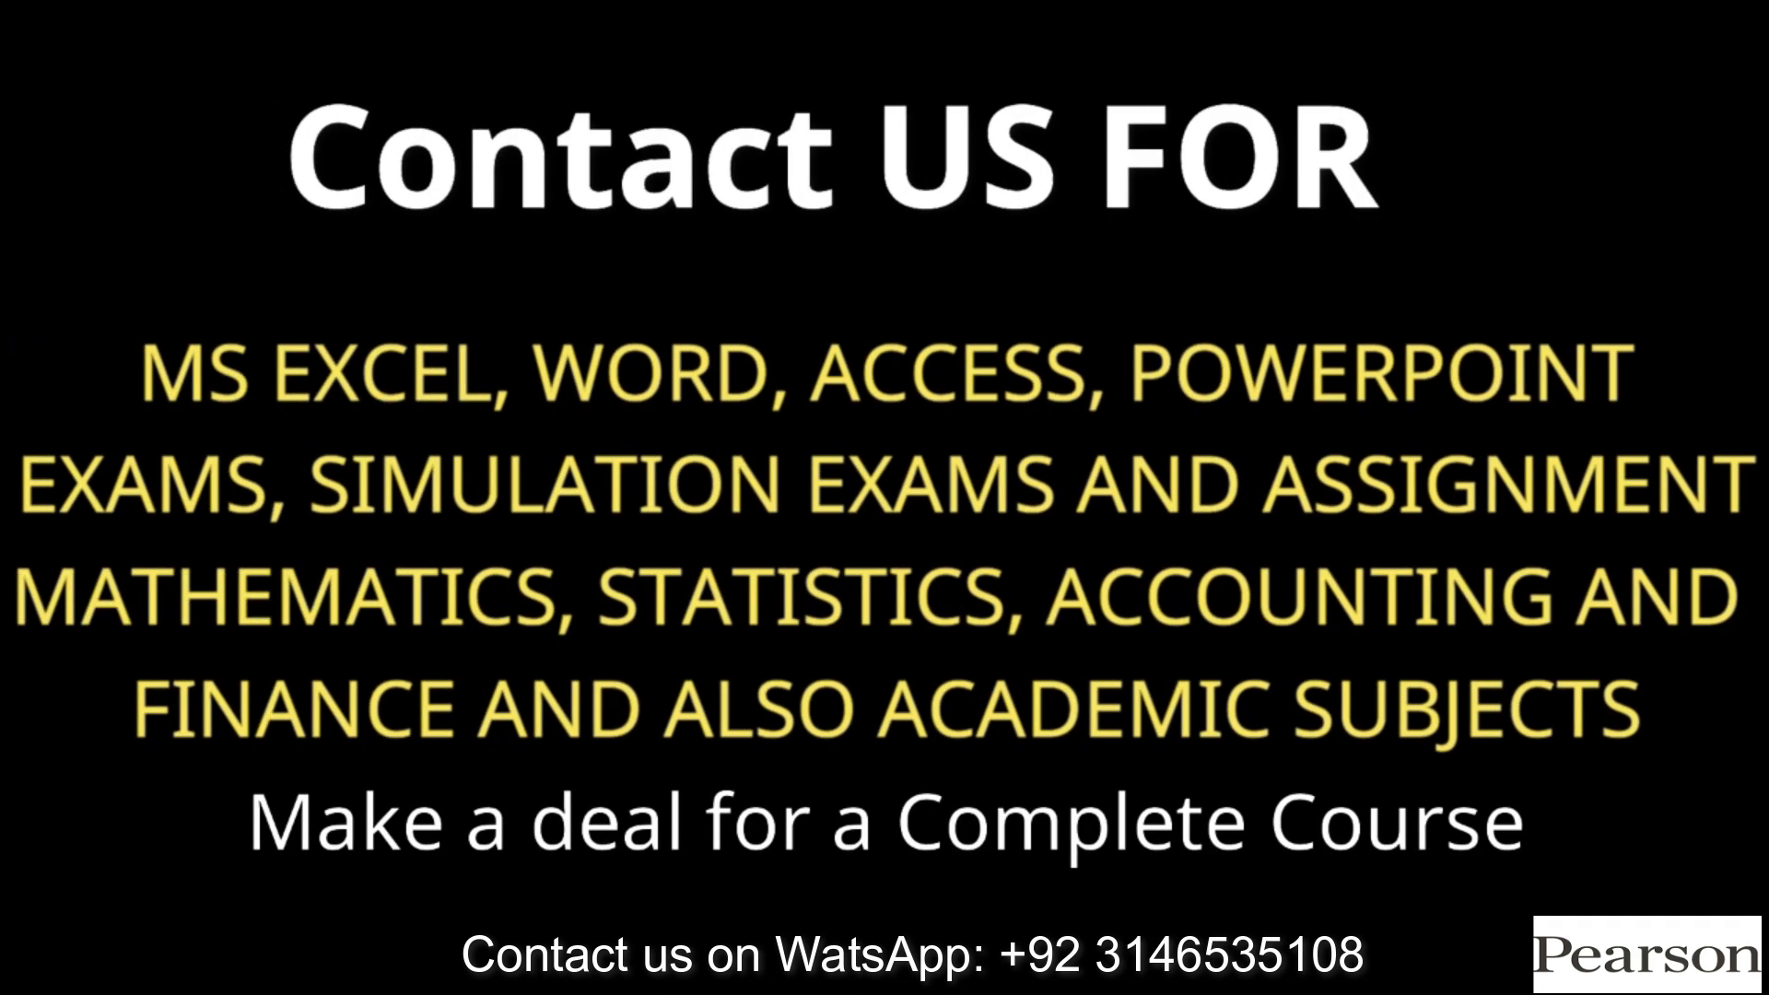
{"action": "left_click_drag", "start_coordinate": [999, 406], "coordinate": [1015, 821]}
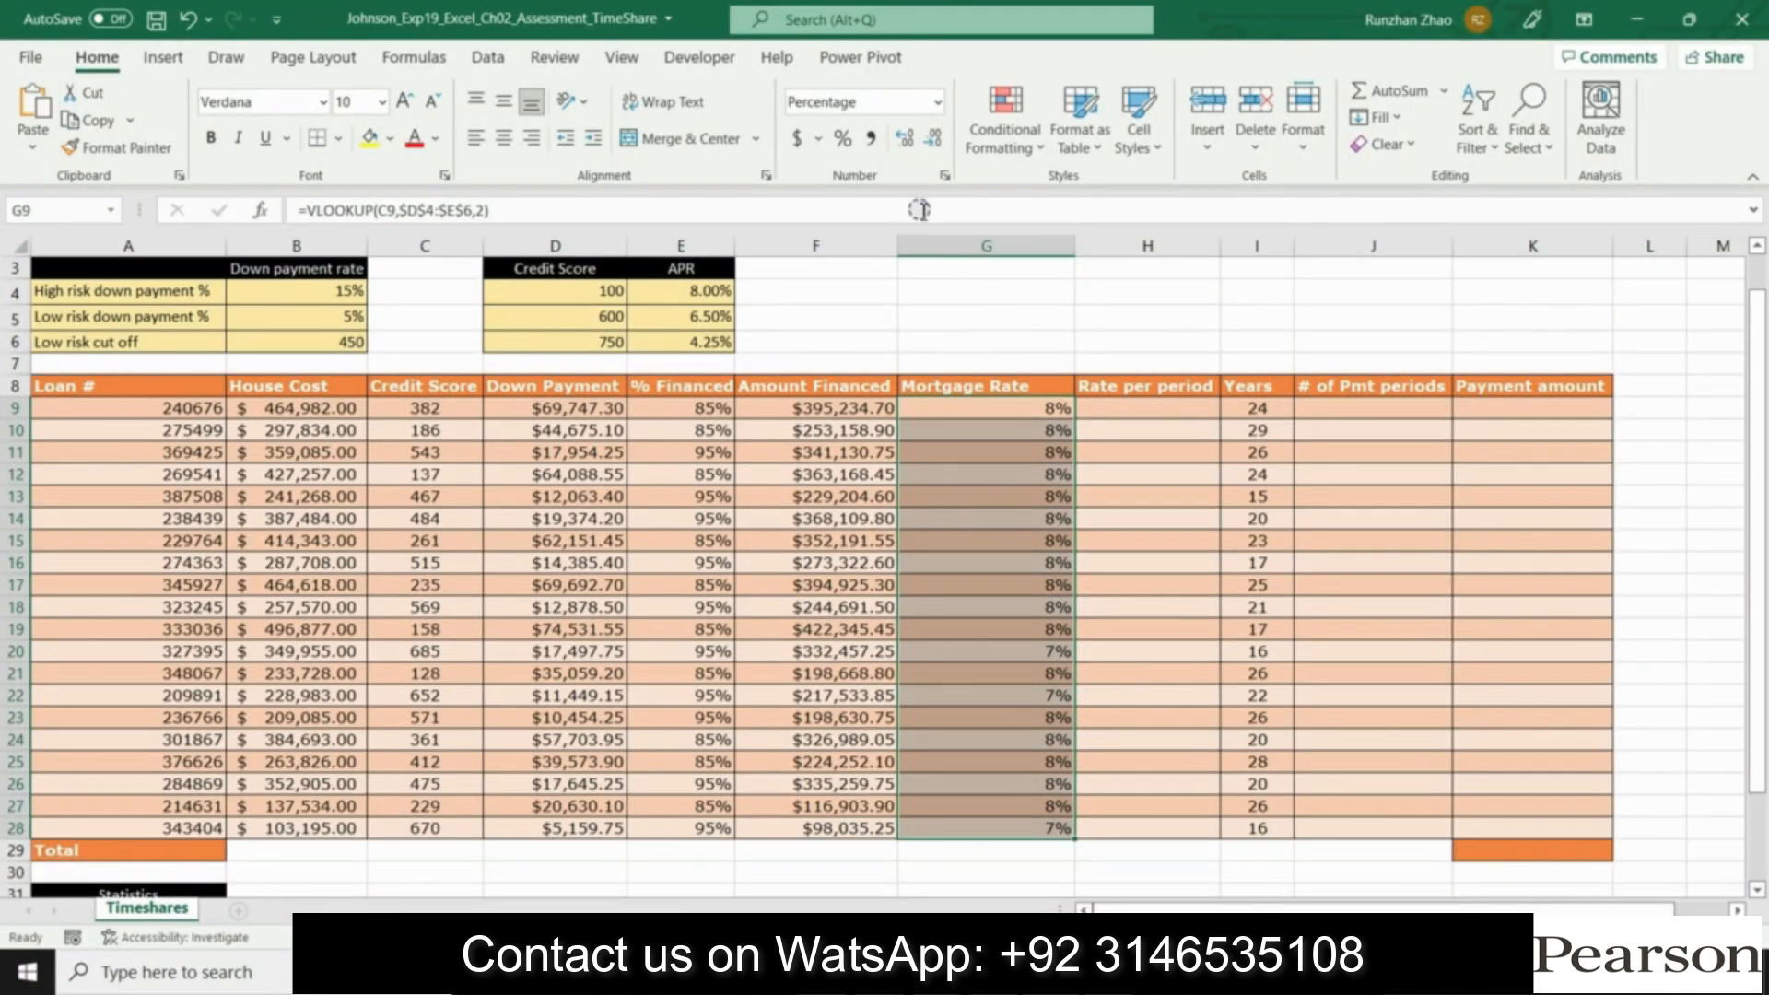
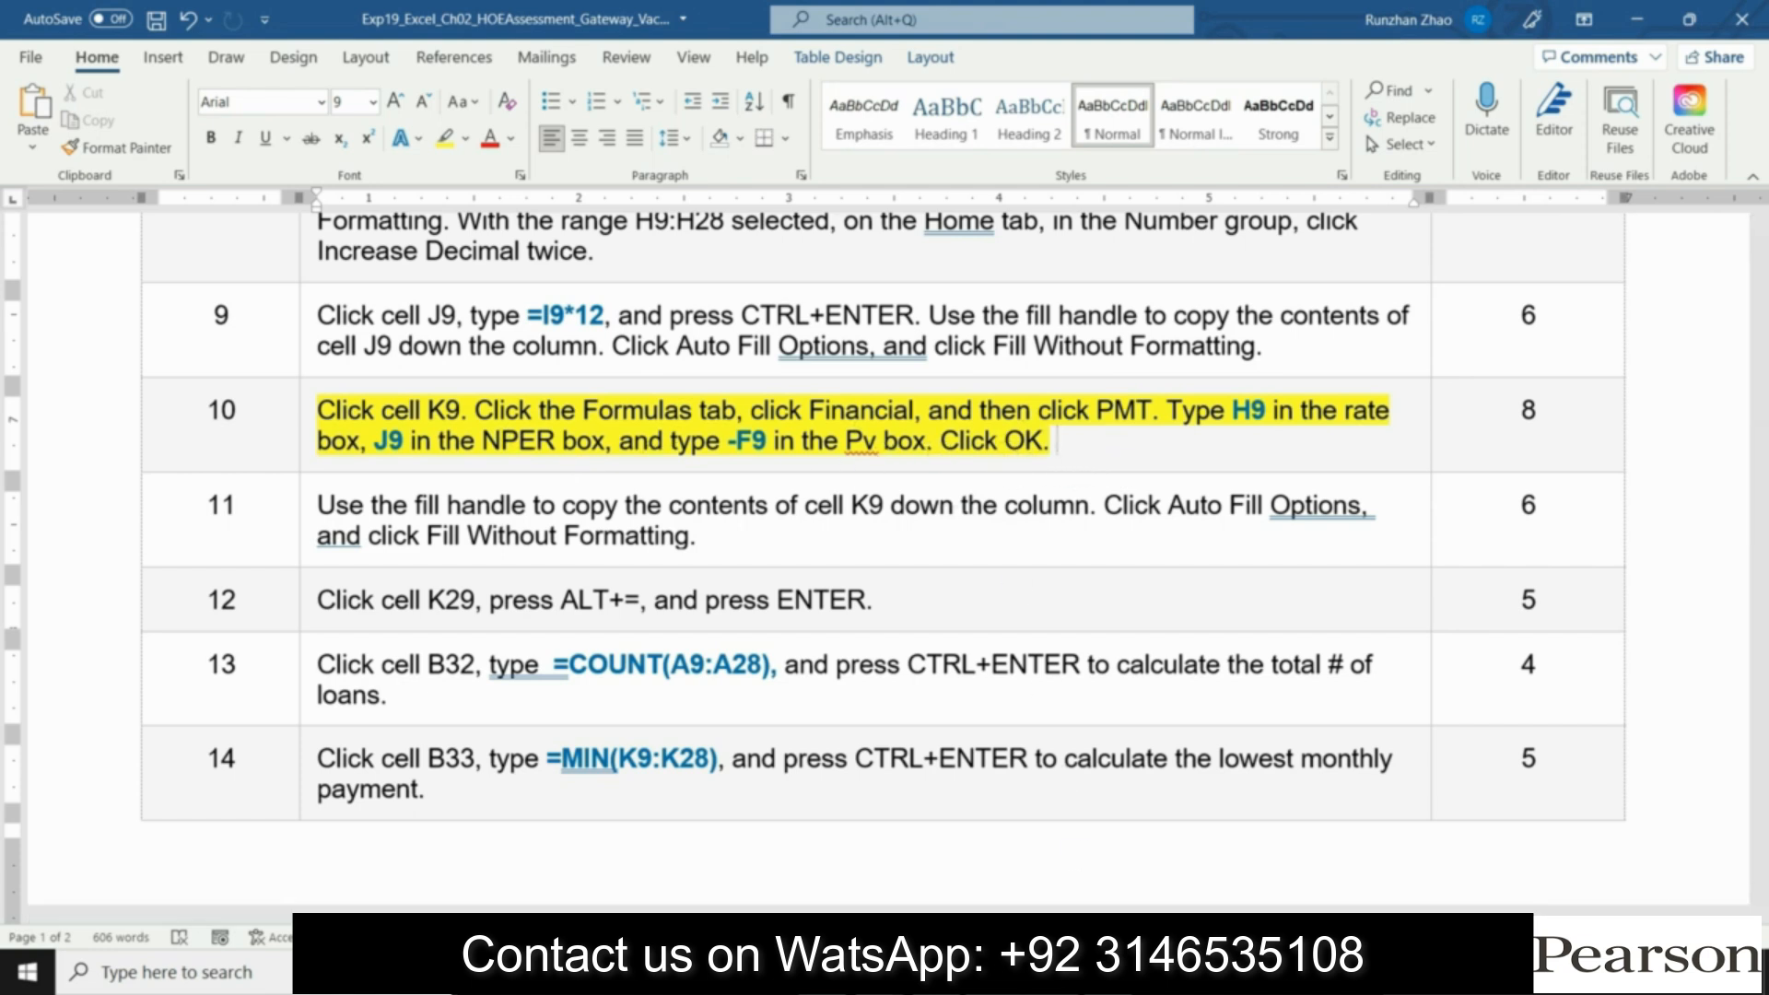
Step: Return to the Excel workbook, start a PMT function in cell K9 and open its function arguments
{"action": "left_click", "coordinate": [1053, 972]}
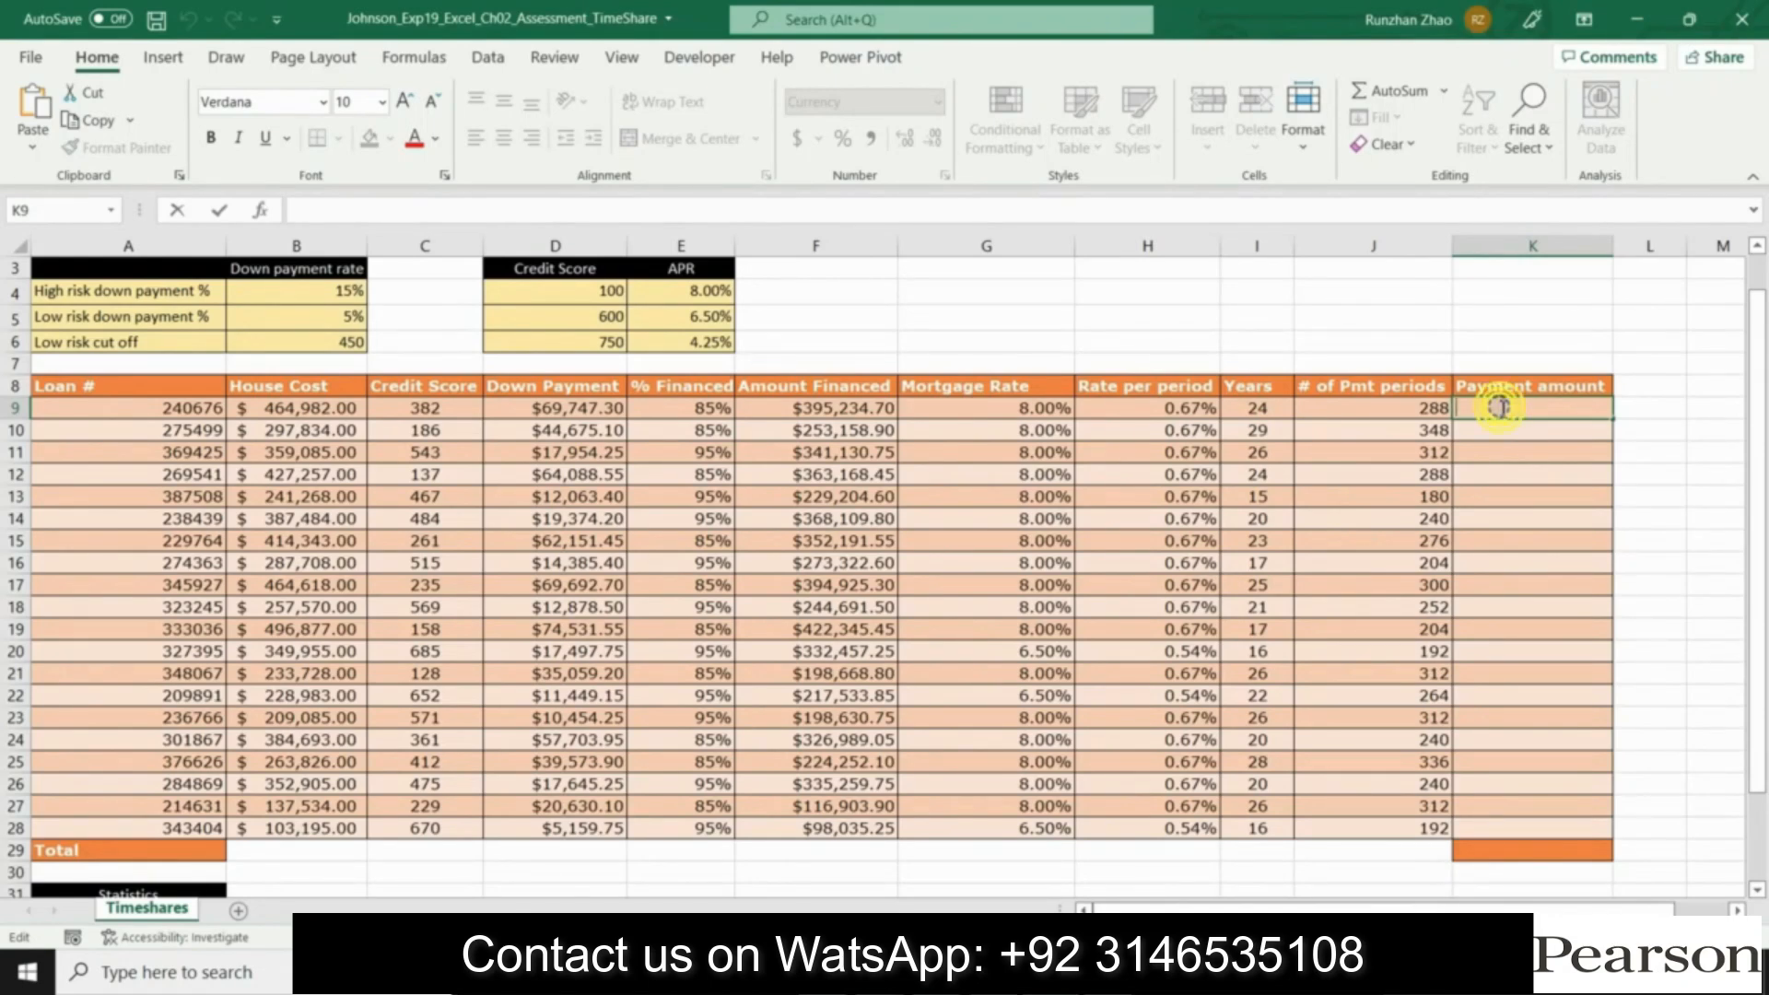
{"action": "left_click", "coordinate": [466, 210]}
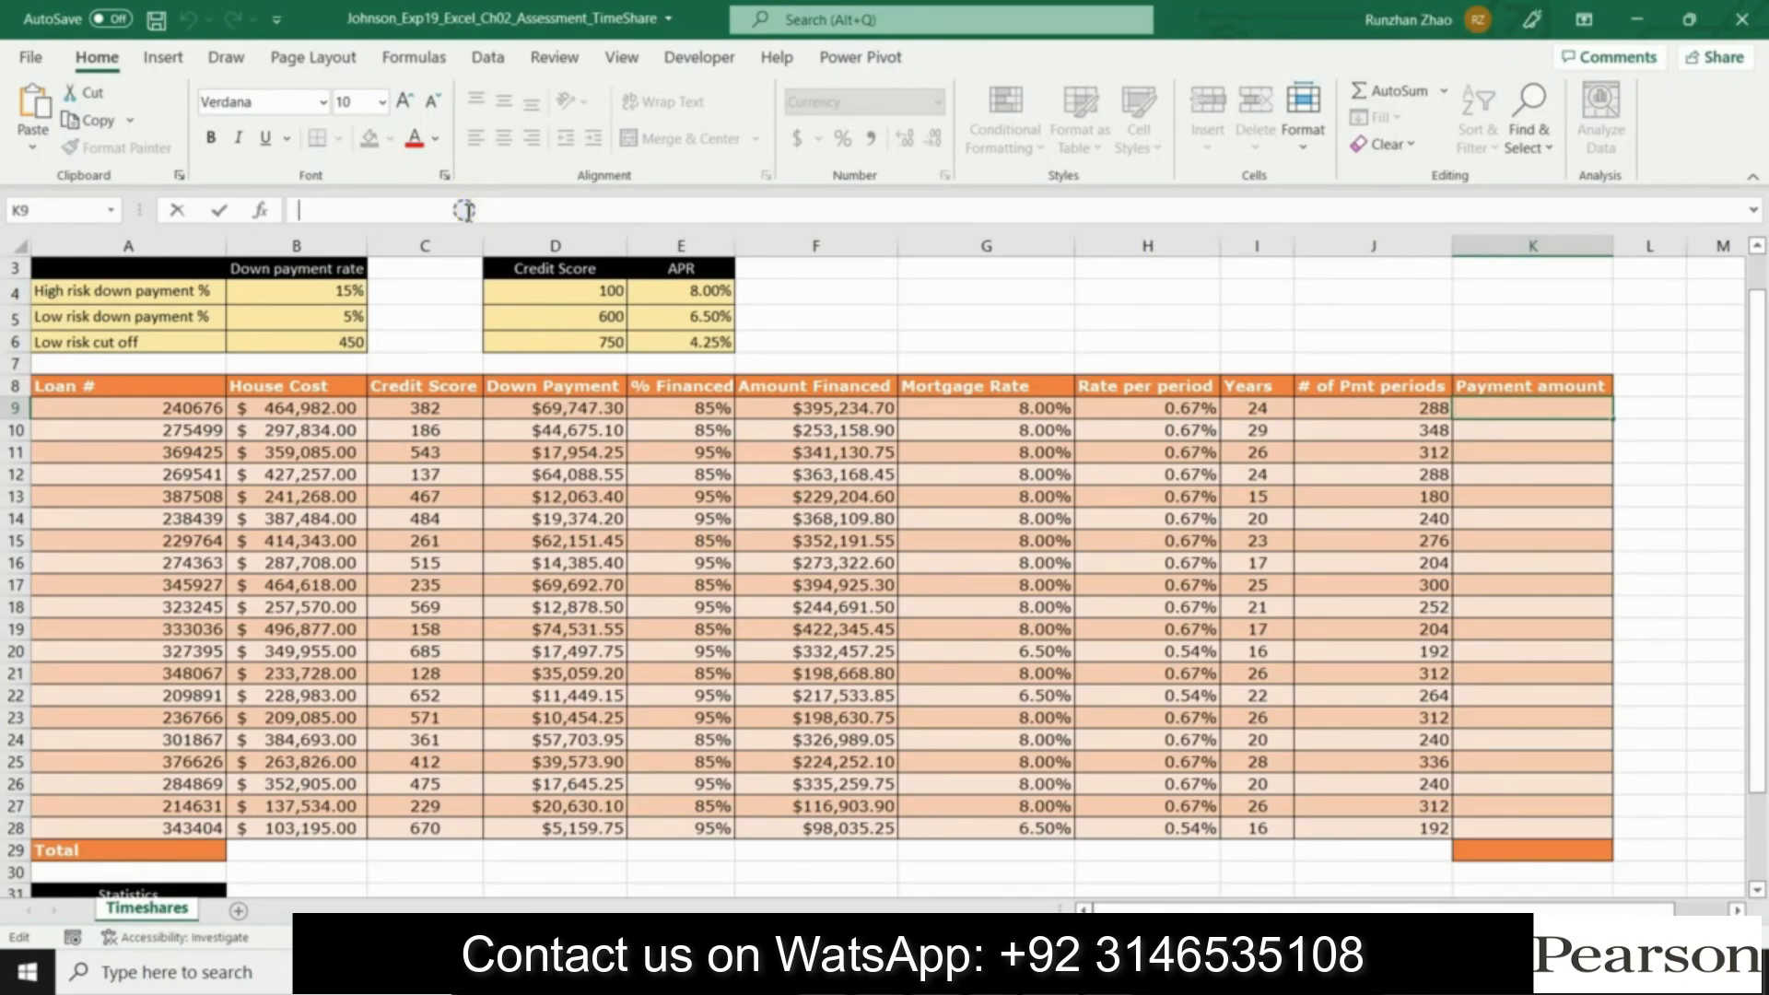
{"action": "type", "text": "=PMT"}
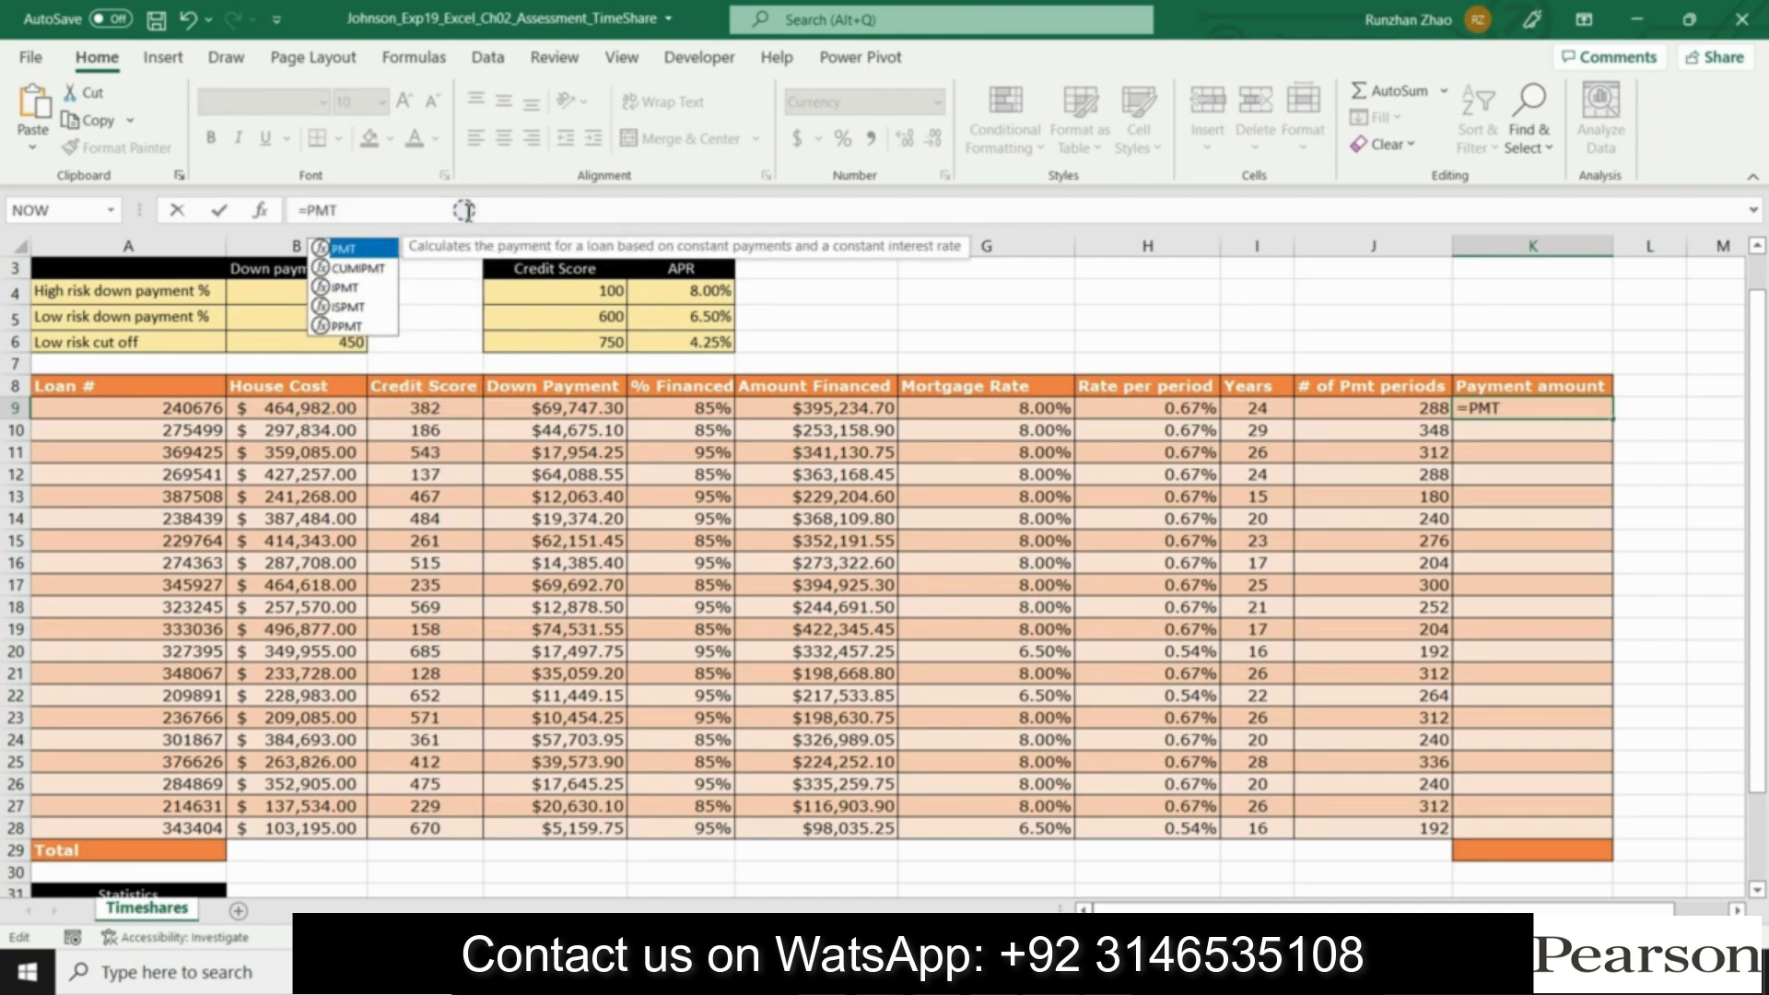
{"action": "double_click", "coordinate": [356, 250]}
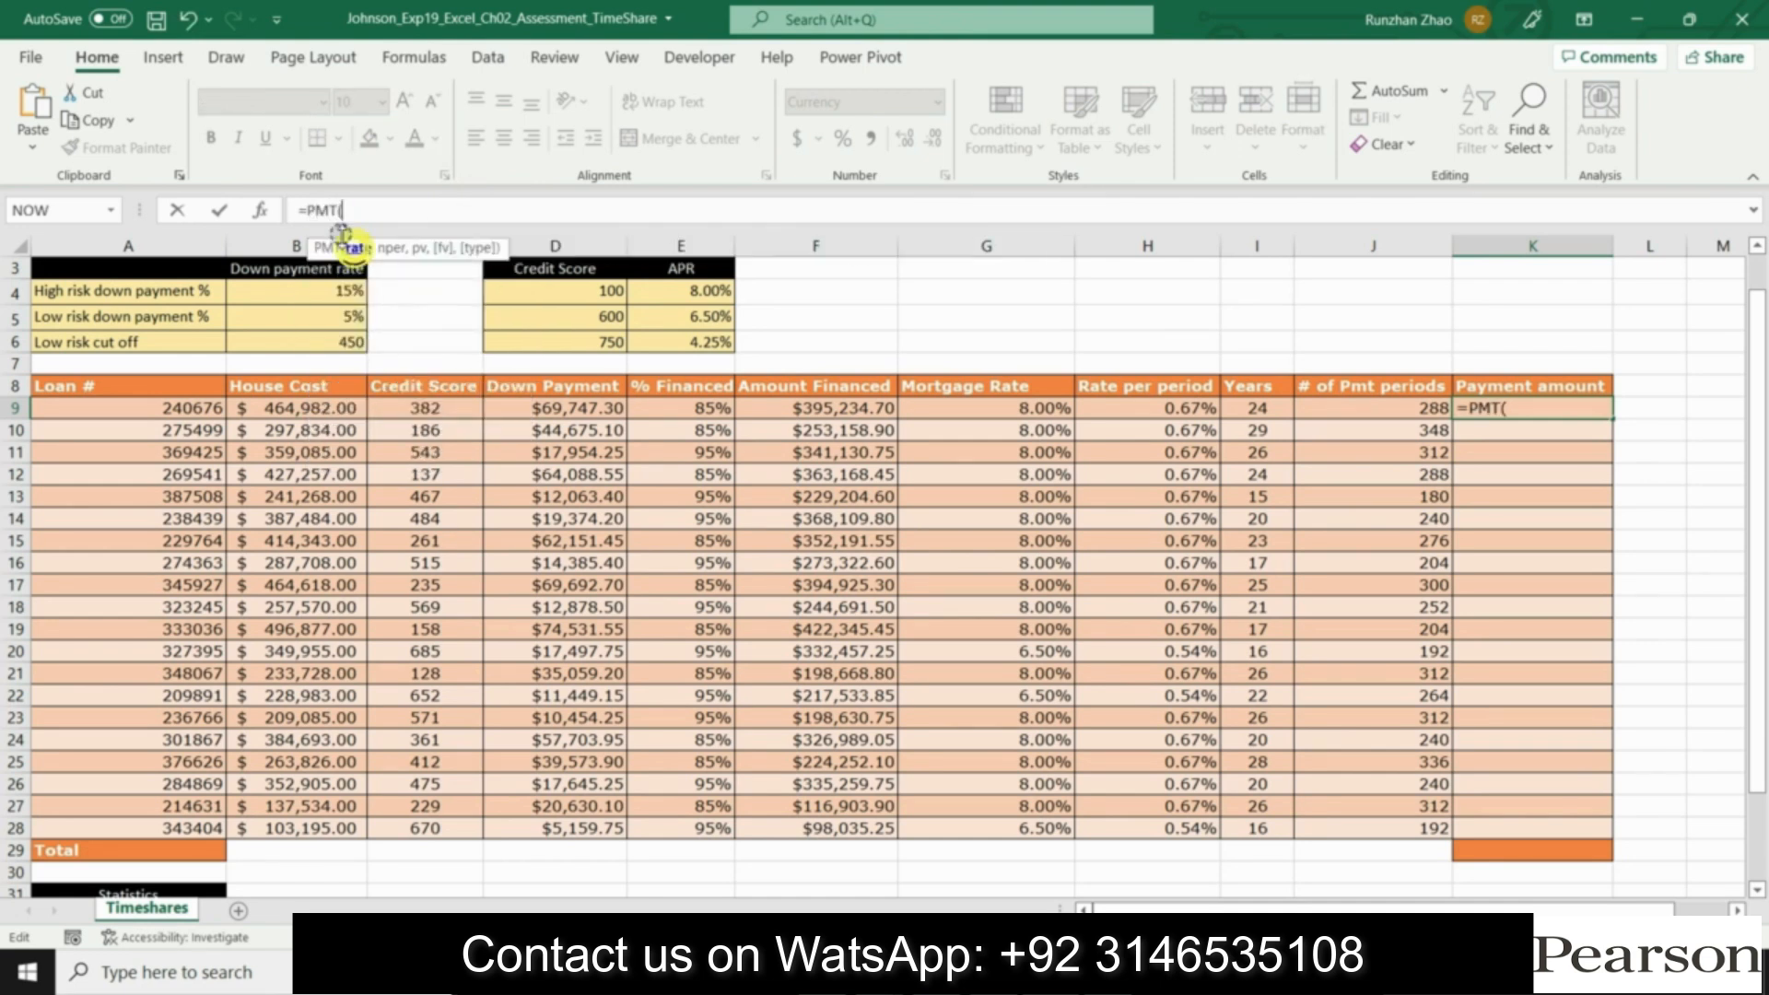
{"action": "left_click", "coordinate": [260, 210]}
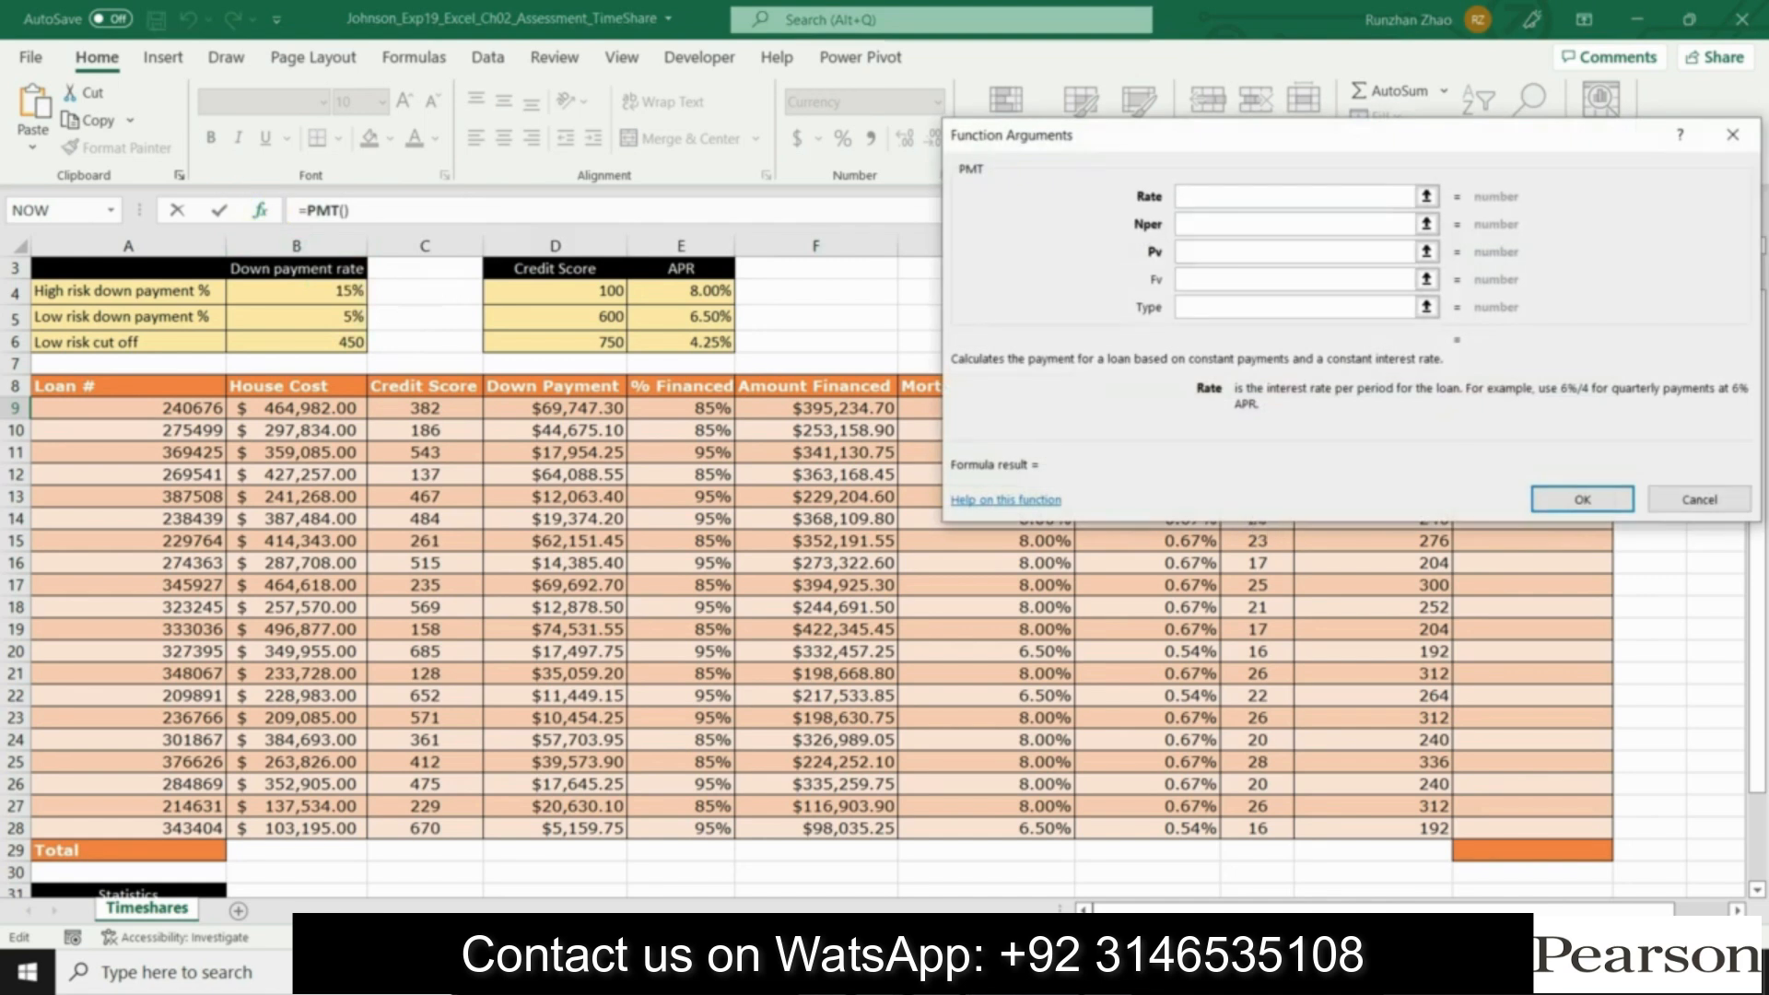
Step: Select the rate phrase in item 10 of the Word instructions, and set the PMT Rate argument to H9 in Excel
{"action": "key", "text": "alt+Tab"}
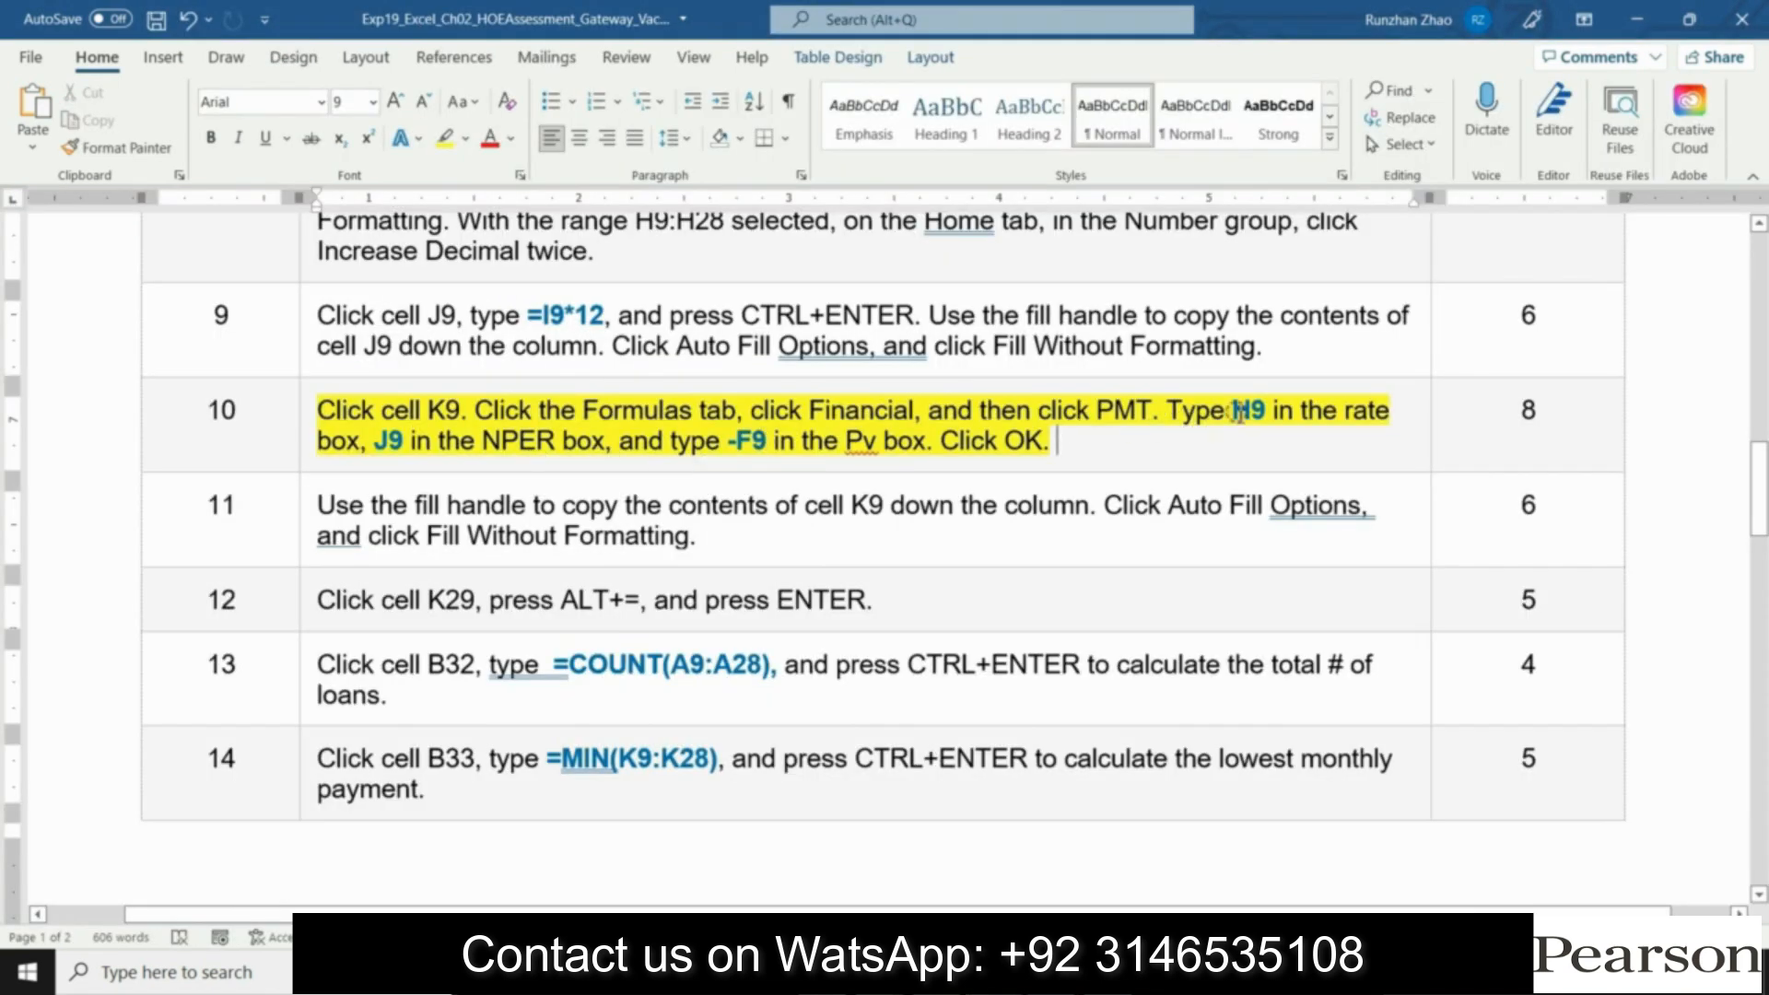
{"action": "left_click_drag", "start_coordinate": [1167, 409], "coordinate": [1395, 411]}
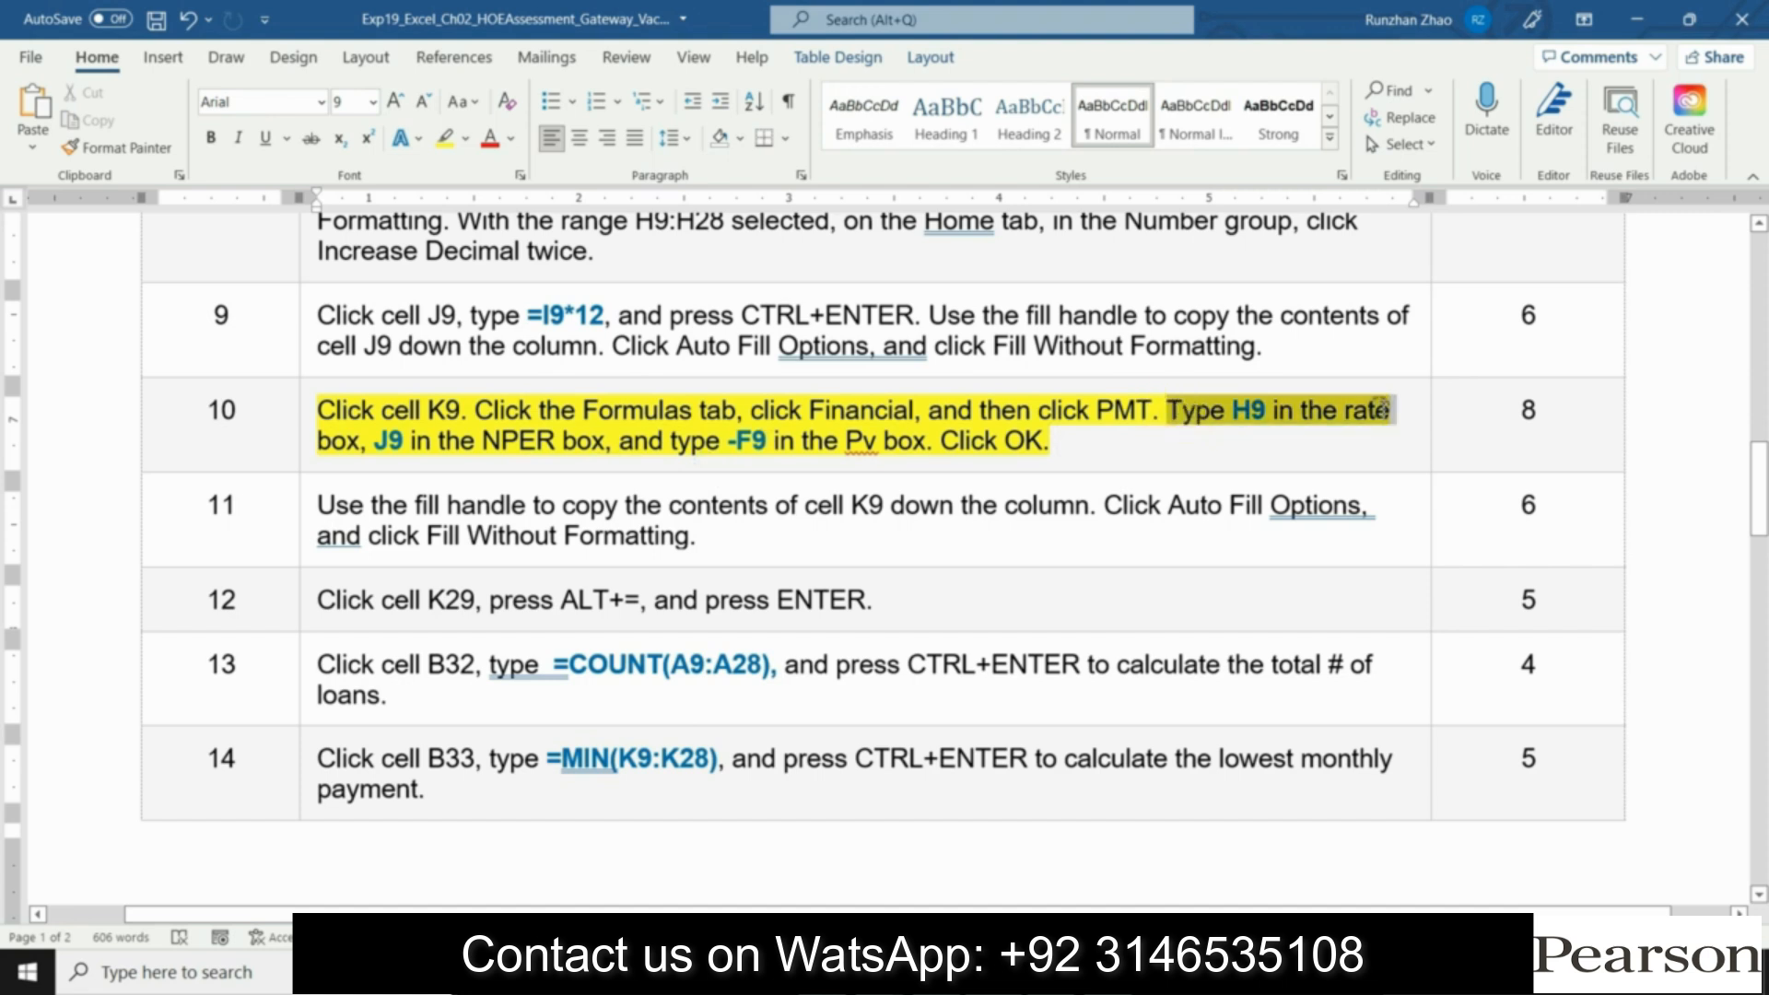
{"action": "key", "text": "alt+Tab"}
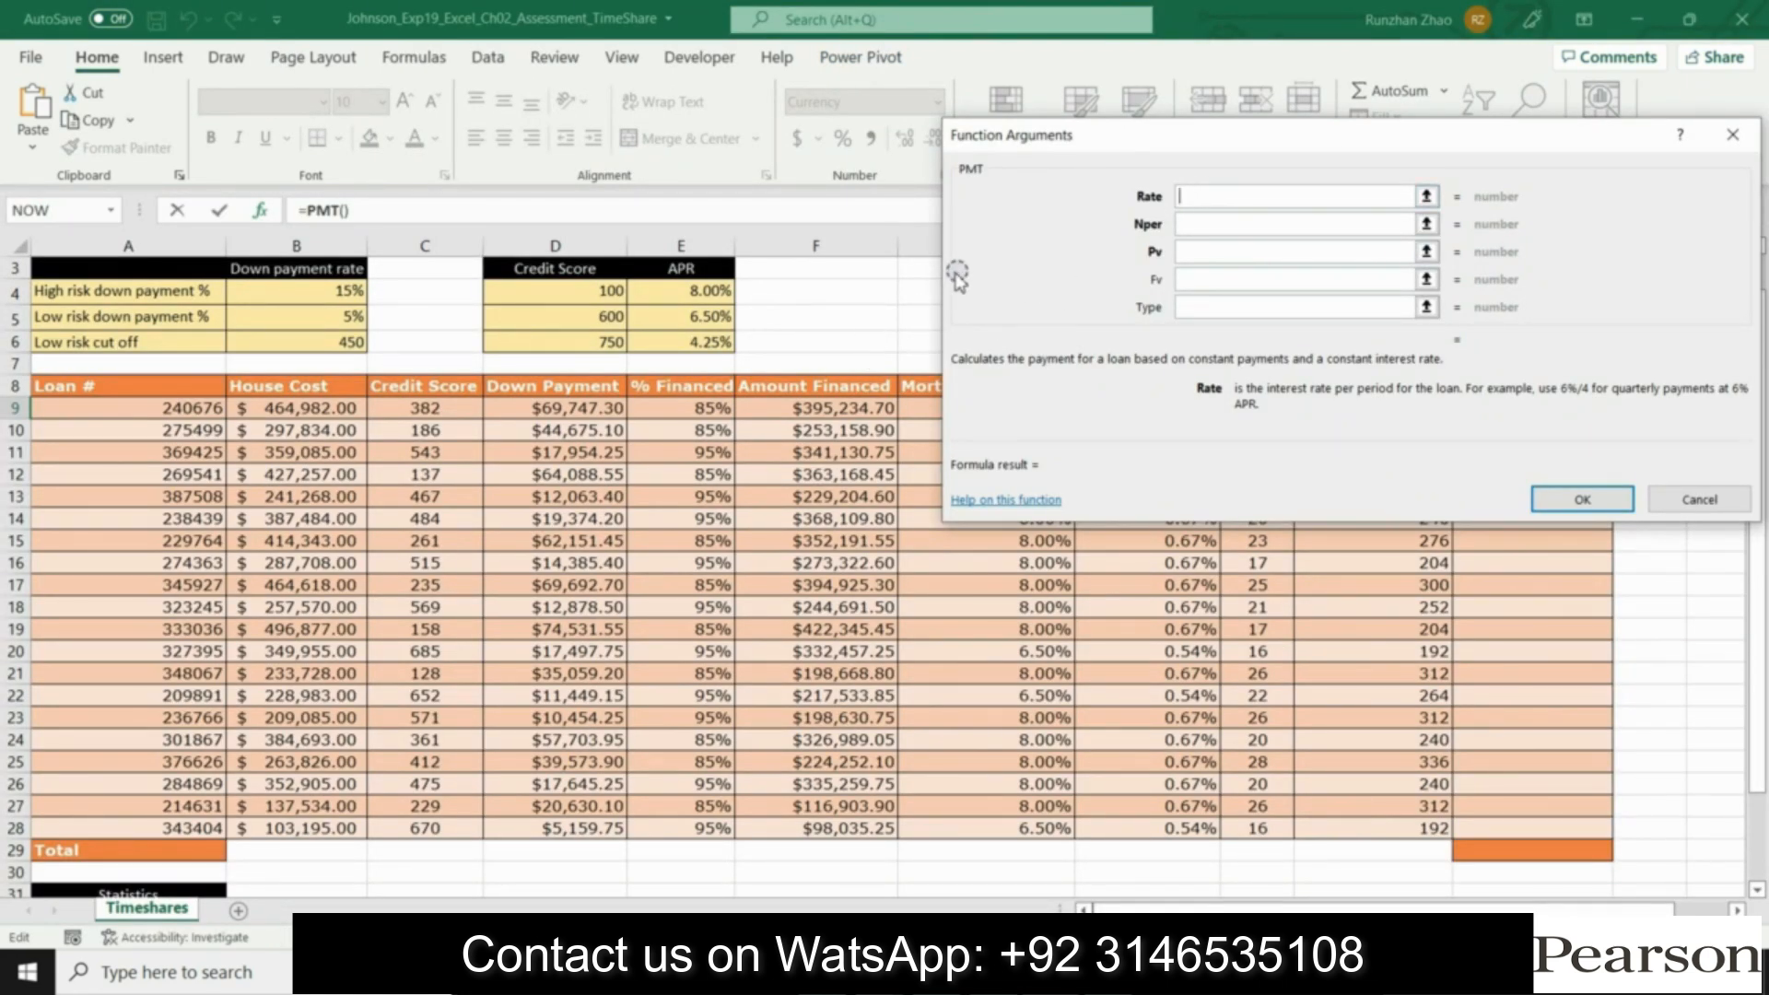
{"action": "left_click_drag", "start_coordinate": [1157, 135], "coordinate": [262, 71]}
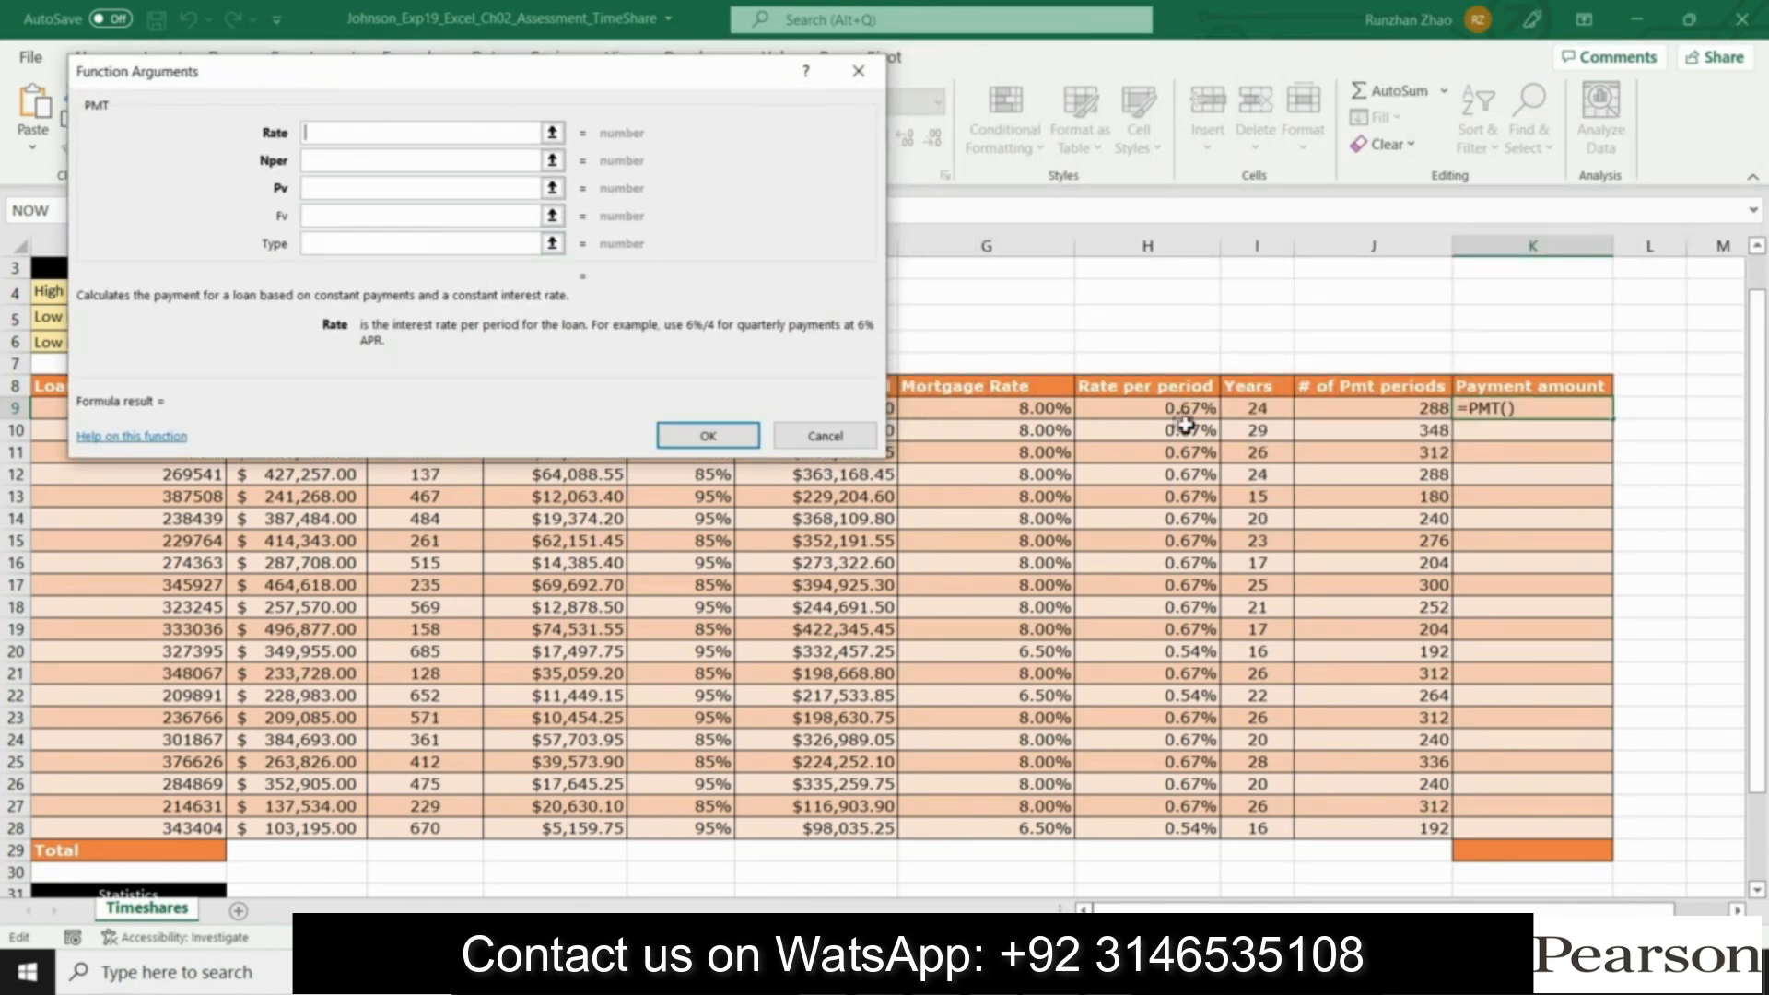
{"action": "left_click", "coordinate": [1133, 408]}
Step: Select the NPER phrase in item 10 of the Word instructions, and set the PMT Nper argument to J9 in Excel
{"action": "left_click", "coordinate": [325, 160]}
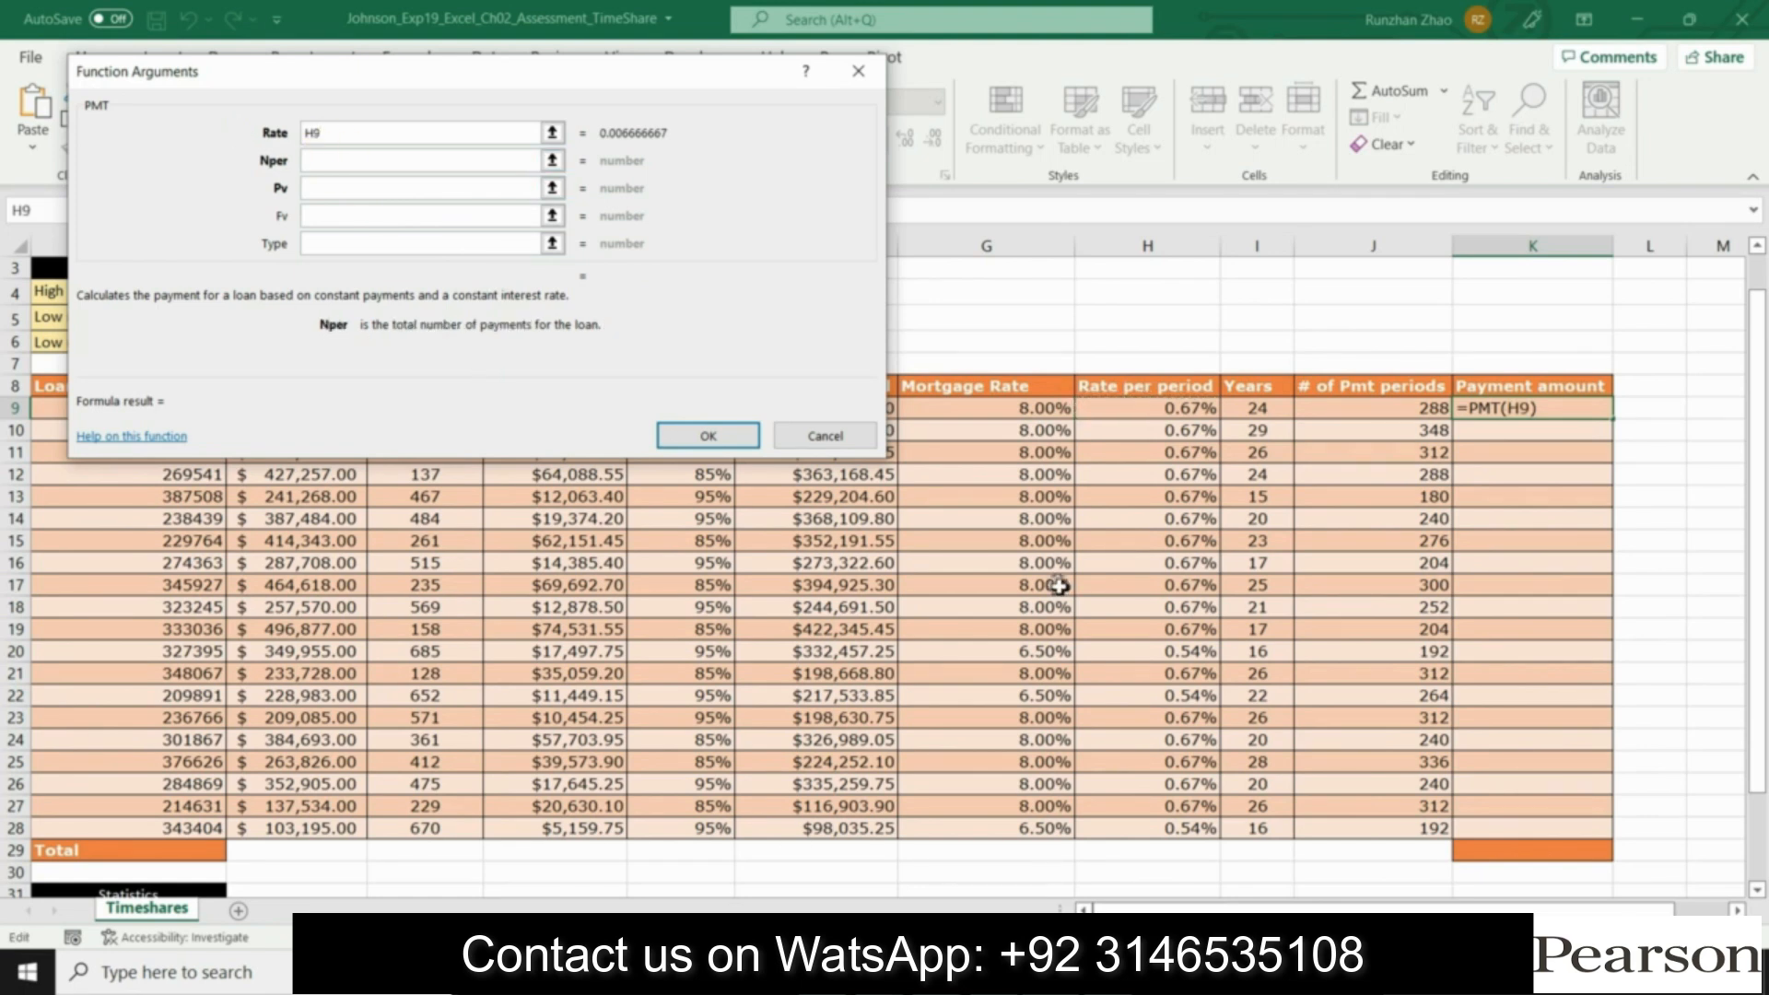
{"action": "left_click_drag", "start_coordinate": [549, 75], "coordinate": [1092, 89]}
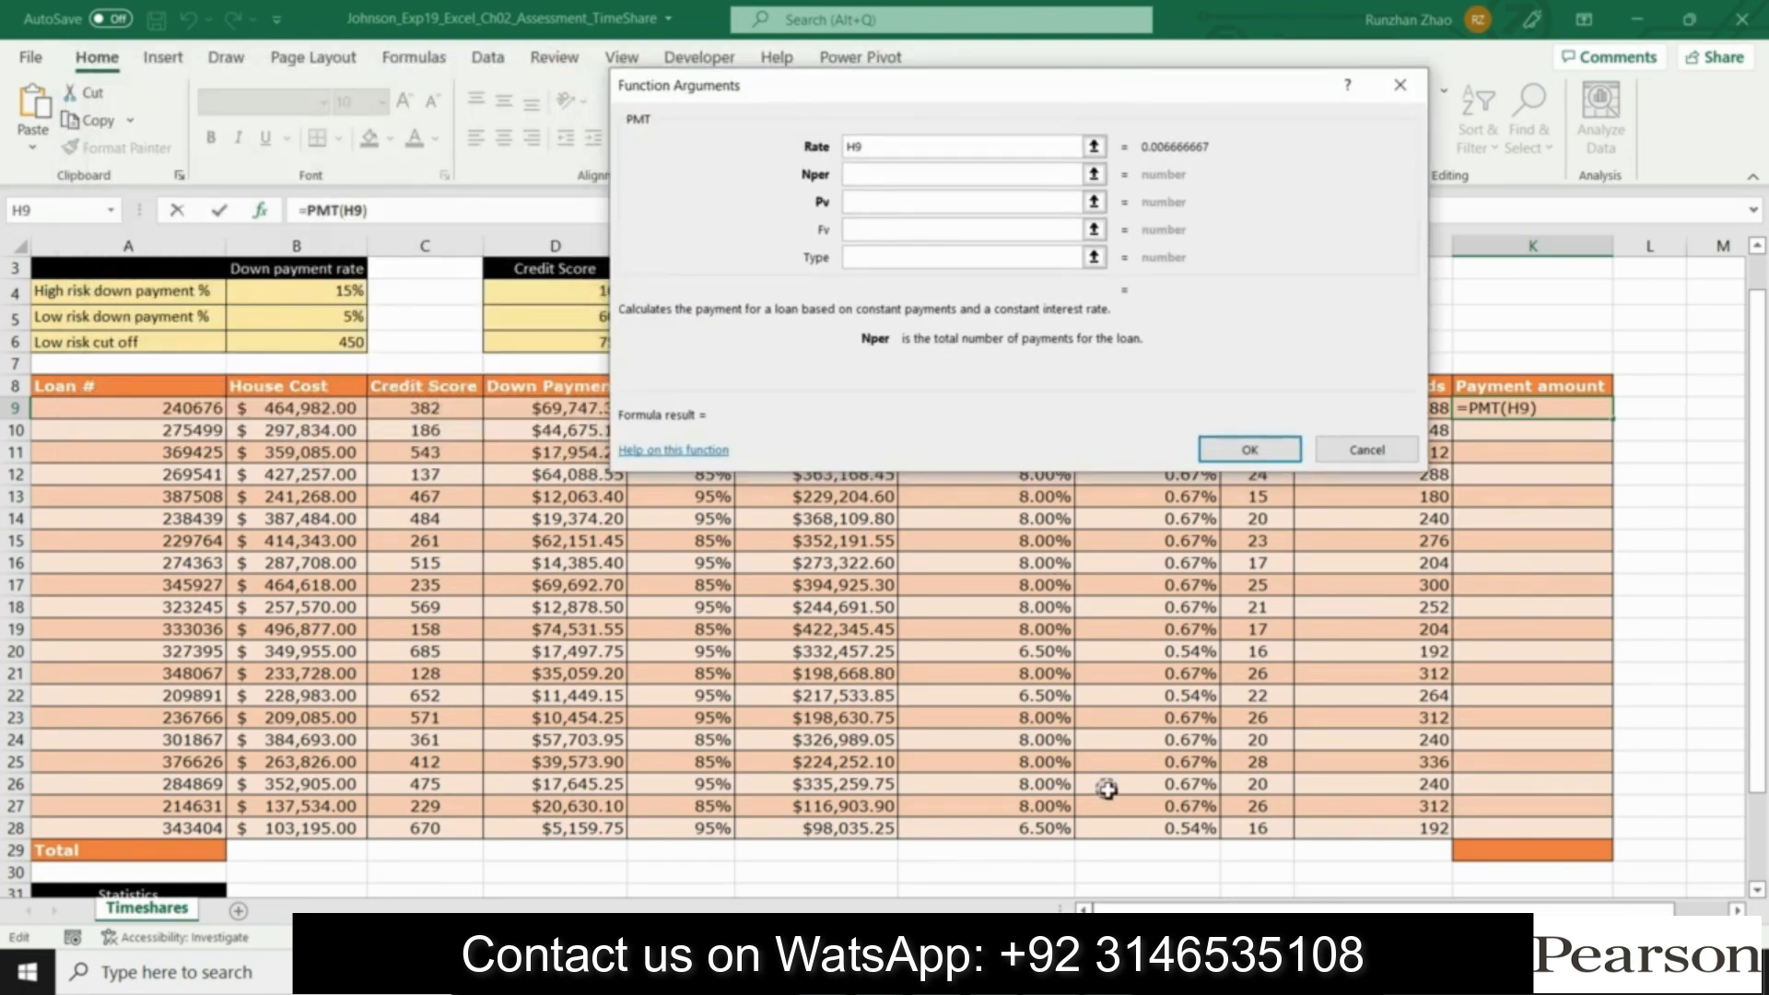
{"action": "key", "text": "alt+Tab"}
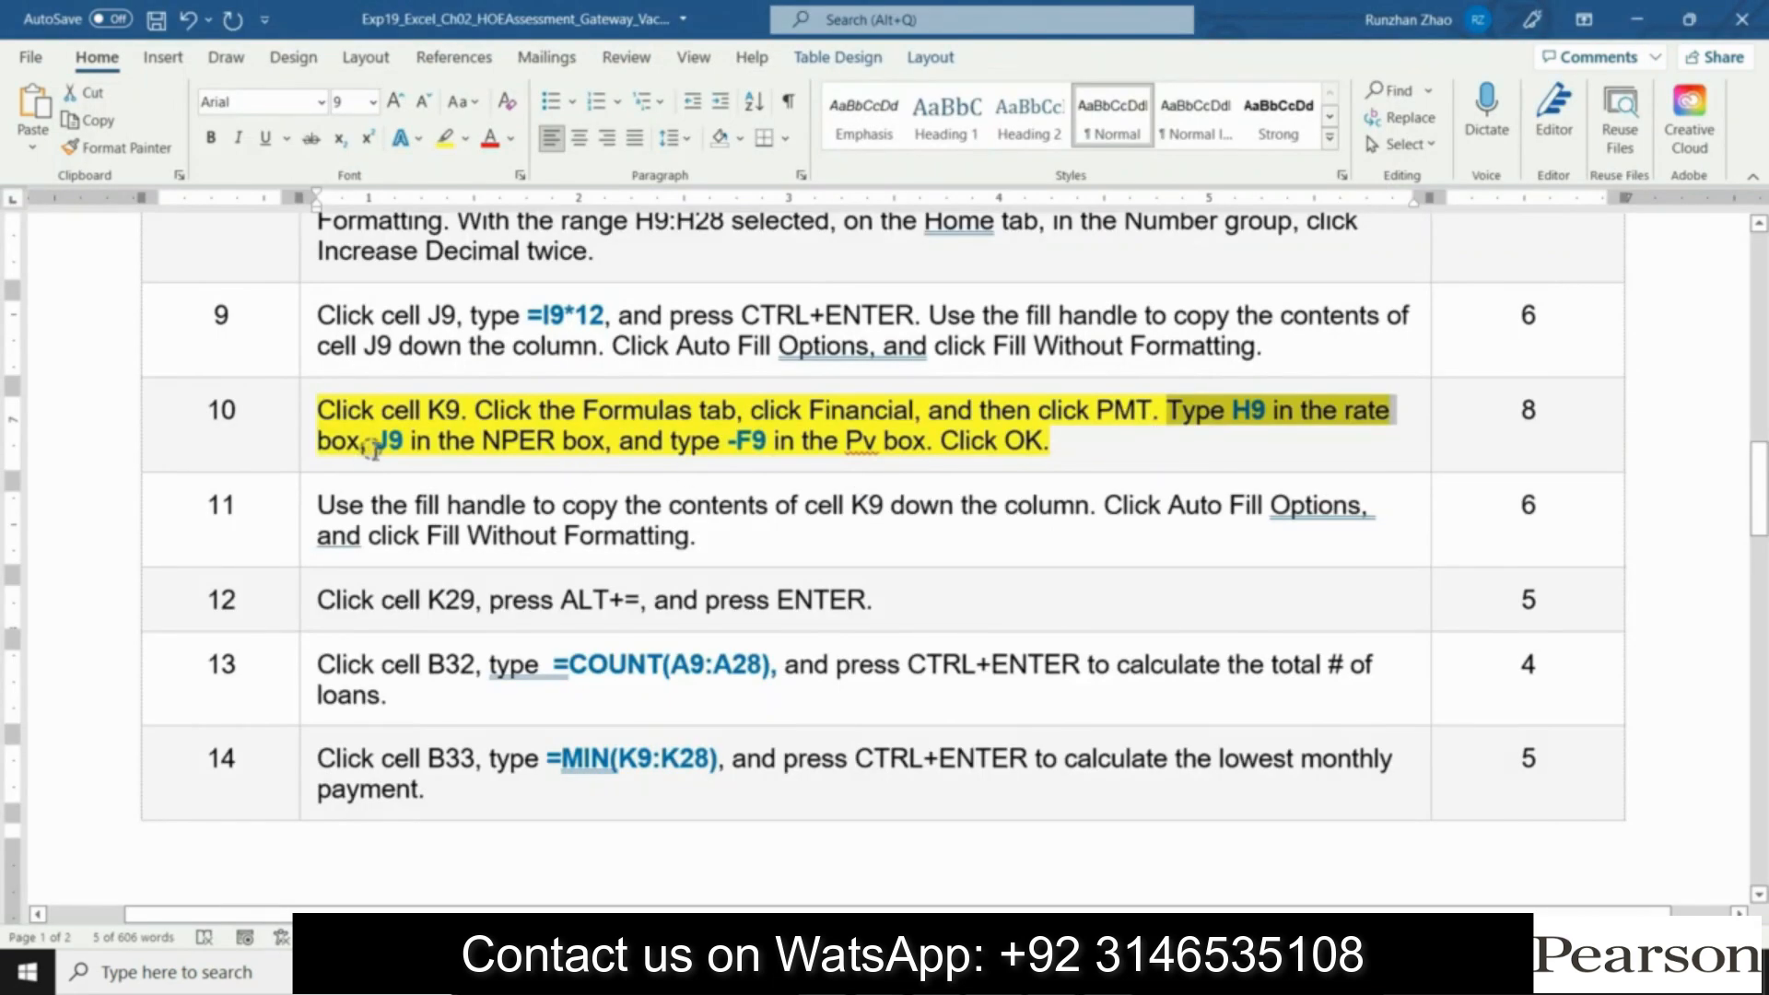
{"action": "left_click_drag", "start_coordinate": [373, 438], "coordinate": [604, 440]}
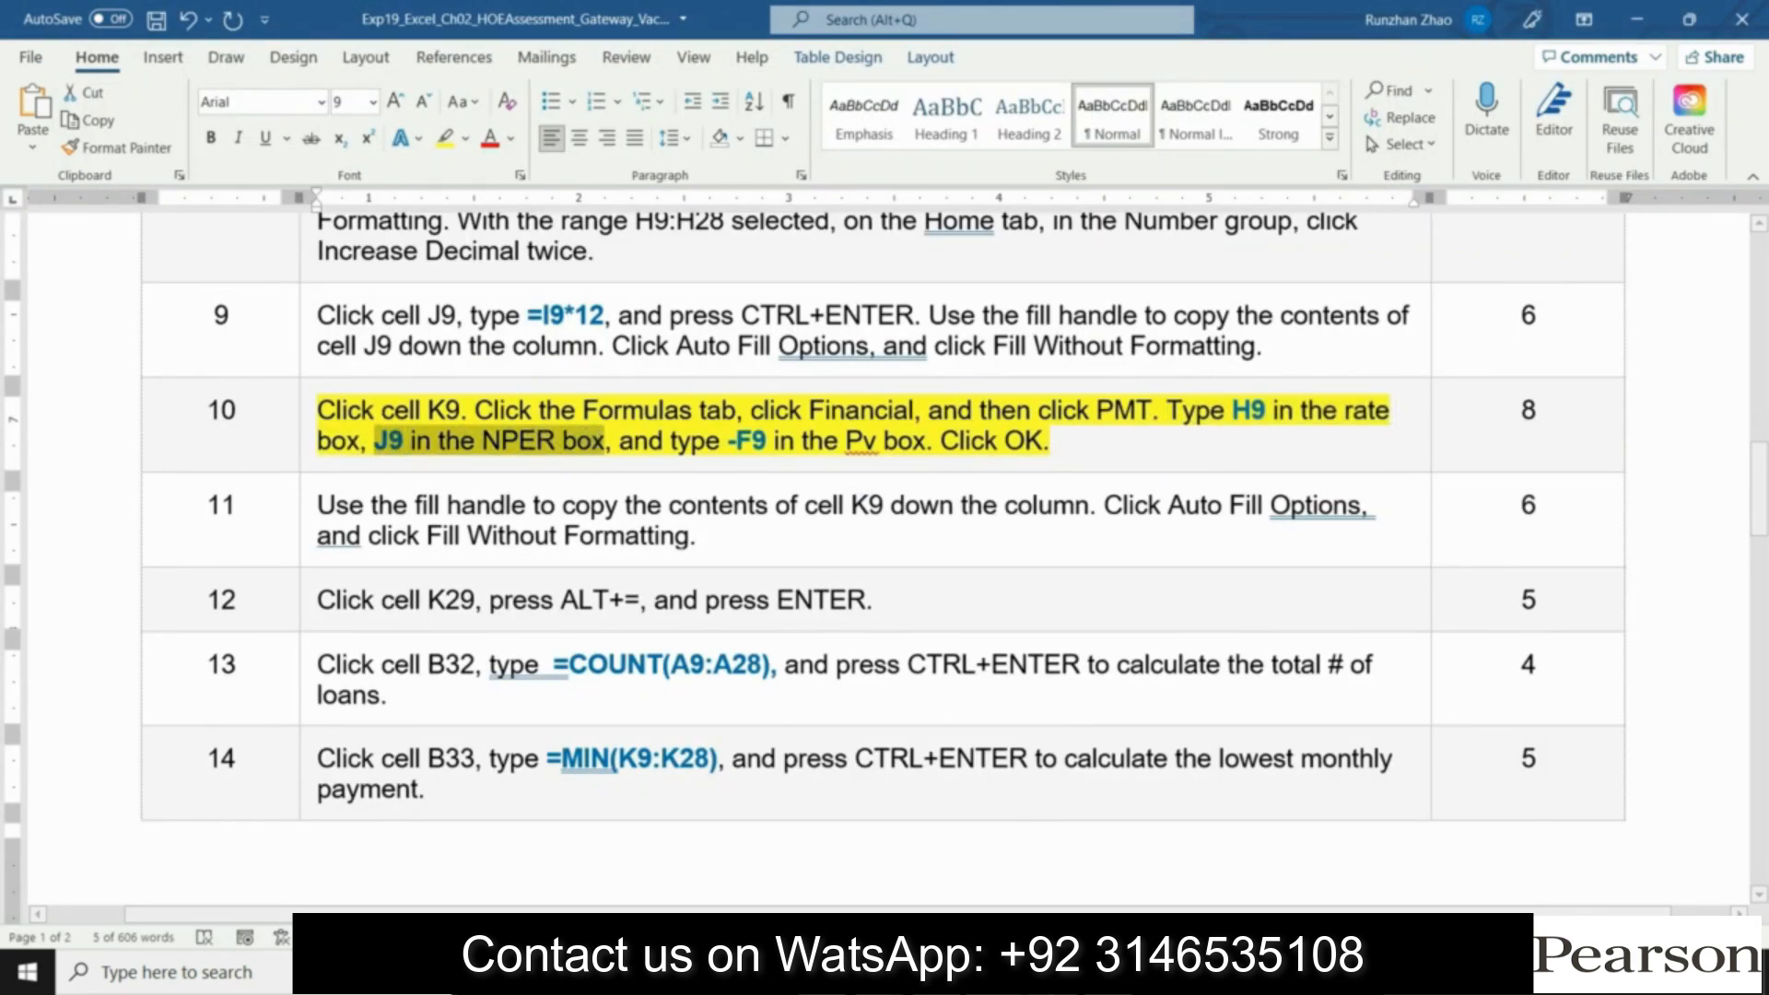
{"action": "key", "text": "alt+Tab"}
{"action": "left_click_drag", "start_coordinate": [916, 83], "coordinate": [484, 90]}
{"action": "left_click", "coordinate": [1341, 411]}
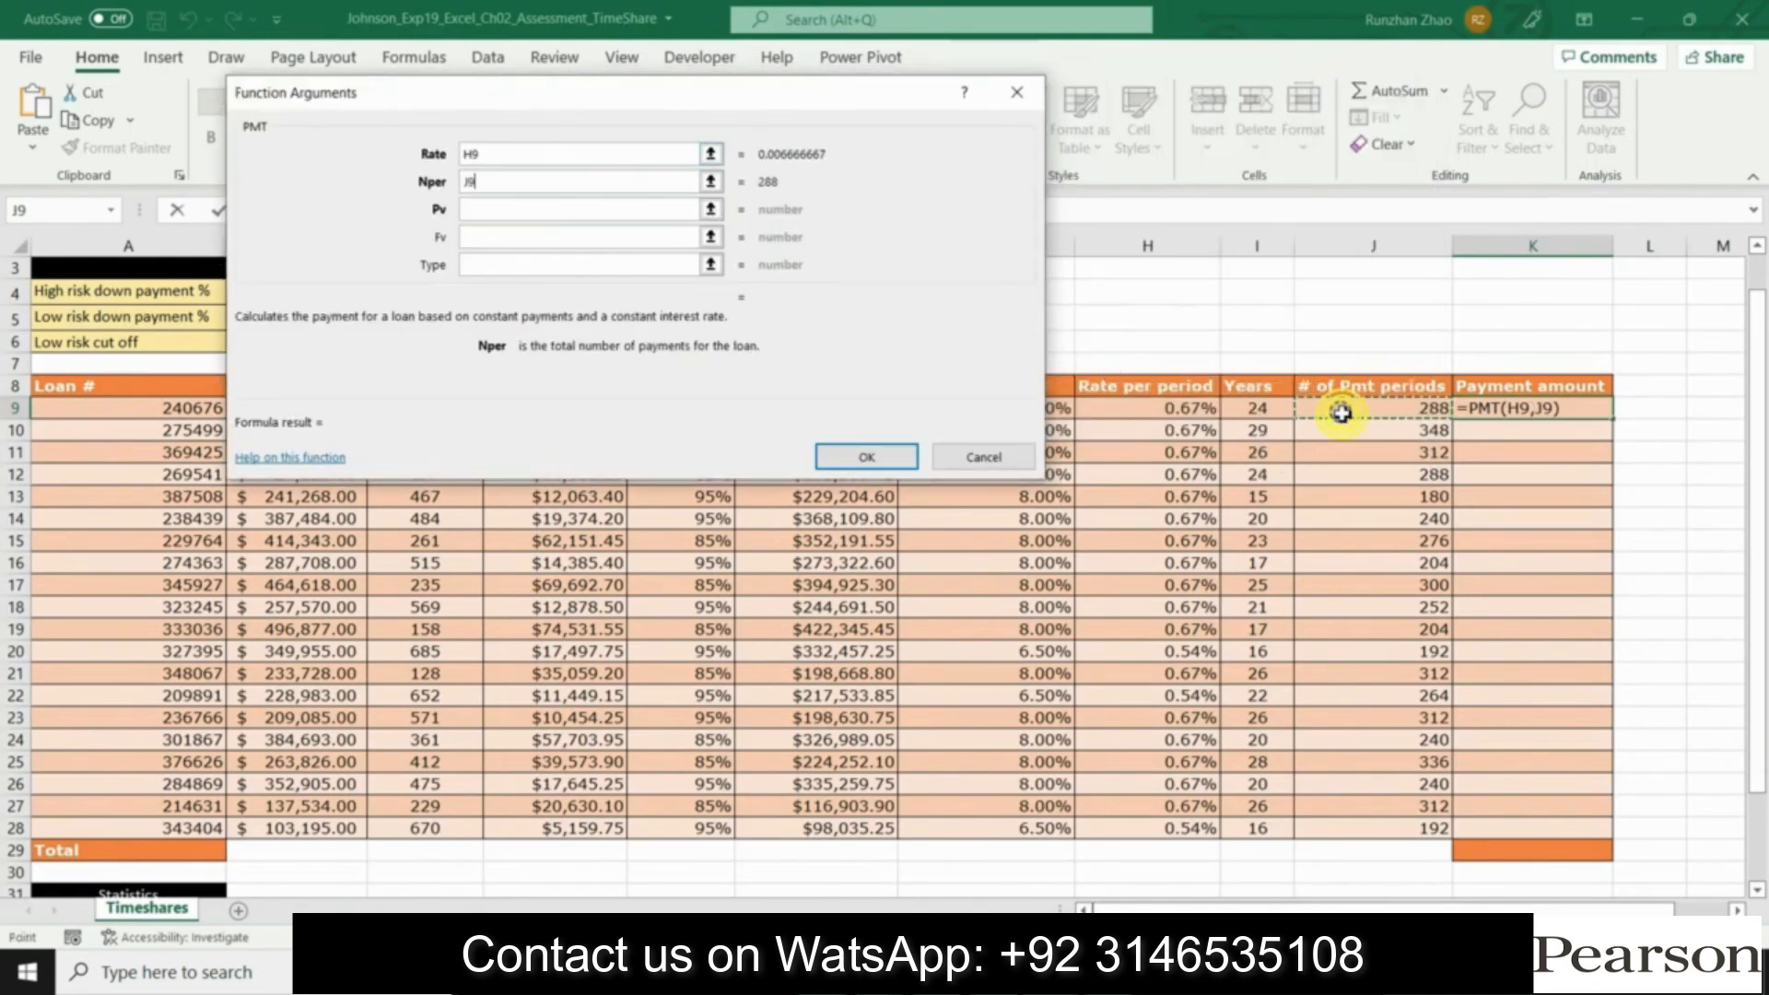
Step: Copy -F9 from item 10 of the Word instructions into the PMT Pv argument in Excel, and complete the K9 formula
{"action": "left_click", "coordinate": [516, 209]}
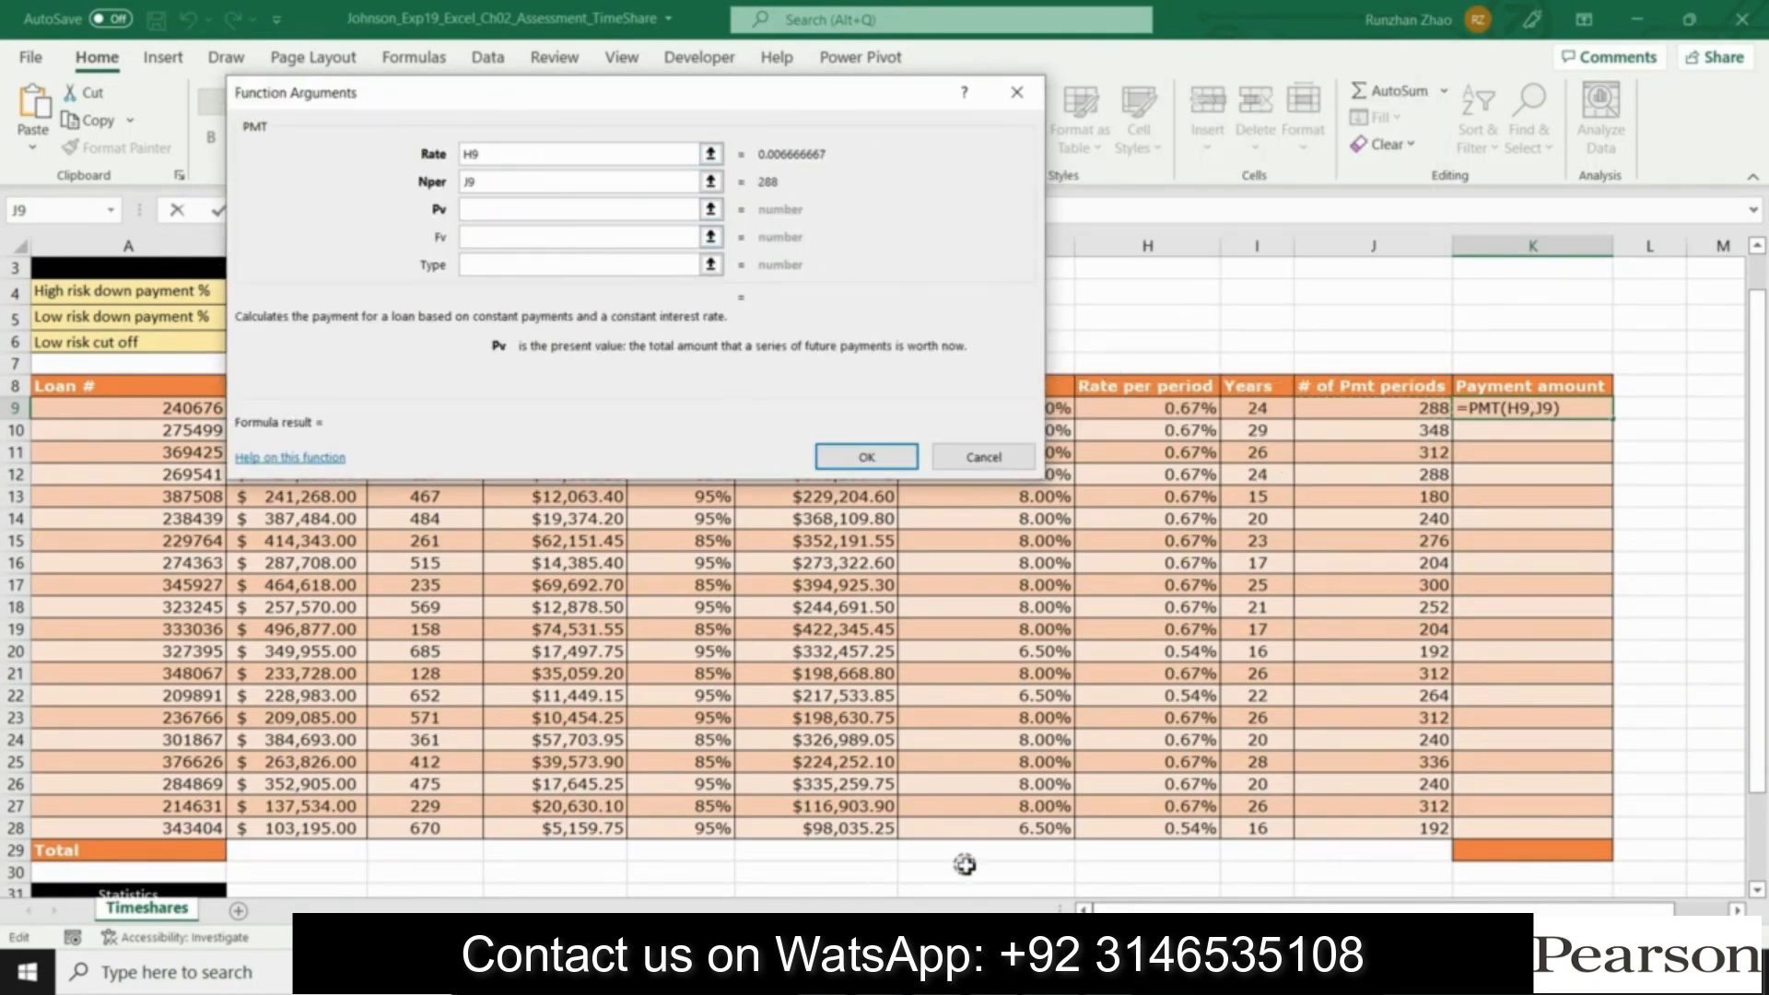
{"action": "left_click", "coordinate": [830, 972]}
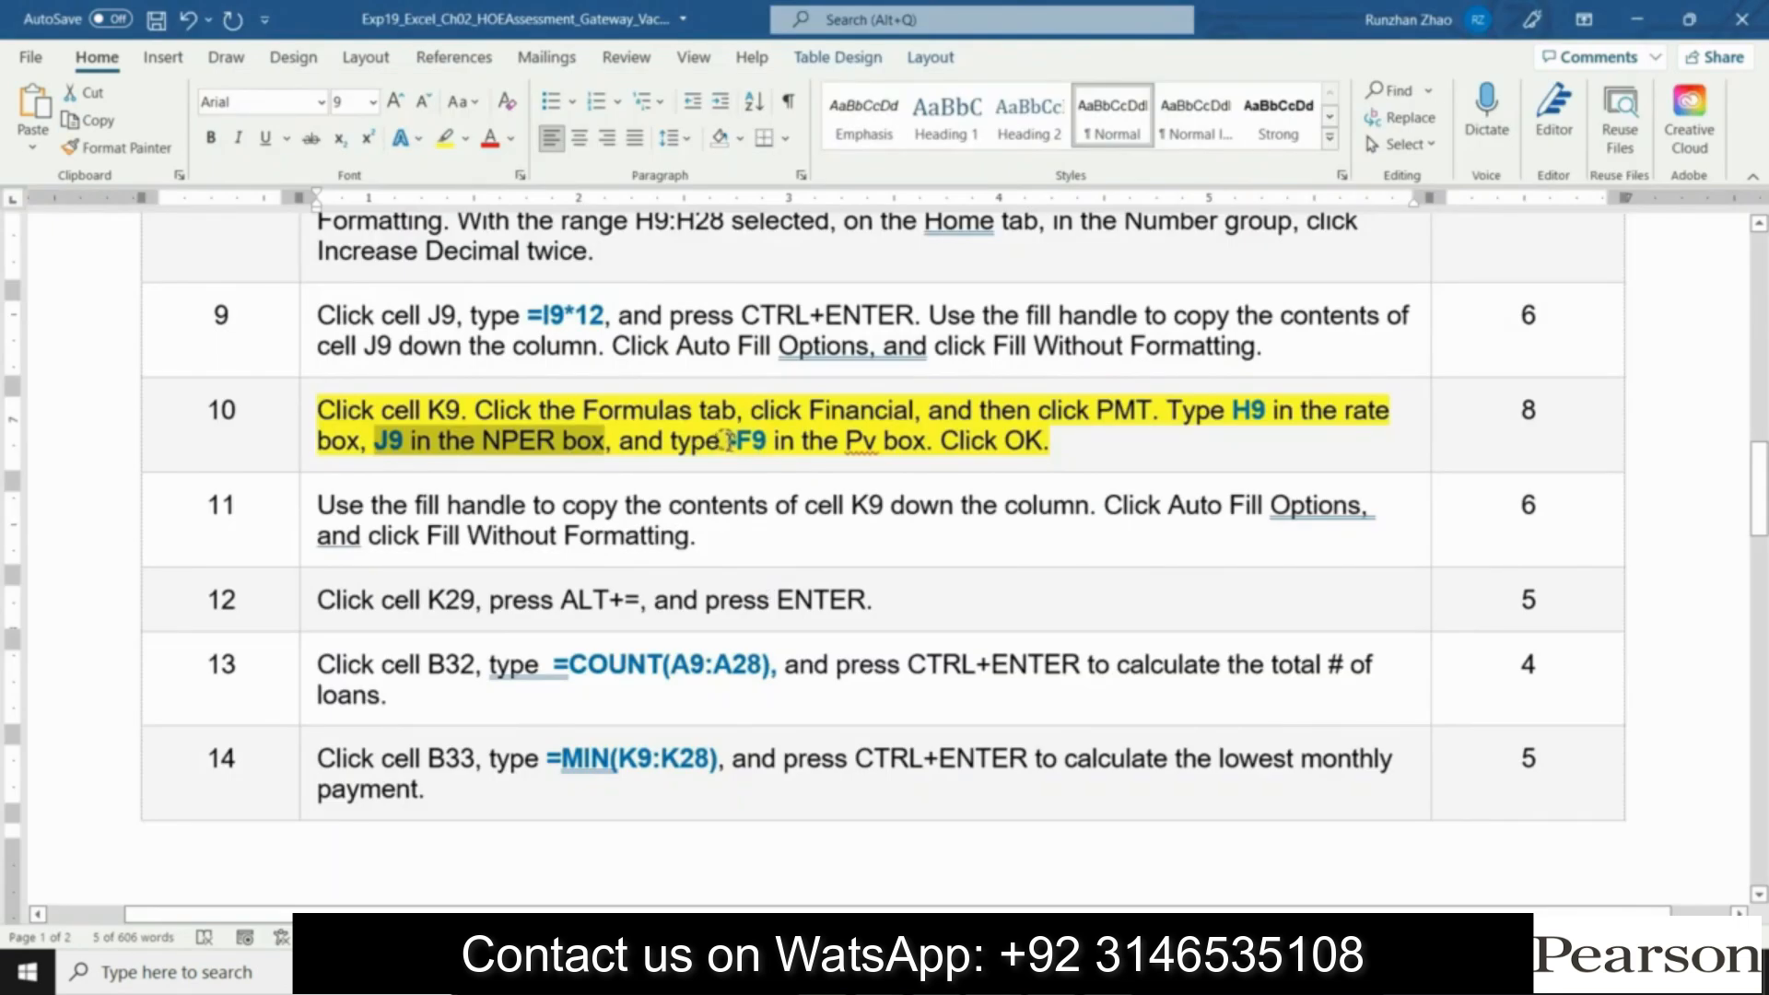
{"action": "double_click", "coordinate": [730, 442]}
{"action": "right_click", "coordinate": [734, 442]}
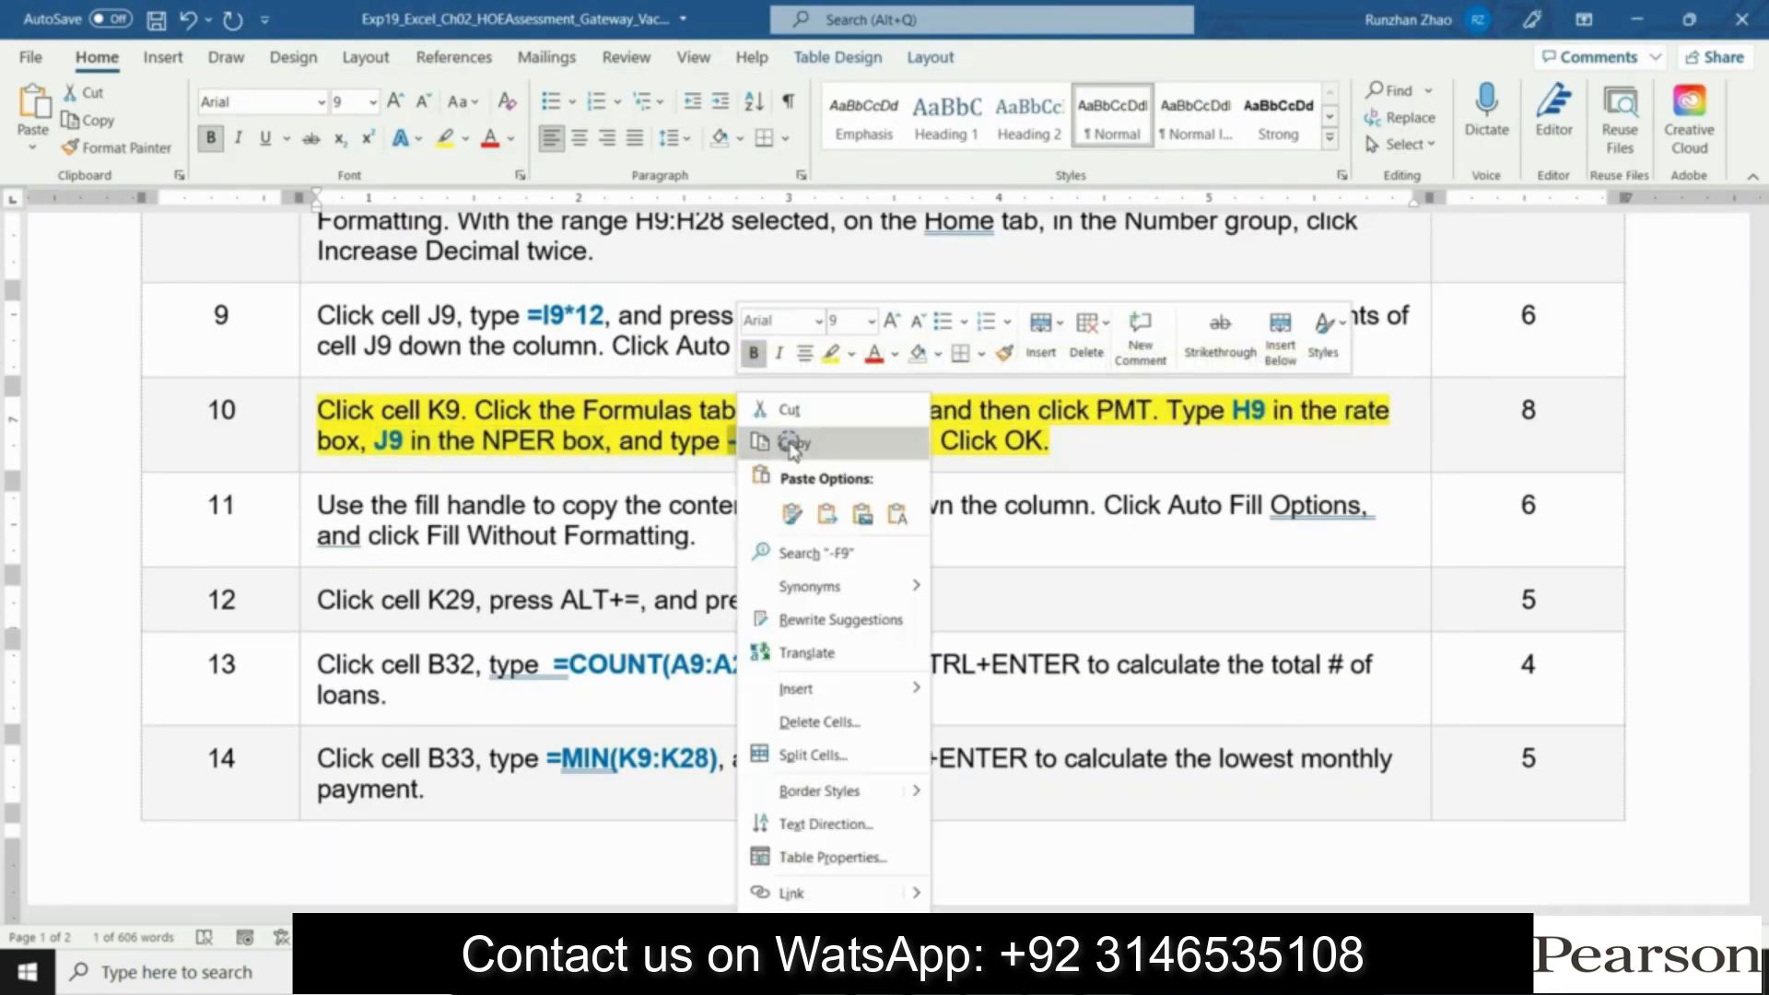
{"action": "left_click", "coordinate": [791, 443]}
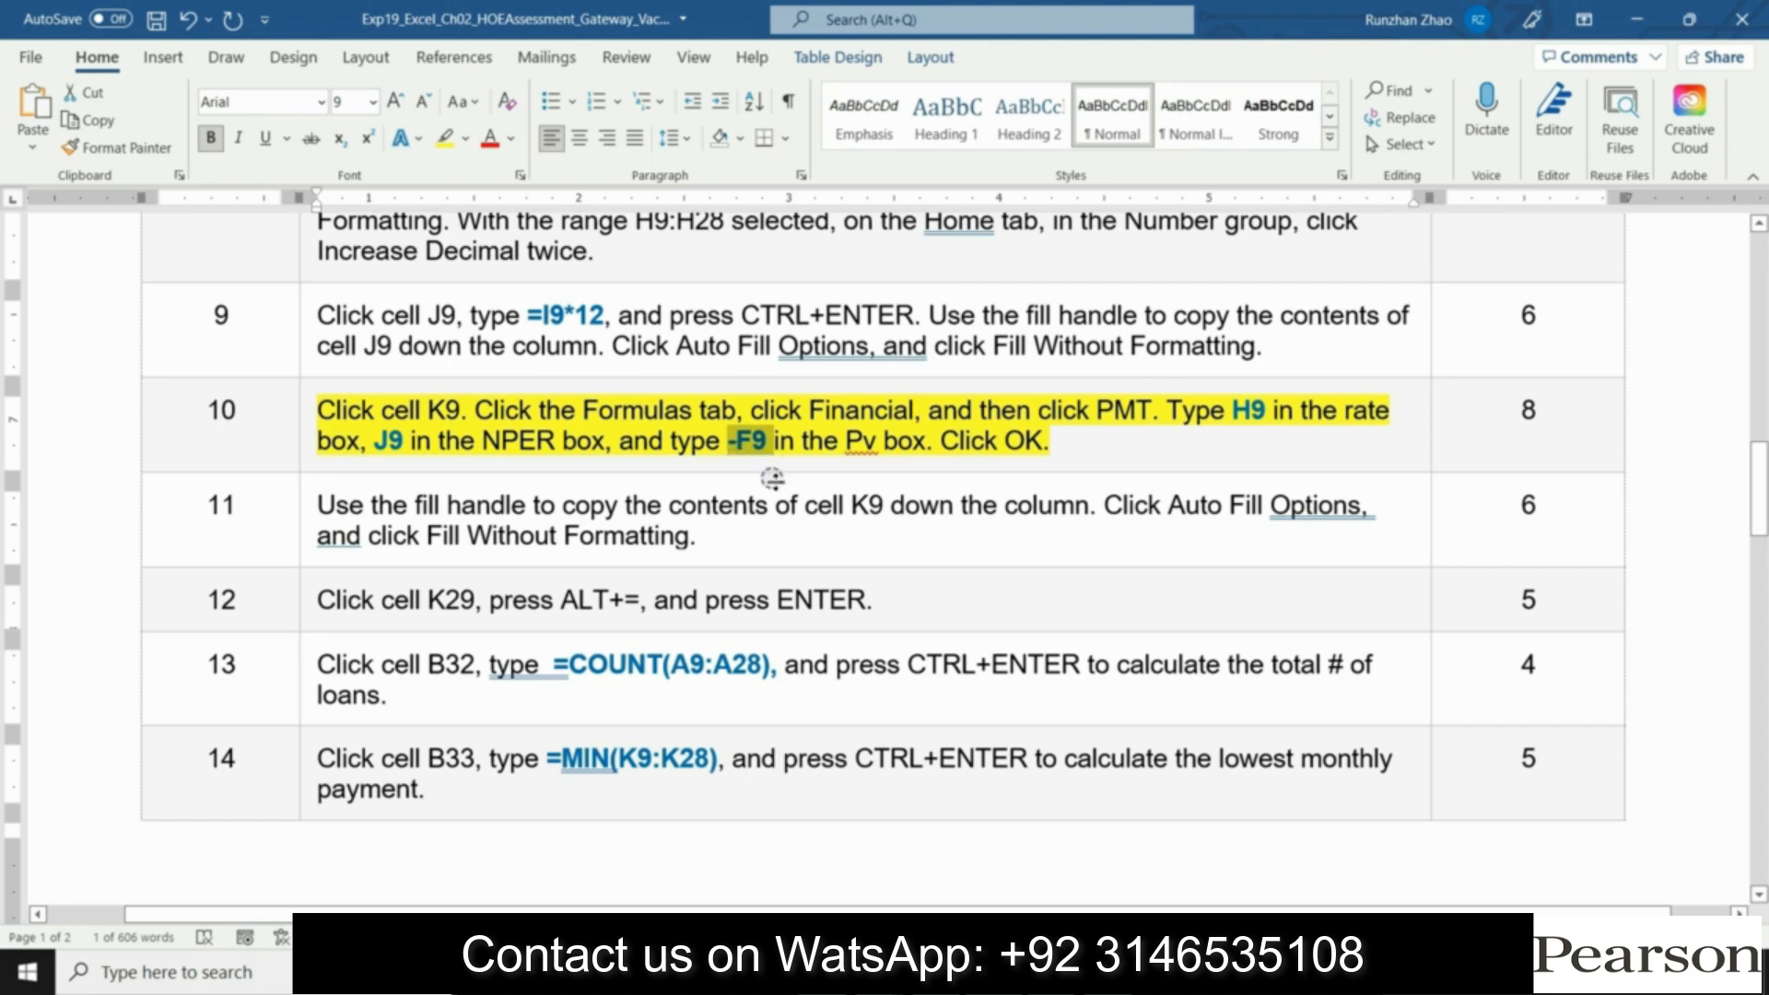
{"action": "mouse_move", "coordinate": [1051, 972]}
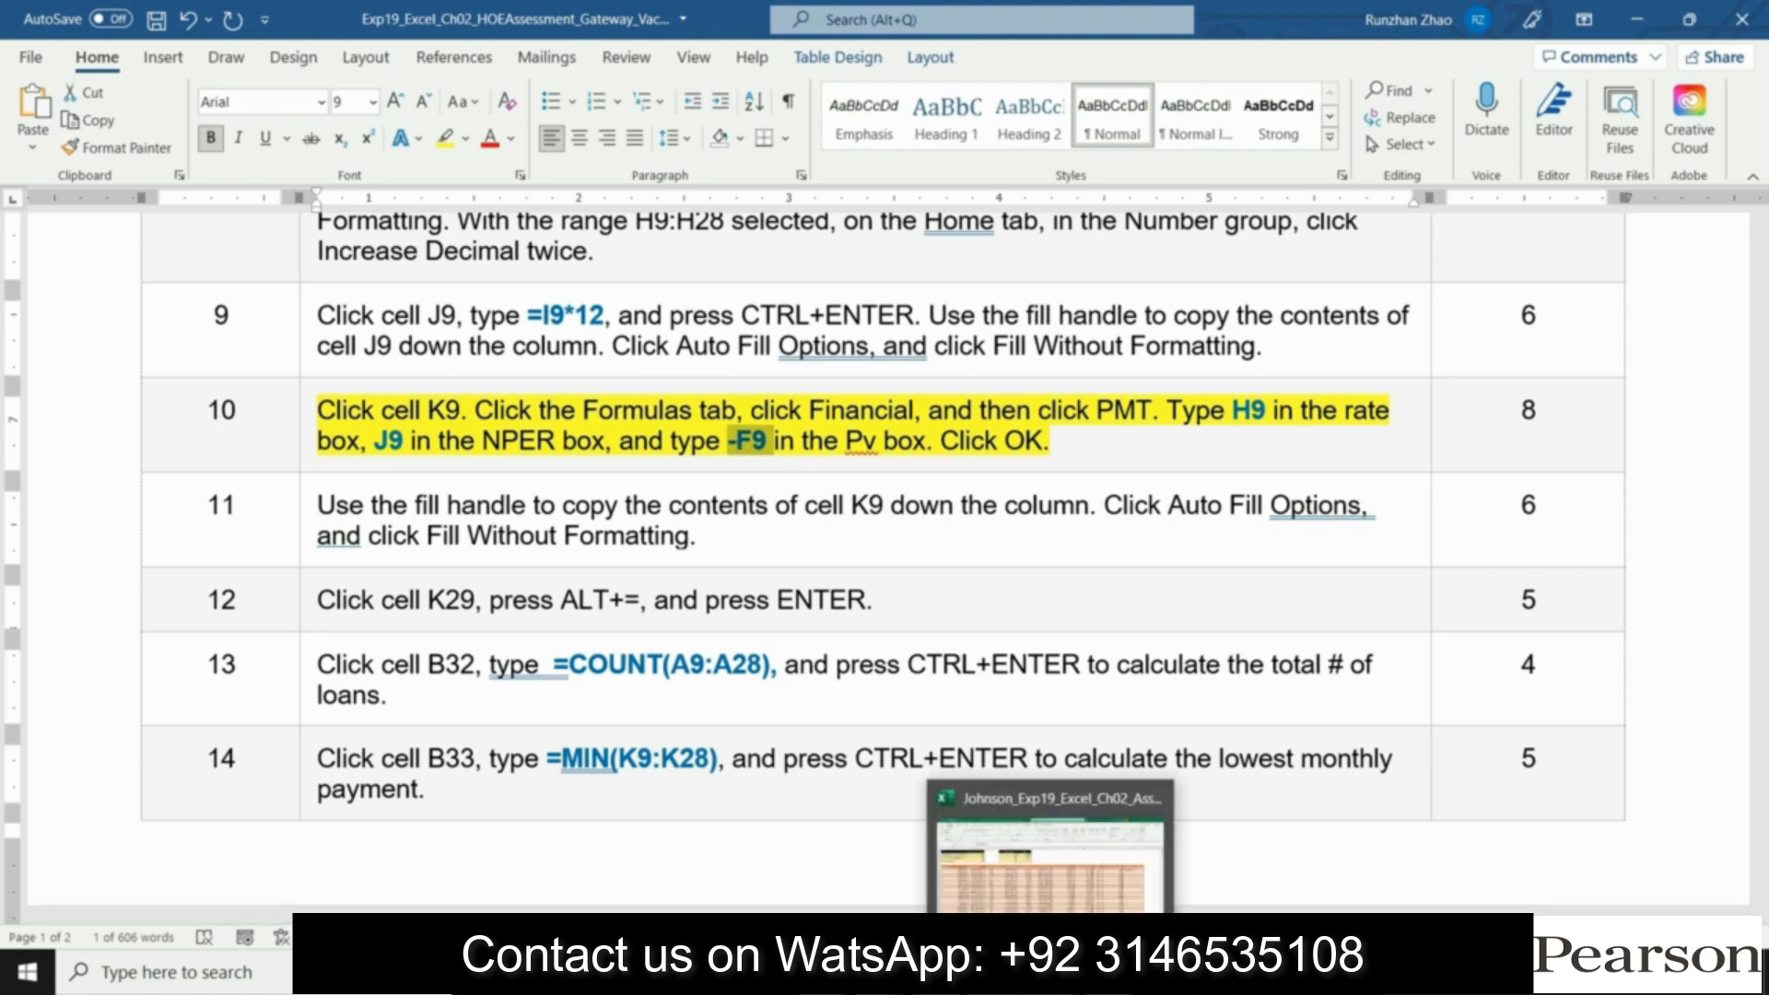
{"action": "left_click", "coordinate": [1051, 858]}
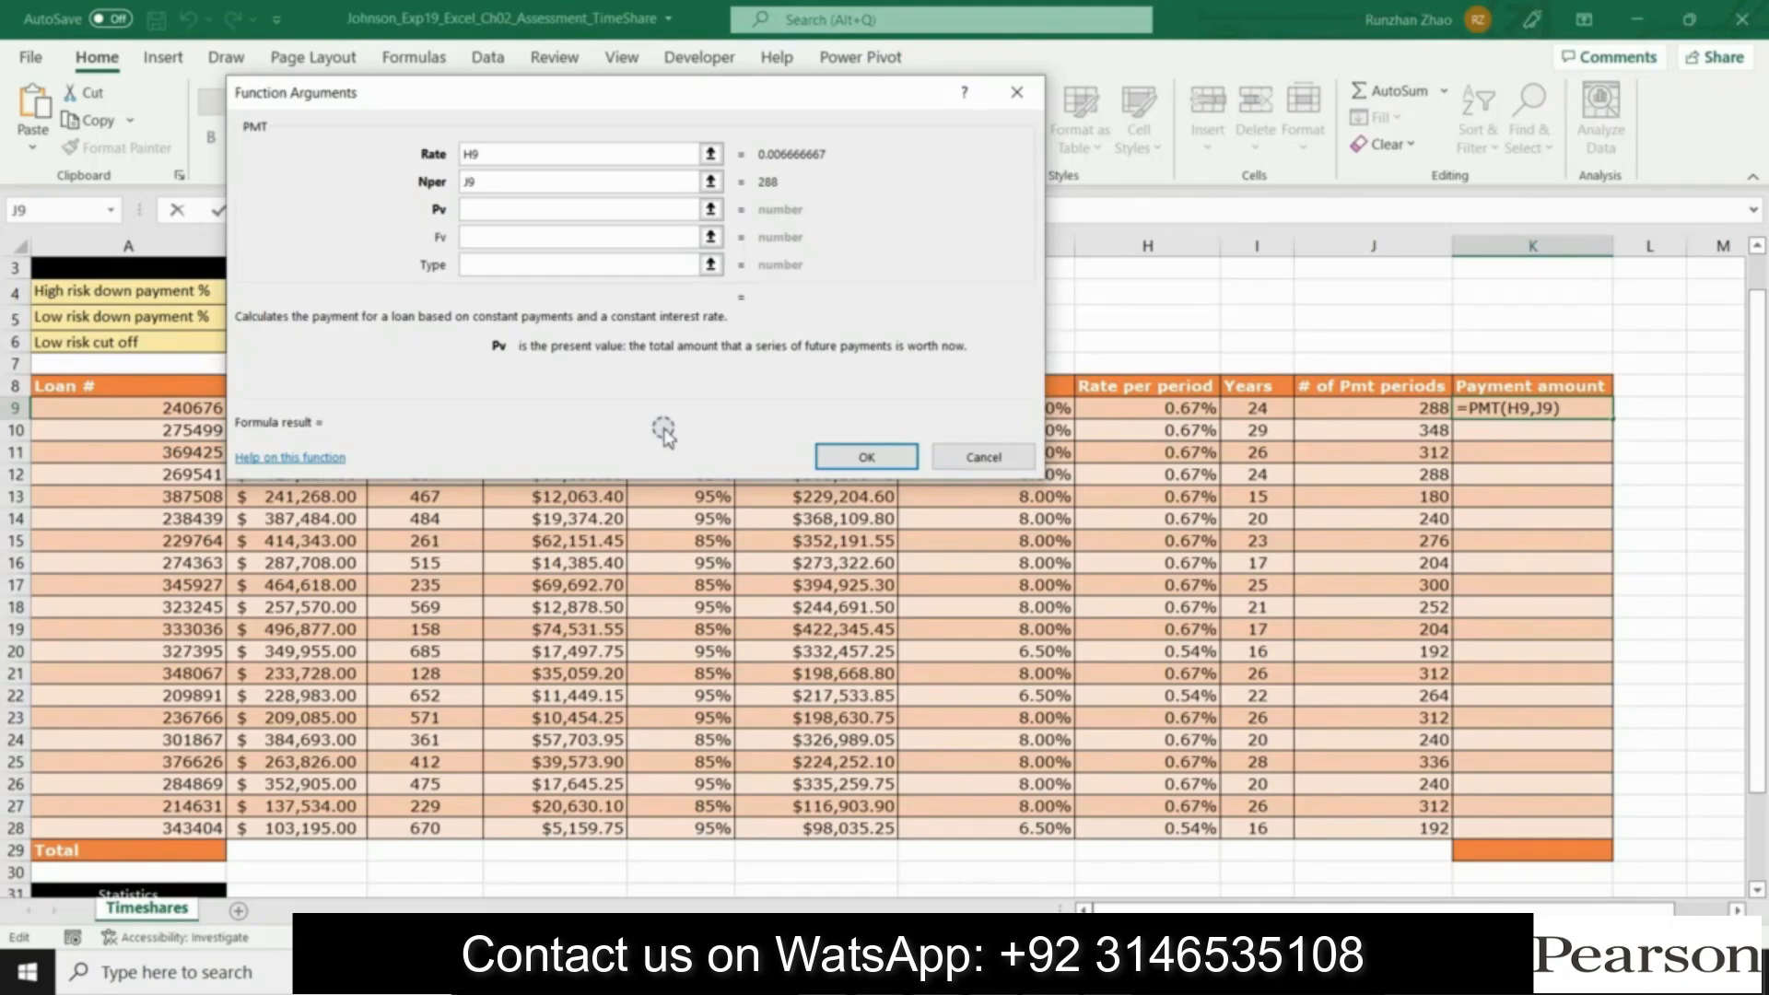
{"action": "right_click", "coordinate": [516, 208]}
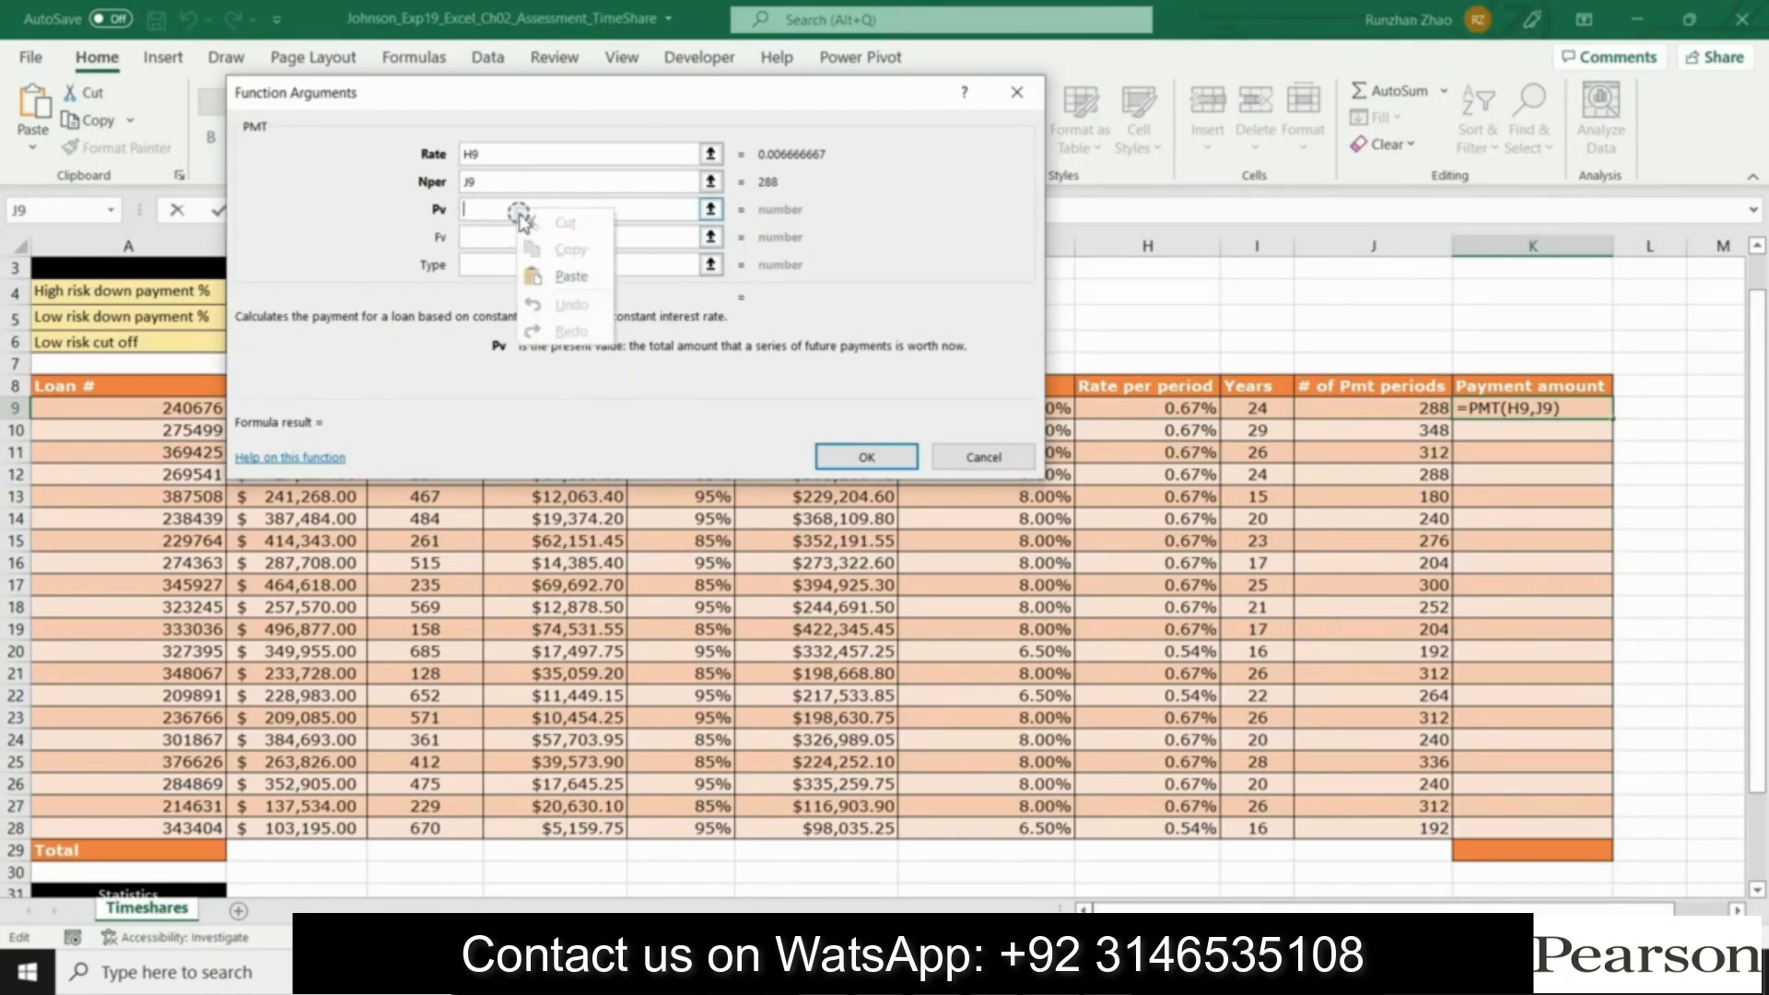
{"action": "left_click", "coordinate": [557, 278]}
{"action": "left_click", "coordinate": [866, 457]}
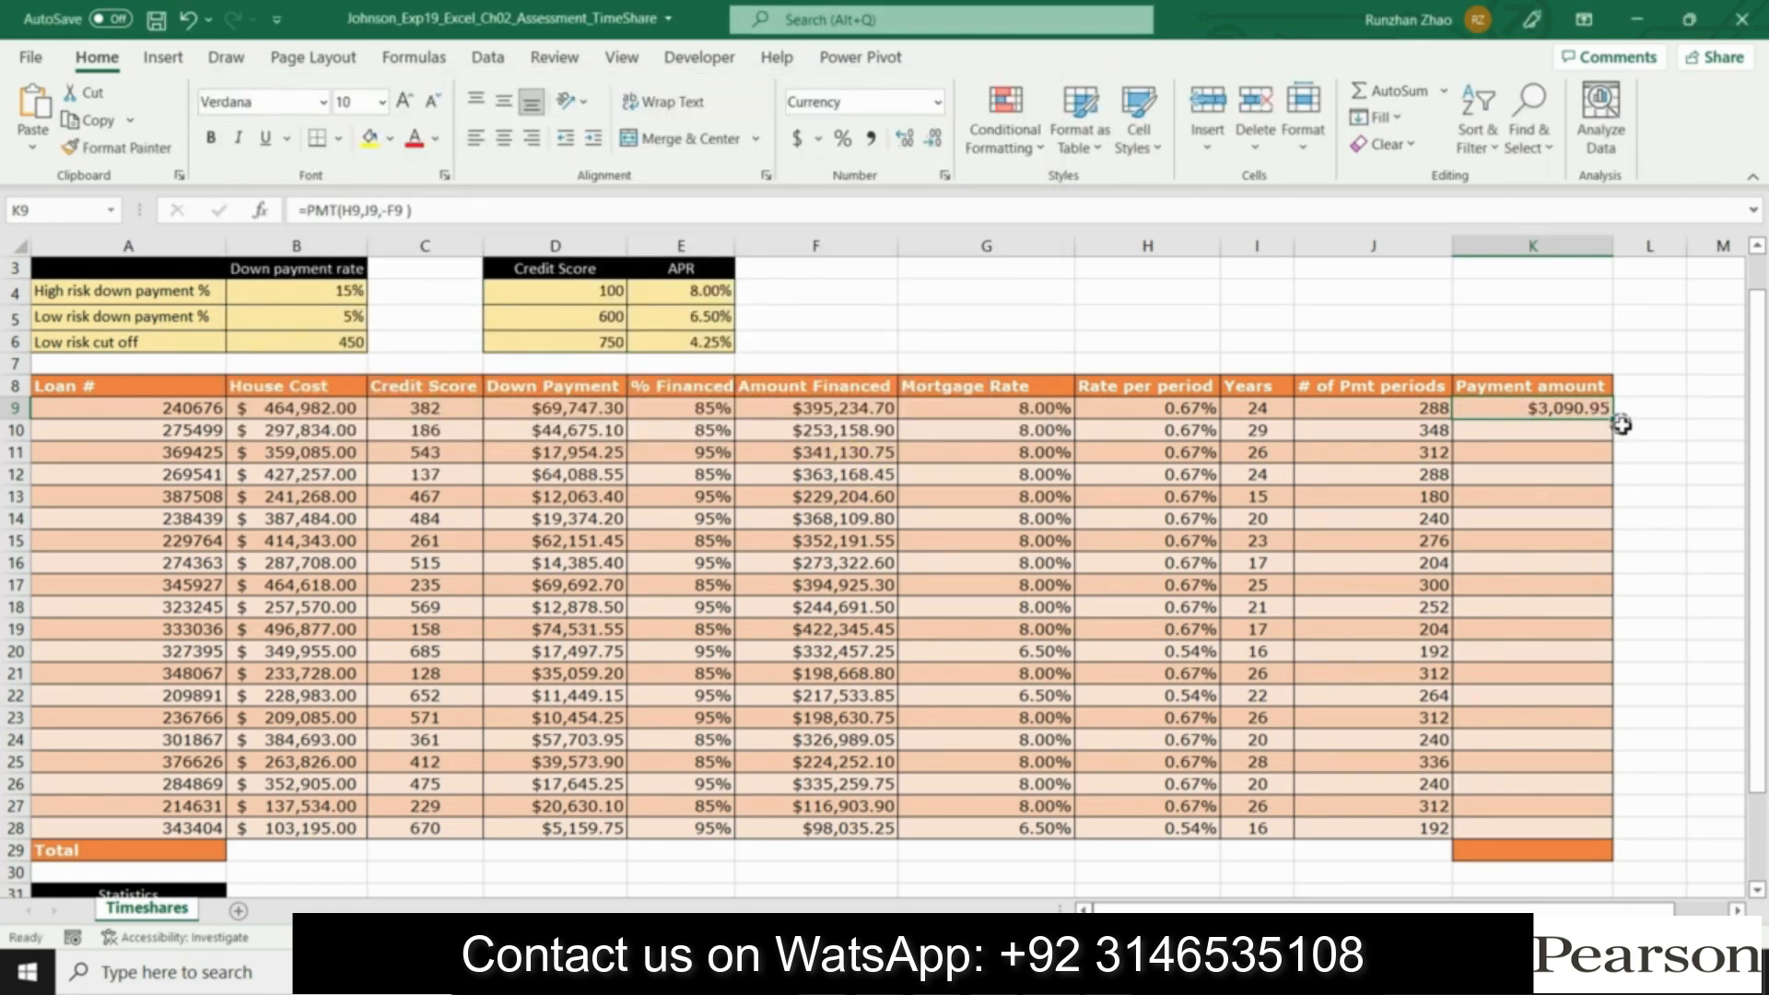
Step: Fill the K9 formula down the Payment amount column to K28 without formatting
{"action": "left_click_drag", "start_coordinate": [1613, 421], "coordinate": [1636, 841]}
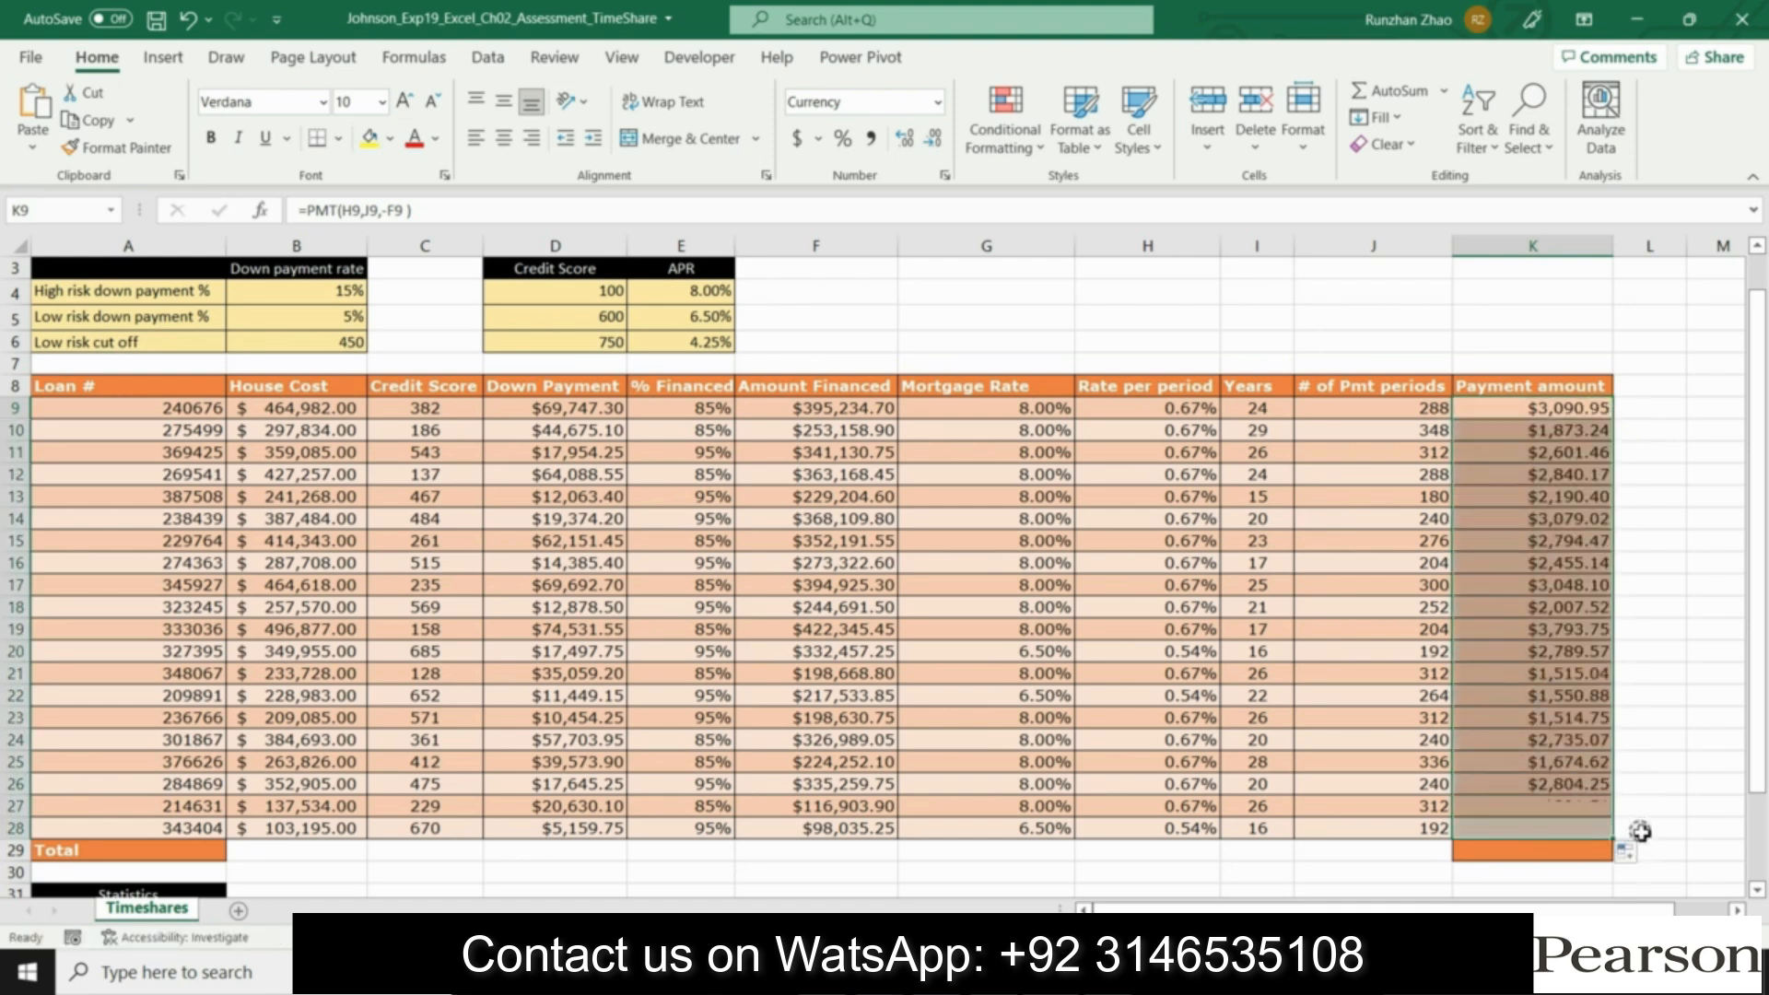
{"action": "left_click", "coordinate": [1627, 852]}
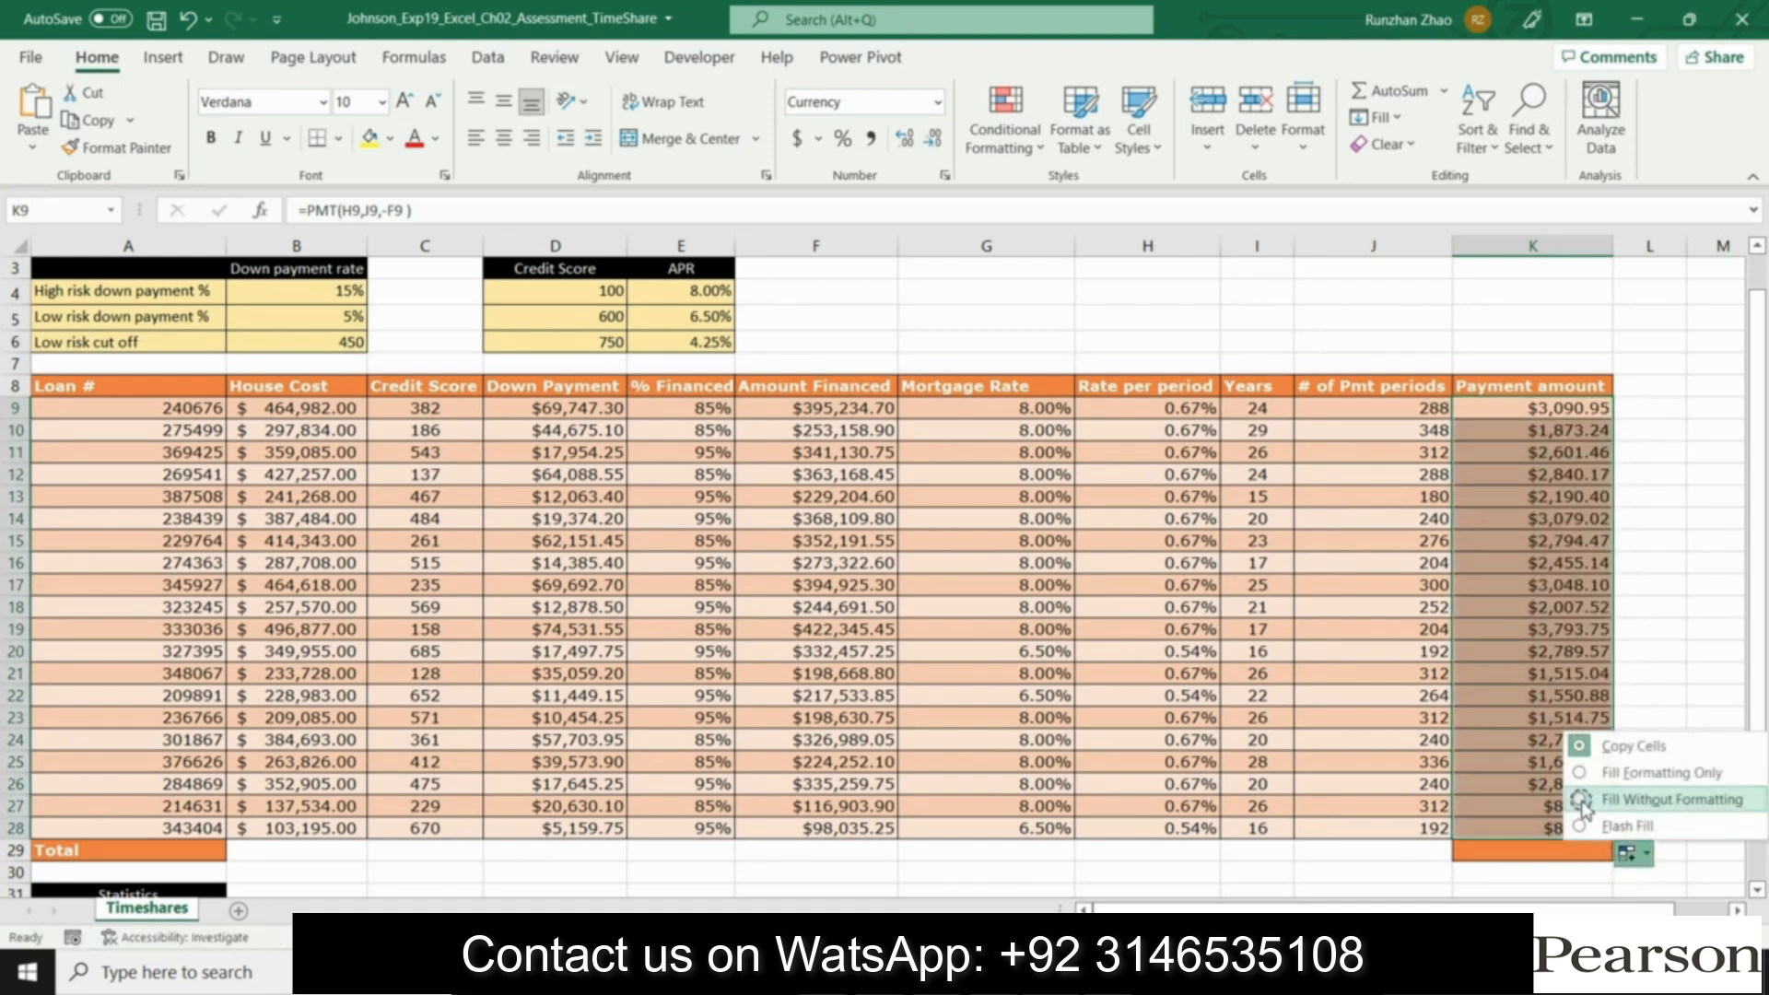
{"action": "left_click", "coordinate": [1622, 799]}
{"action": "left_click", "coordinate": [1663, 539]}
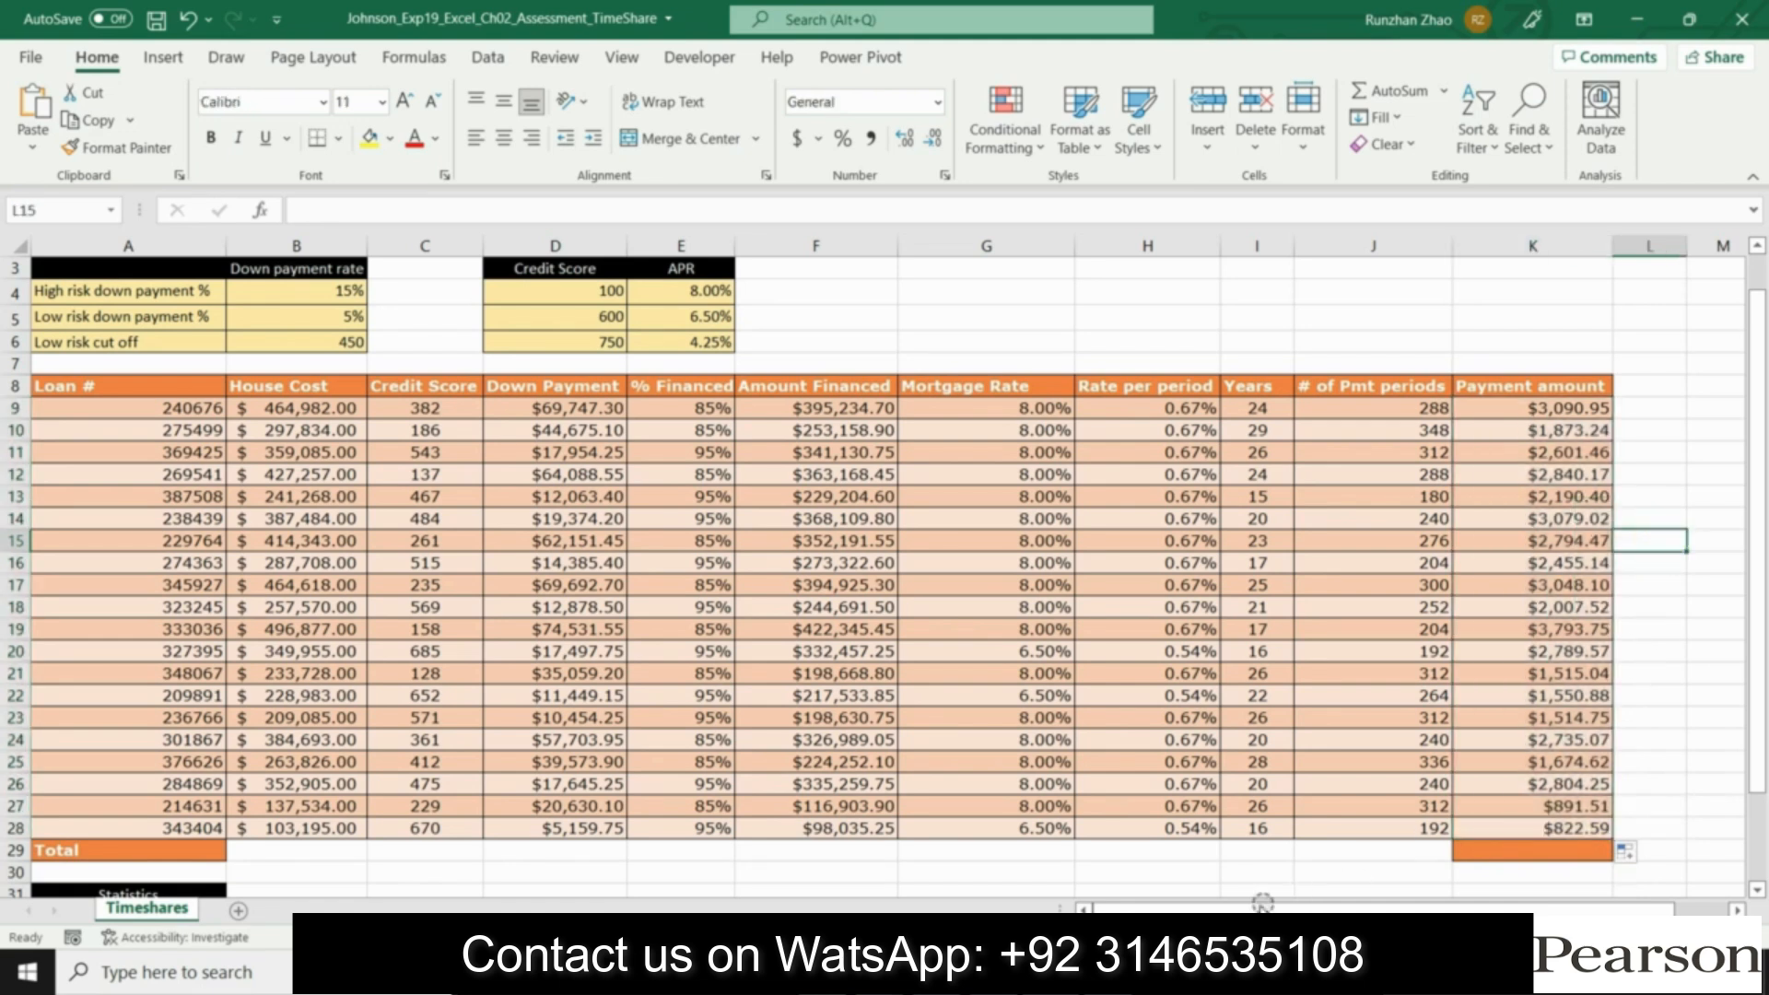
Step: Switch to the Word instructions and move the yellow highlight from item 10 to item 11
{"action": "key", "text": "alt+Tab"}
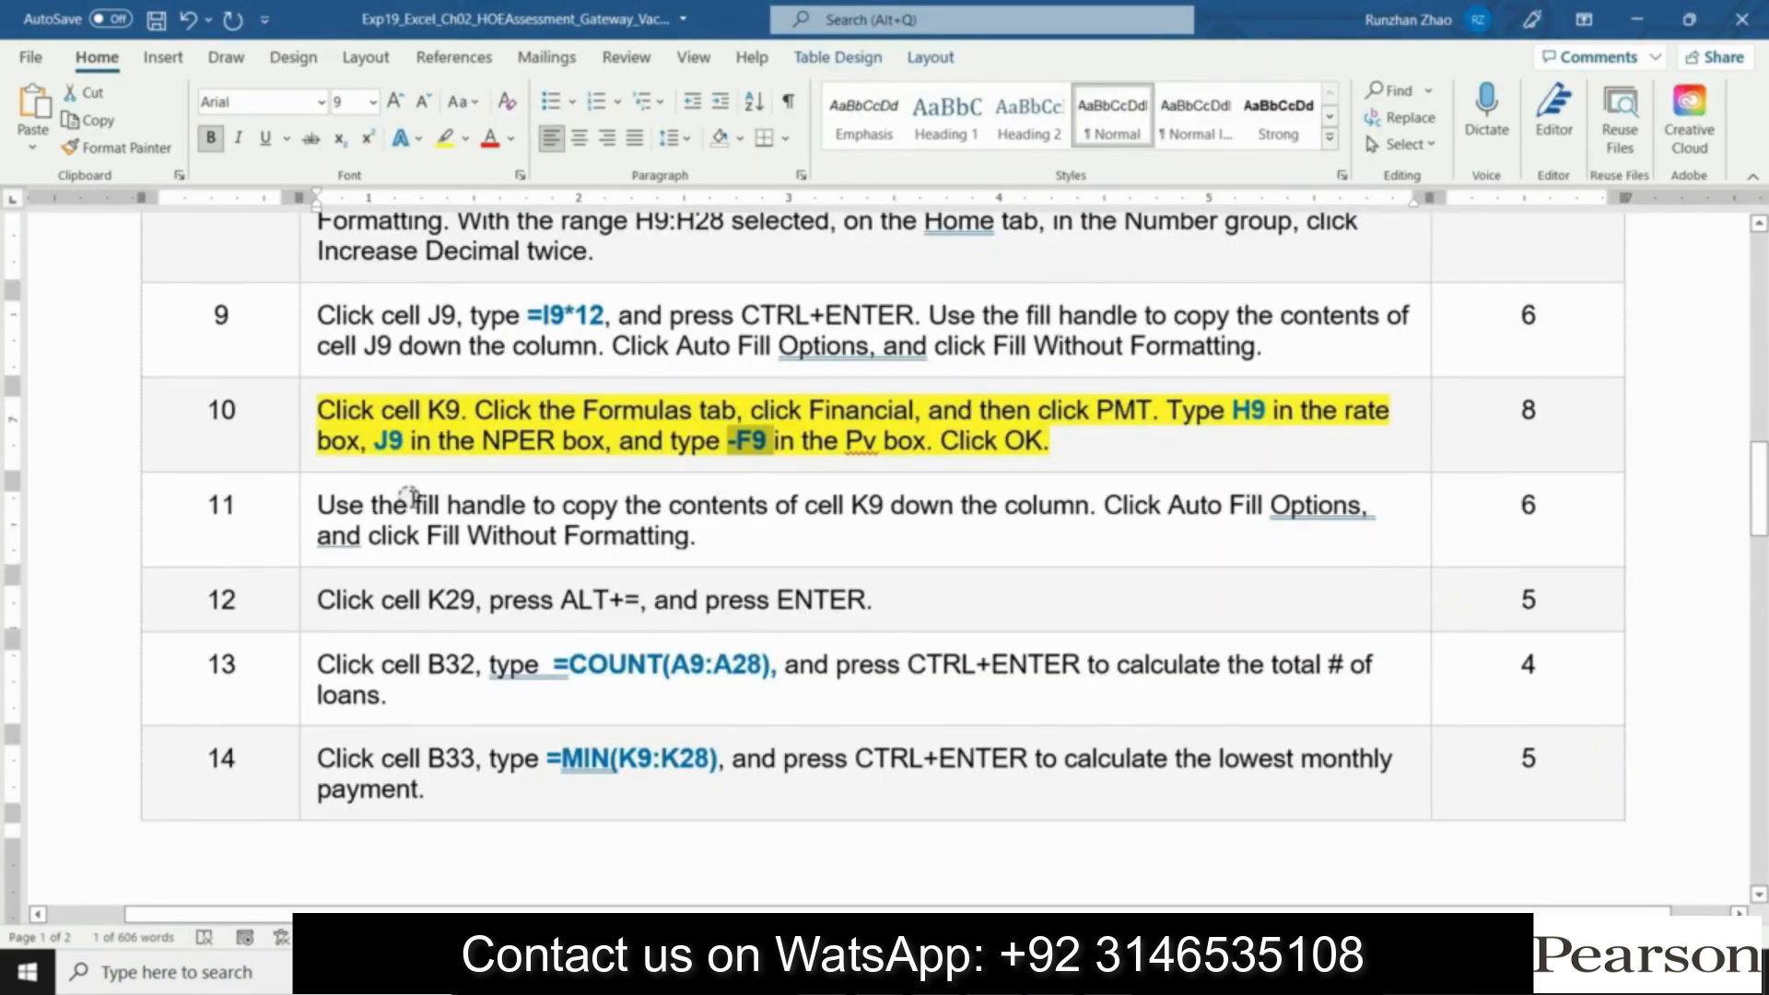
{"action": "left_click", "coordinate": [311, 453]}
{"action": "left_click", "coordinate": [426, 414]}
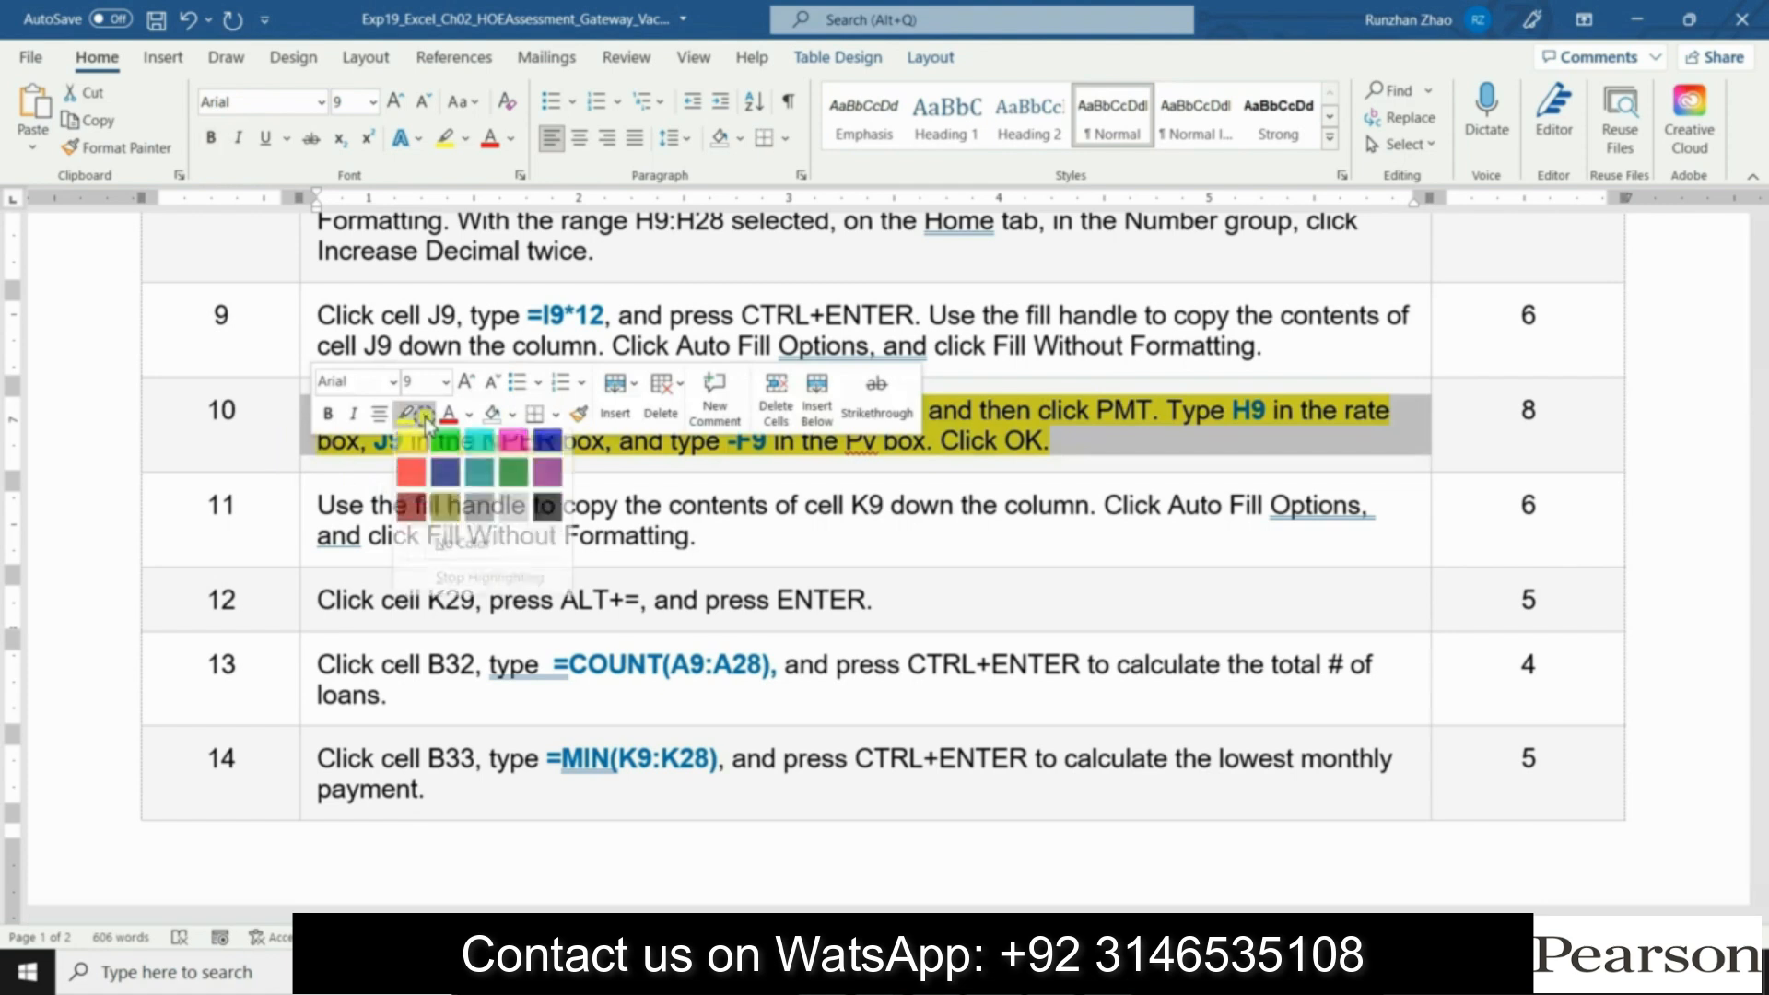
{"action": "left_click", "coordinate": [418, 555]}
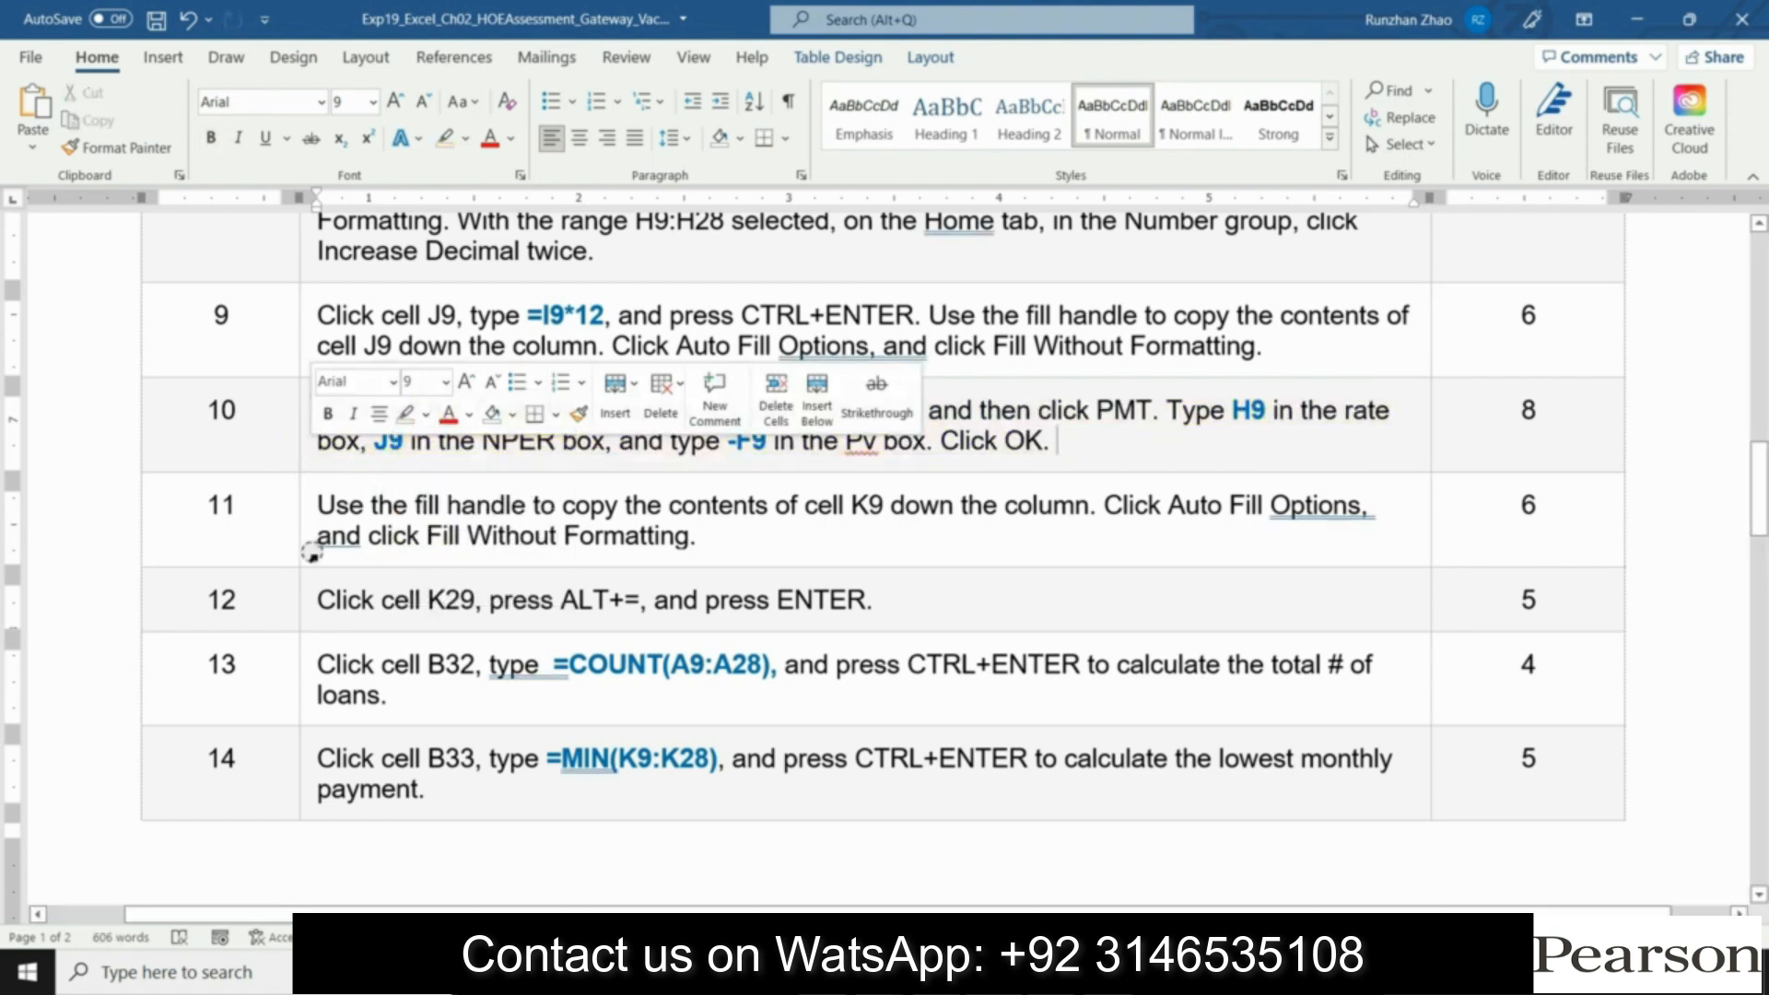
{"action": "left_click", "coordinate": [311, 548]}
{"action": "left_click", "coordinate": [426, 522]}
{"action": "left_click", "coordinate": [406, 554]}
{"action": "left_click", "coordinate": [848, 553]}
Step: Remove the highlight from item 11 of the instructions and highlight item 12 in yellow
{"action": "left_click_drag", "start_coordinate": [1759, 491], "coordinate": [1758, 509]}
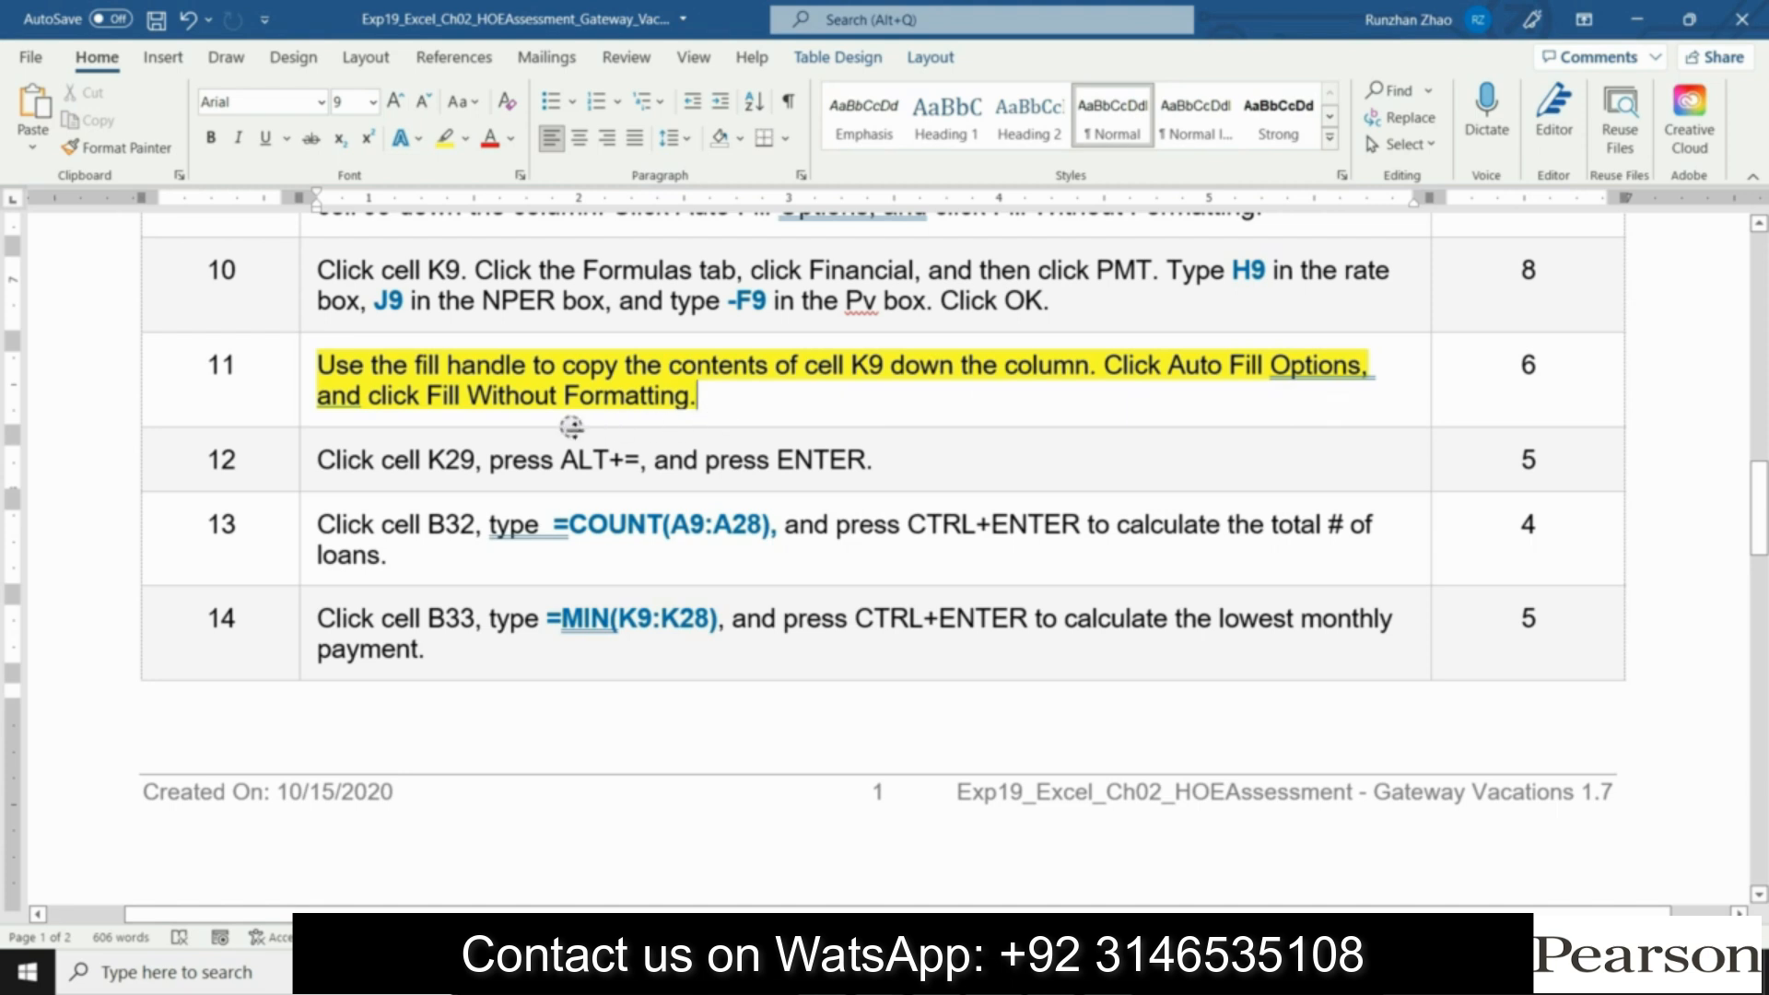
{"action": "left_click", "coordinate": [307, 407]}
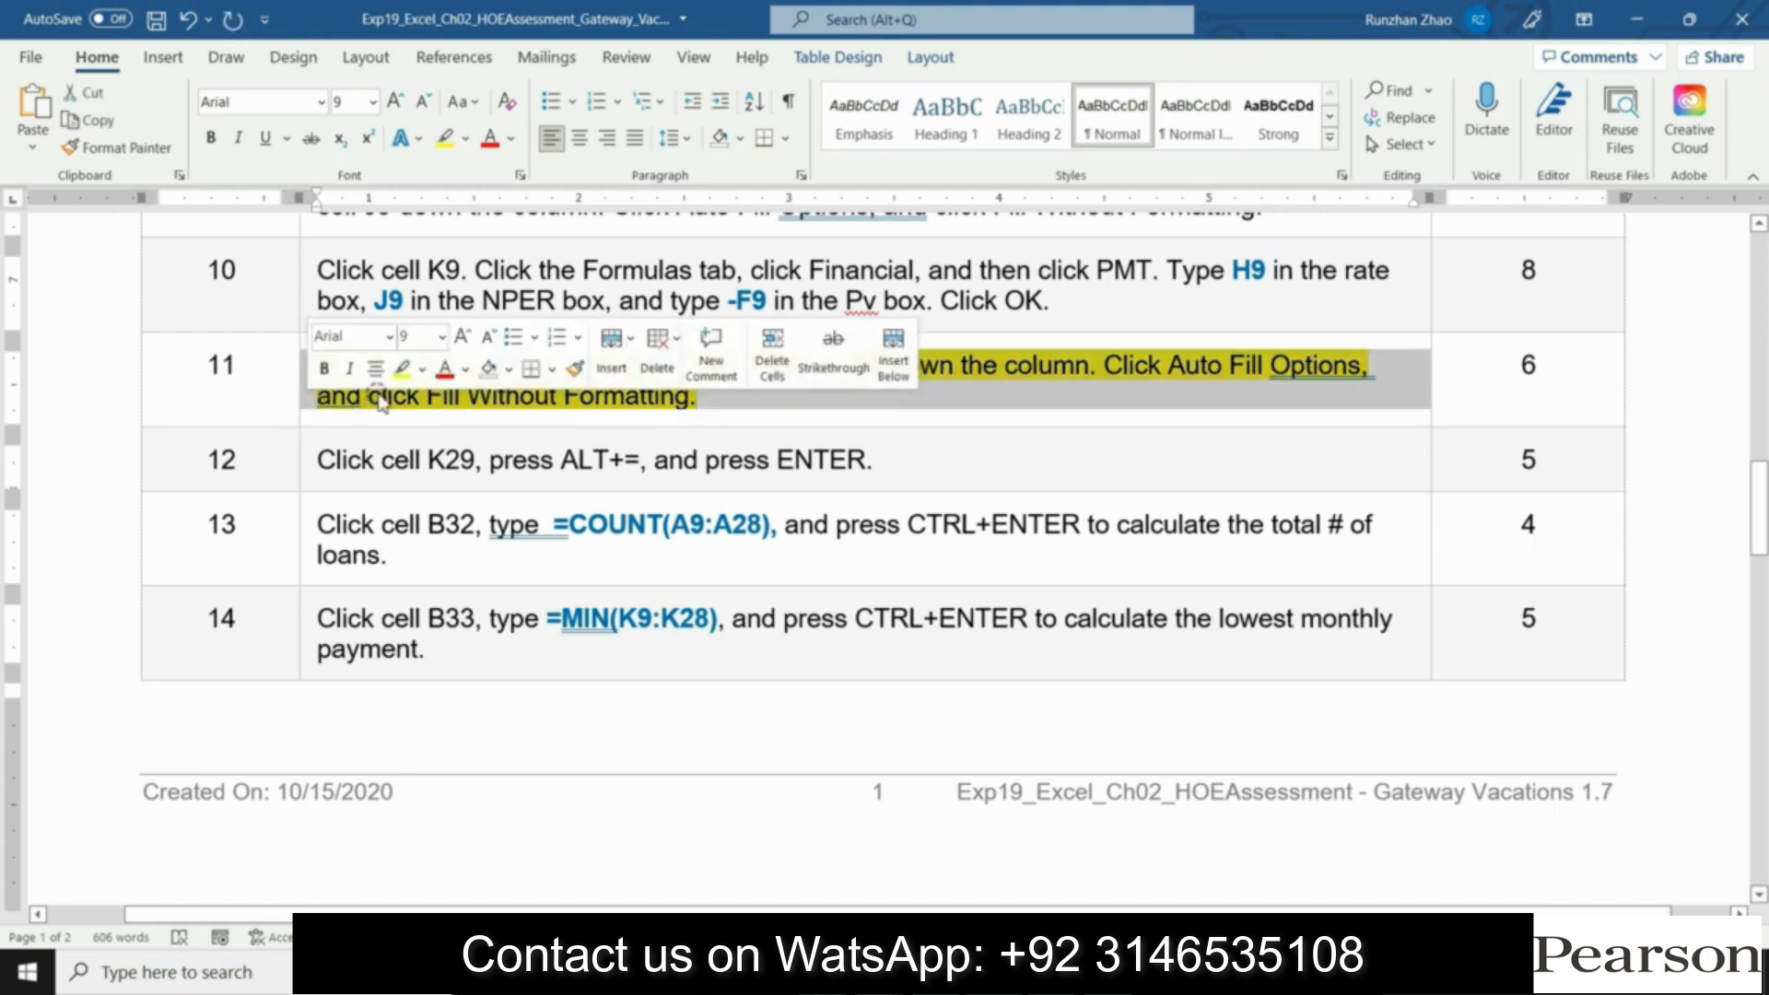
{"action": "left_click", "coordinate": [422, 369]}
{"action": "left_click", "coordinate": [411, 512]}
{"action": "left_click", "coordinate": [300, 461]}
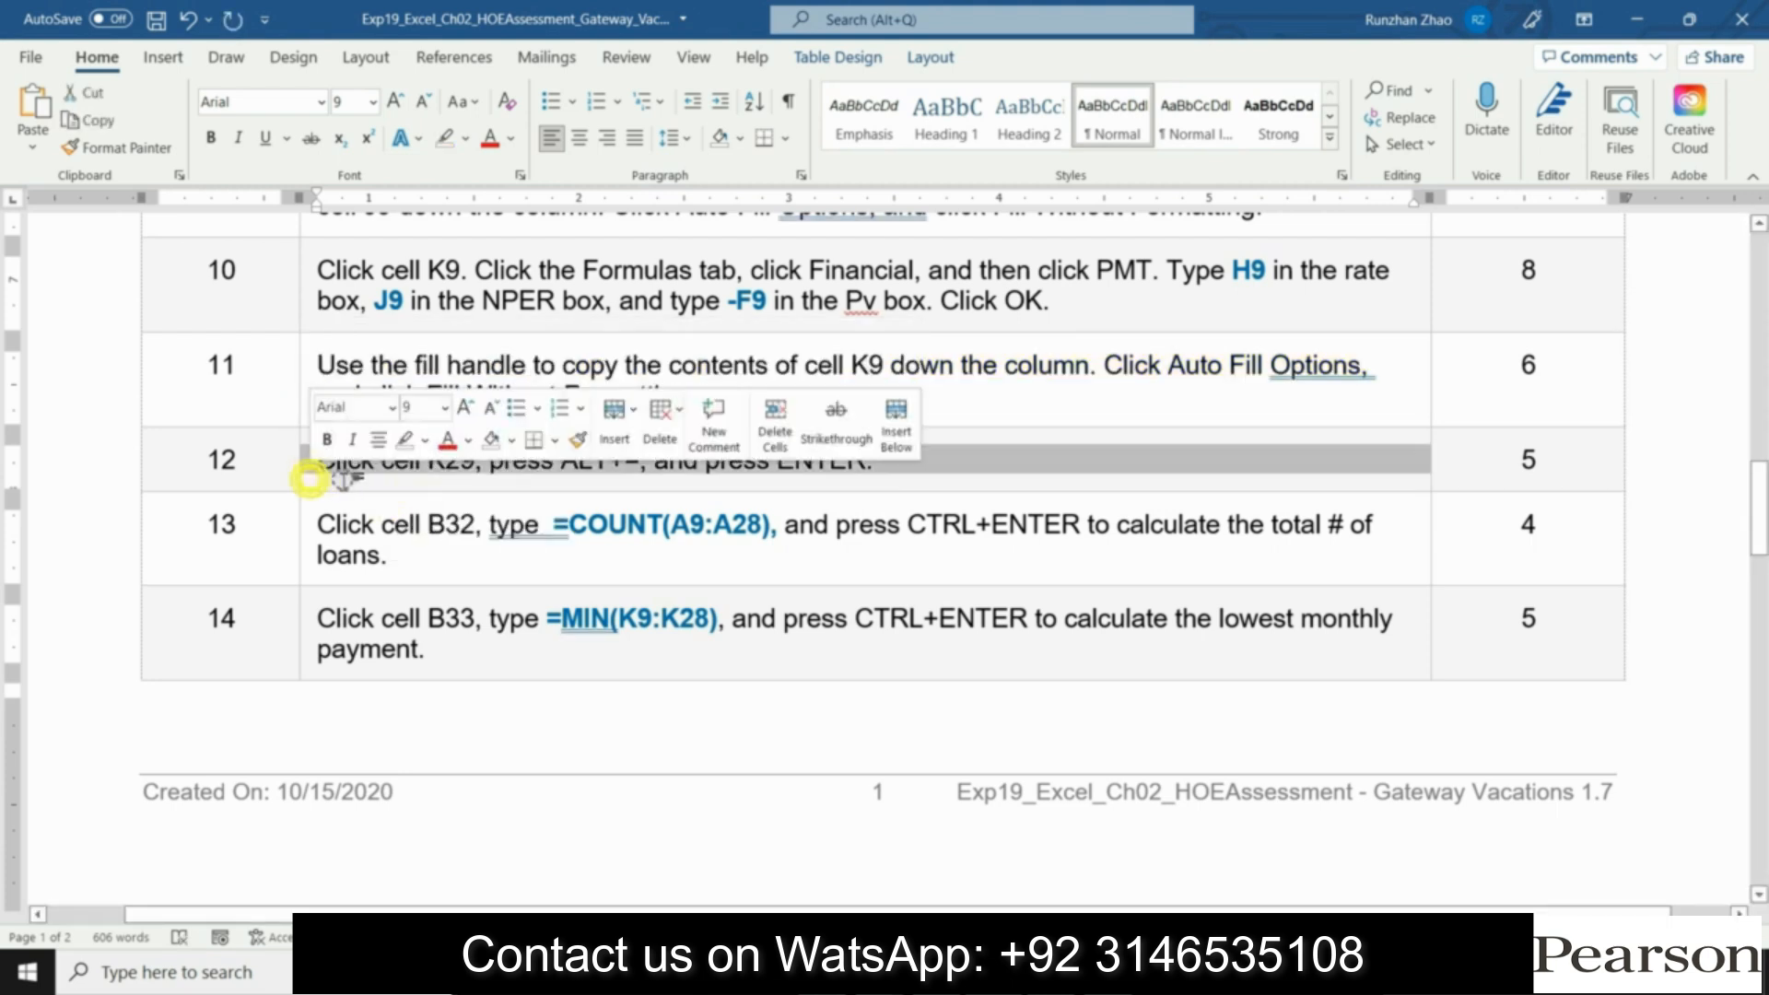
{"action": "left_click", "coordinate": [424, 441]}
{"action": "left_click", "coordinate": [411, 473]}
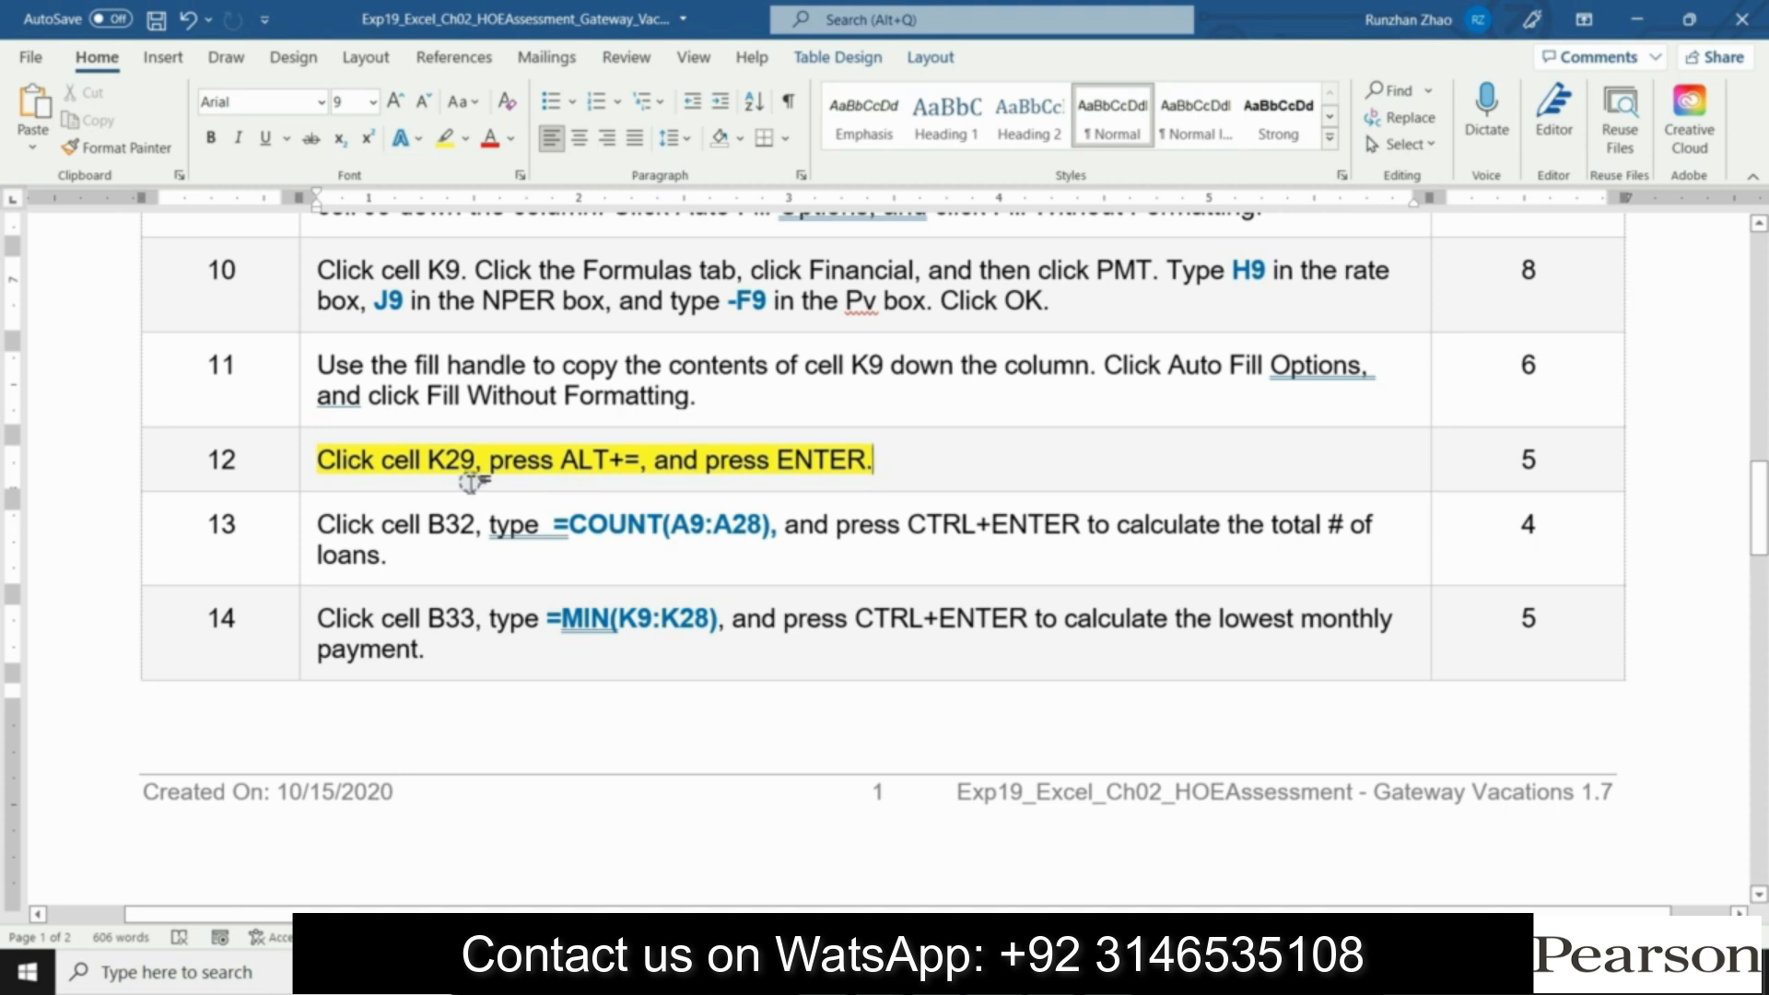
Step: Return to the Excel workbook, total the Payment amount column in cell K29 with =SUM(K9:K28), and check the cell's formula
{"action": "key", "text": "alt+Tab"}
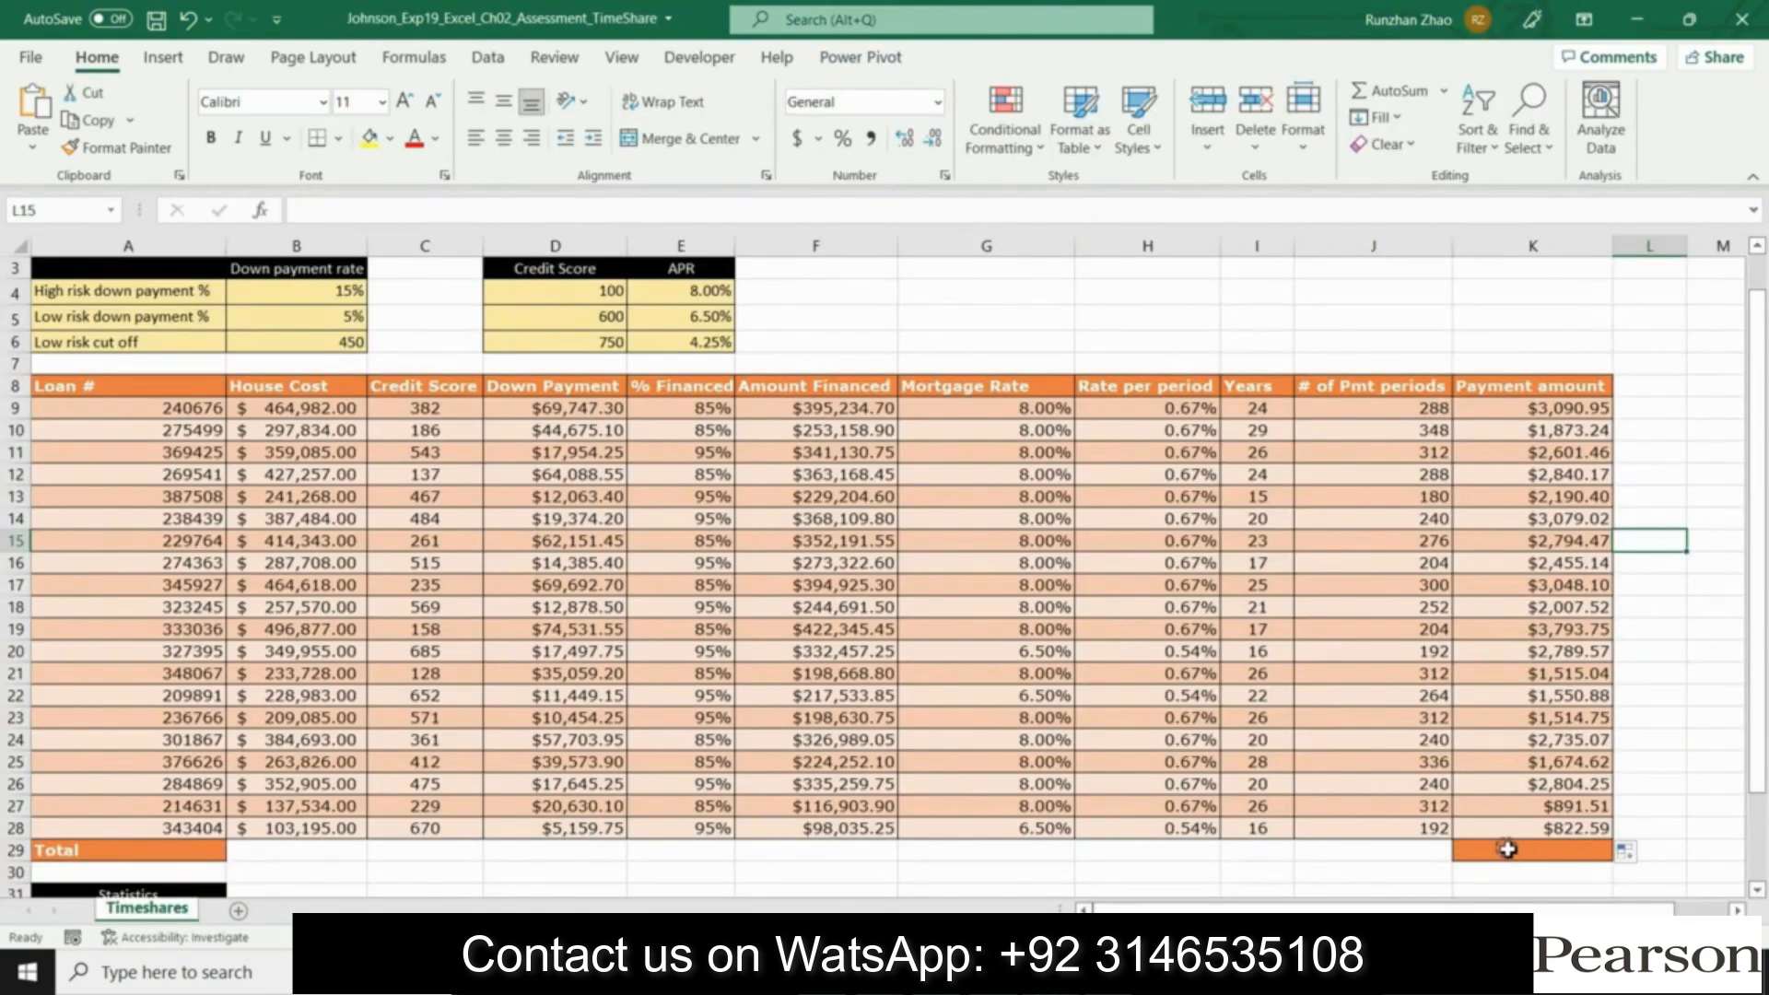
{"action": "left_click", "coordinate": [1522, 851]}
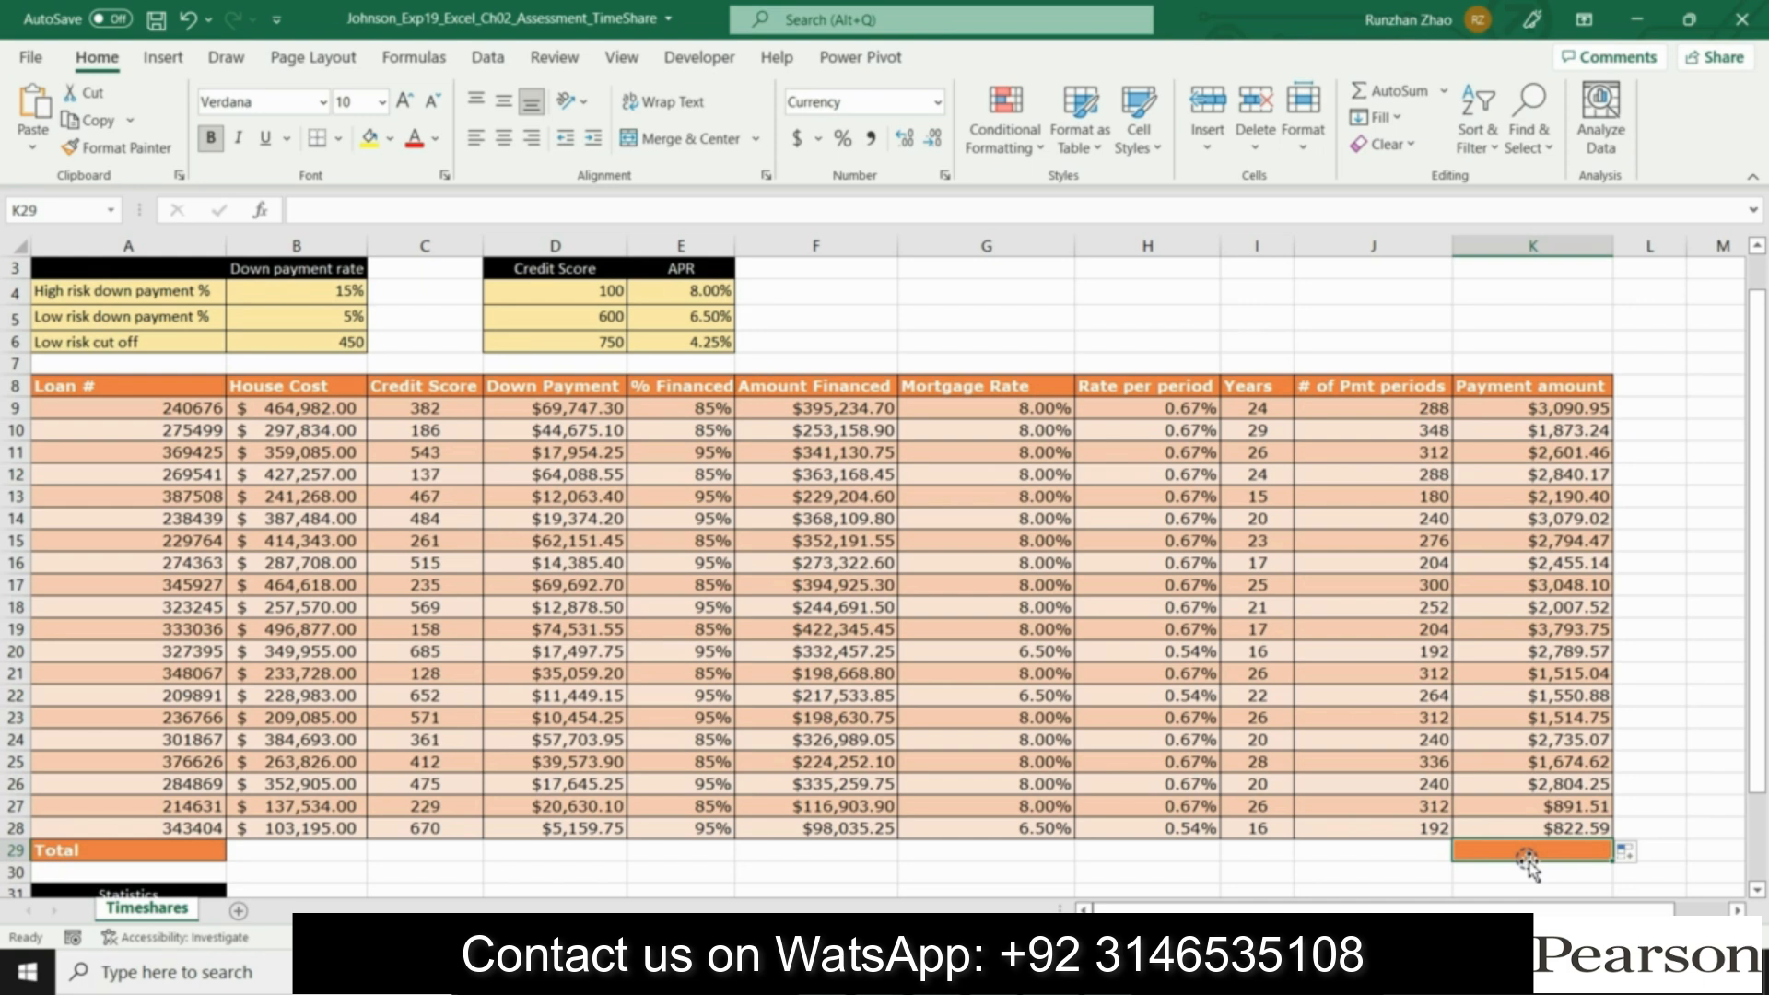
{"action": "key", "text": "alt+equal"}
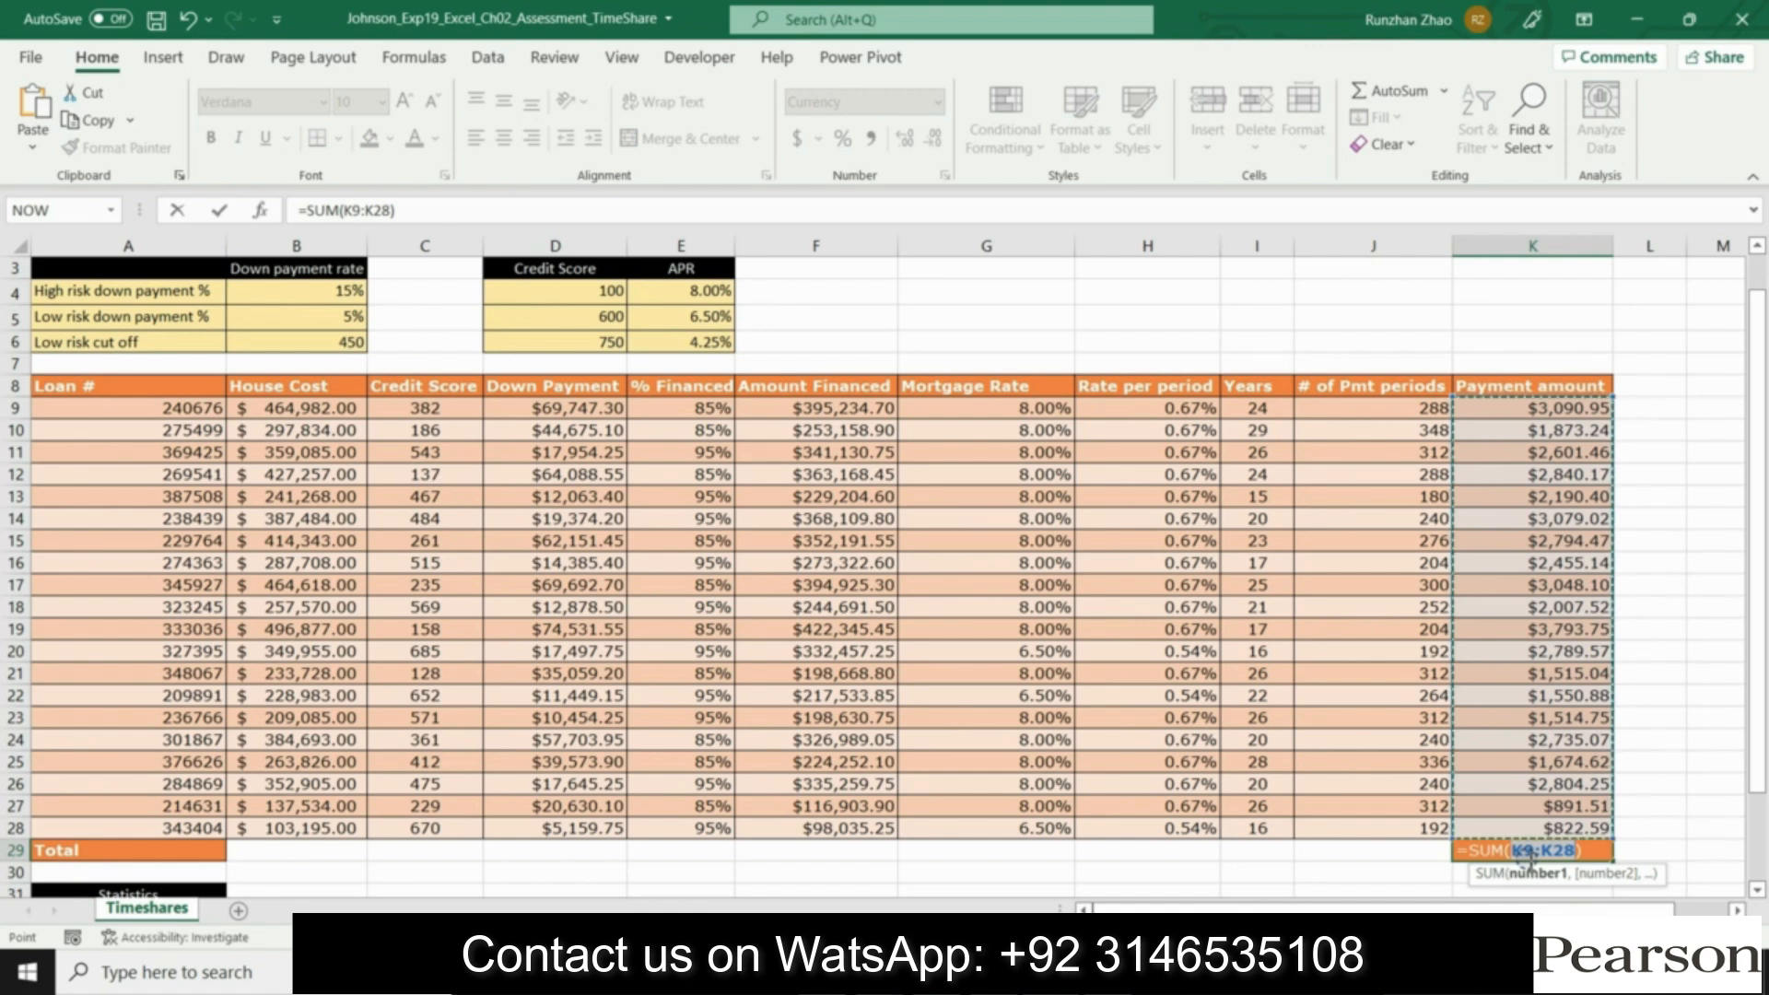
{"action": "key", "text": "Return"}
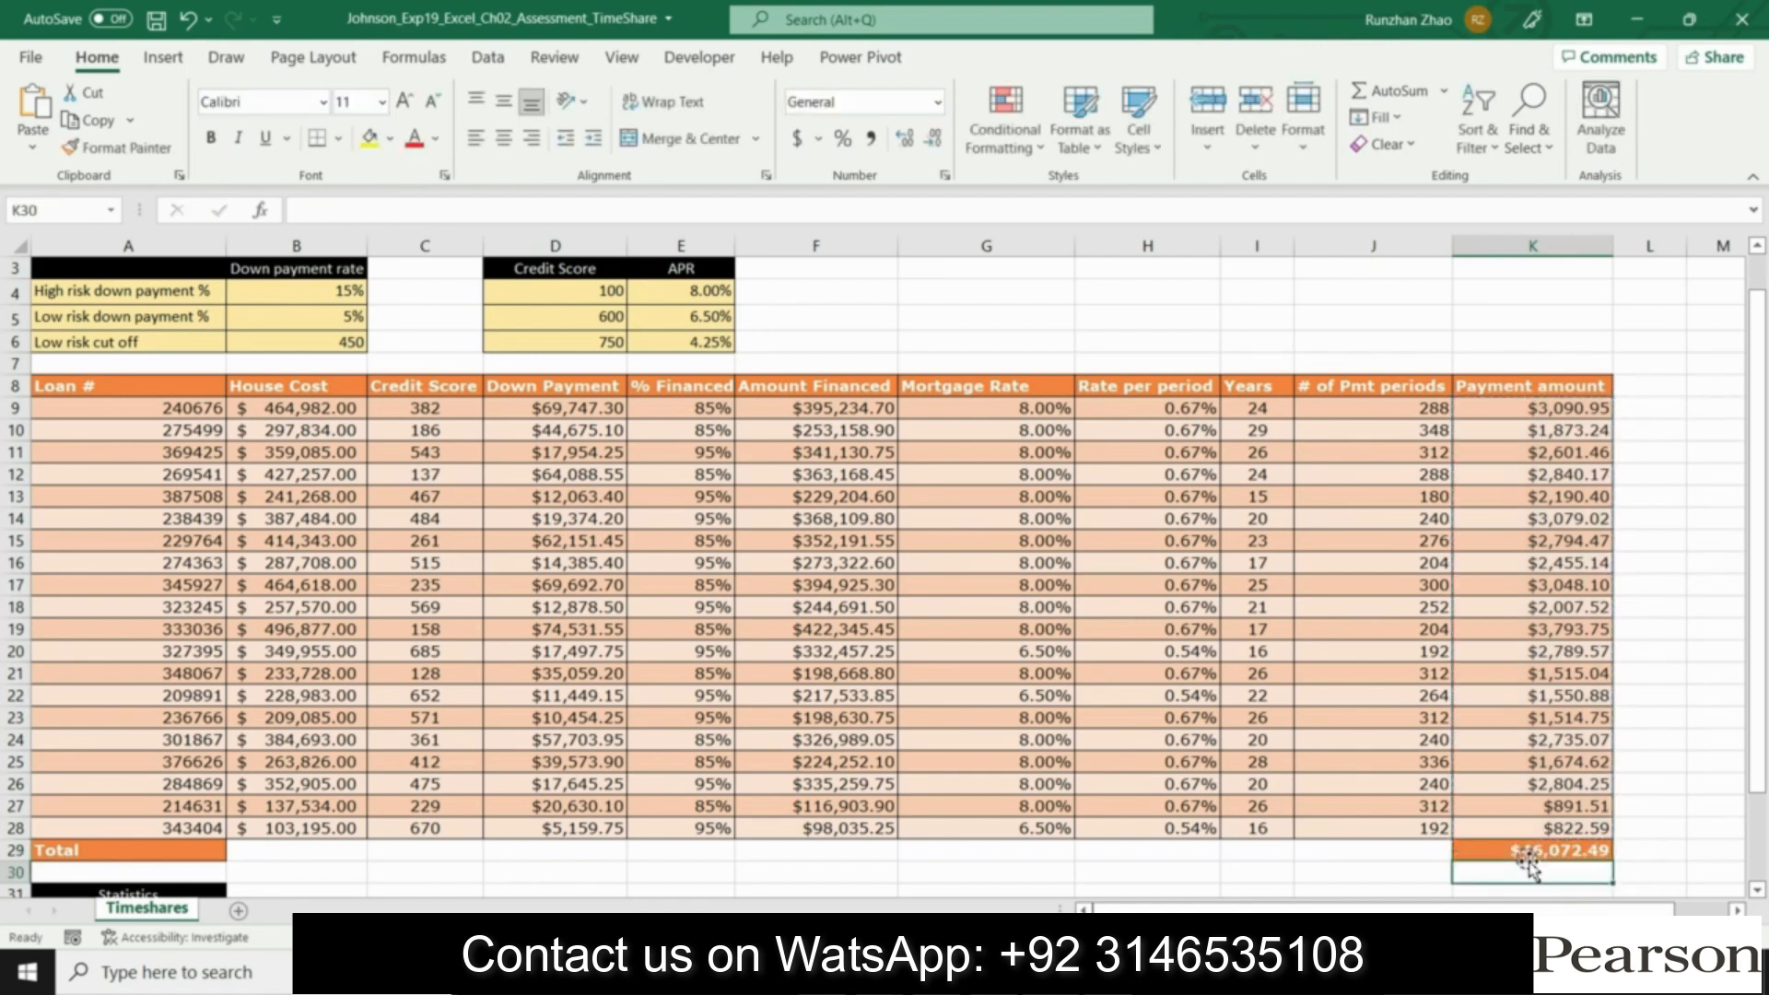
{"action": "left_click", "coordinate": [1484, 849]}
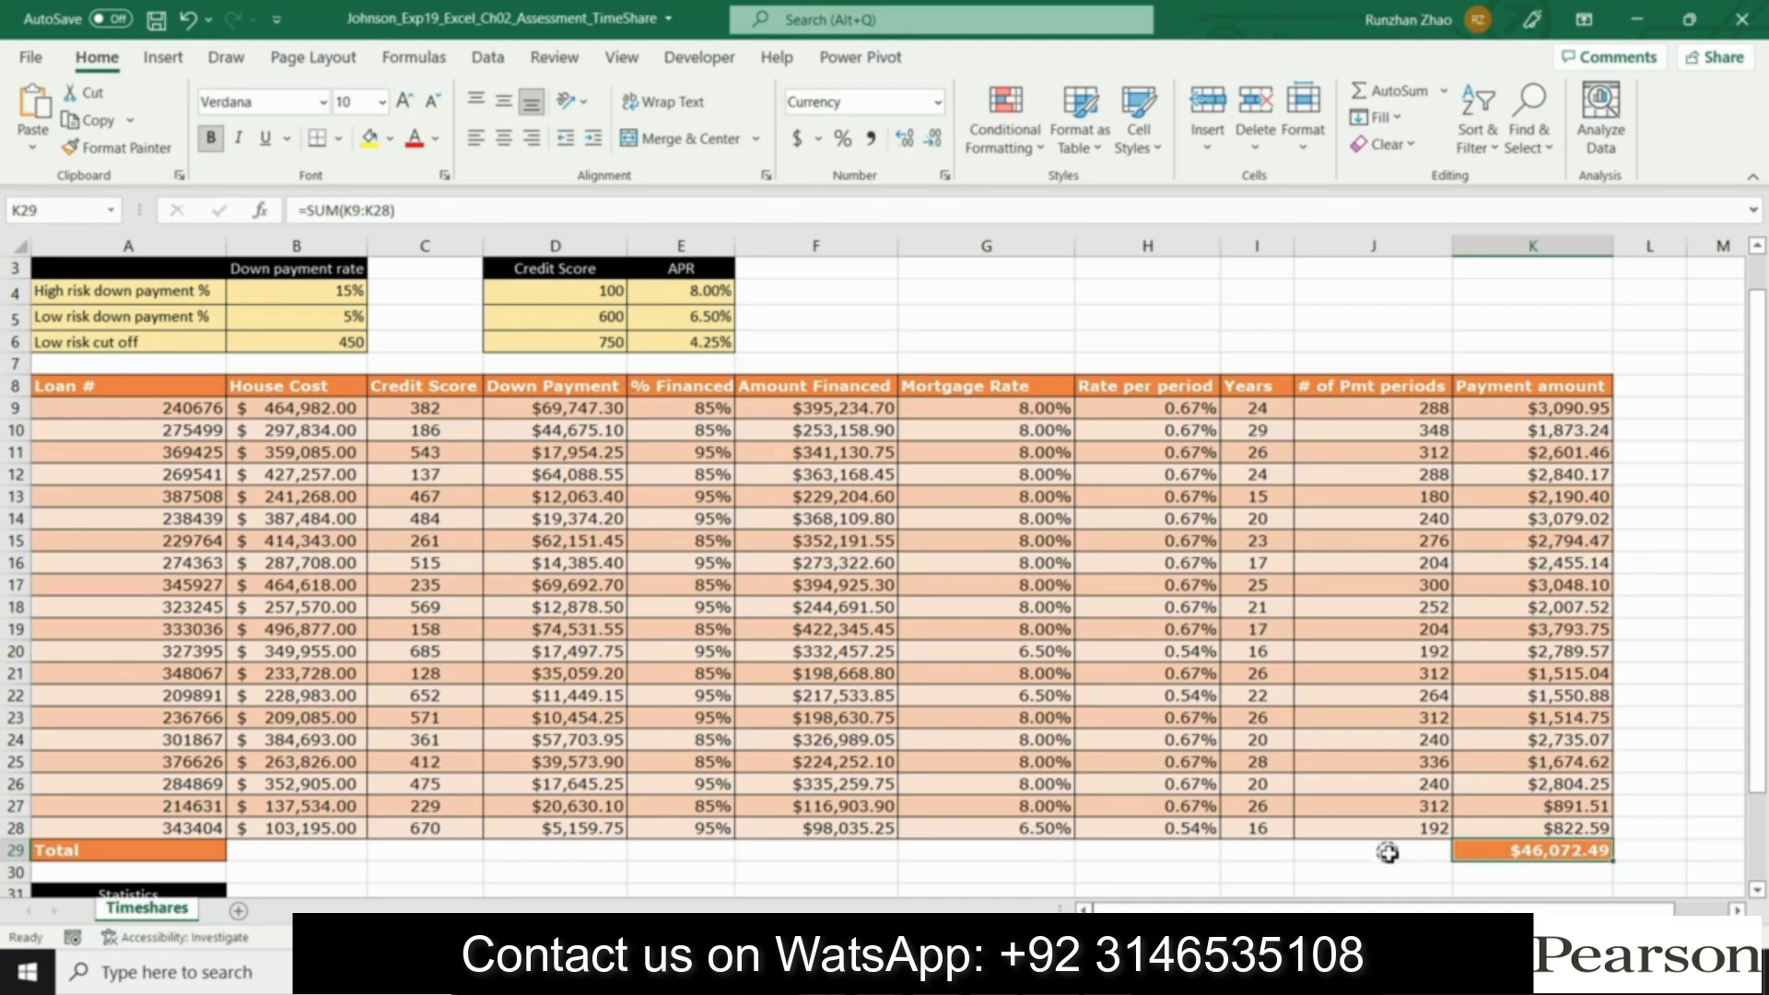
{"action": "left_click", "coordinate": [1641, 850]}
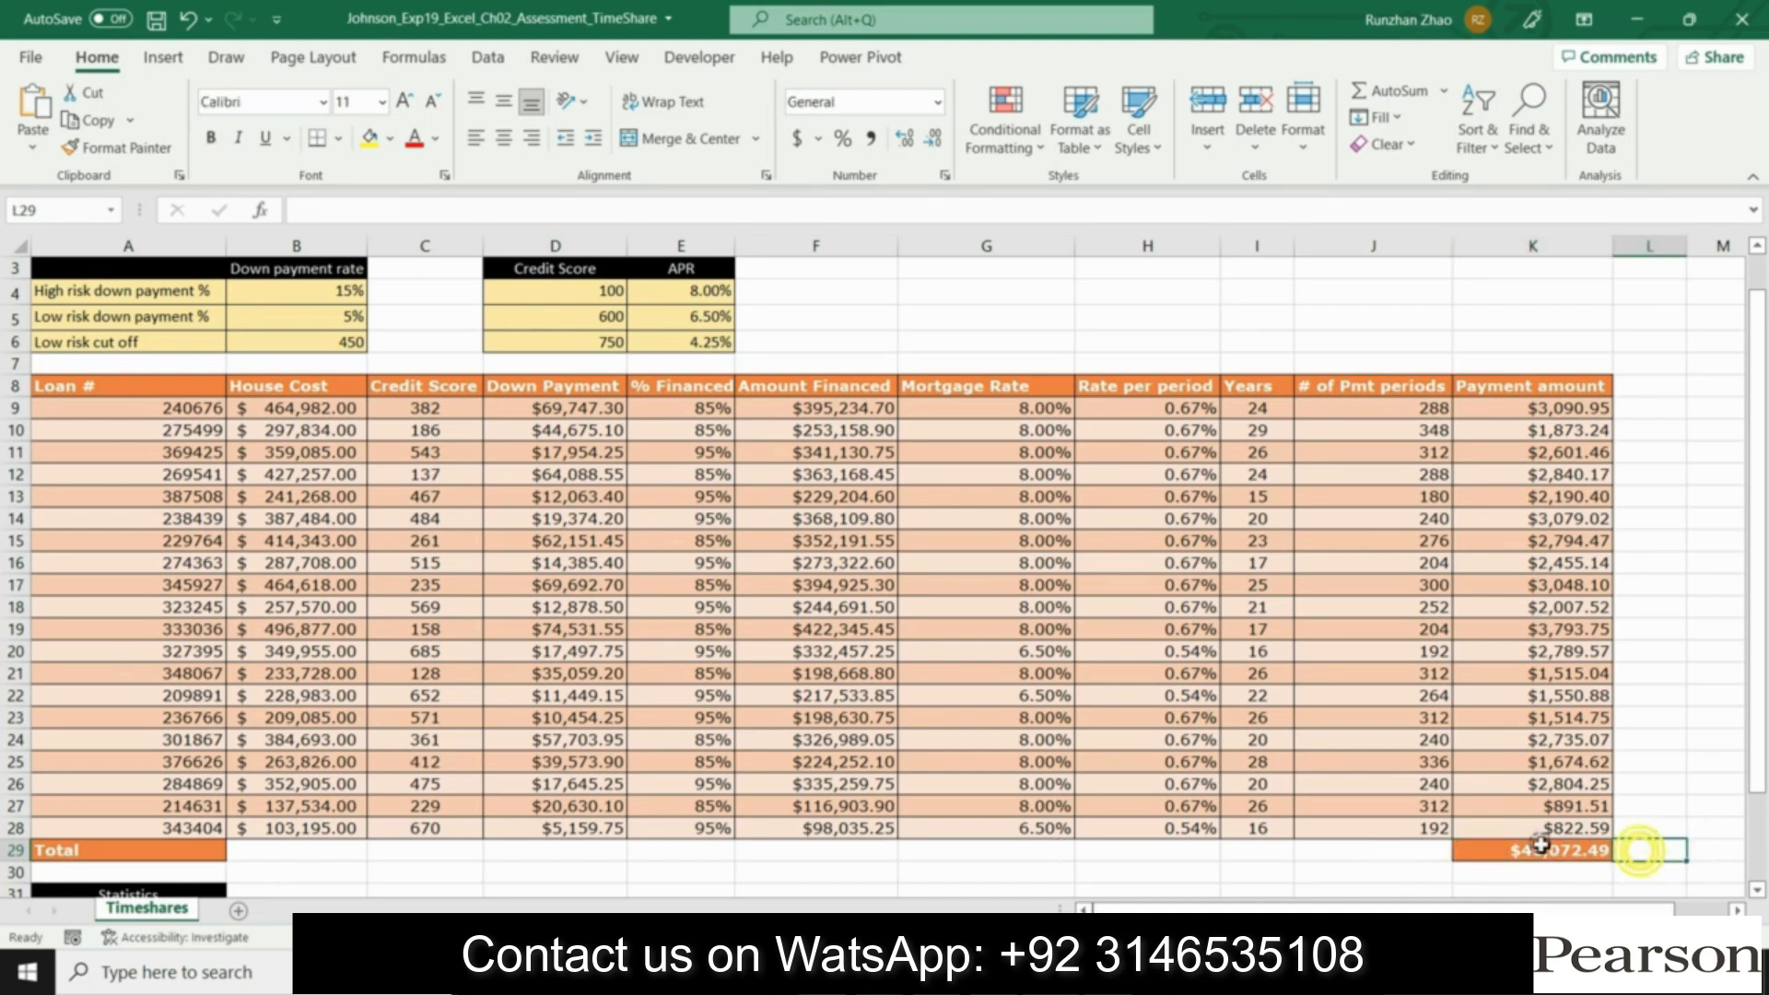
{"action": "left_click", "coordinate": [1541, 850]}
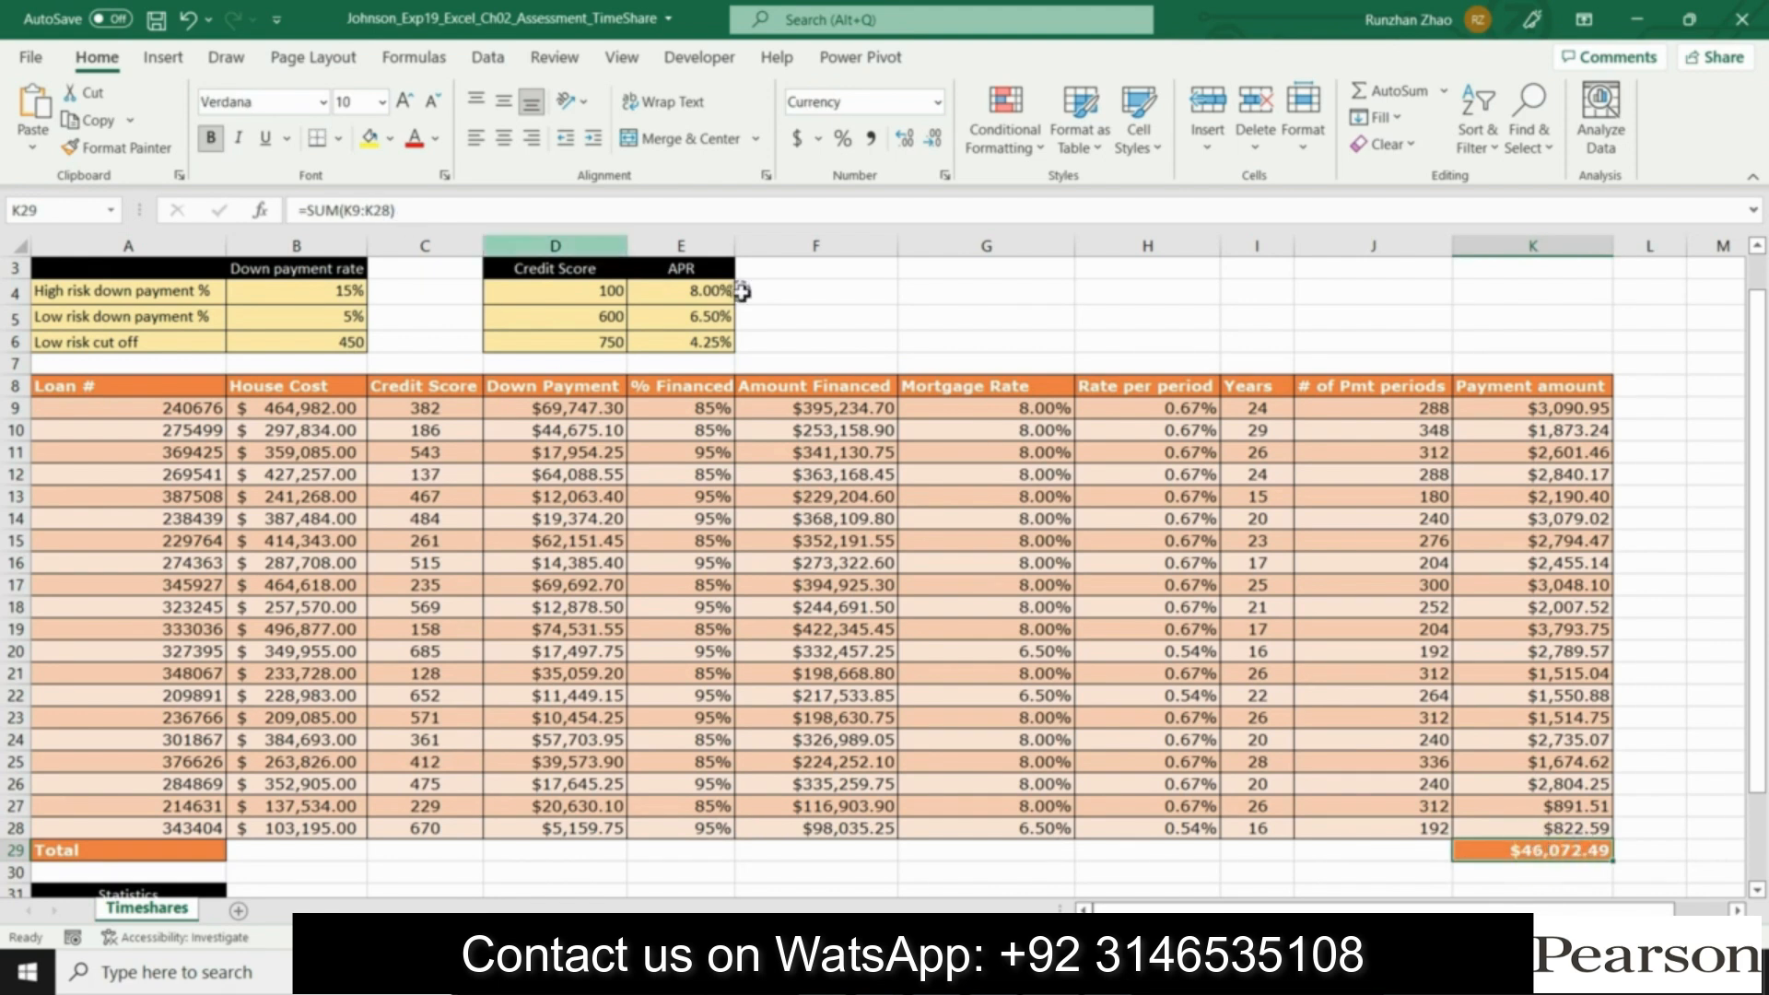
{"action": "left_click", "coordinate": [1649, 843]}
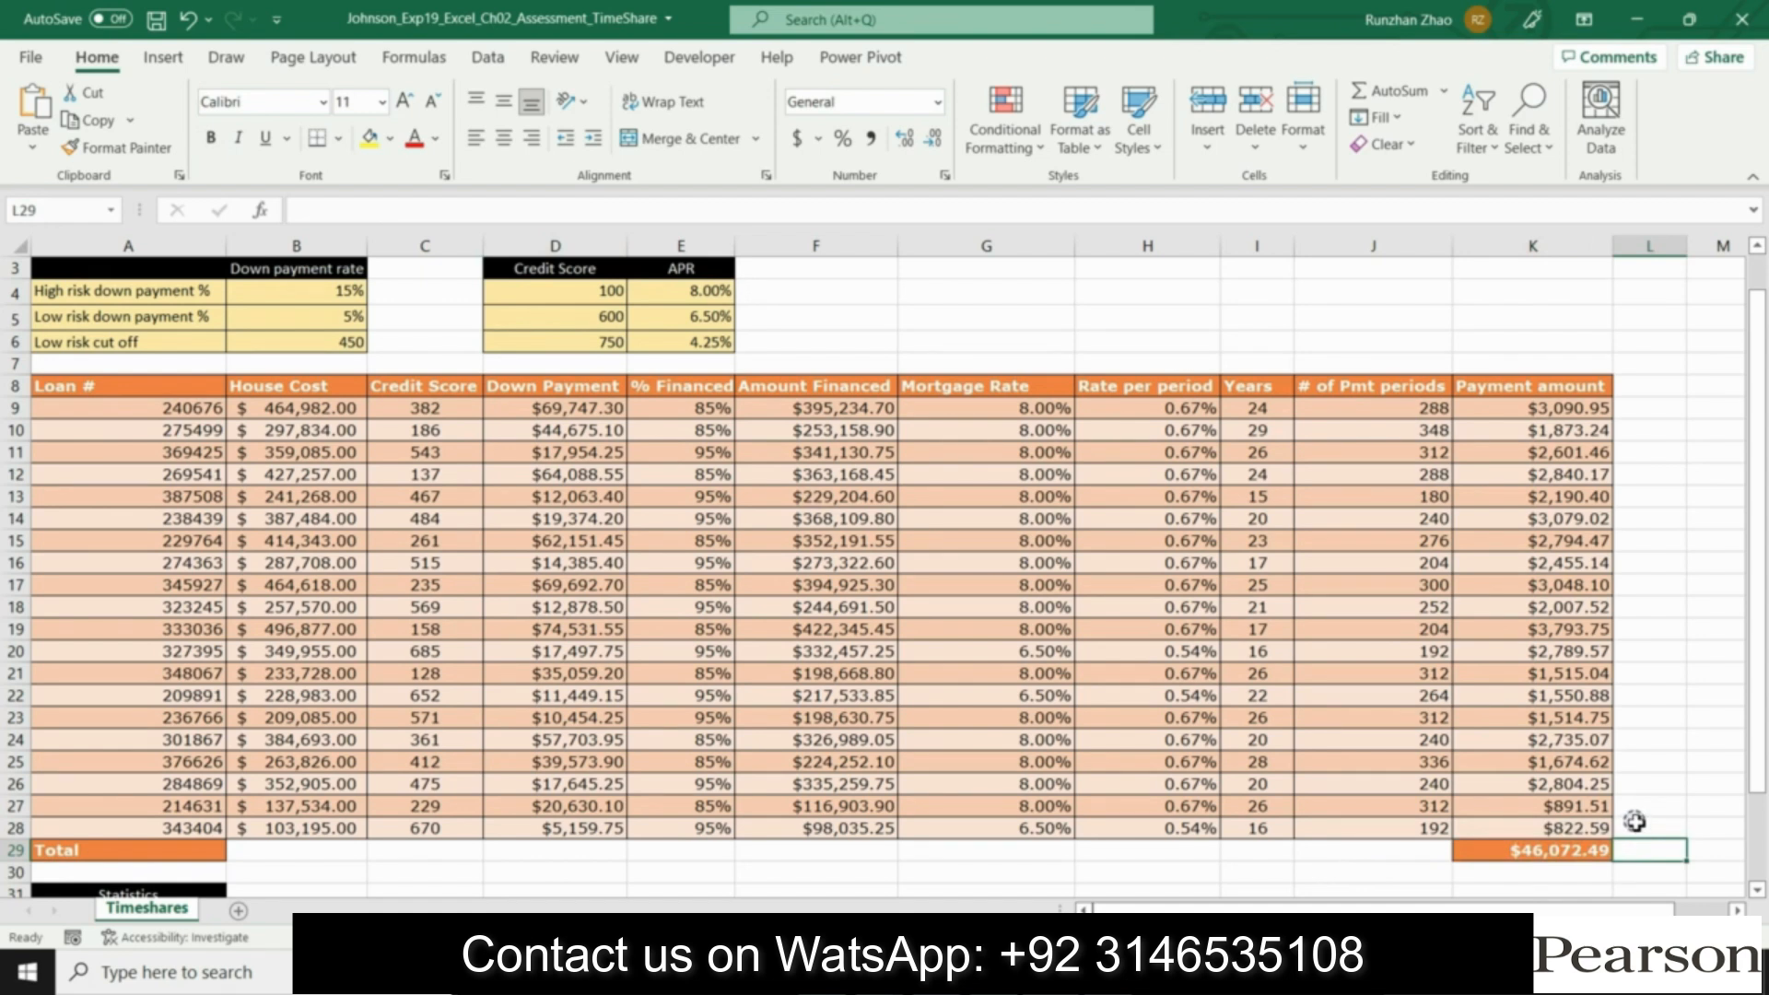
Step: Clear the Payment amount total in cell K29, re-enter it as =SUM(K9:K28), and save the workbook
{"action": "left_click", "coordinate": [1396, 854]}
{"action": "left_click", "coordinate": [1537, 853]}
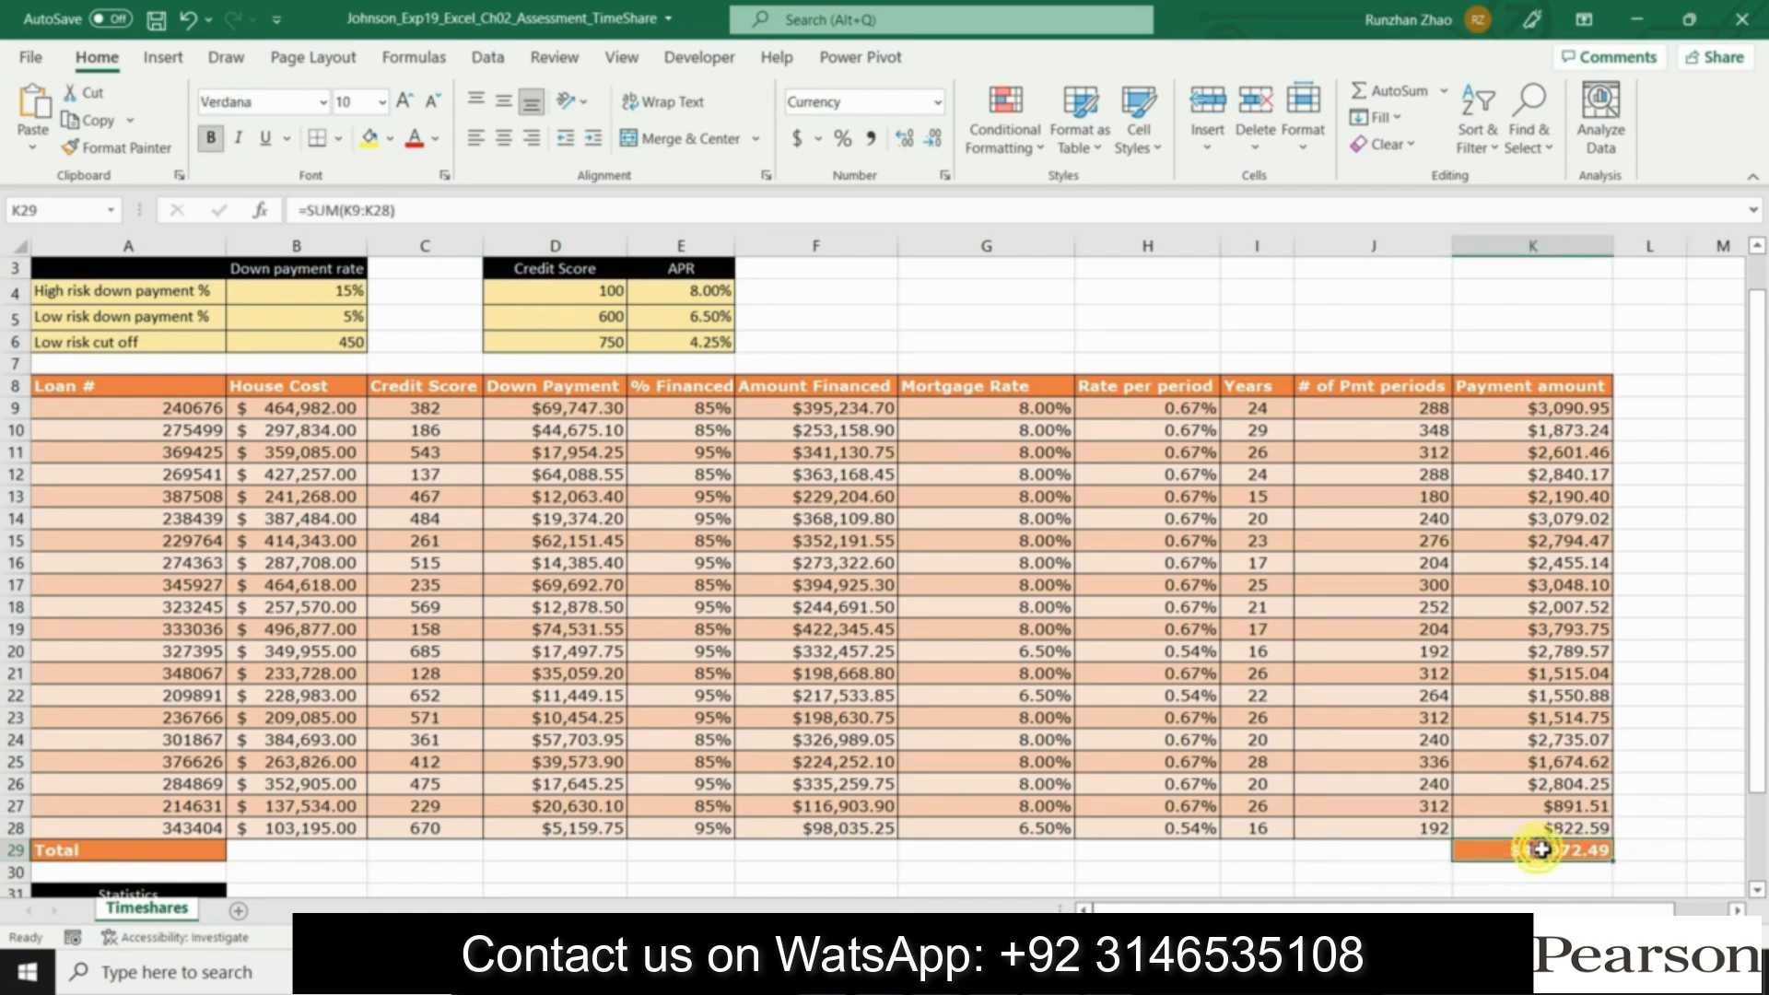
{"action": "left_click_drag", "start_coordinate": [412, 210], "coordinate": [294, 205]}
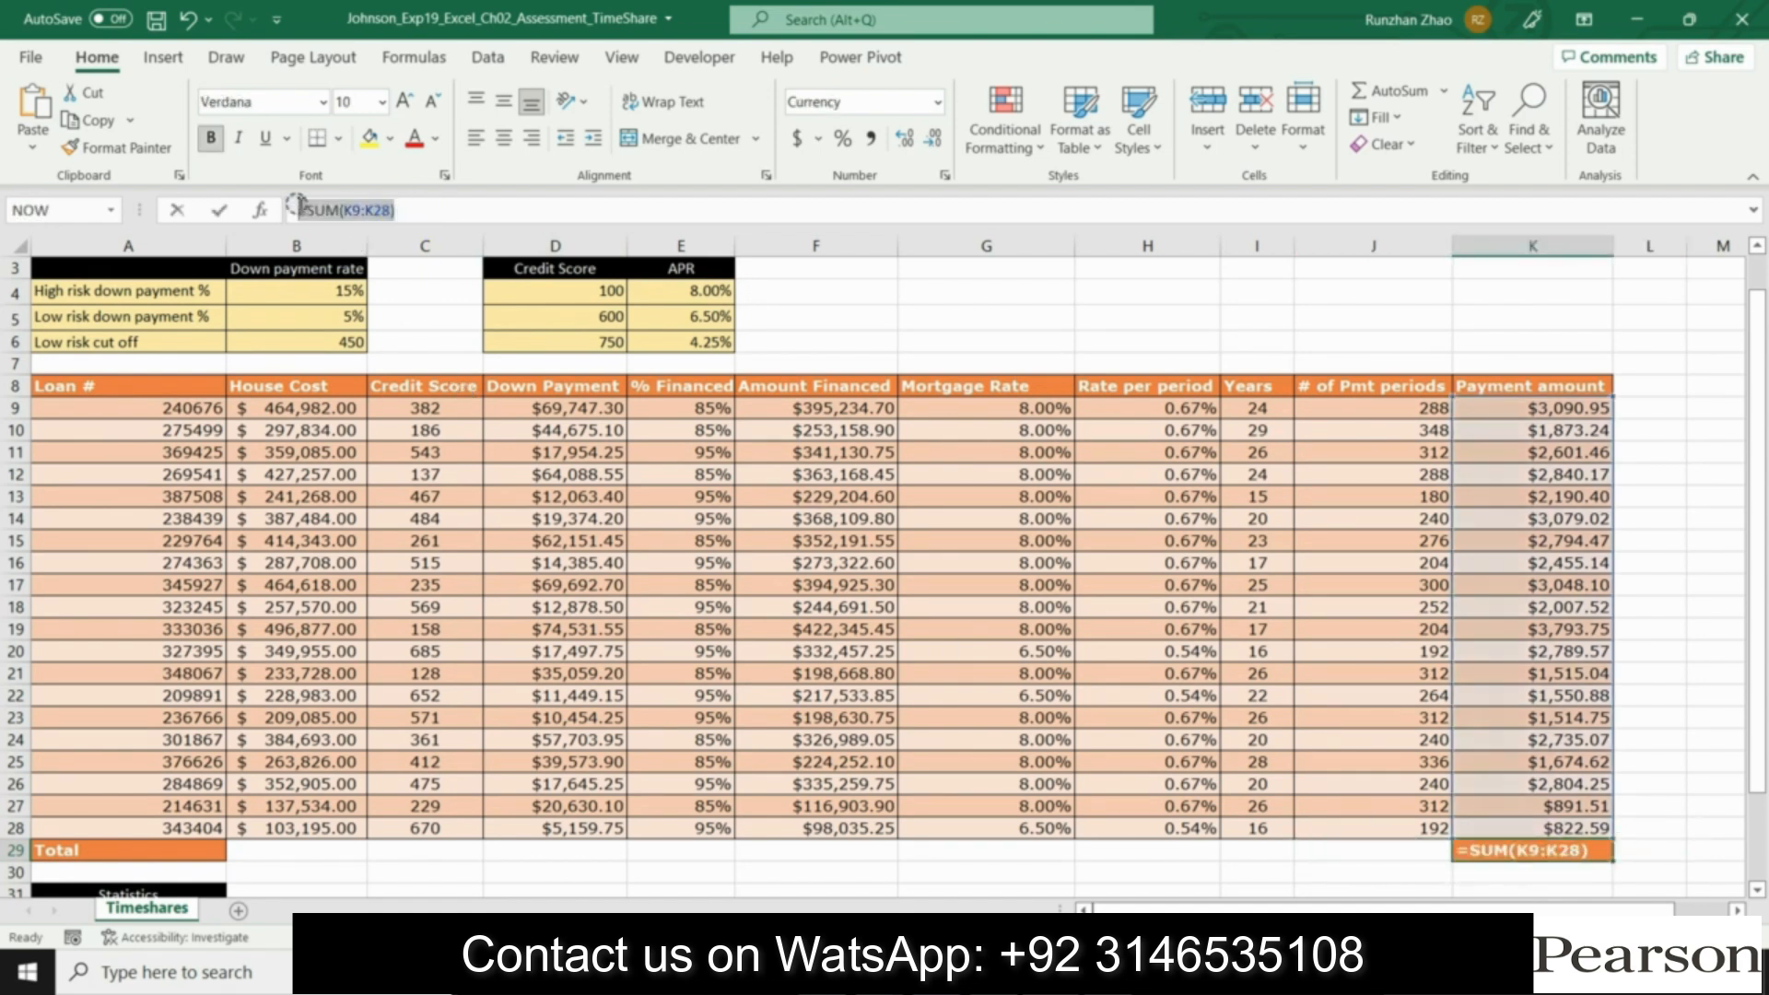
{"action": "key", "text": "BackSpace"}
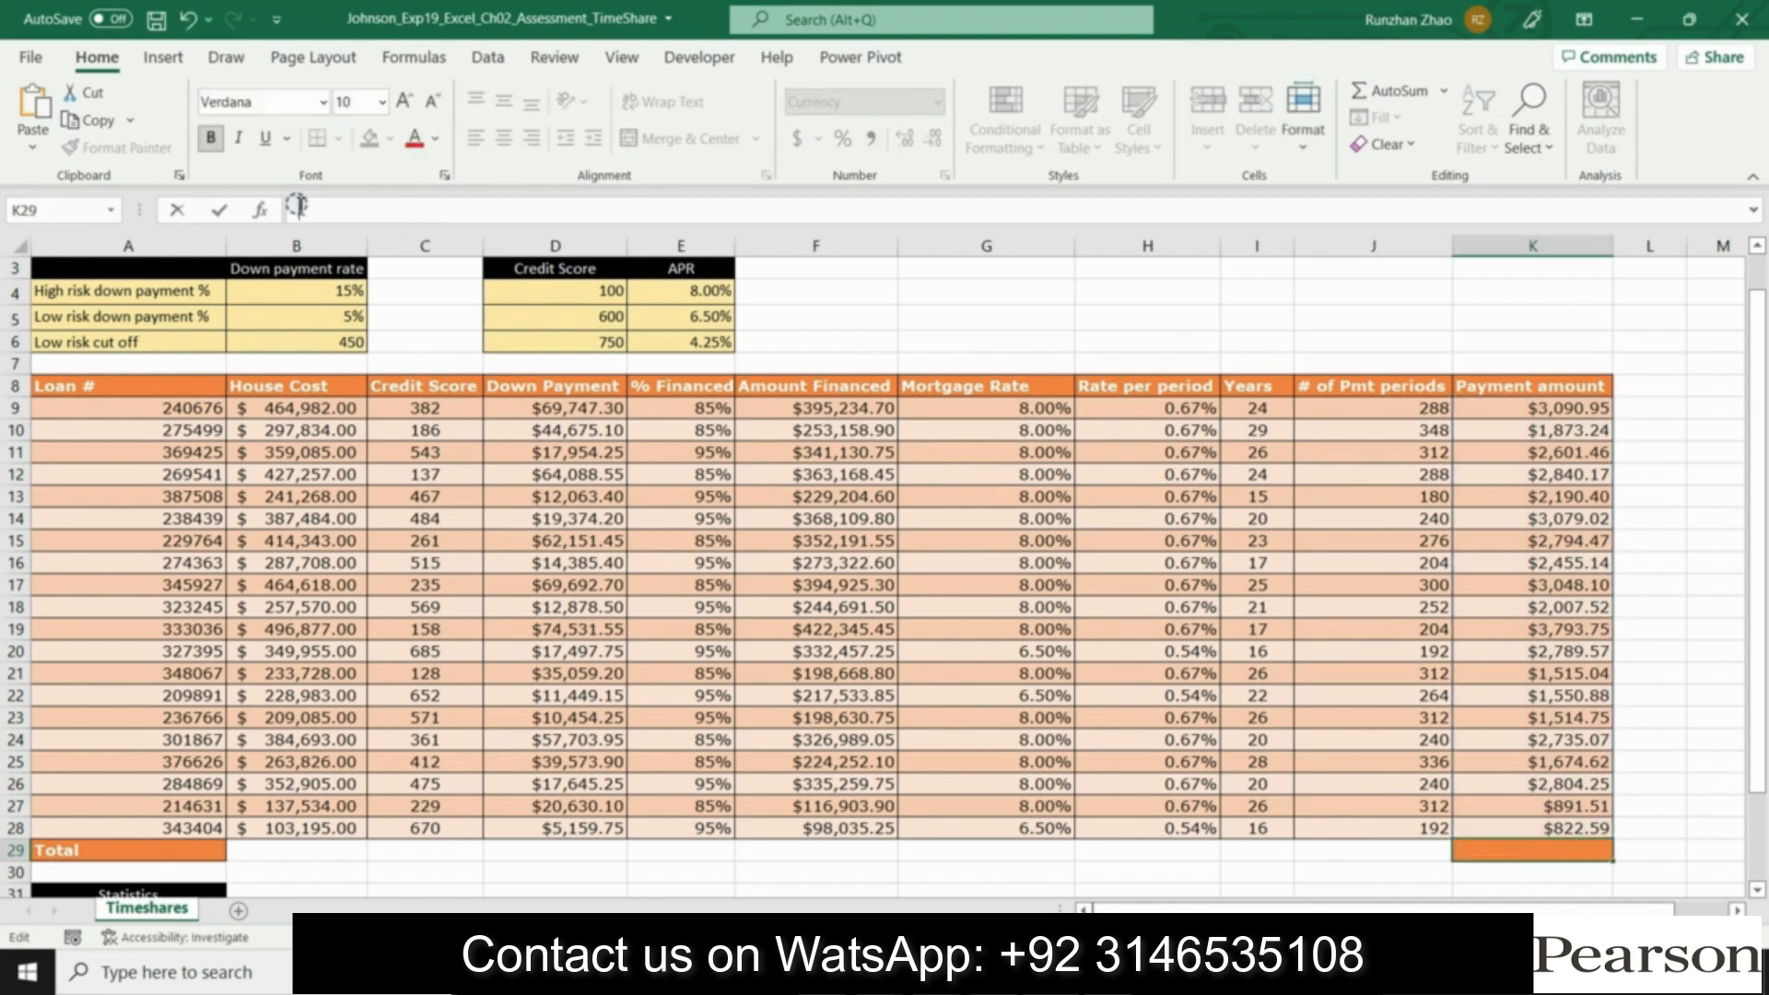
{"action": "type", "text": "SUM"}
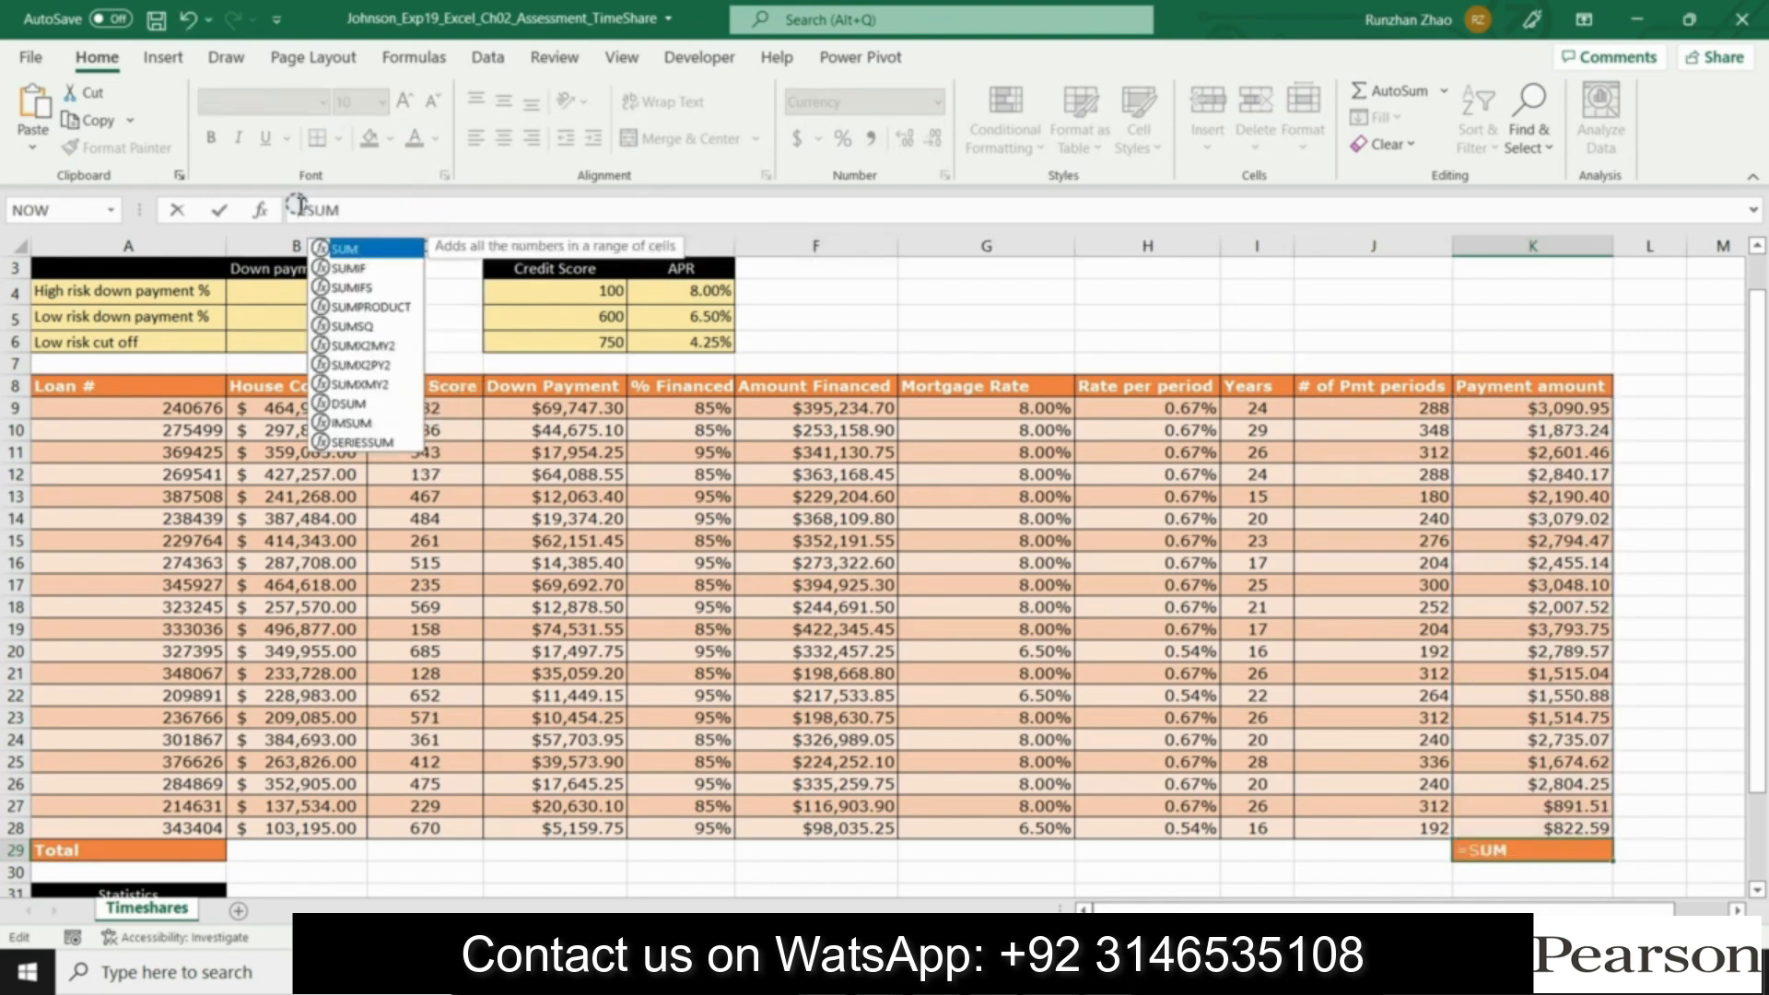
{"action": "double_click", "coordinate": [357, 251]}
{"action": "left_click_drag", "start_coordinate": [1502, 405], "coordinate": [1521, 828]}
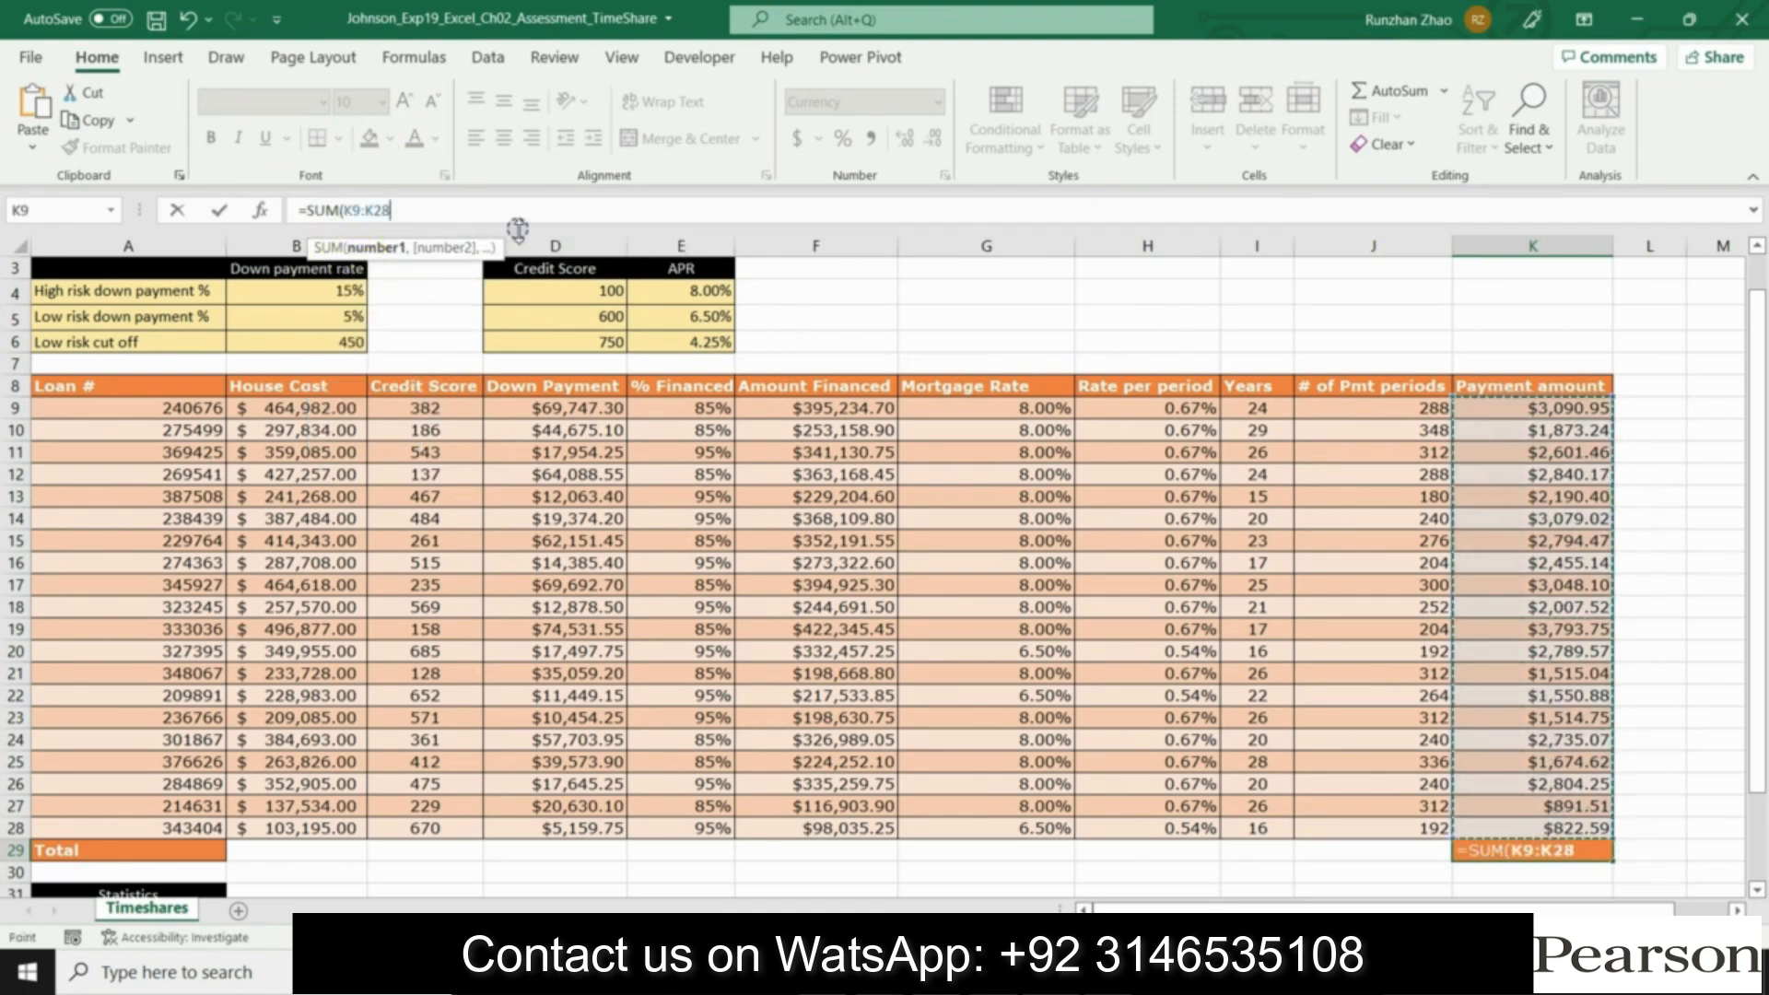
{"action": "key", "text": "Return"}
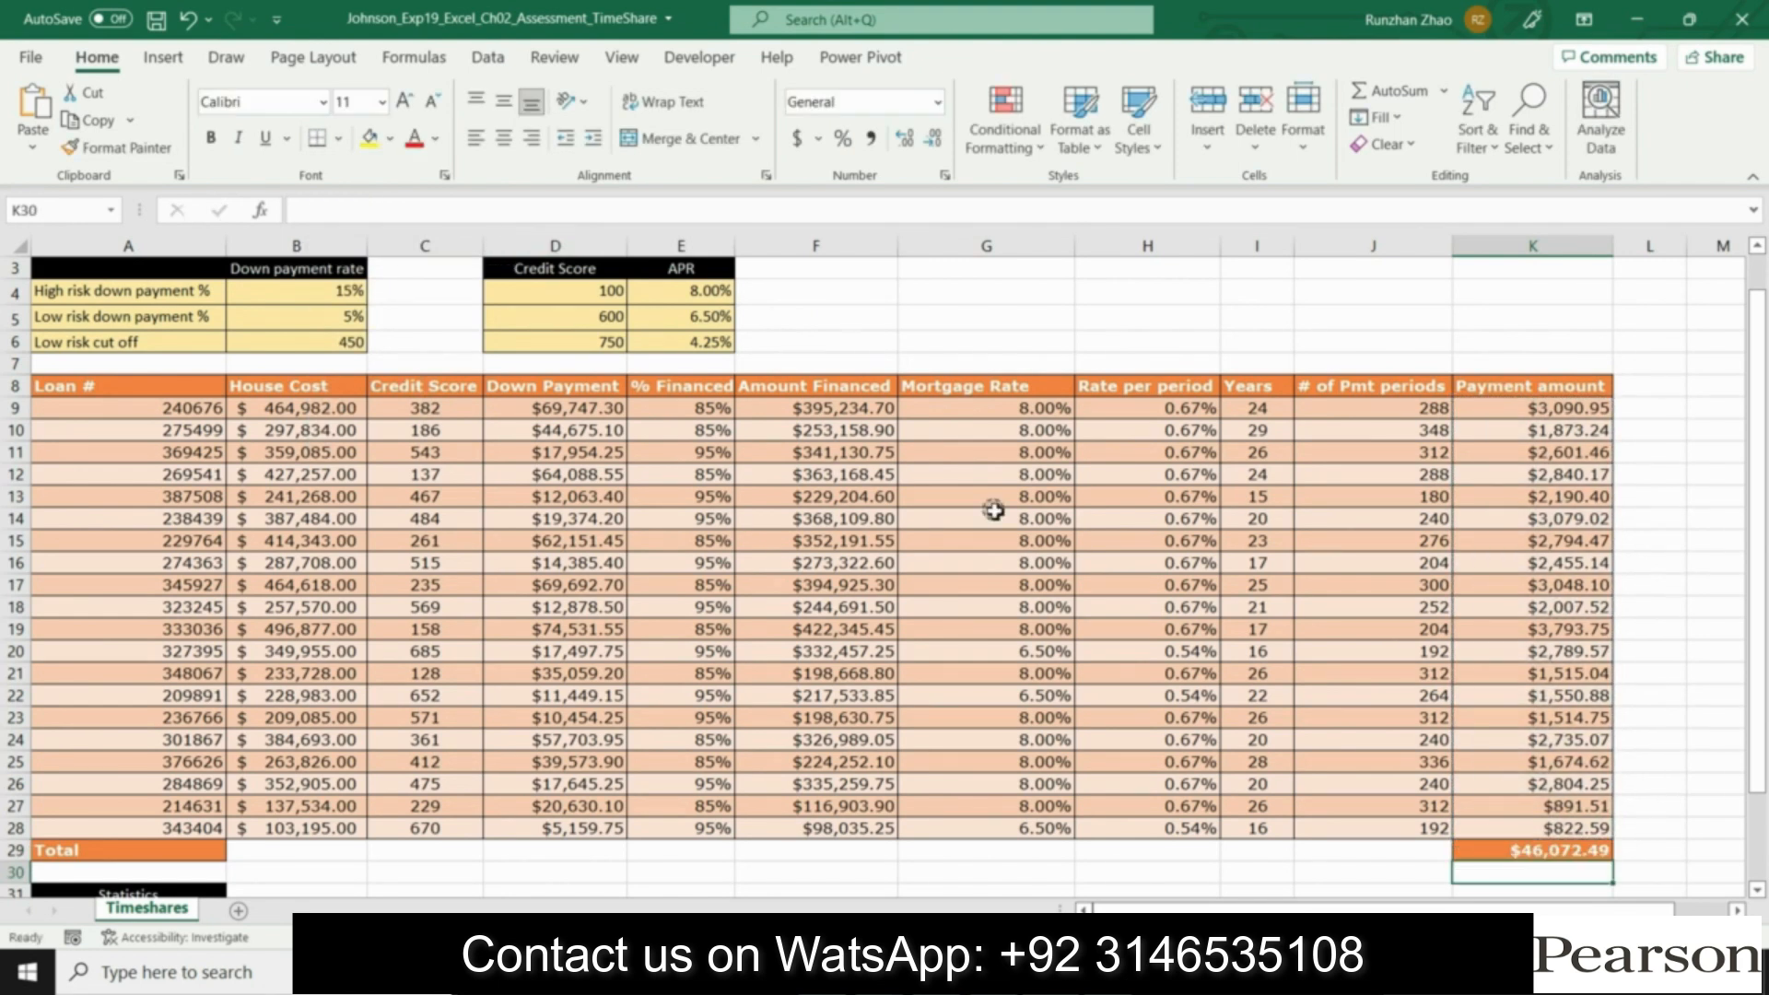
{"action": "left_click", "coordinate": [1662, 756]}
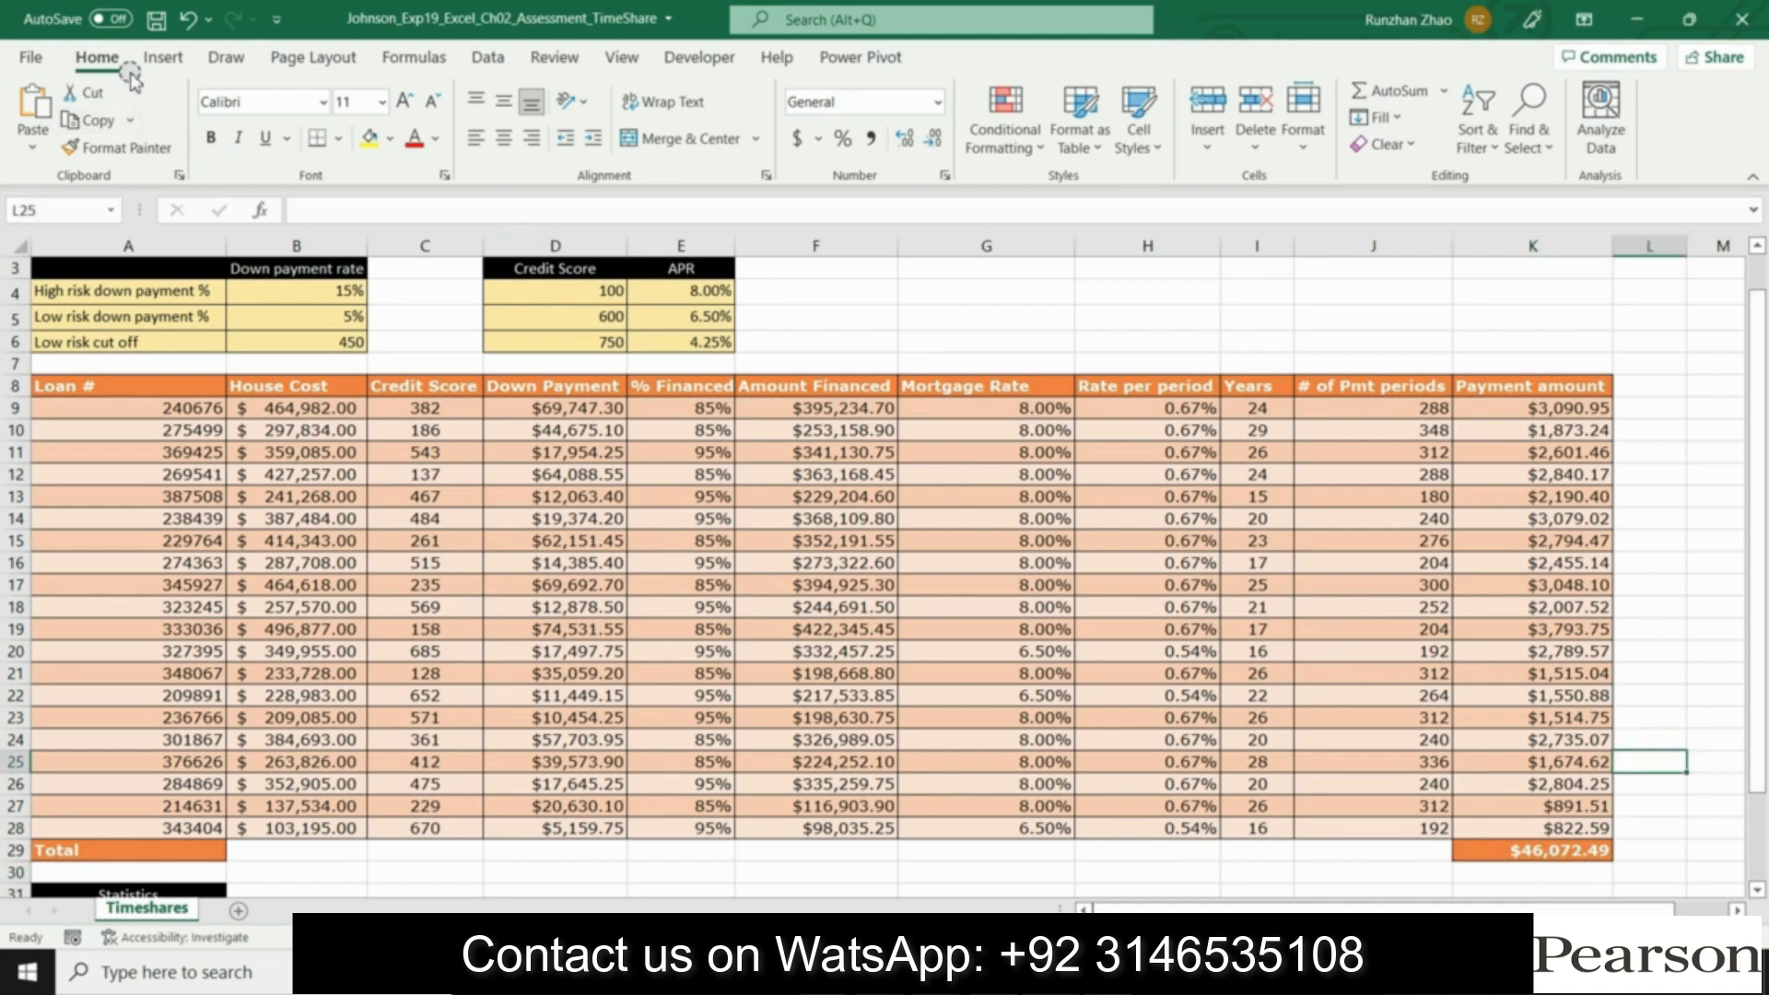
{"action": "left_click", "coordinate": [159, 20]}
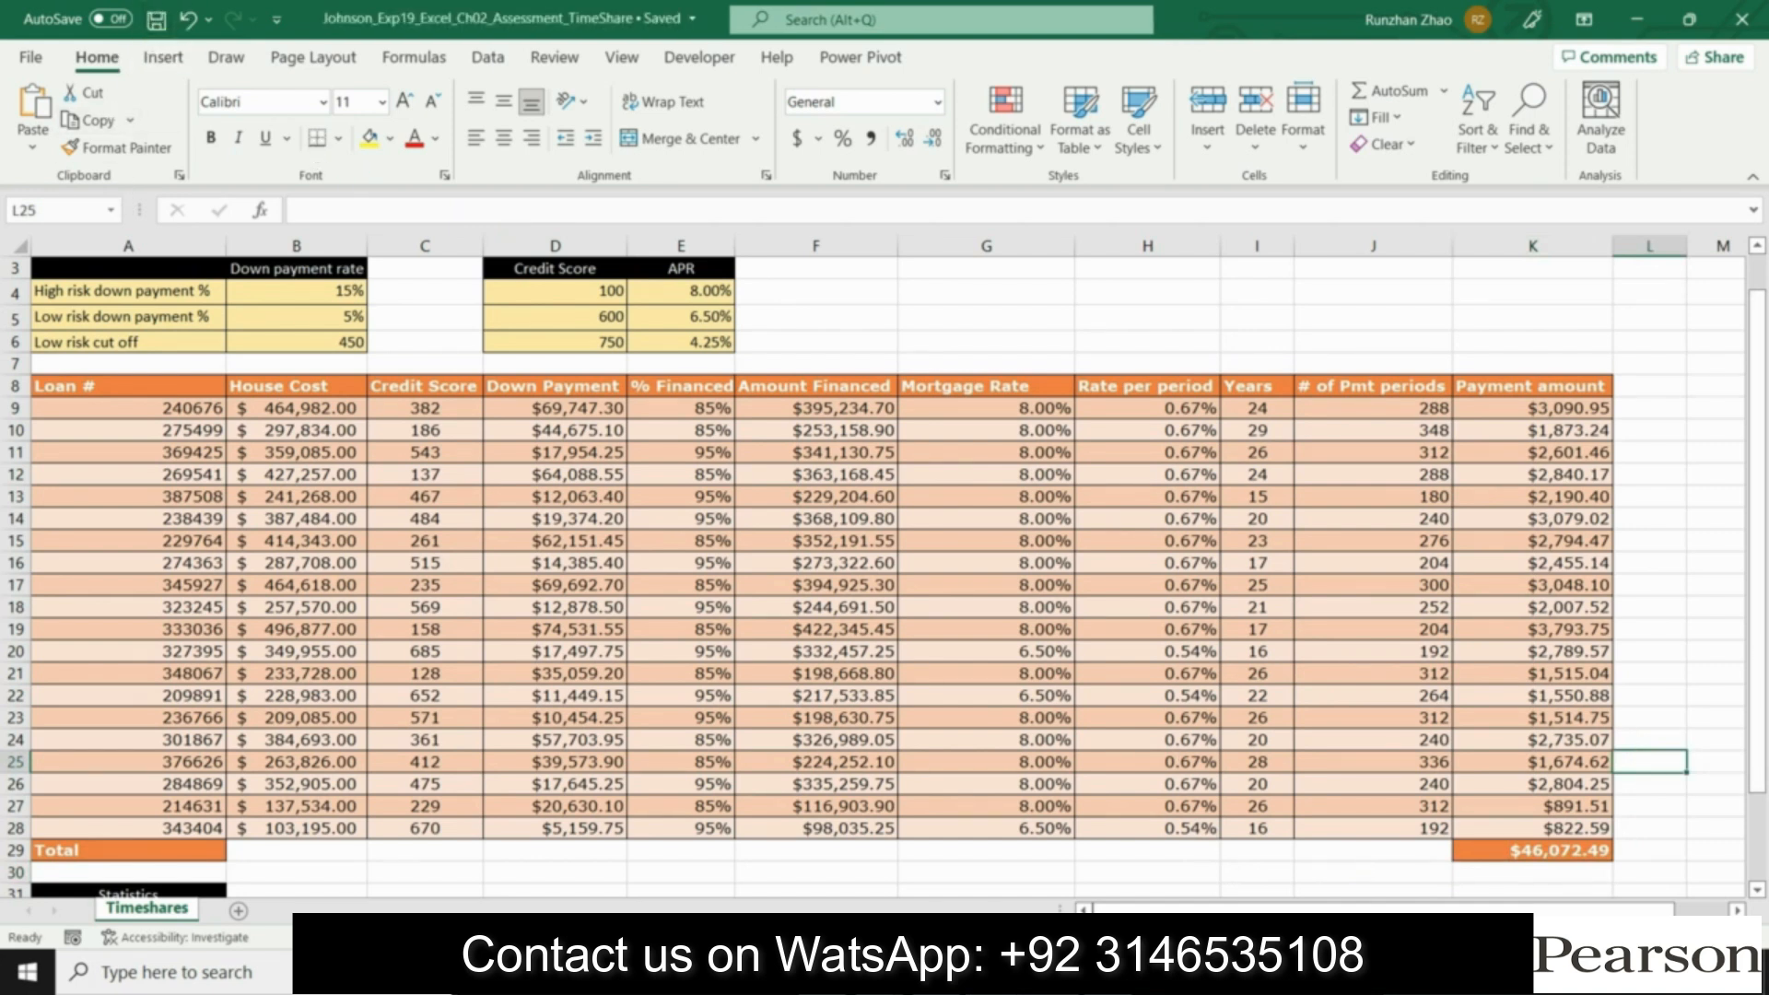
Step: Switch to the Word instructions and highlight item 13 in yellow
{"action": "key", "text": "alt+Tab"}
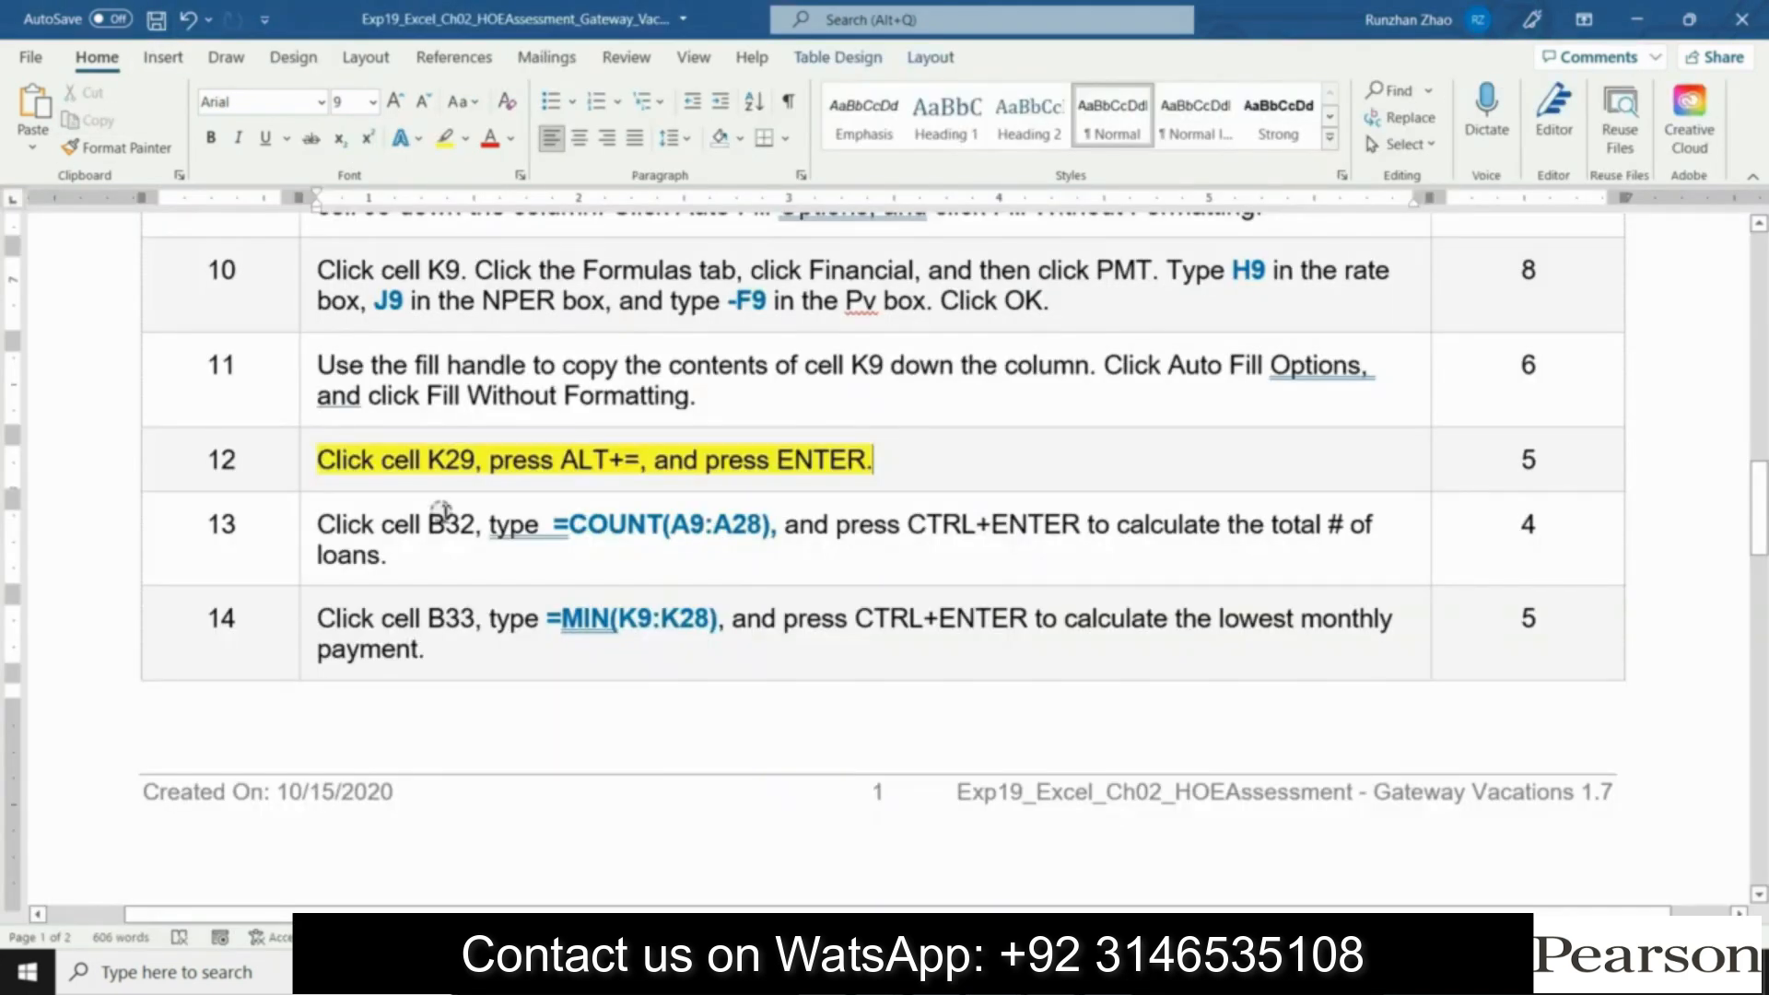
{"action": "left_click", "coordinate": [308, 542]}
{"action": "left_click", "coordinate": [396, 514]}
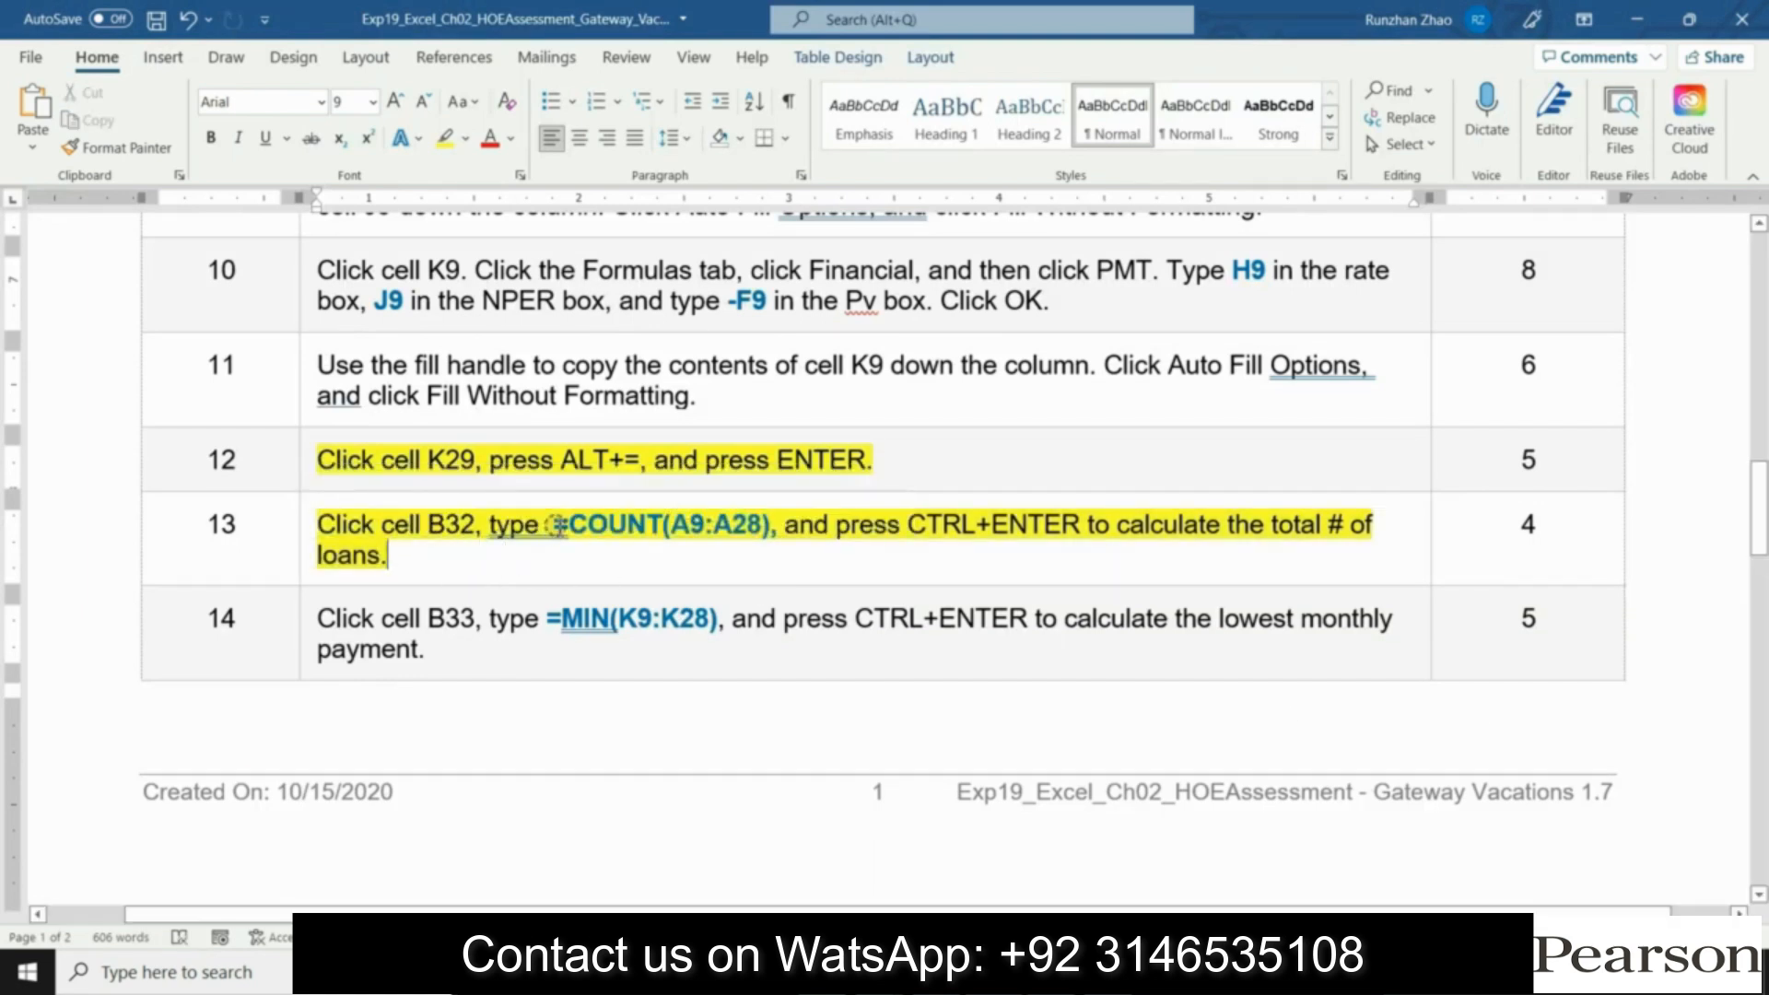
Step: Copy the formula =COUNT(A9:A28) from item 13, return to the Excel workbook, and enter it in cell B32 for the total number of loans
{"action": "left_click_drag", "start_coordinate": [554, 524], "coordinate": [770, 535]}
{"action": "right_click", "coordinate": [645, 534]}
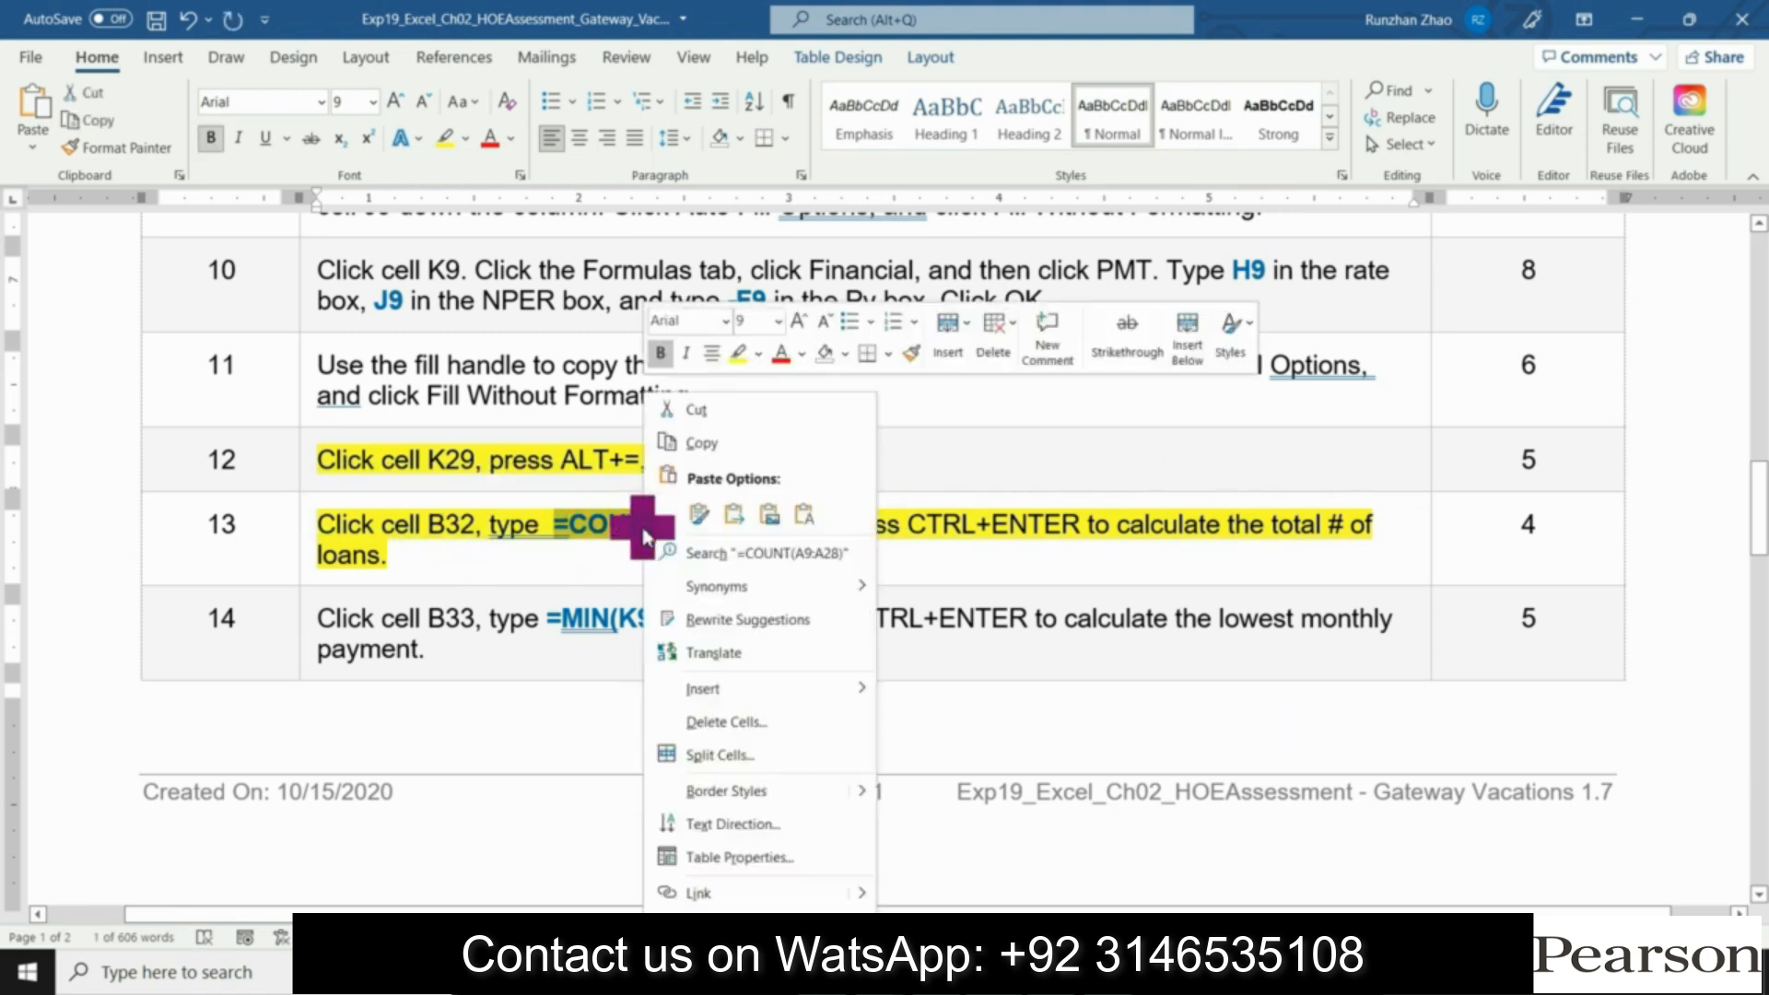
{"action": "left_click", "coordinate": [698, 444]}
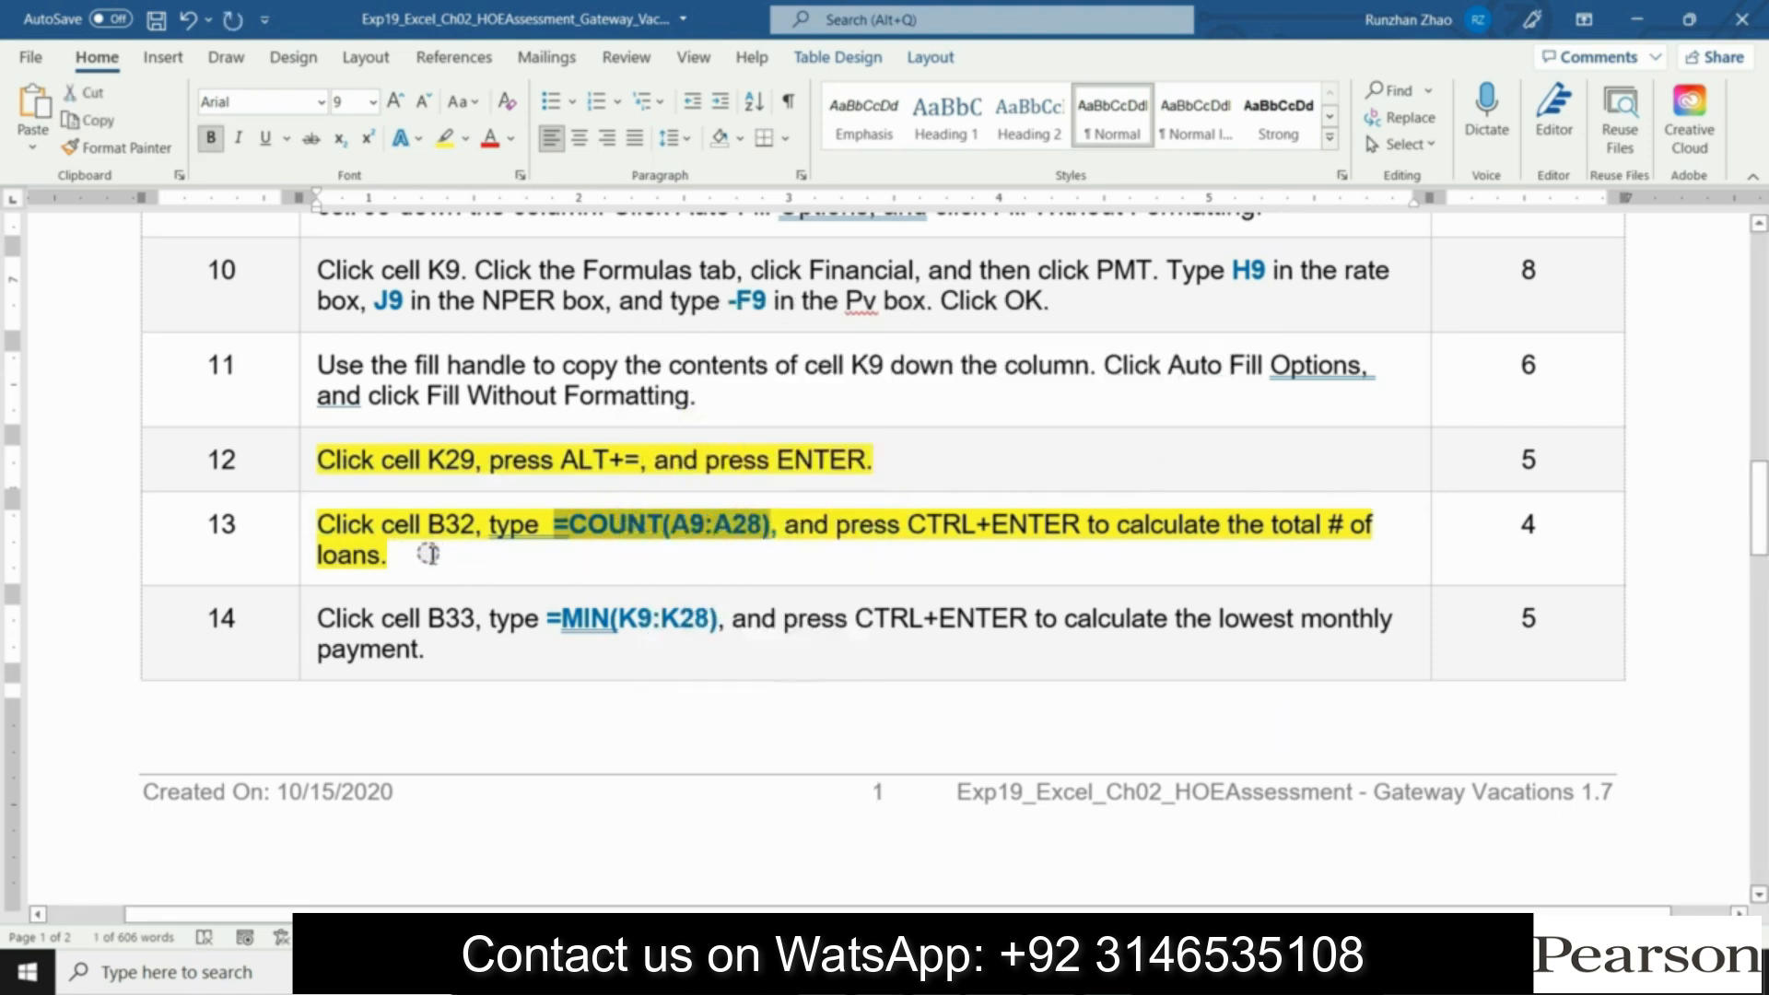
{"action": "left_click", "coordinate": [433, 551]}
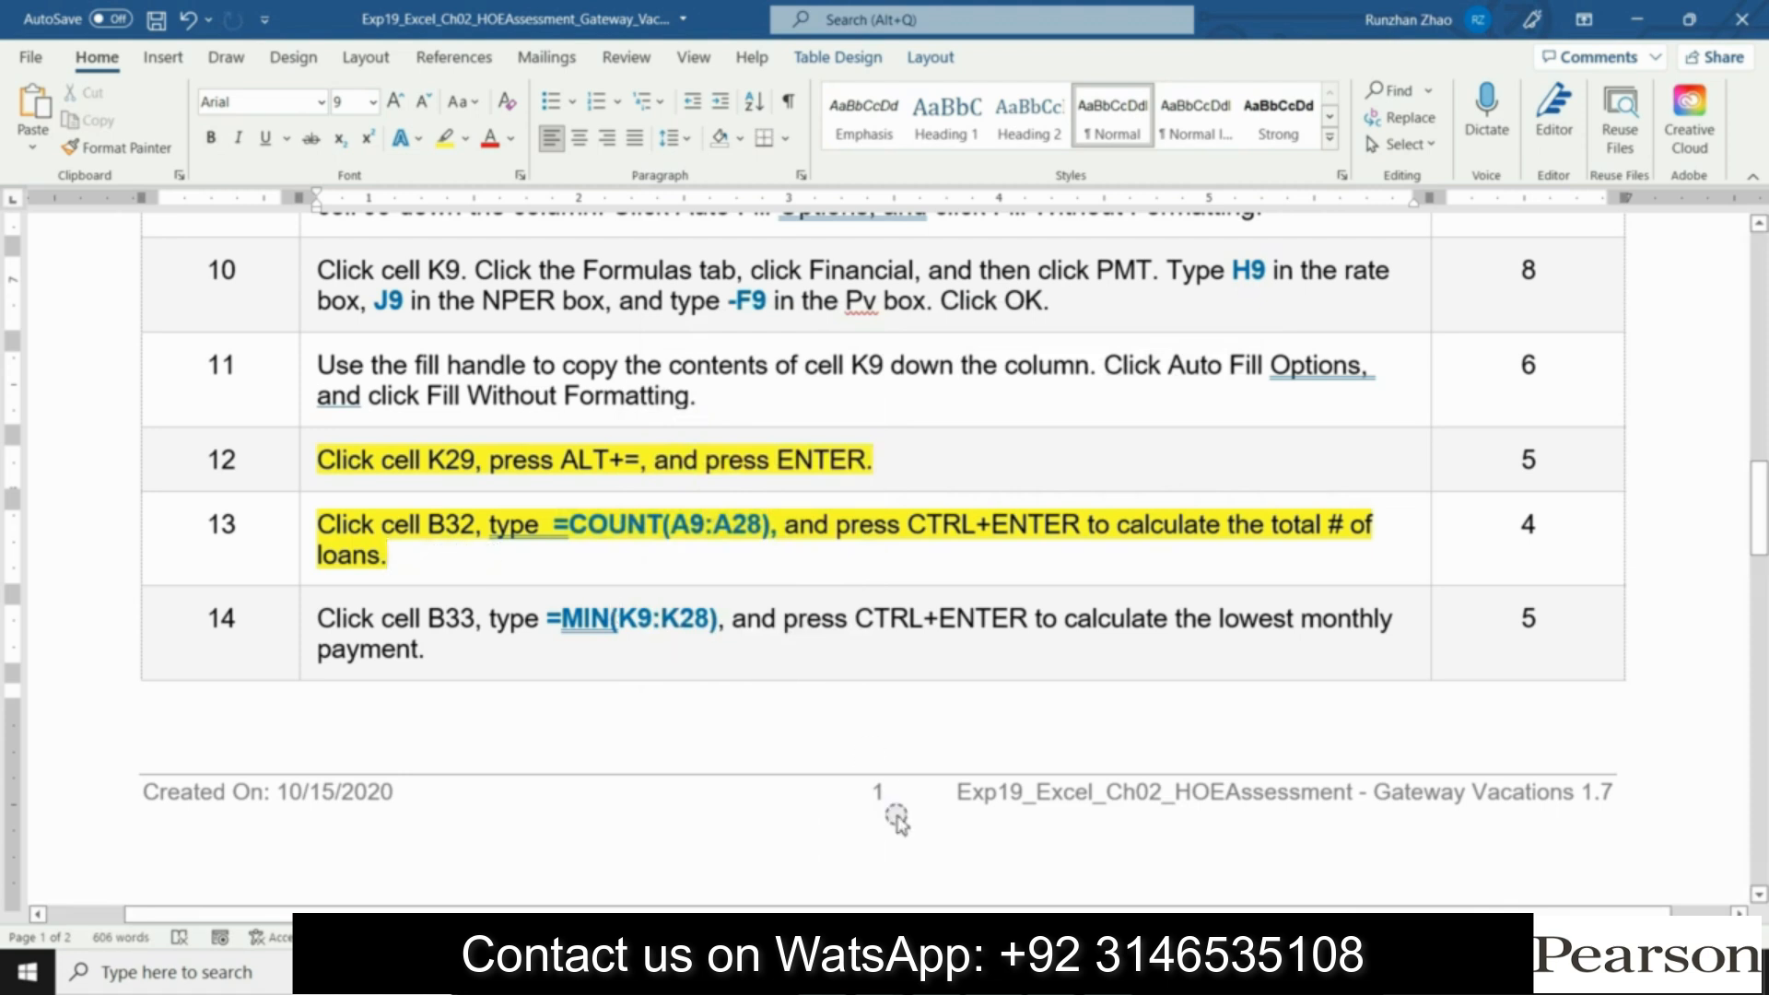
{"action": "left_click", "coordinate": [1054, 843]}
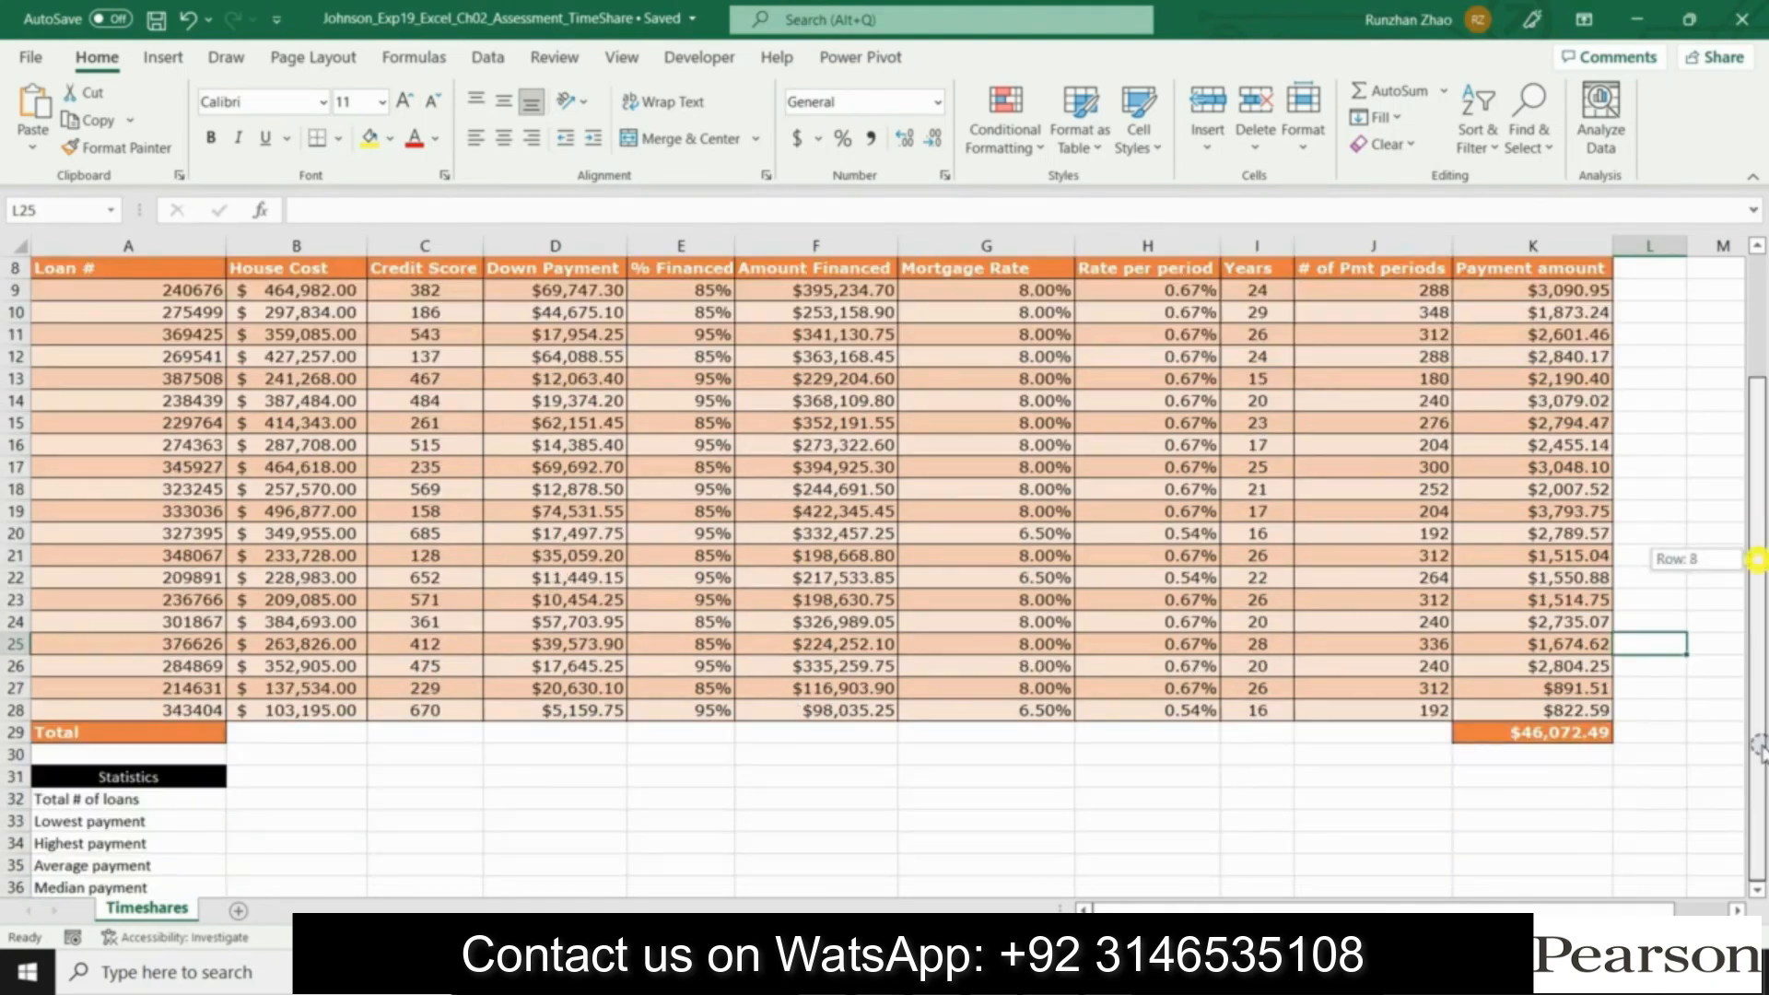
{"action": "left_click_drag", "start_coordinate": [1755, 565], "coordinate": [1756, 652]}
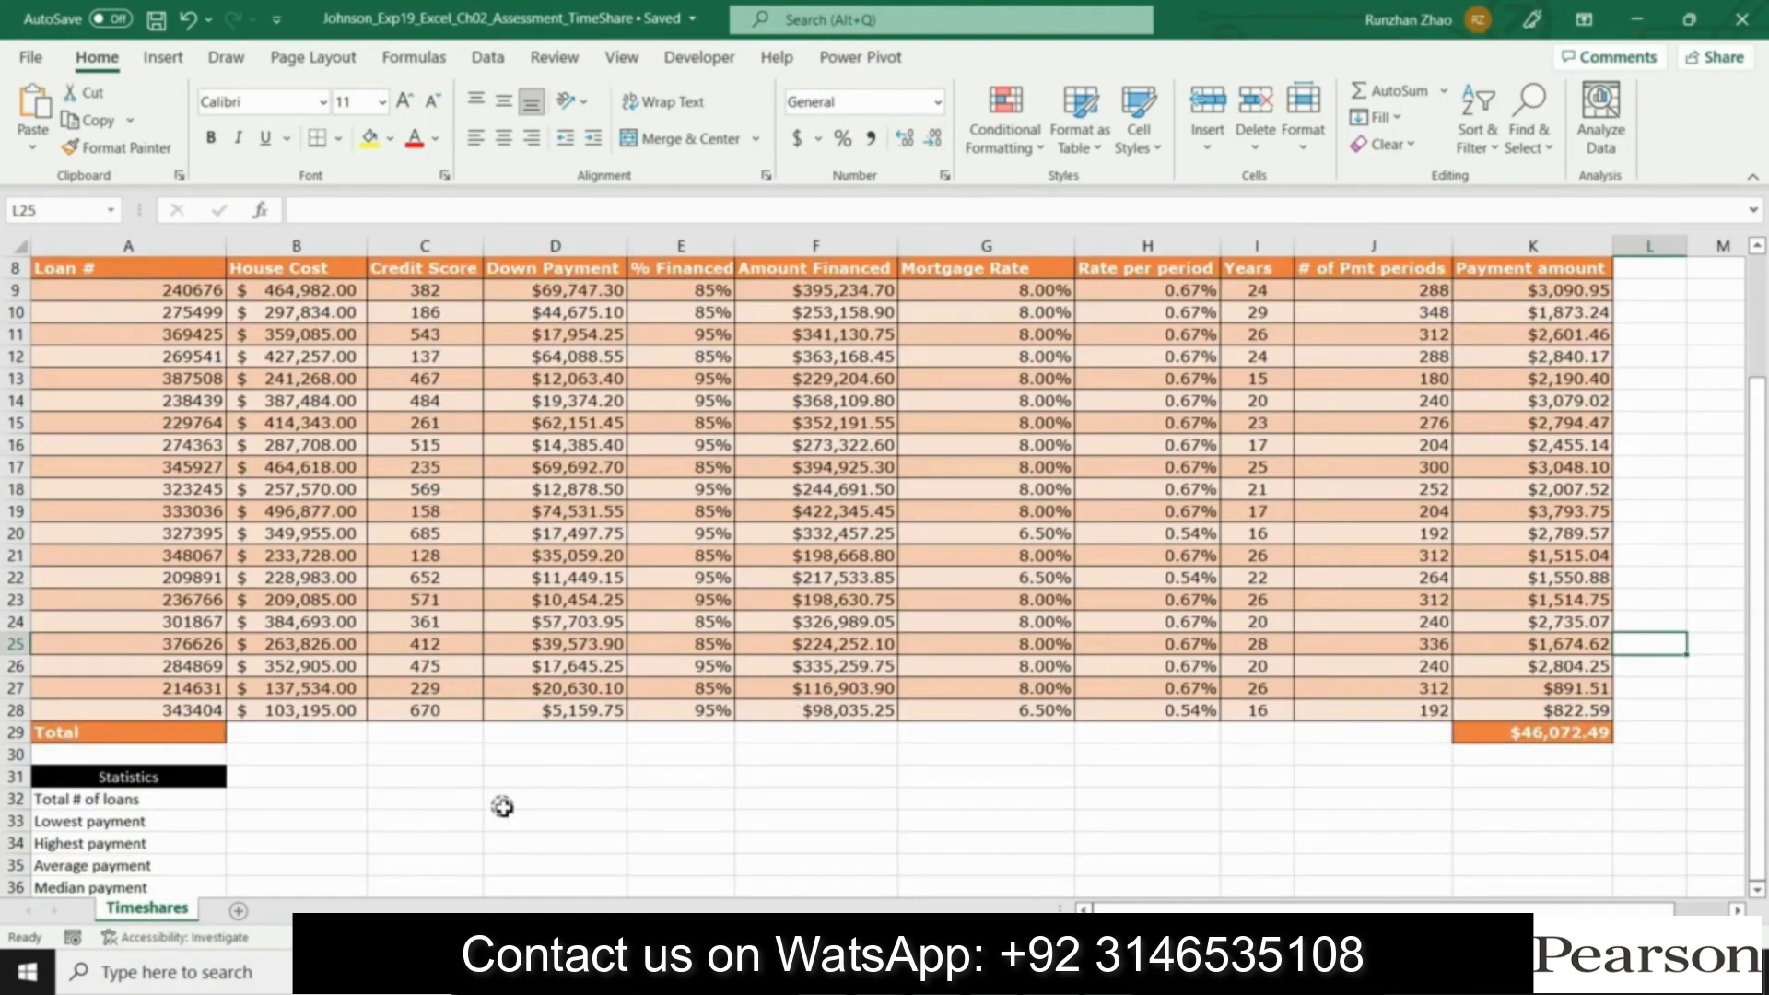
{"action": "left_click", "coordinate": [258, 804]}
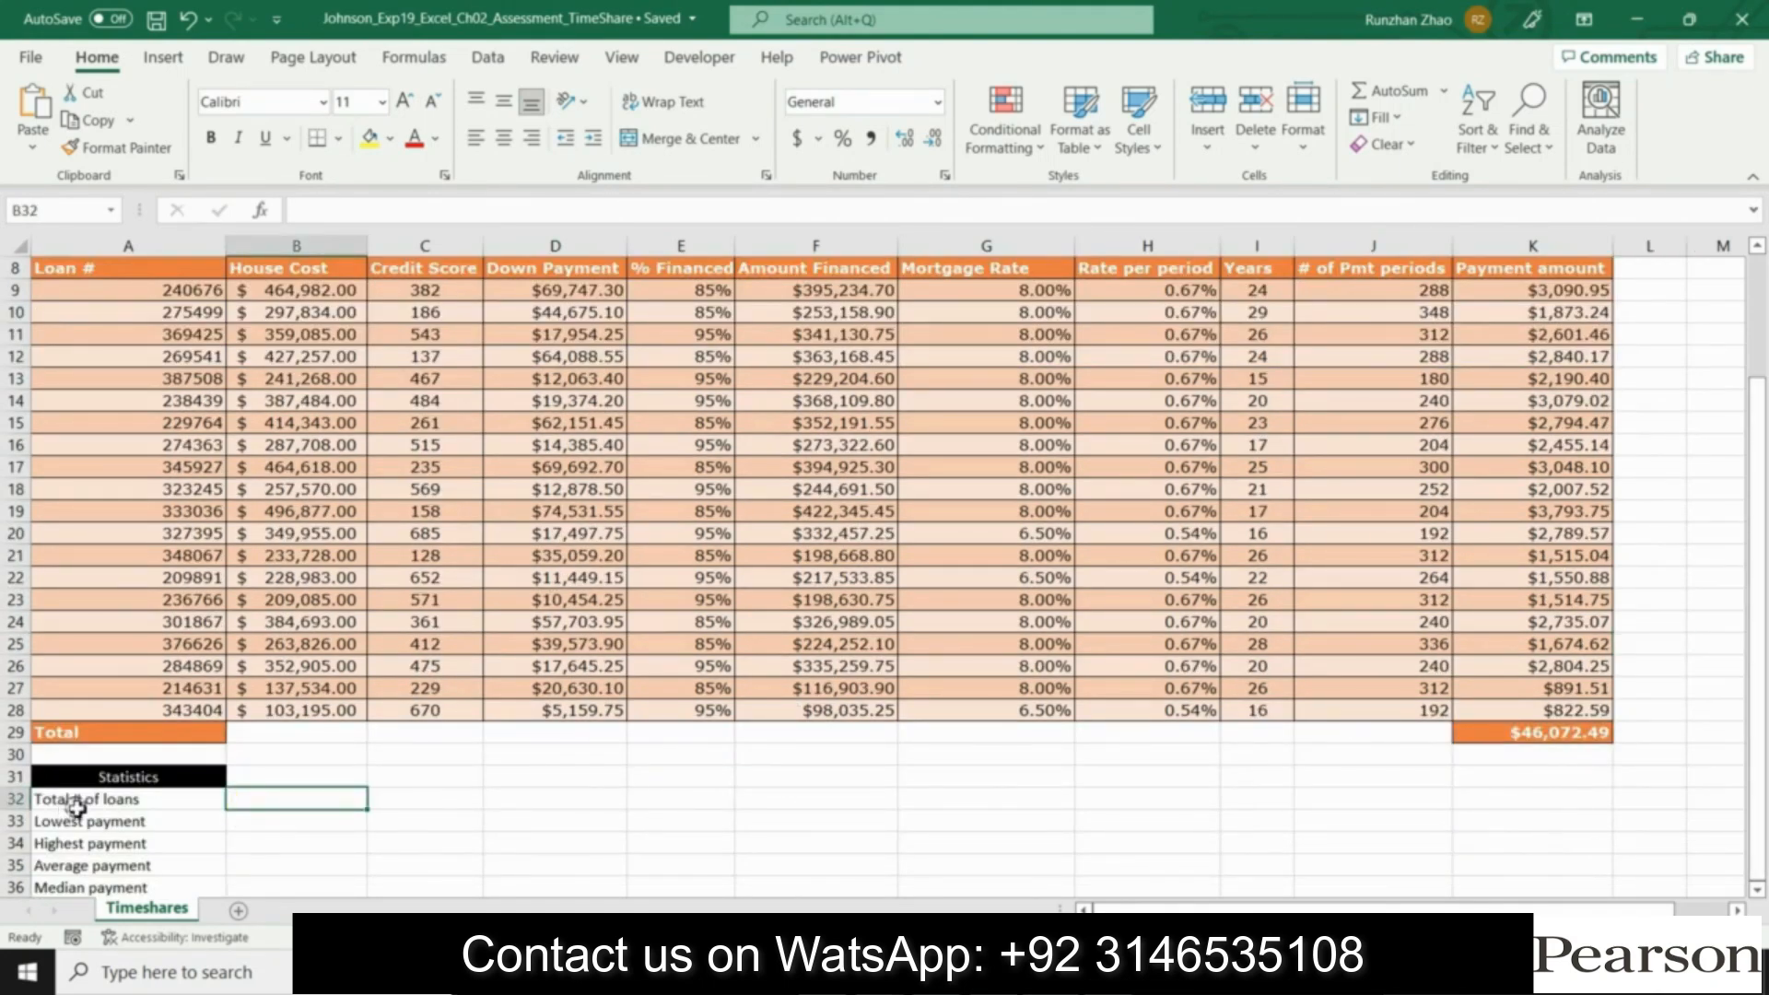
{"action": "left_click", "coordinate": [339, 210]}
{"action": "key", "text": "ctrl+v"}
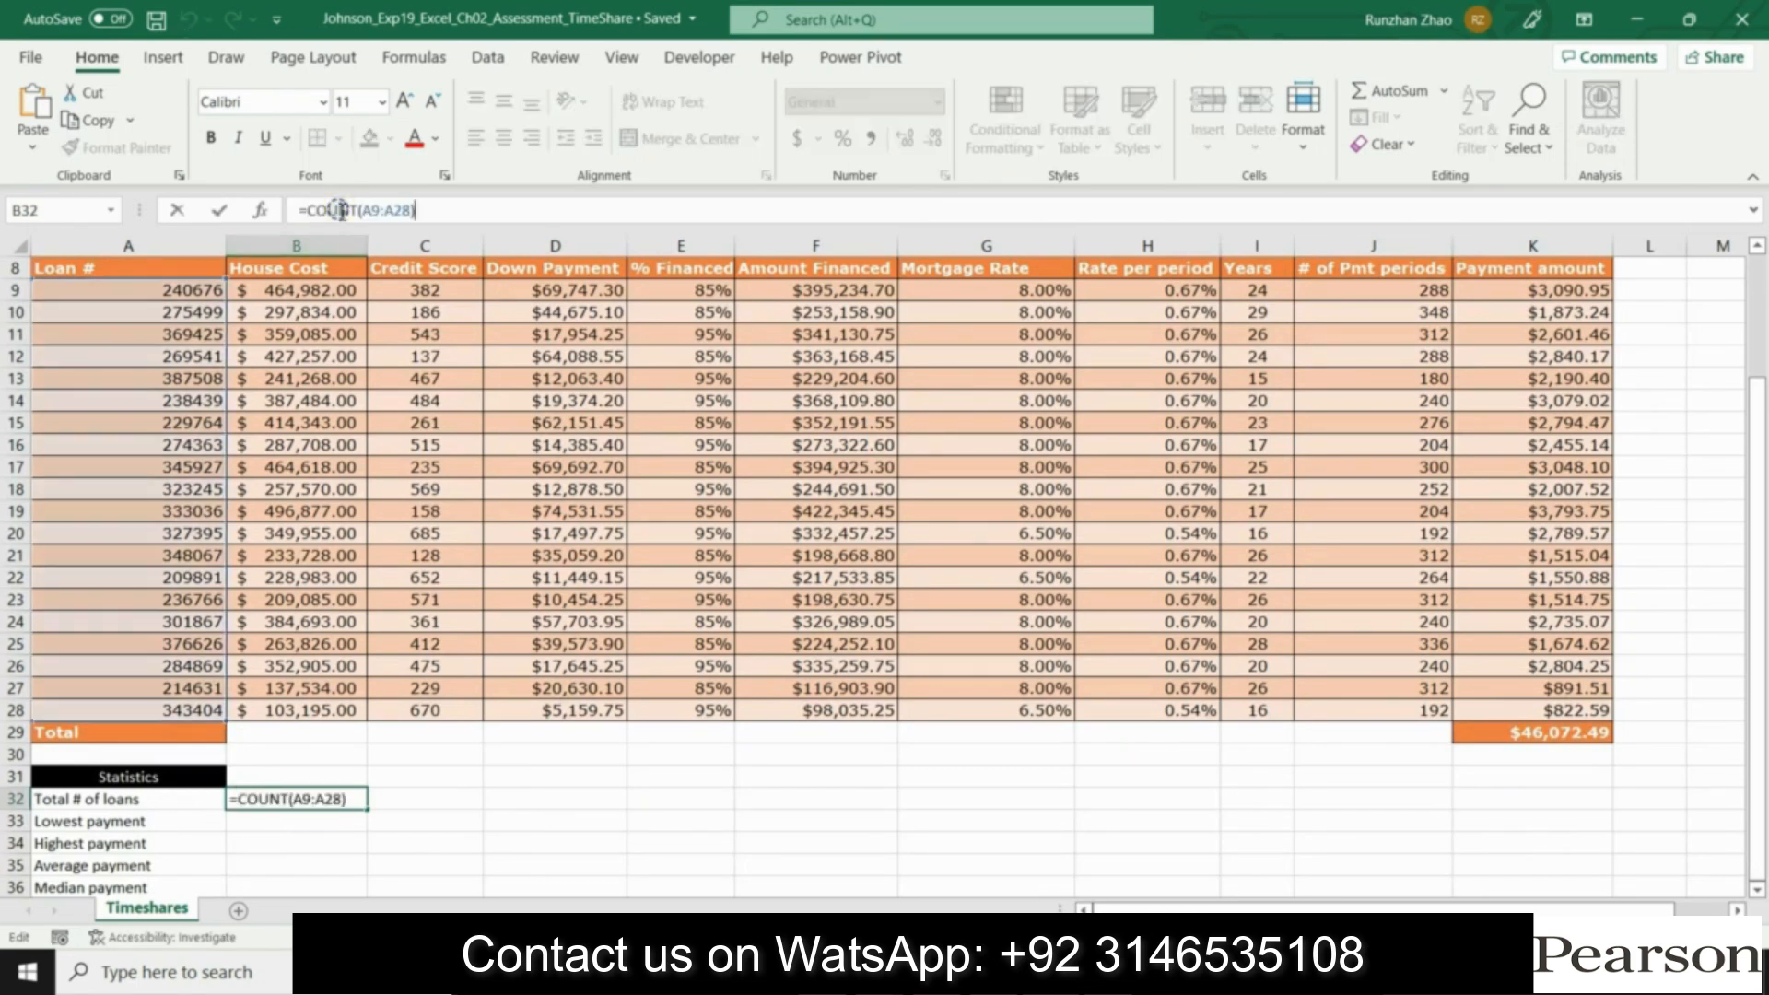
{"action": "key", "text": "Return"}
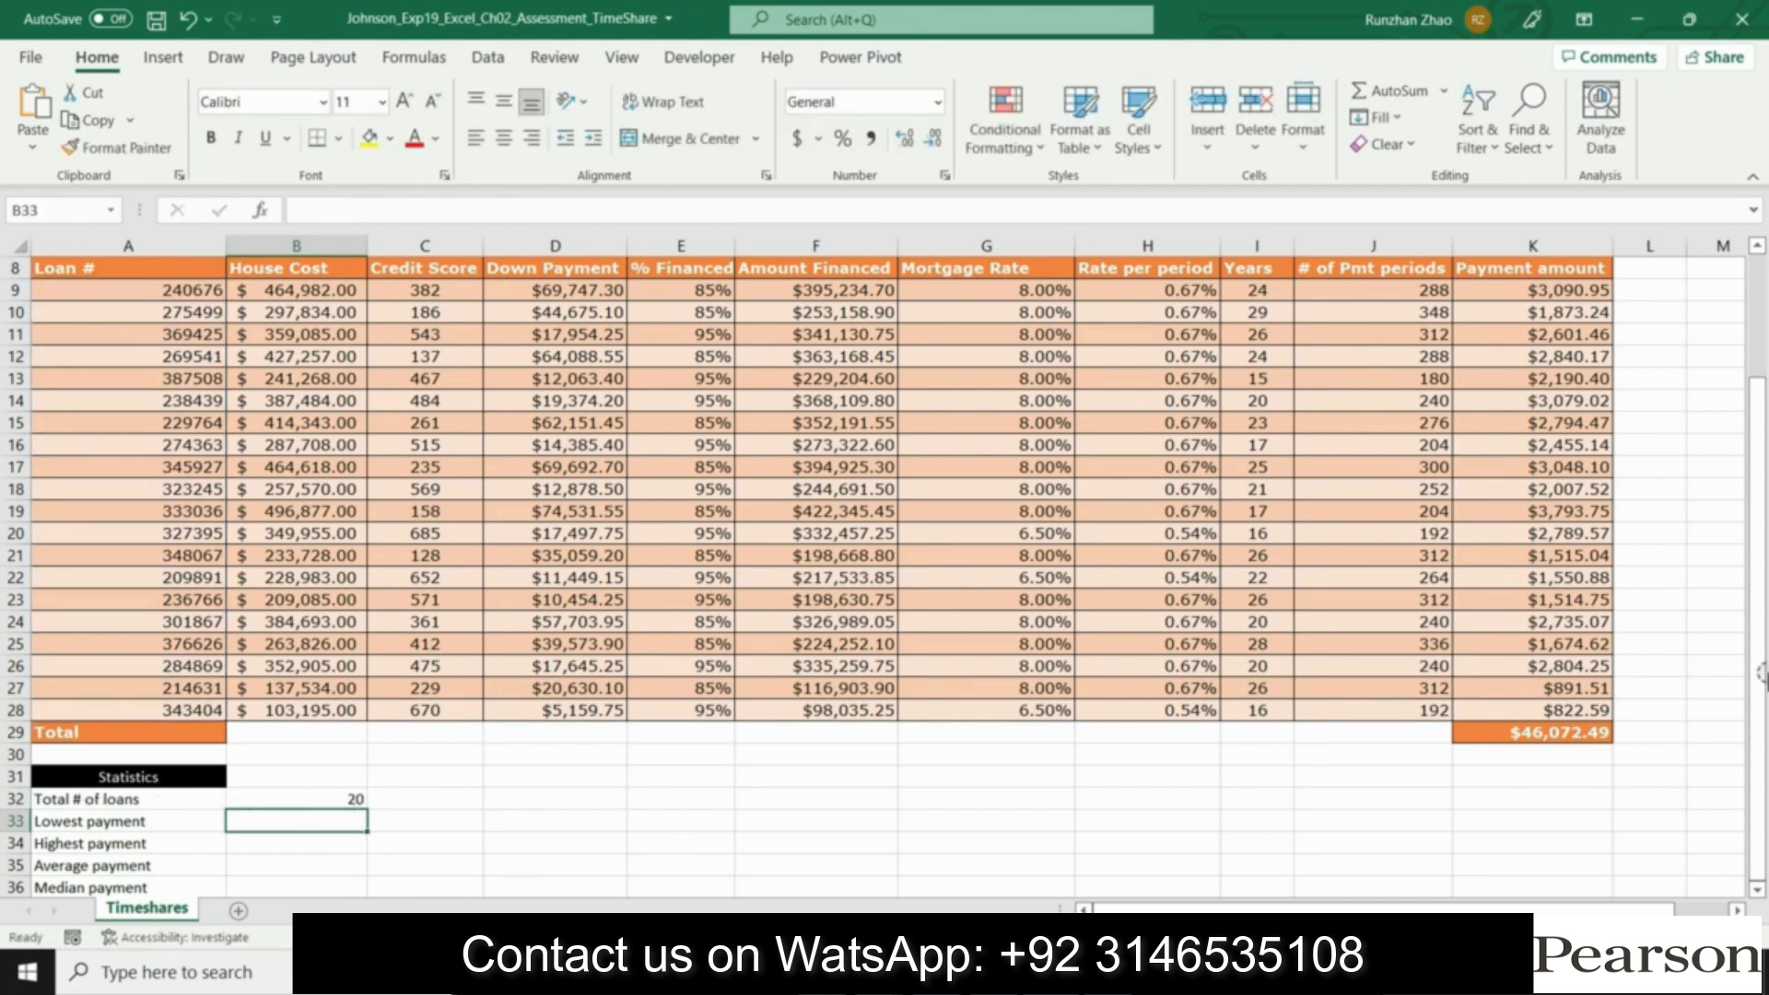
Step: Look over the Statistics block, check the formula in cell B32, and select the Lowest payment cell B33
{"action": "key", "text": "Down"}
{"action": "key", "text": "Down"}
{"action": "key", "text": "Down"}
{"action": "key", "text": "Down"}
{"action": "key", "text": "Down"}
{"action": "key", "text": "Down"}
{"action": "key", "text": "Down"}
{"action": "key", "text": "Down"}
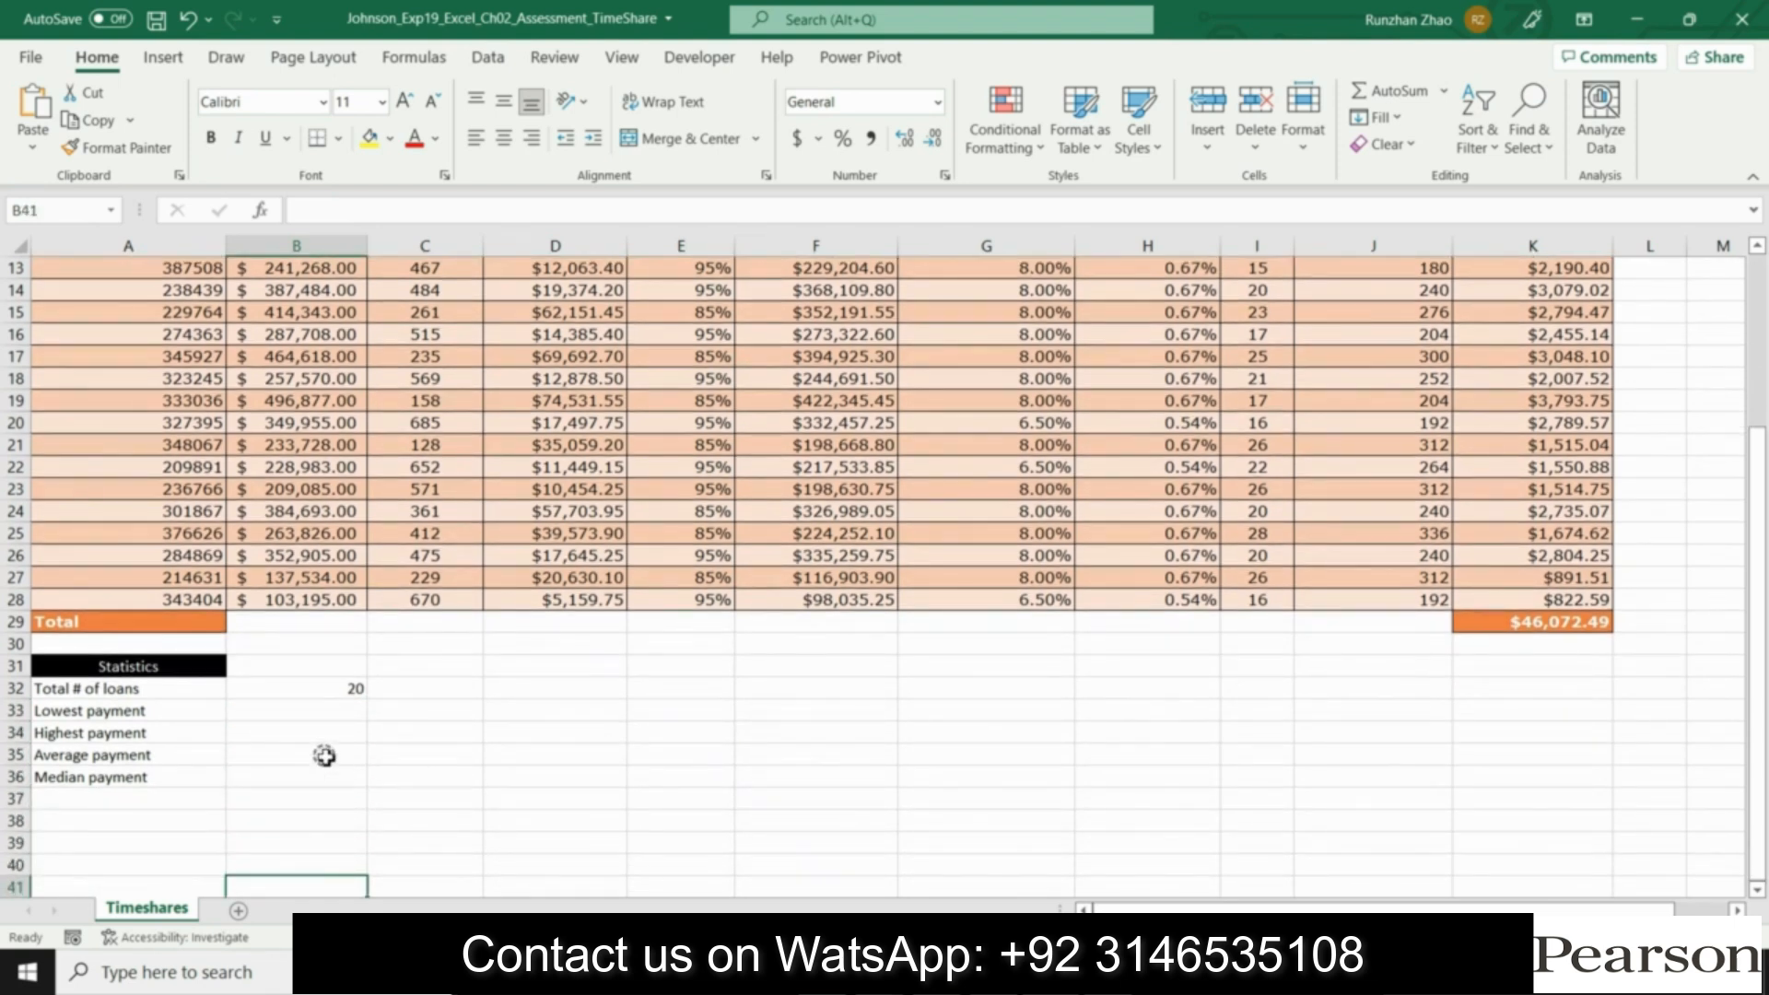
{"action": "left_click", "coordinate": [300, 712]}
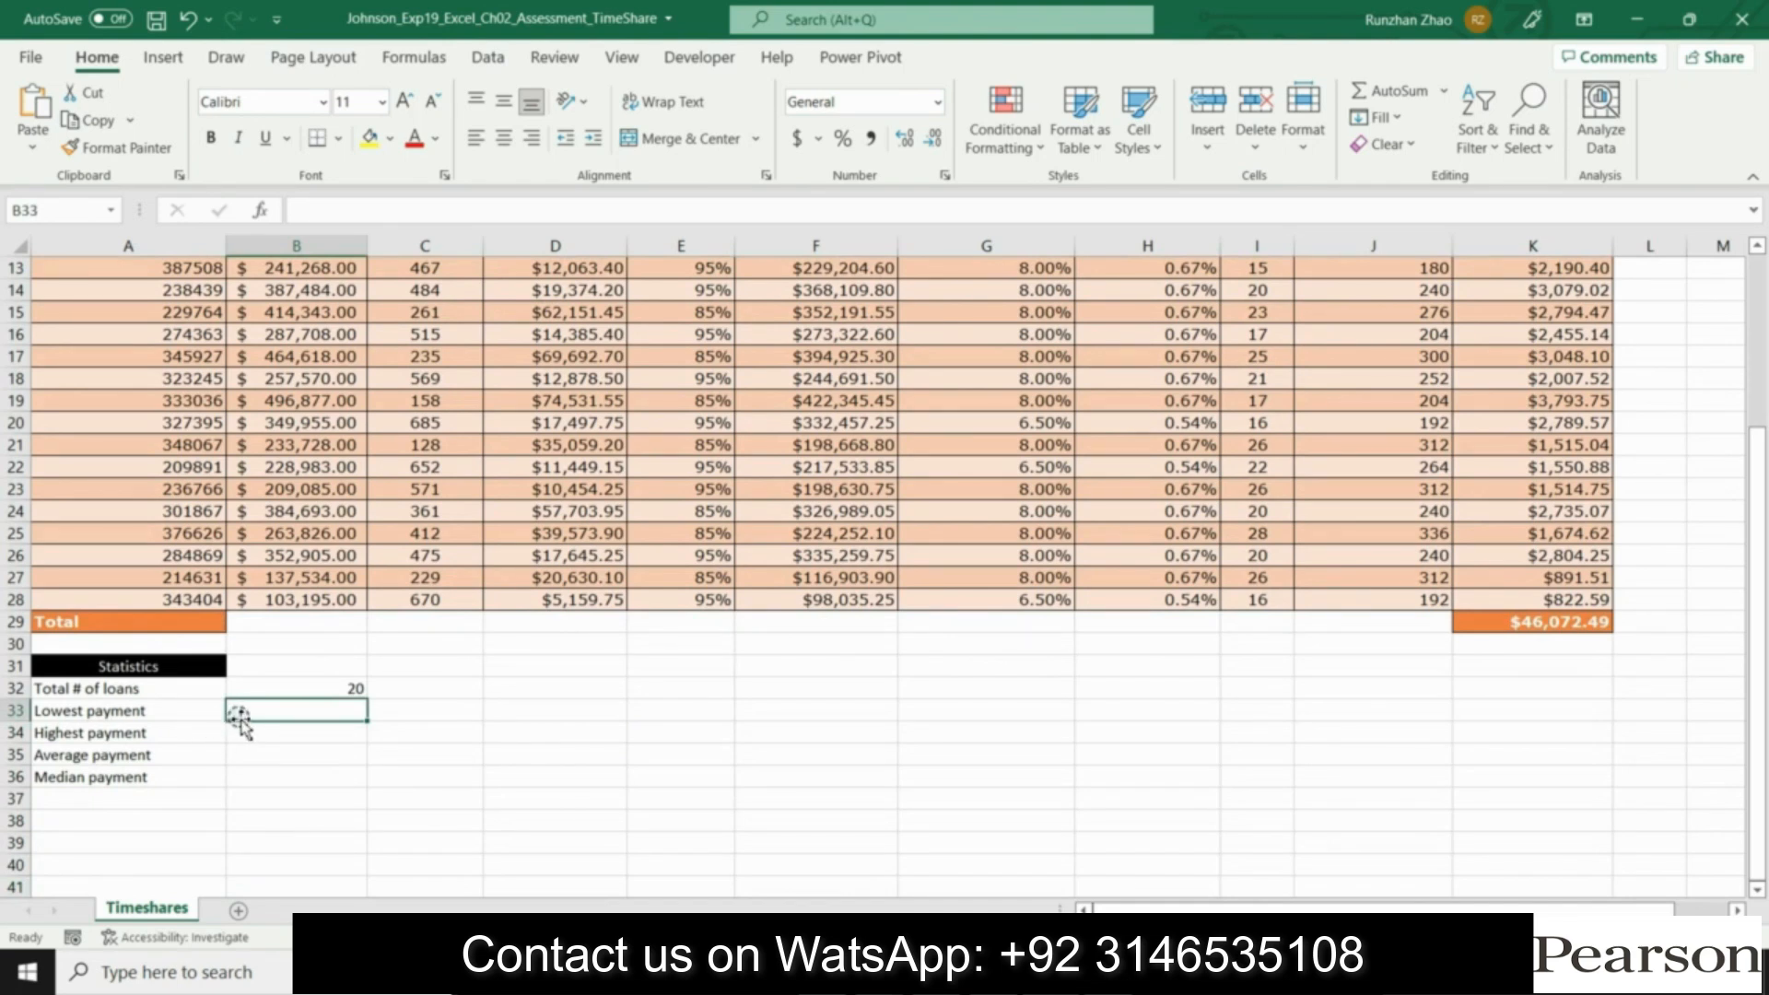
{"action": "left_click", "coordinate": [286, 691]}
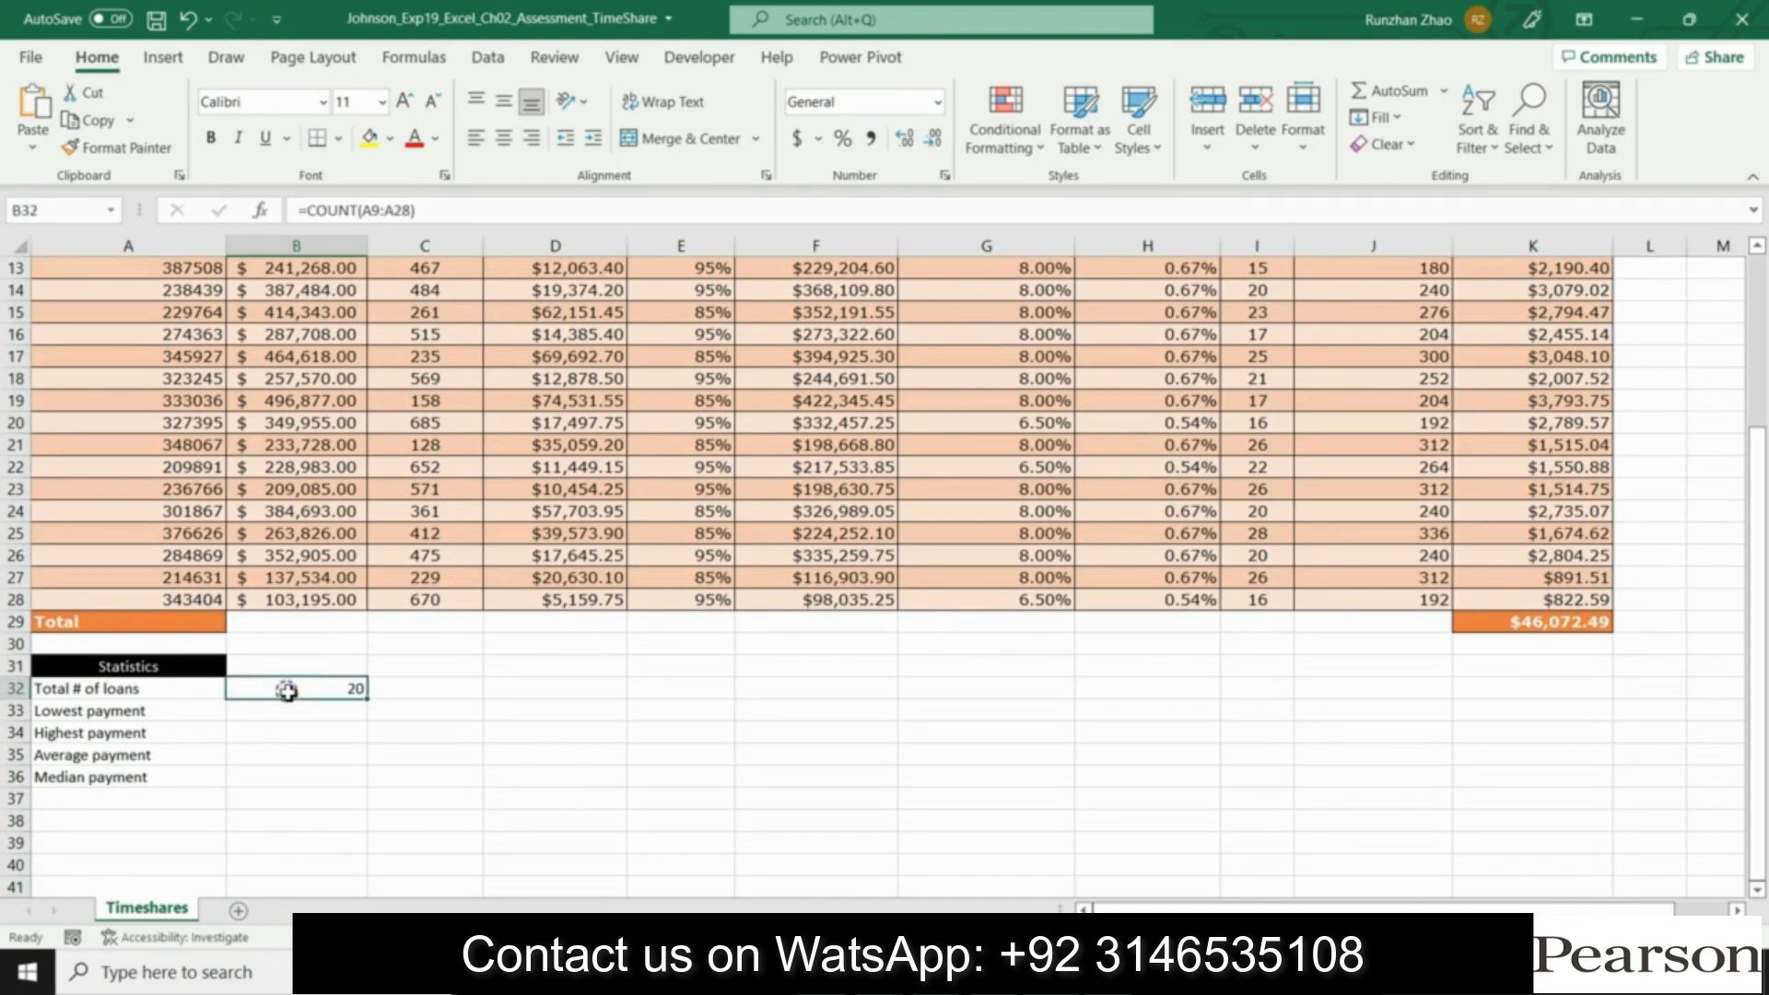
{"action": "left_click", "coordinate": [288, 716]}
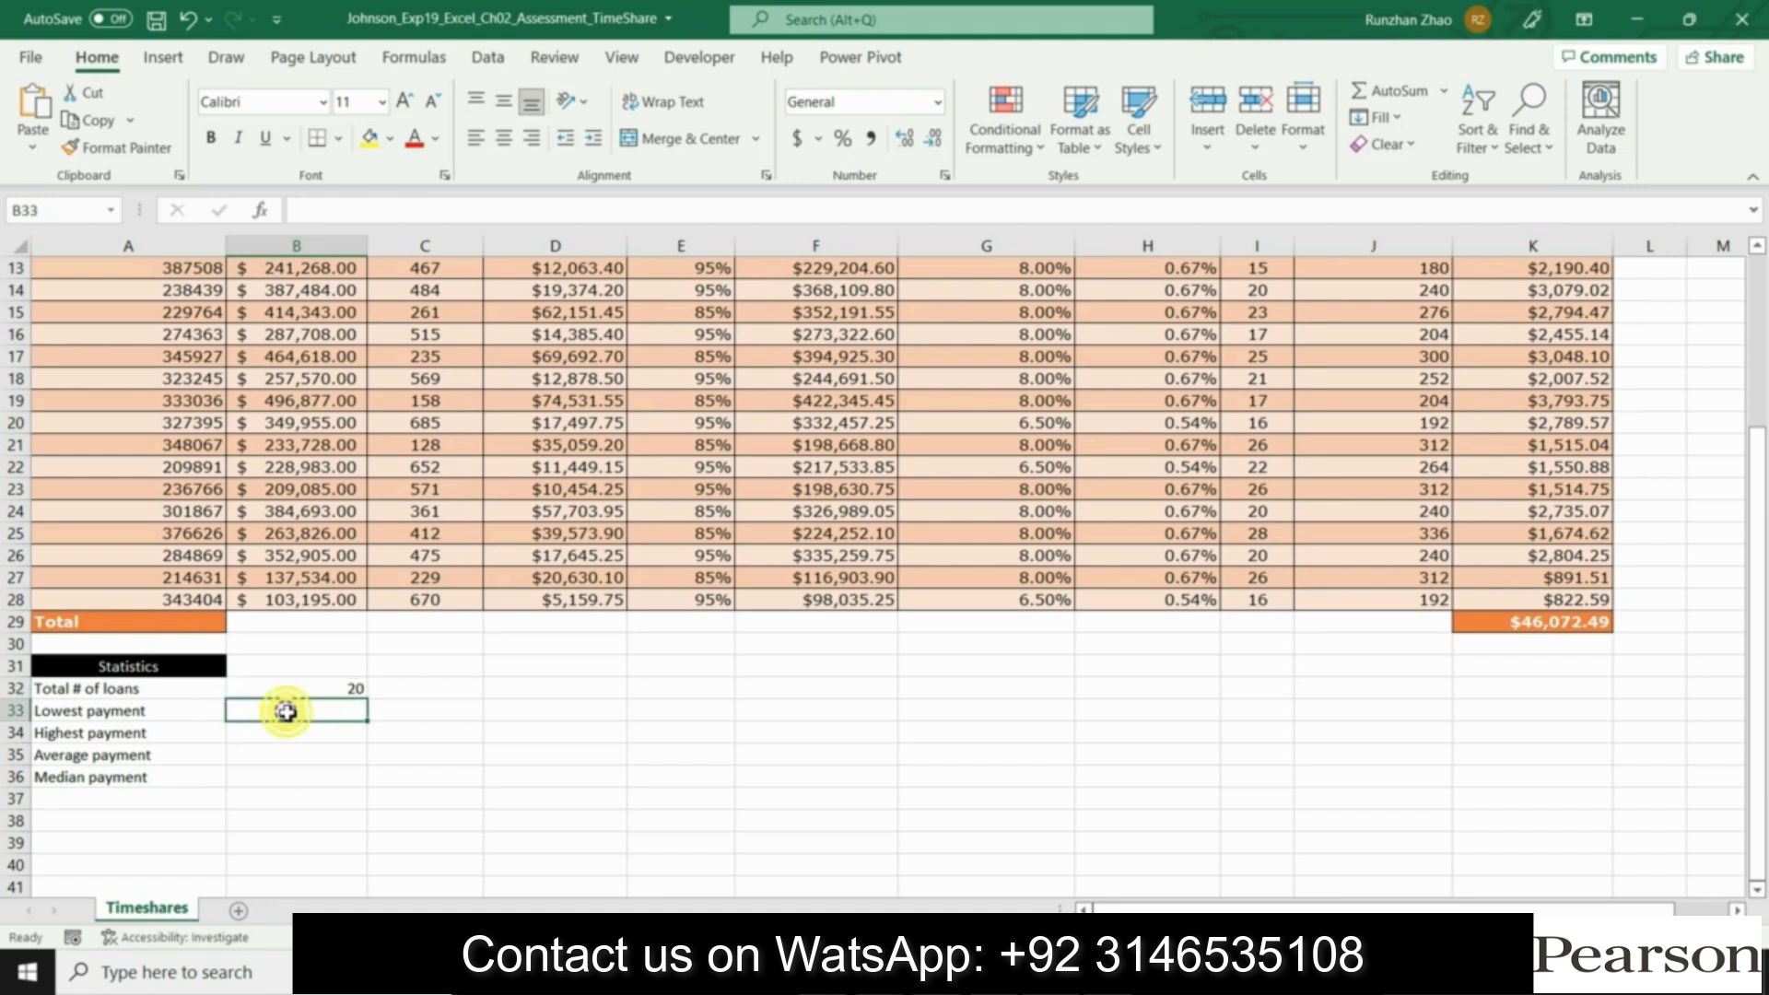
Step: Switch to the Word instructions, move the yellow highlight from item 13 to item 14, and read item 14
{"action": "key", "text": "alt+Tab"}
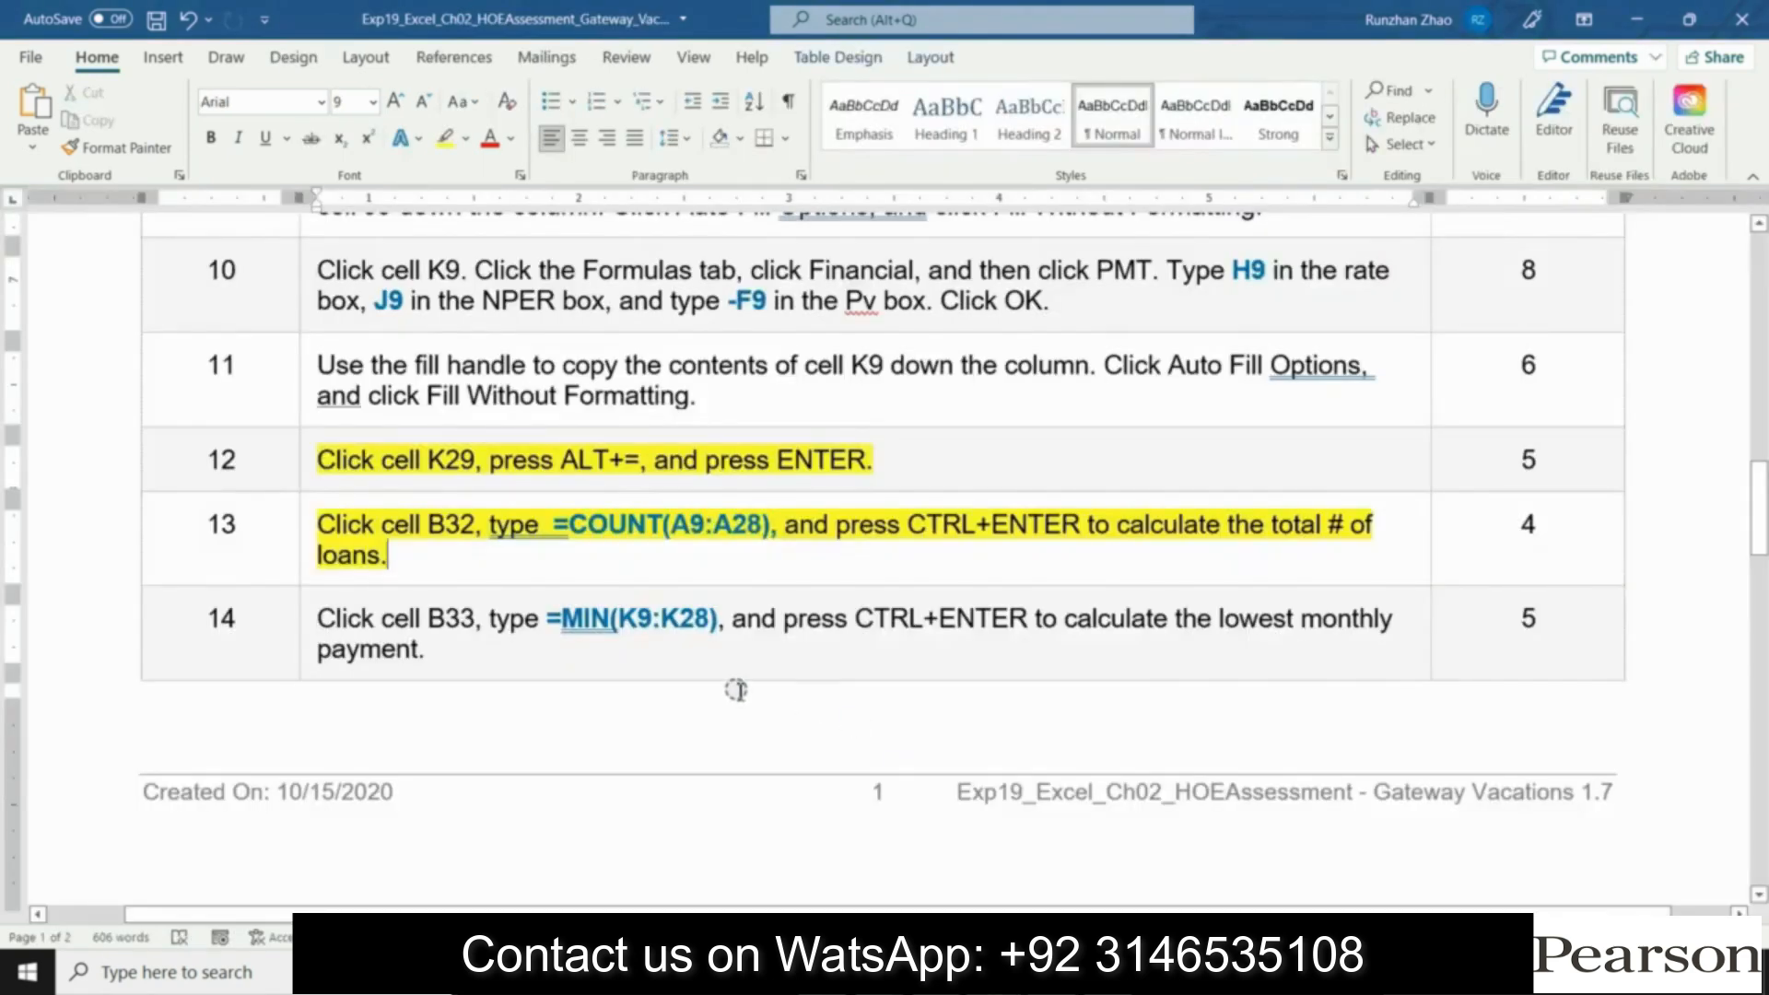
{"action": "left_click", "coordinate": [296, 559]}
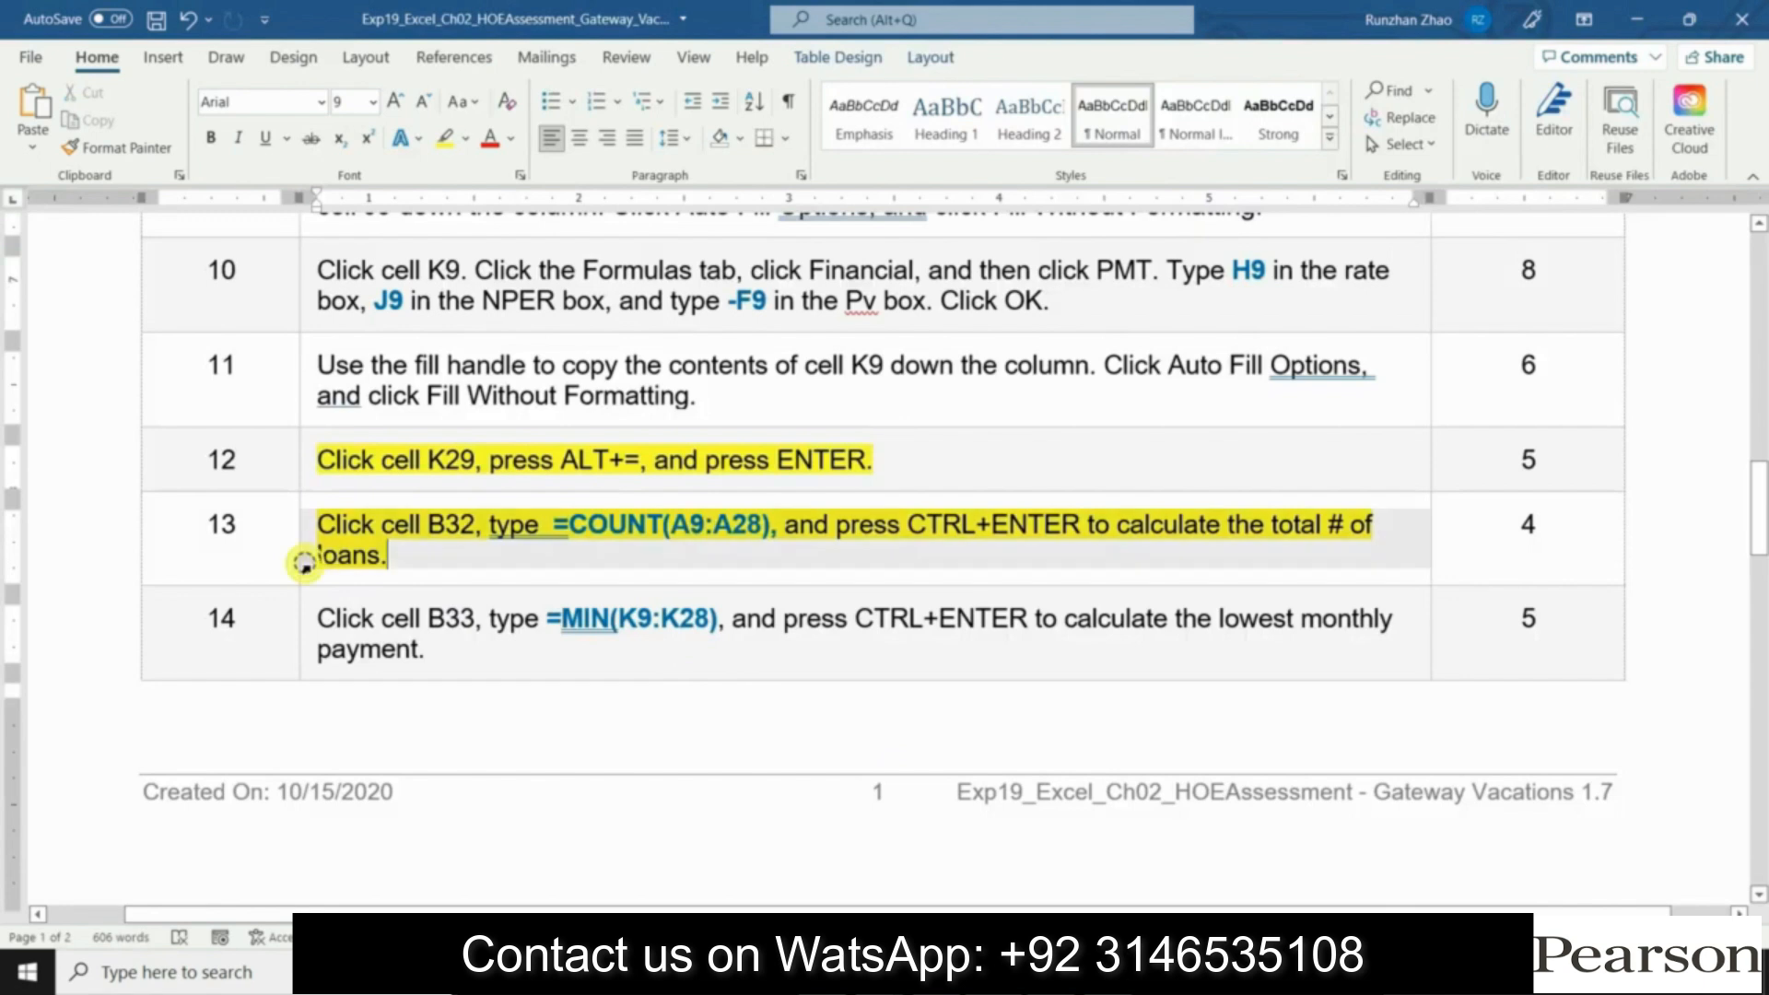
{"action": "right_click", "coordinate": [307, 557]}
{"action": "left_click", "coordinate": [420, 525]}
{"action": "left_click", "coordinate": [411, 664]}
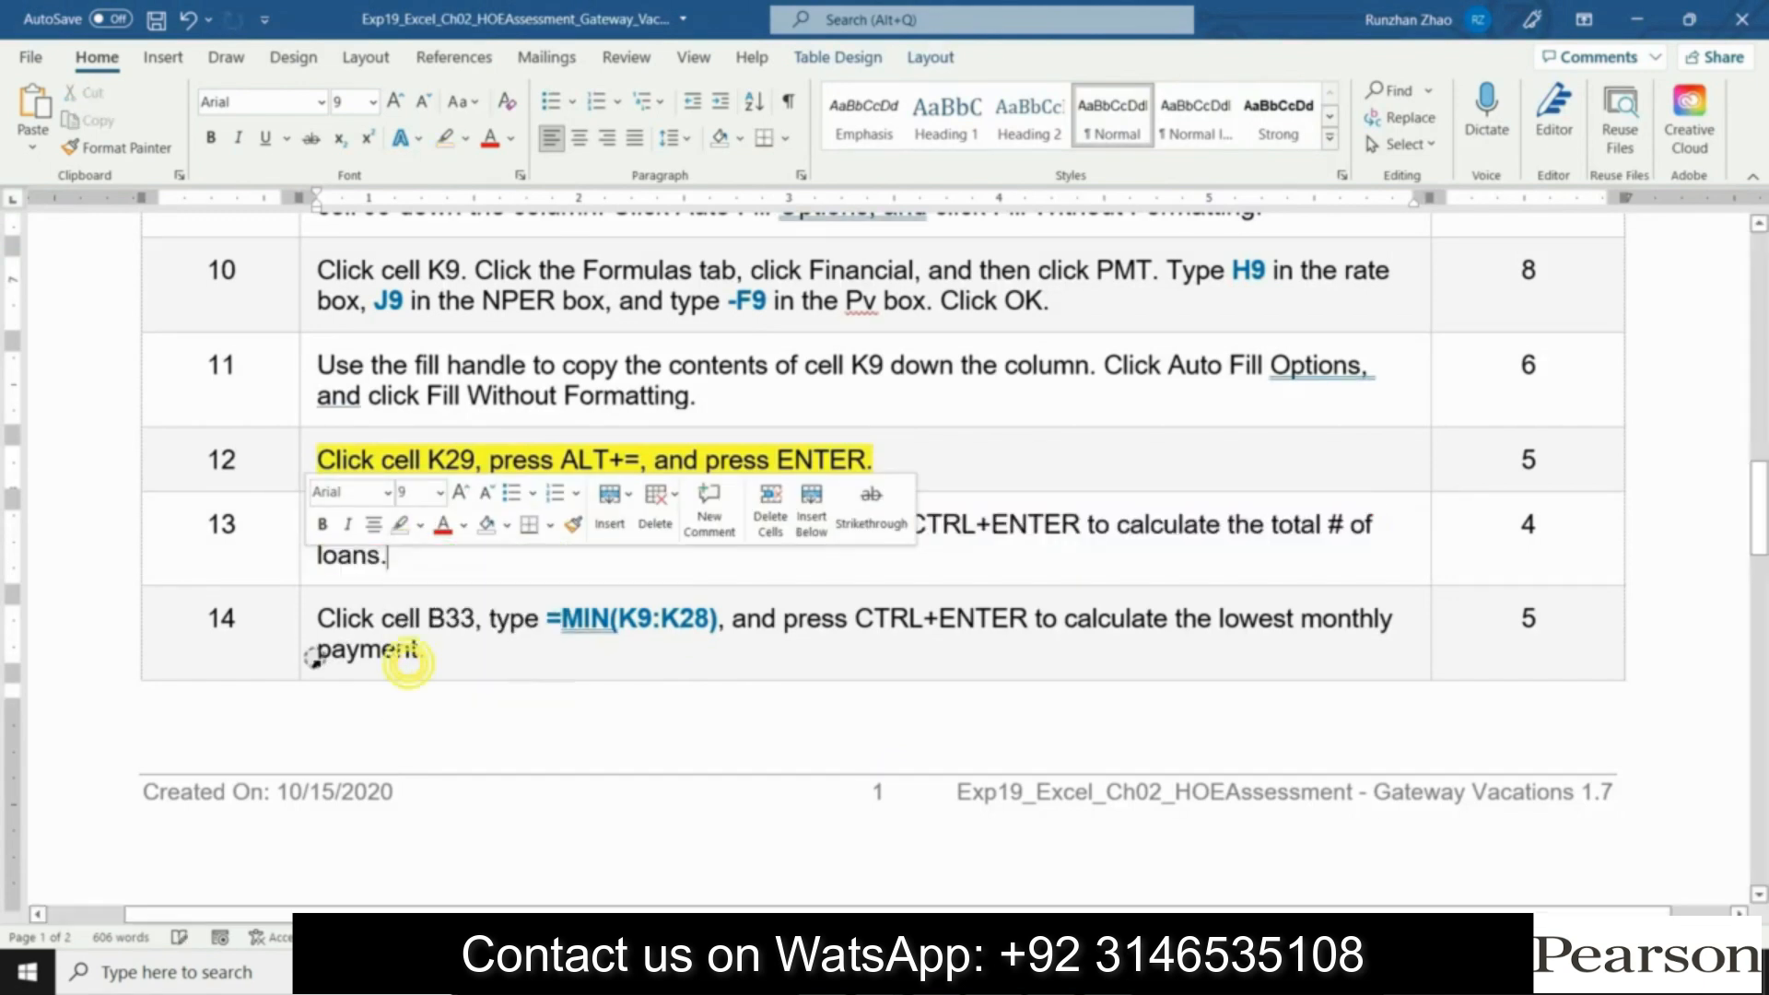
{"action": "left_click", "coordinate": [306, 650]}
{"action": "right_click", "coordinate": [313, 655]}
{"action": "left_click", "coordinate": [425, 622]}
{"action": "left_click", "coordinate": [414, 653]}
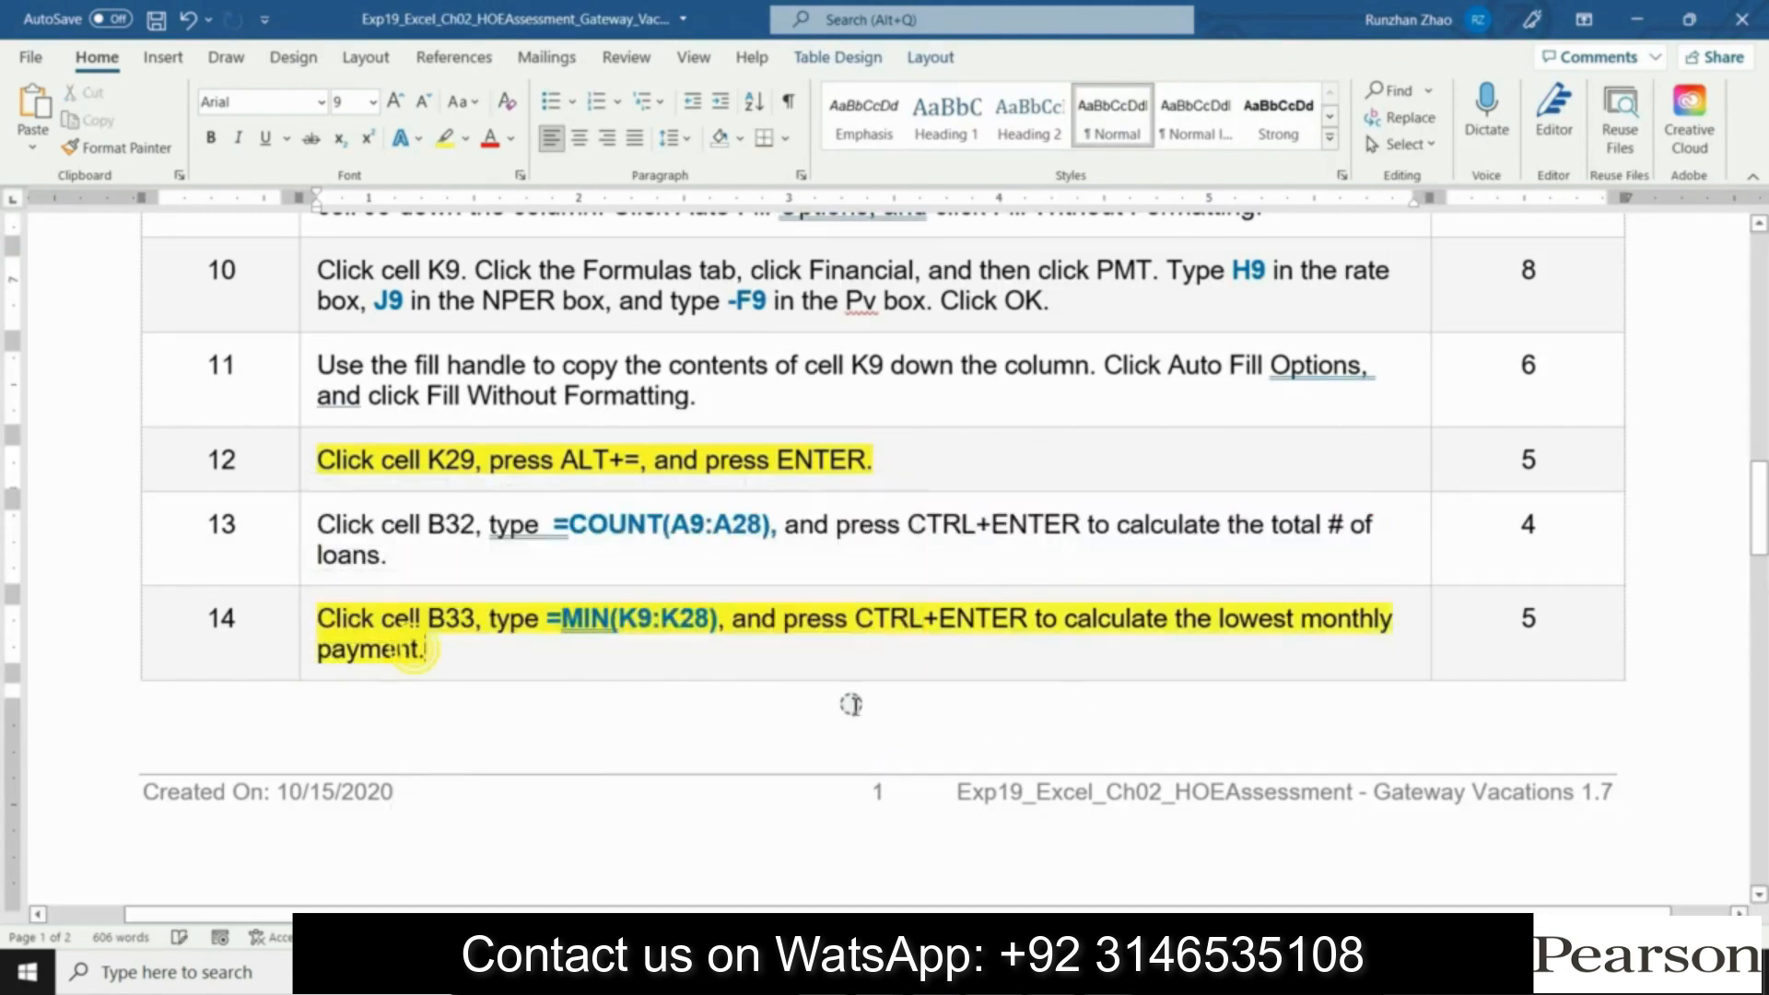
{"action": "left_click_drag", "start_coordinate": [1759, 517], "coordinate": [1759, 559]}
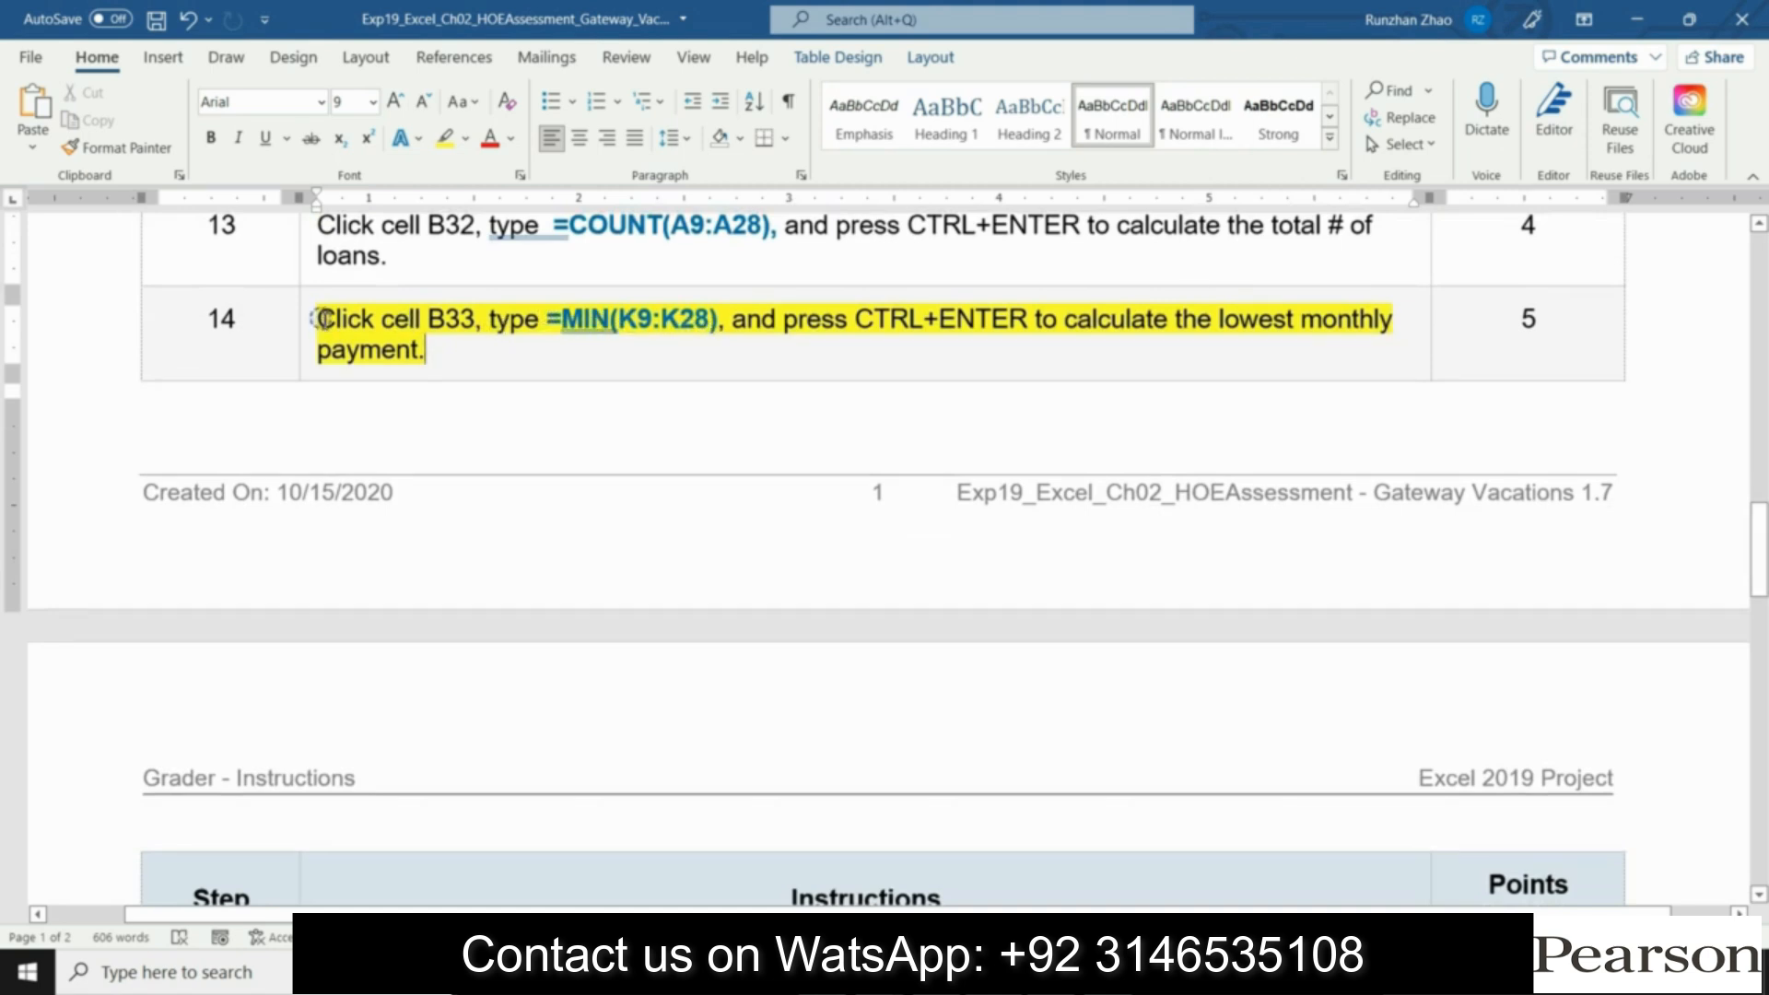
{"action": "left_click_drag", "start_coordinate": [322, 319], "coordinate": [446, 356]}
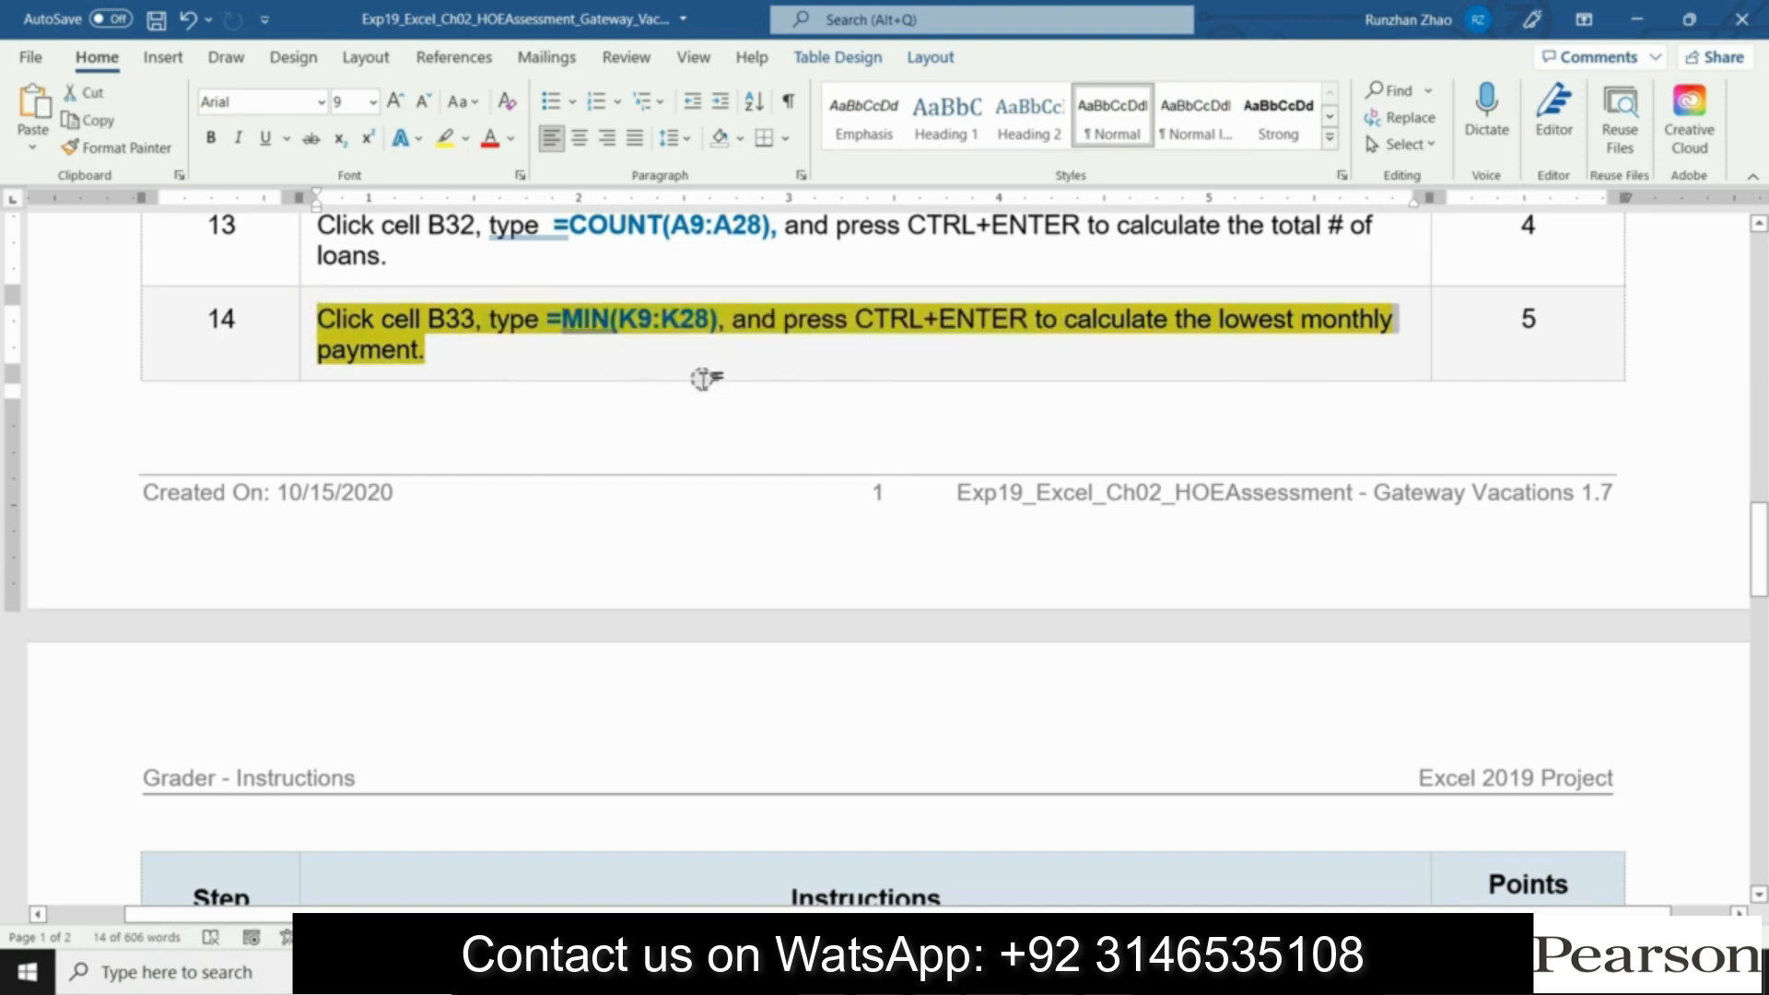
Step: Return to the Excel workbook and calculate the lowest payment in cell B33 with =MIN(K9:K28)
{"action": "key", "text": "alt+Tab"}
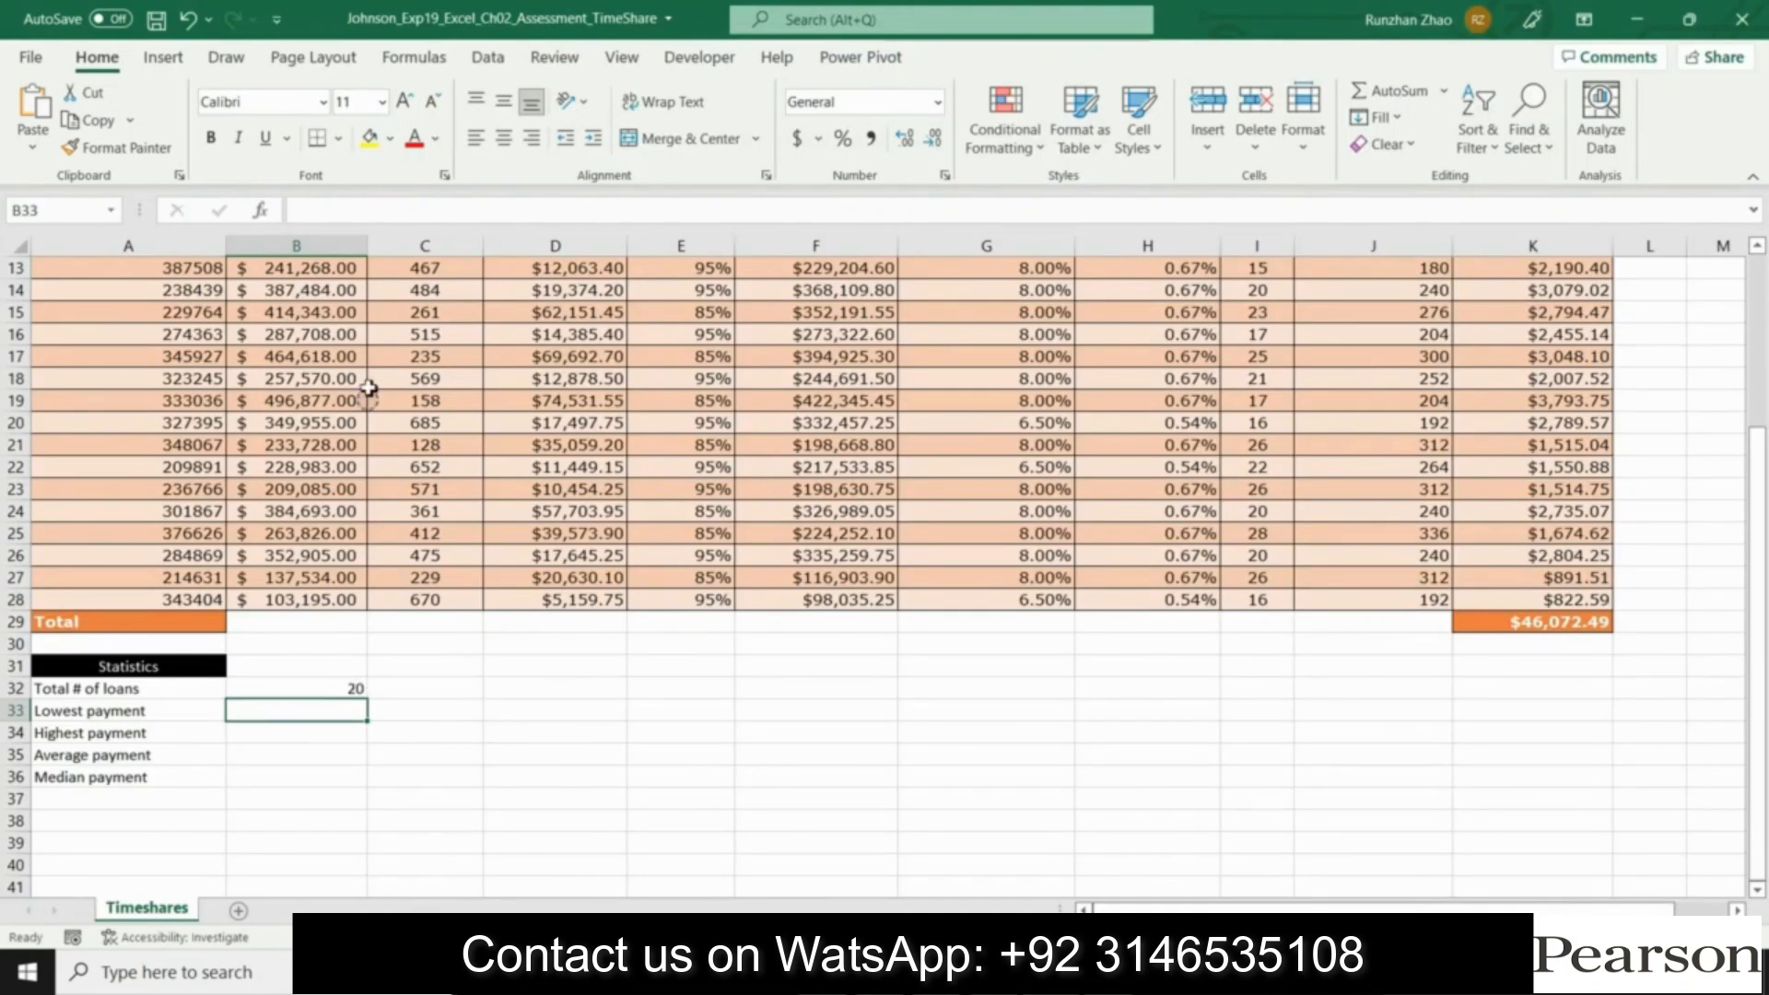
{"action": "left_click", "coordinate": [362, 211]}
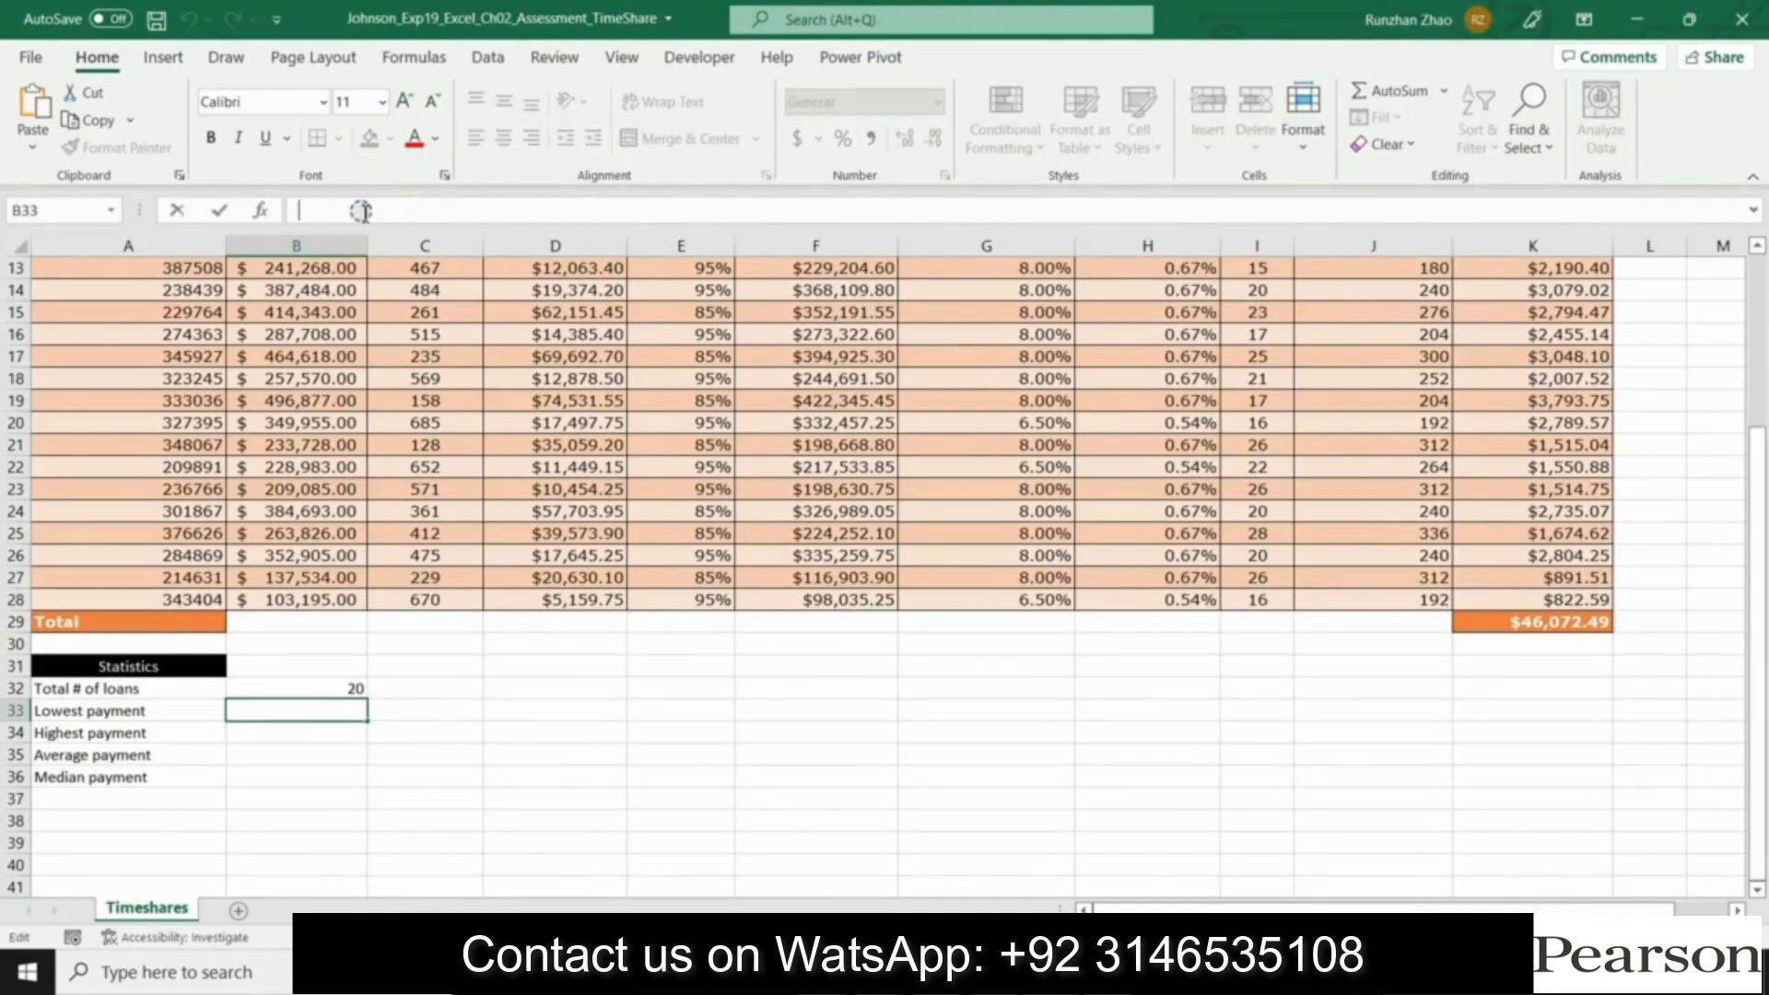
{"action": "type", "text": "=MIN"}
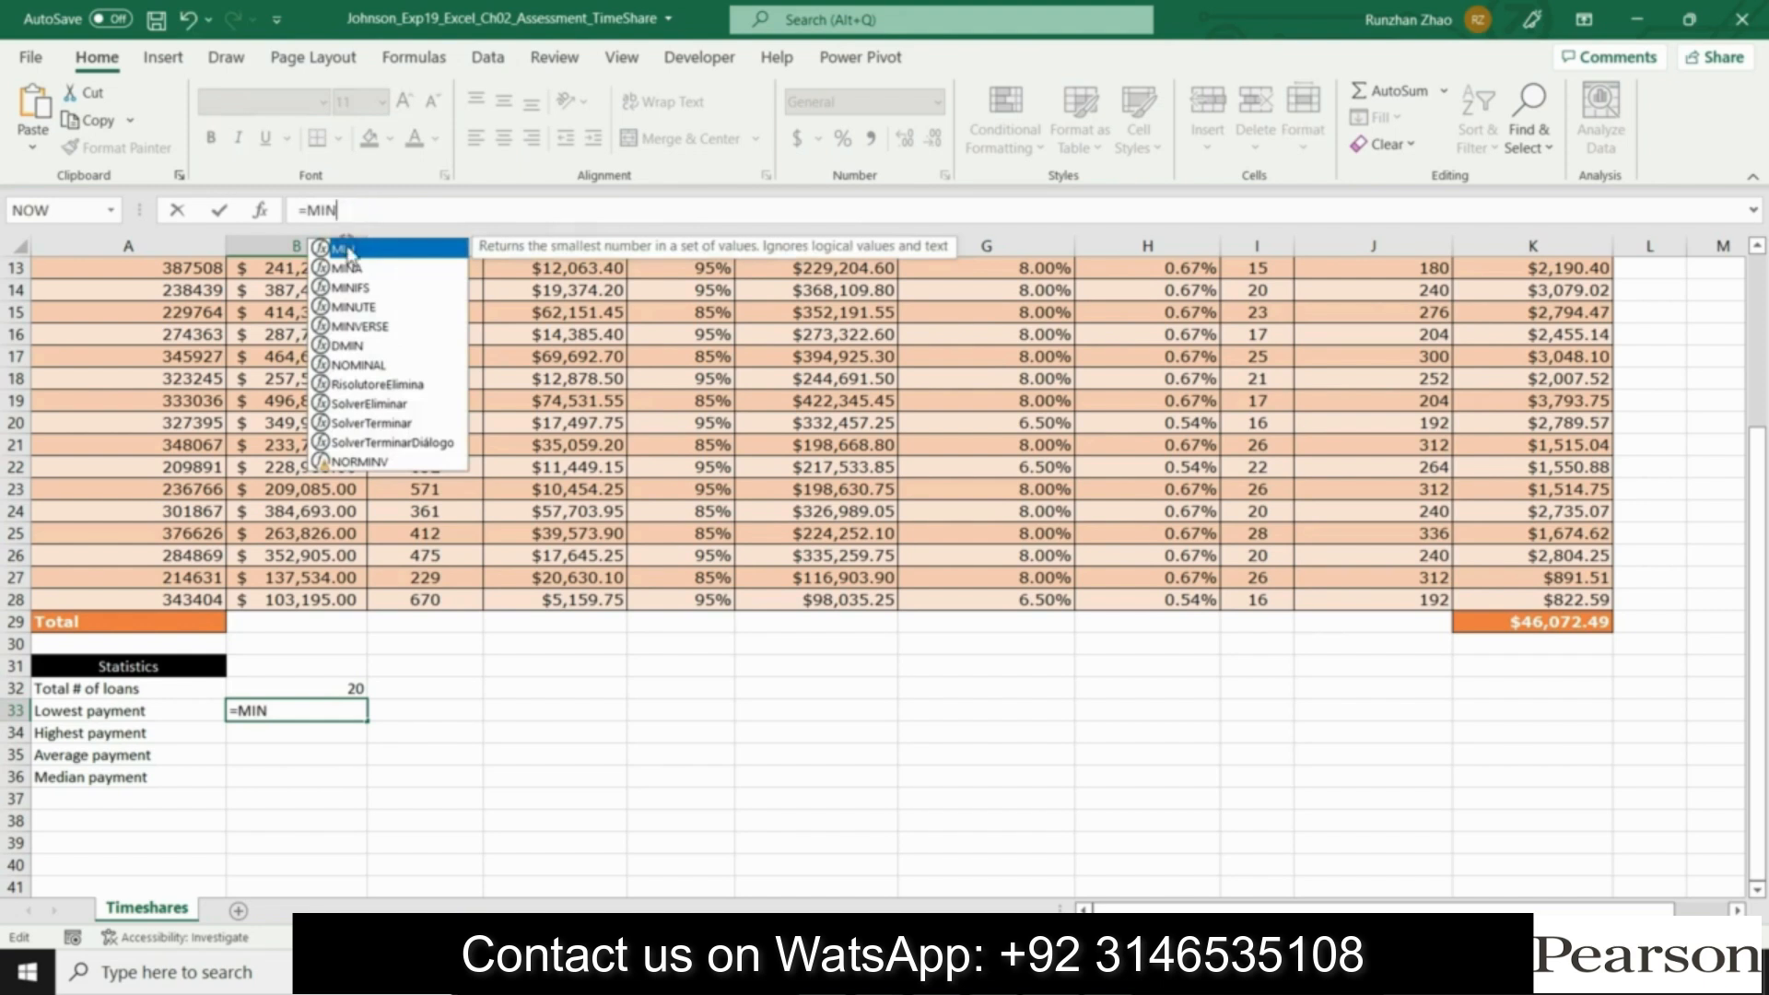
{"action": "double_click", "coordinate": [348, 251]}
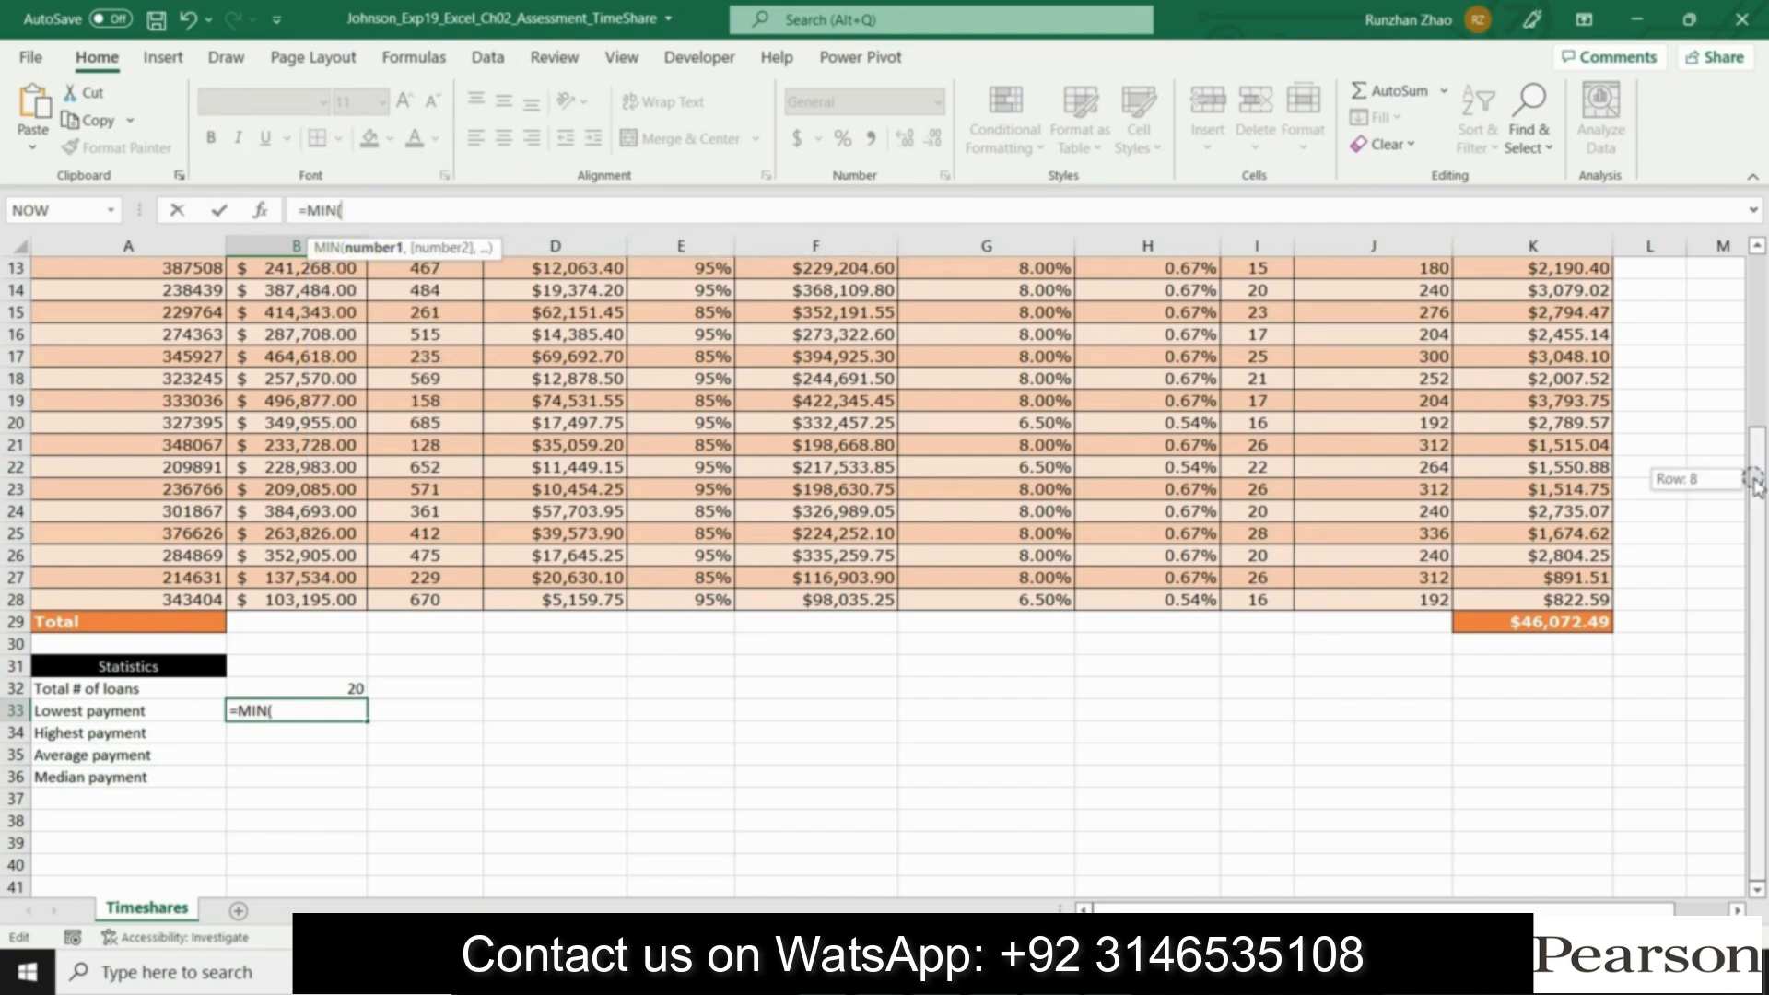
{"action": "scroll", "coordinate": [1705, 489], "scroll_direction": "up", "scroll_amount": 3}
{"action": "left_click_drag", "start_coordinate": [1564, 360], "coordinate": [1580, 780]}
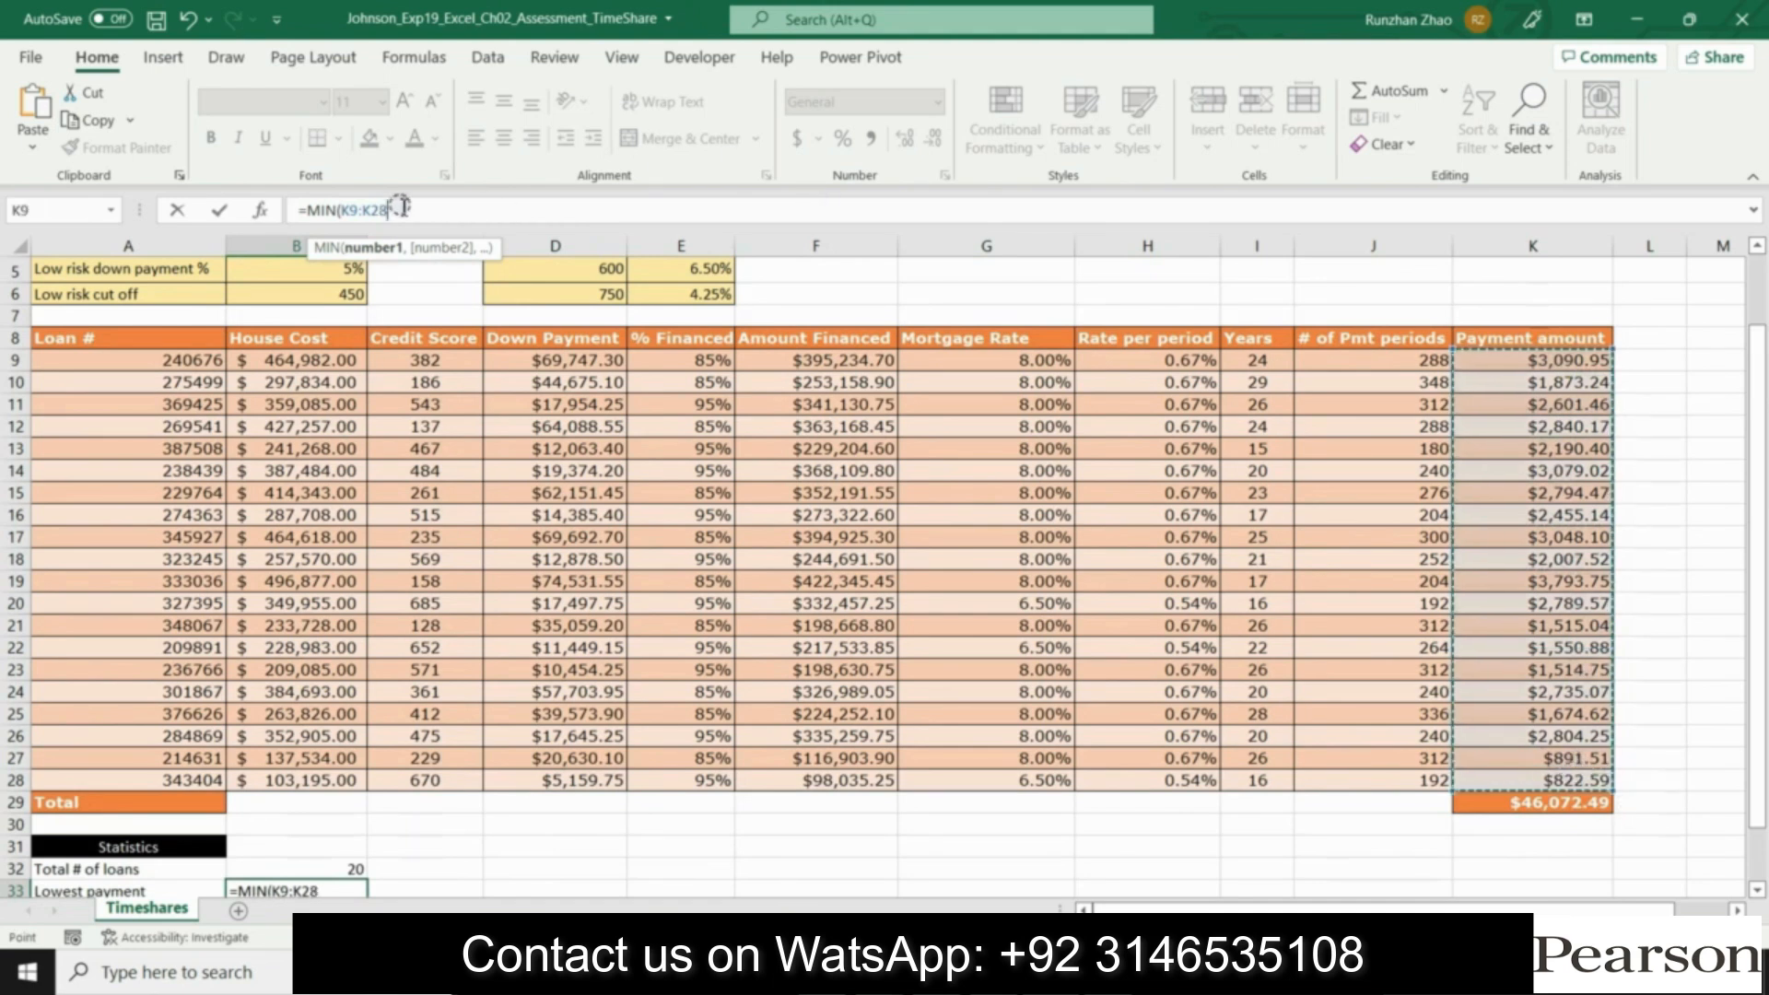
{"action": "key", "text": "Return"}
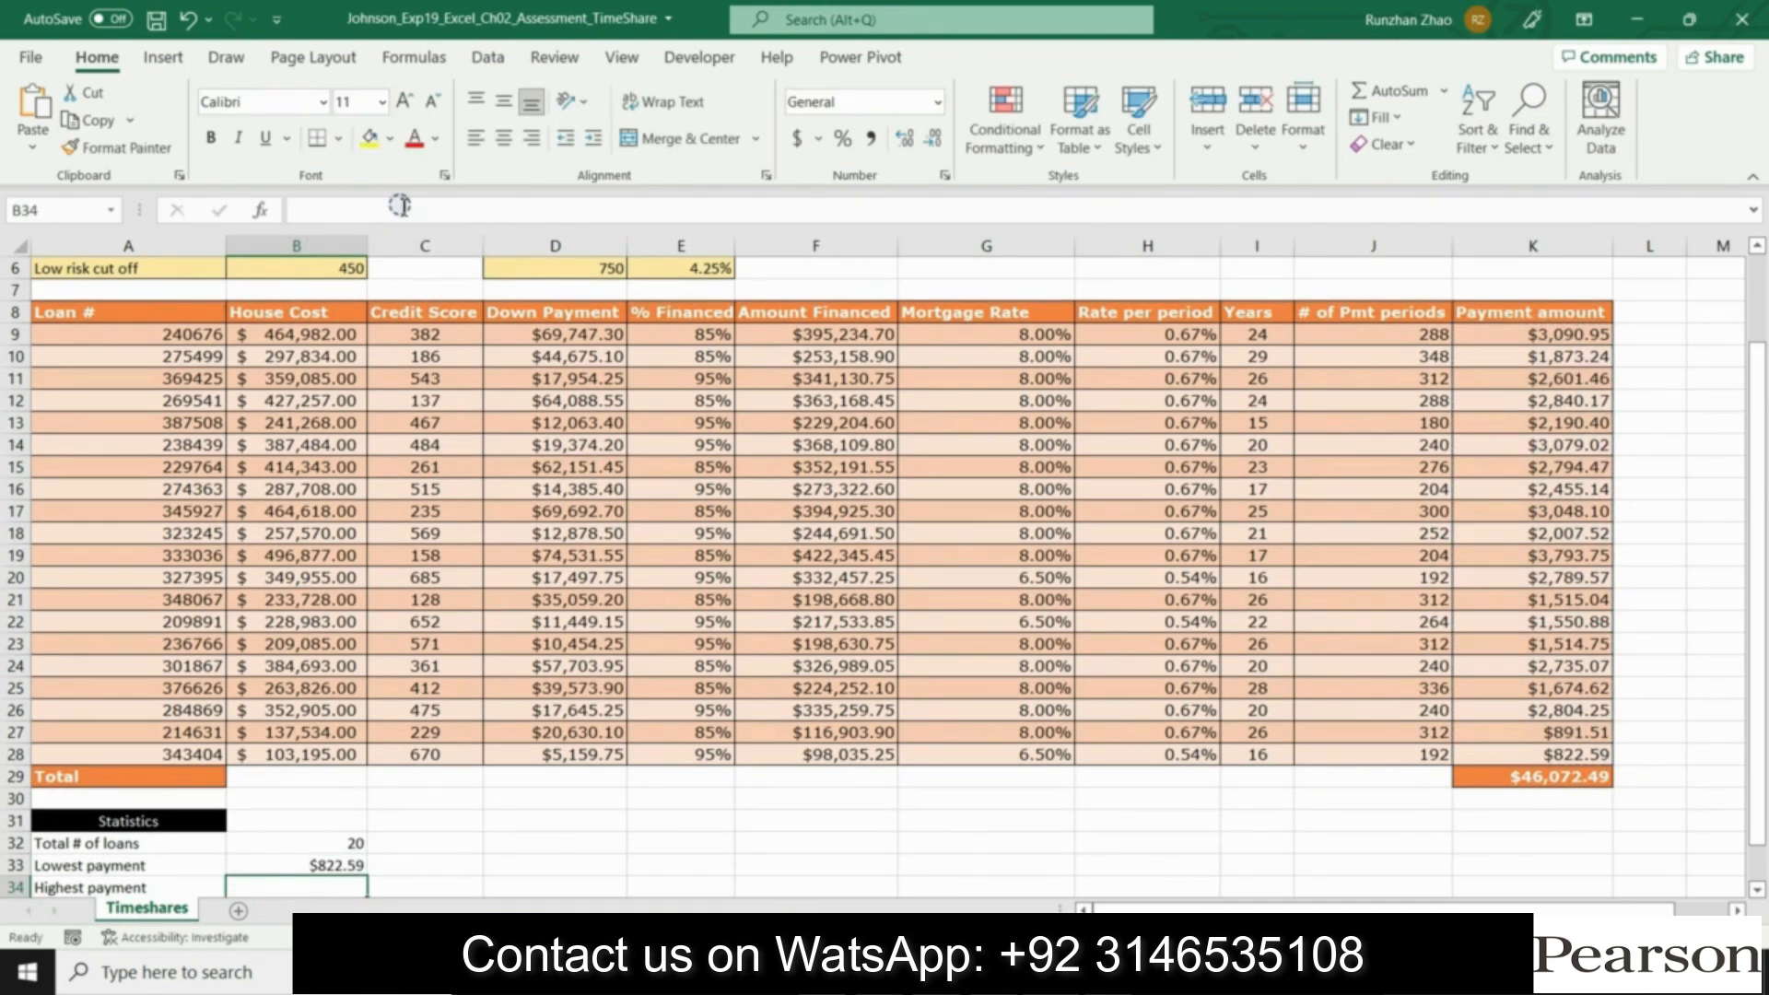
{"action": "scroll", "coordinate": [1756, 544], "scroll_direction": "down", "scroll_amount": 1}
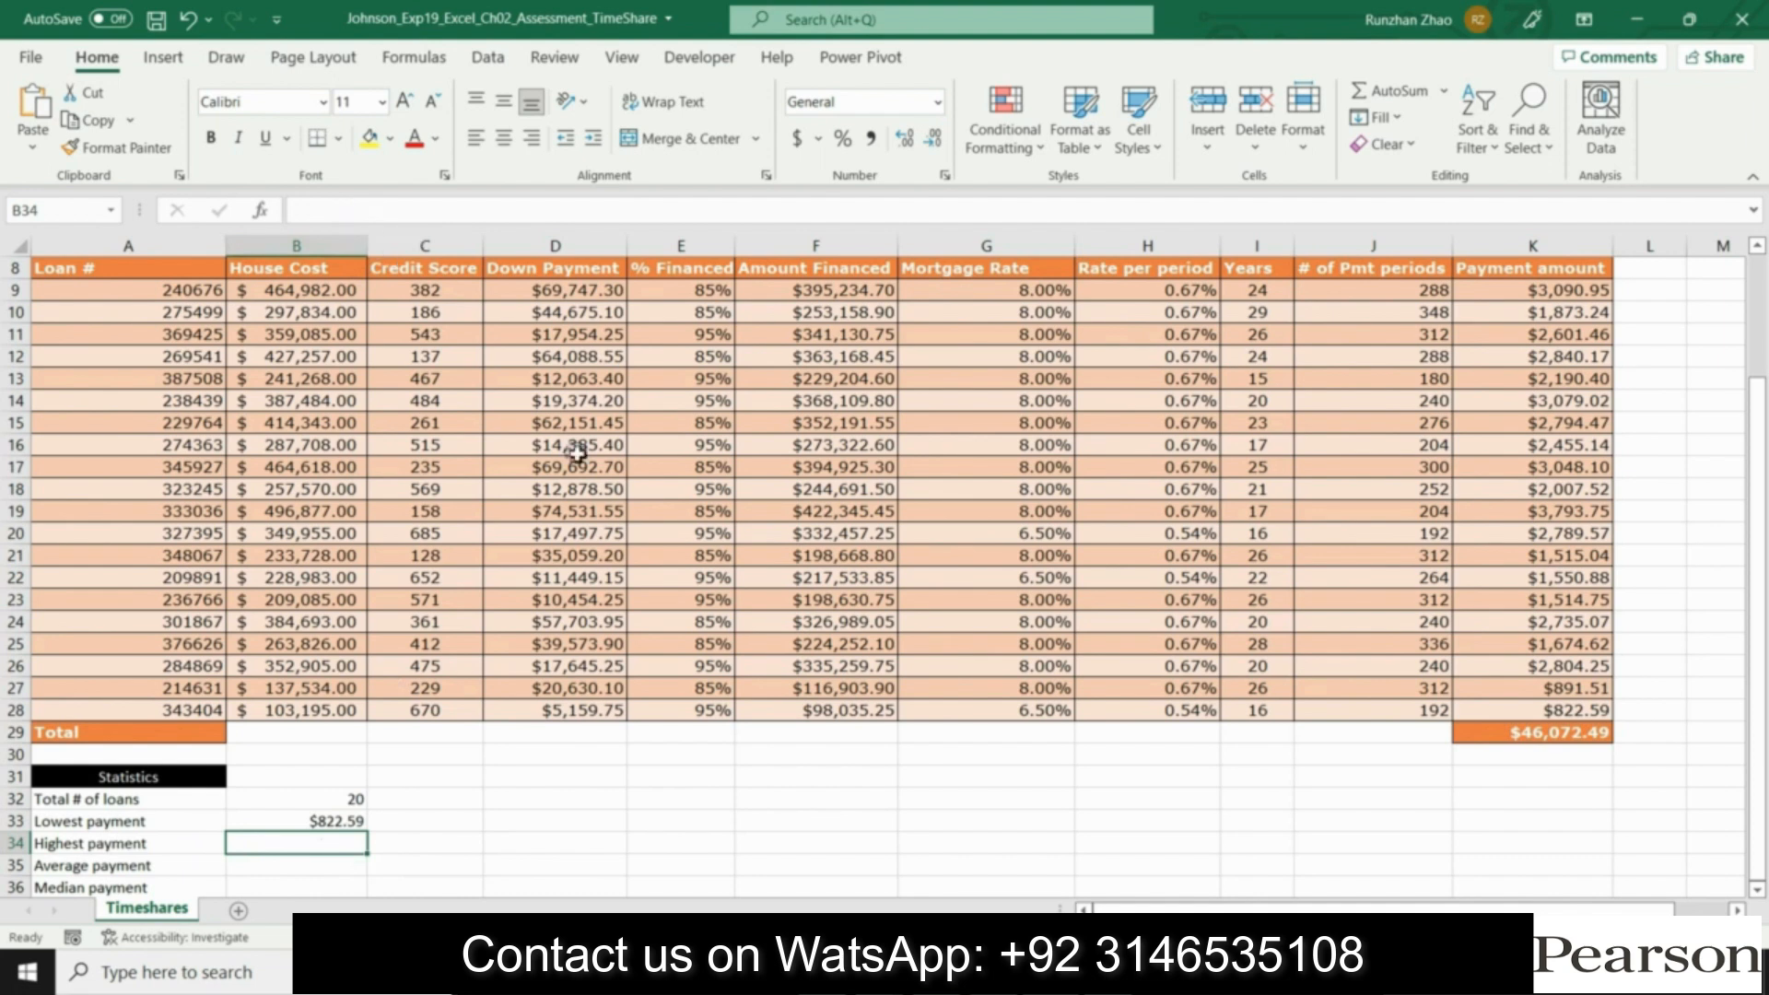
Step: Switch to the Word instructions and select item 15 on the second page to read it
{"action": "key", "text": "alt+Tab"}
{"action": "scroll", "coordinate": [513, 511], "scroll_direction": "down", "scroll_amount": 5}
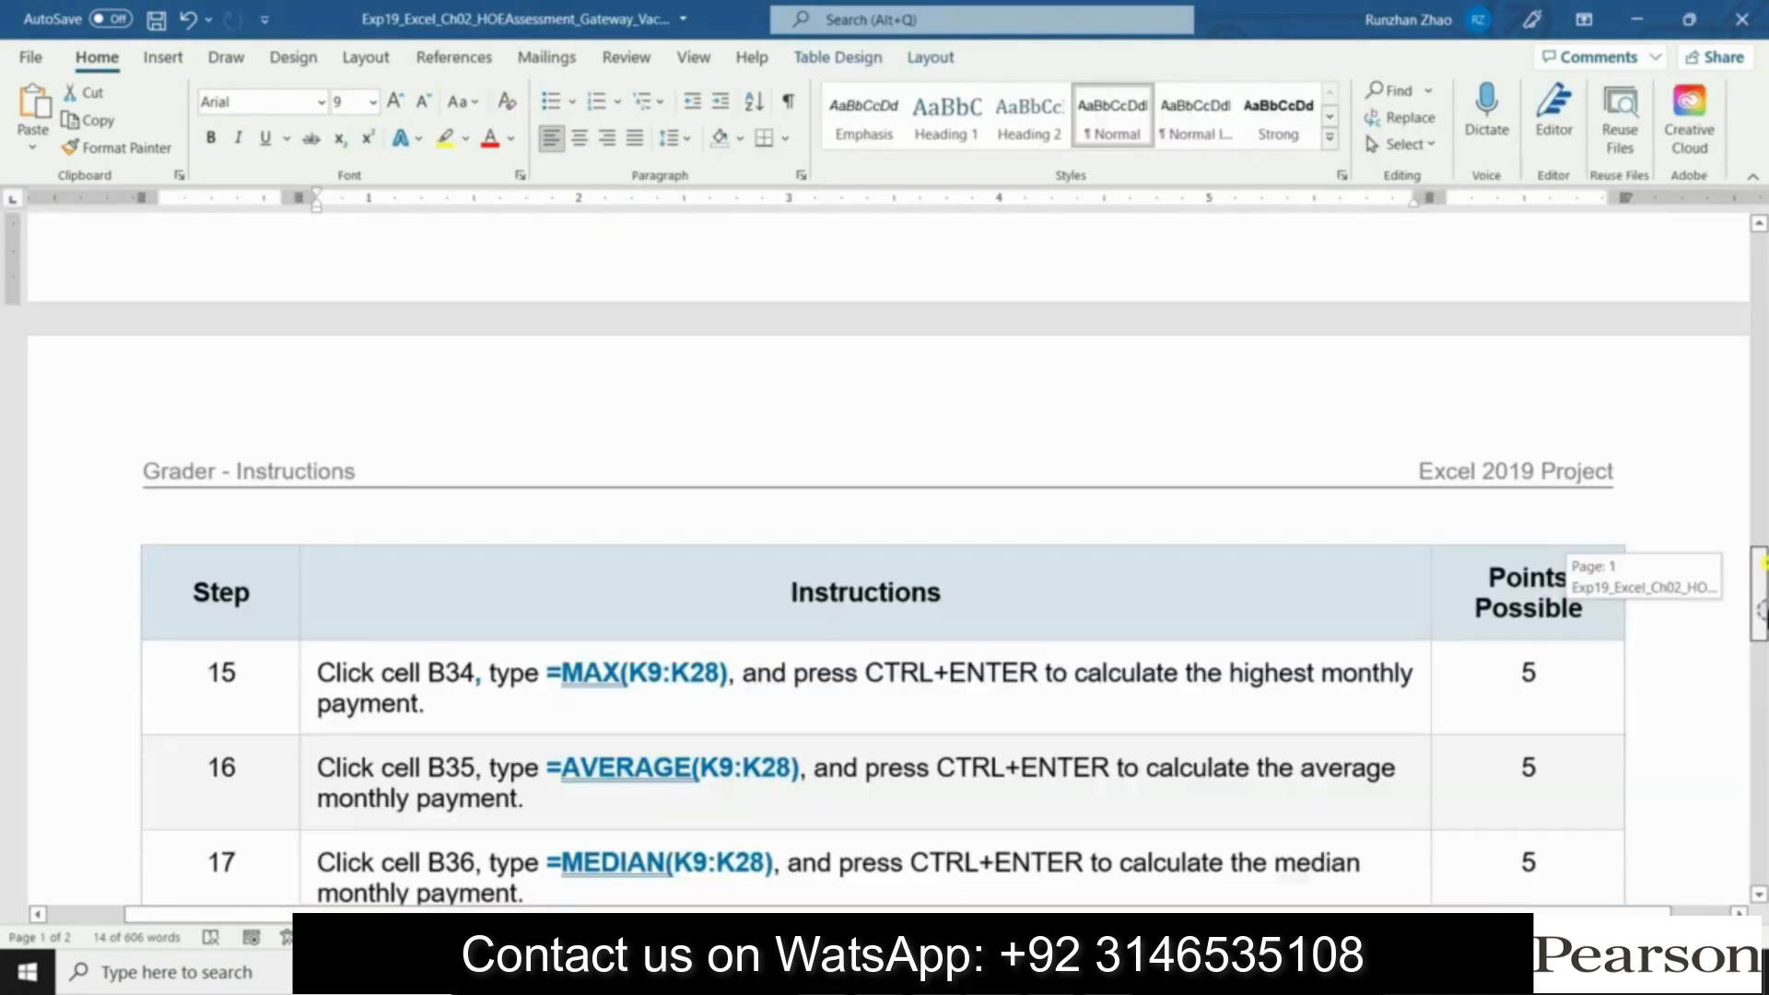
{"action": "left_click", "coordinate": [303, 495]}
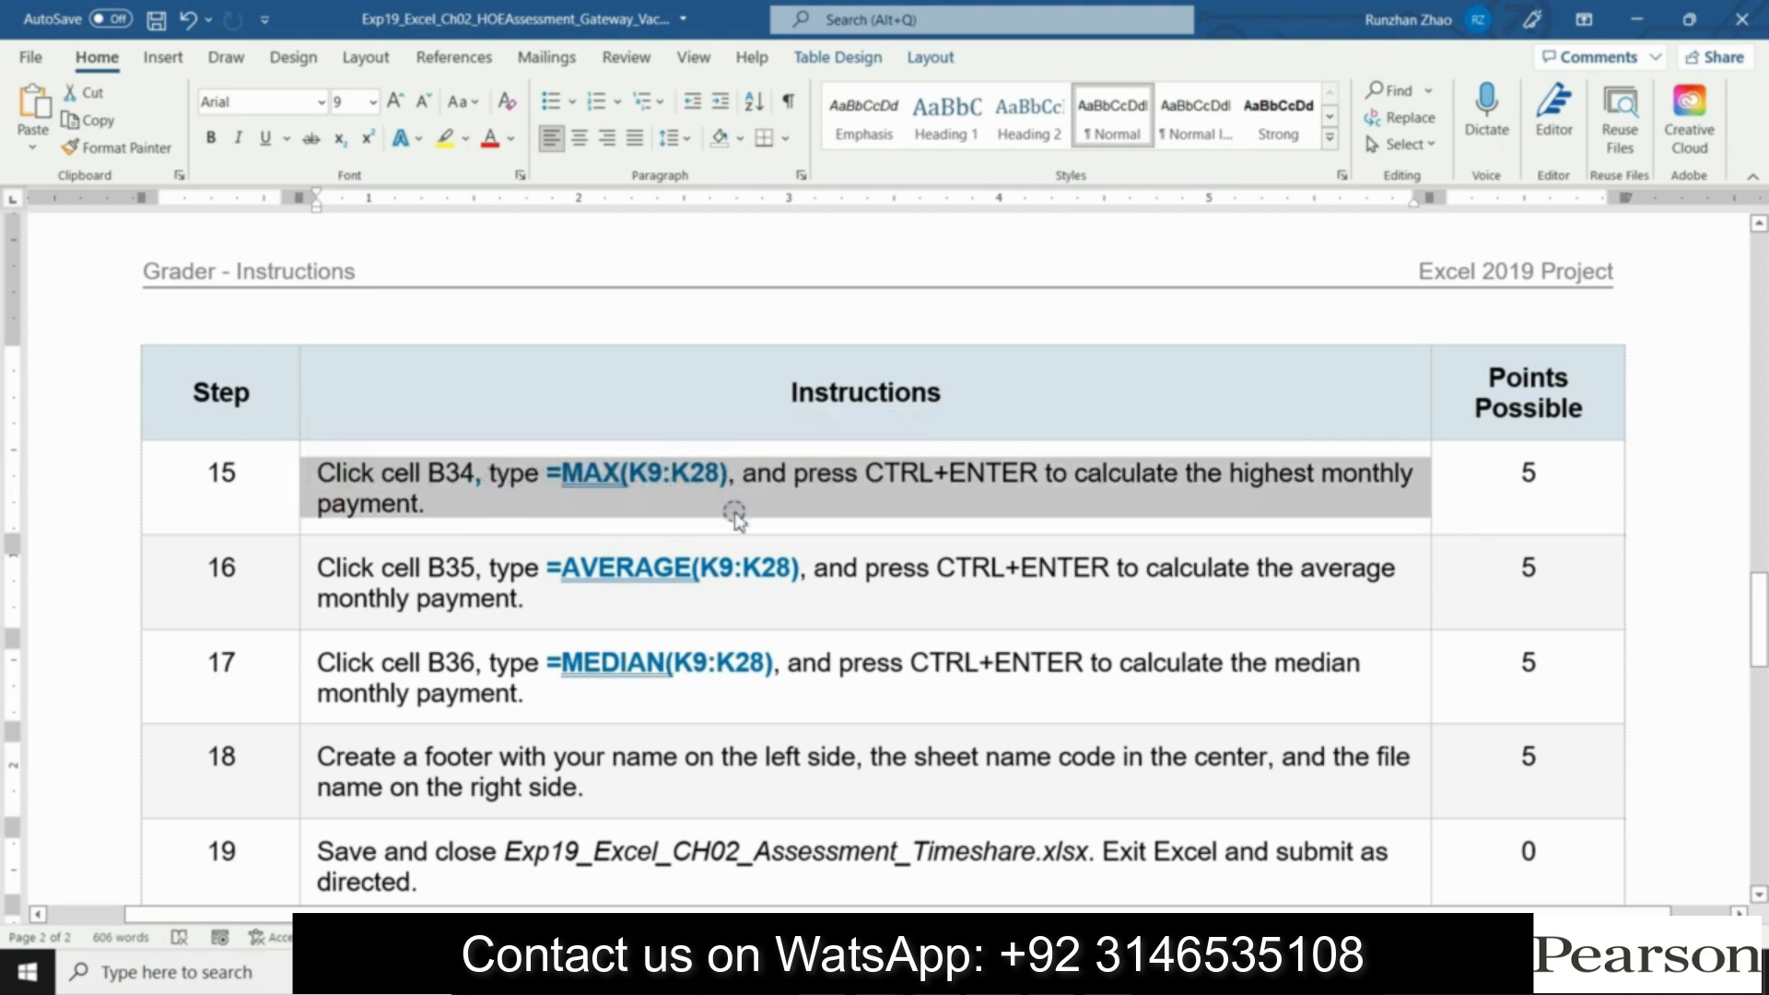
Step: Return to the Excel workbook and calculate the highest payment in cell B34 with =MAX(K9:K28)
{"action": "key", "text": "alt+Tab"}
{"action": "left_click", "coordinate": [417, 210]}
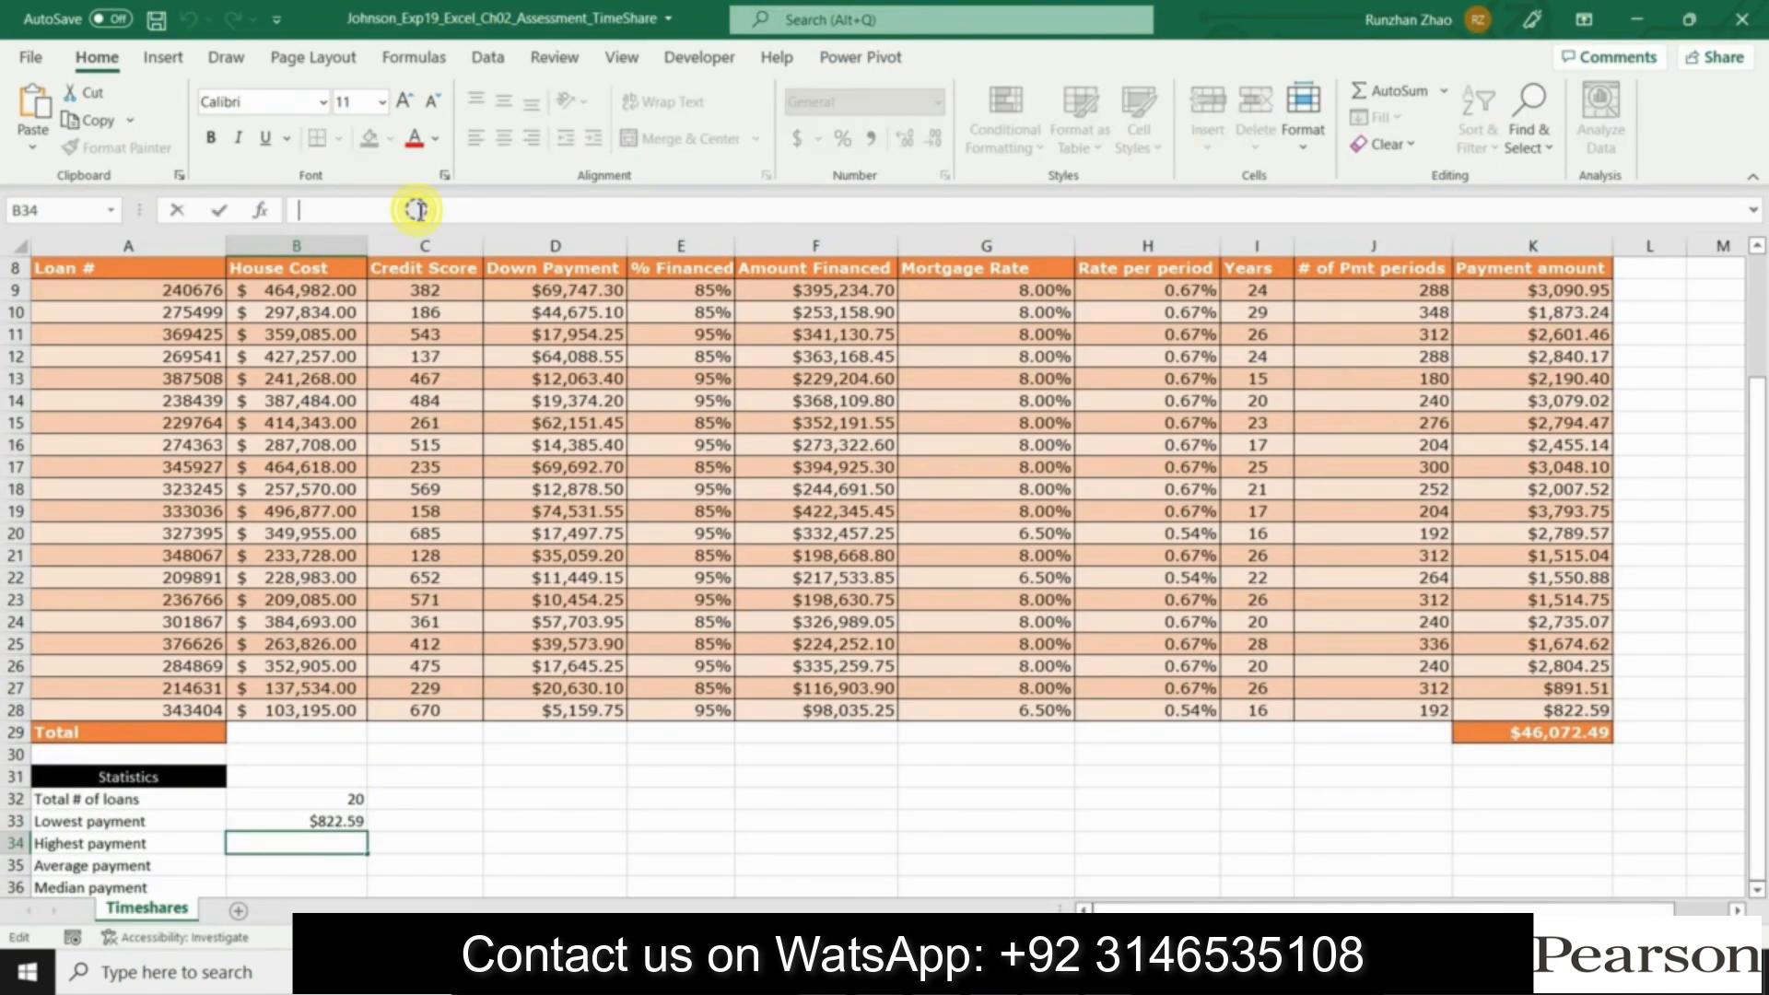
{"action": "type", "text": "=MAX"}
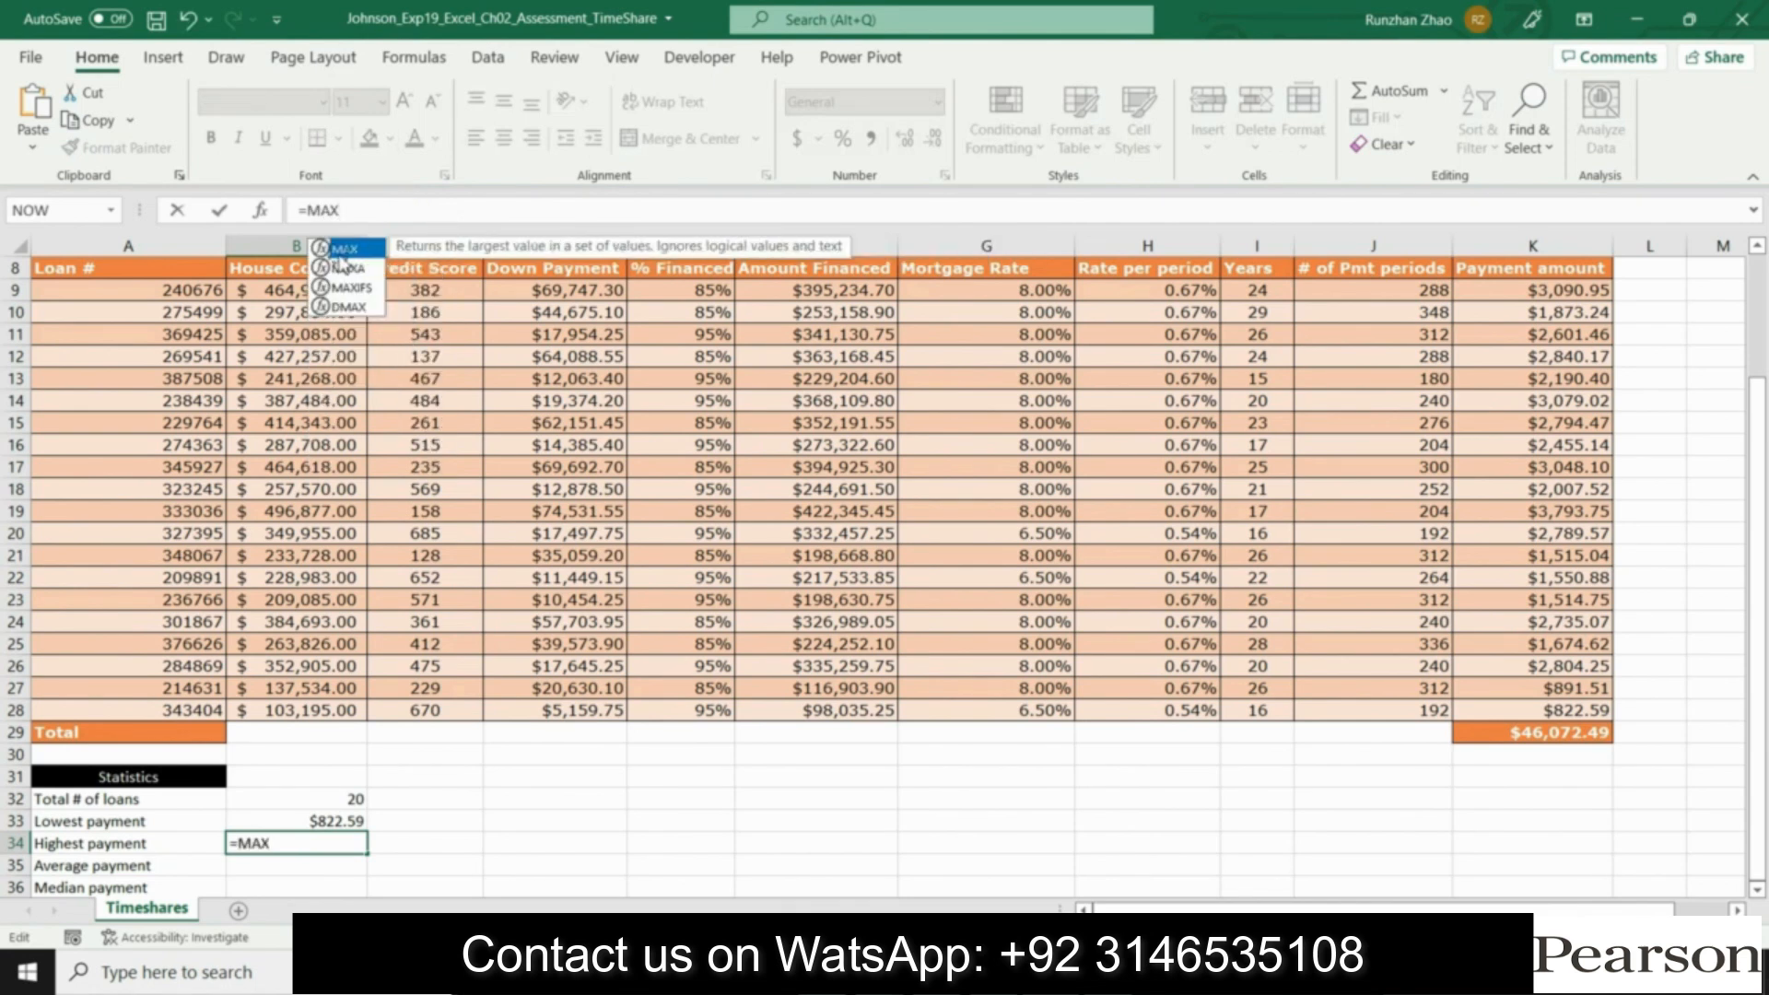
{"action": "double_click", "coordinate": [342, 247]}
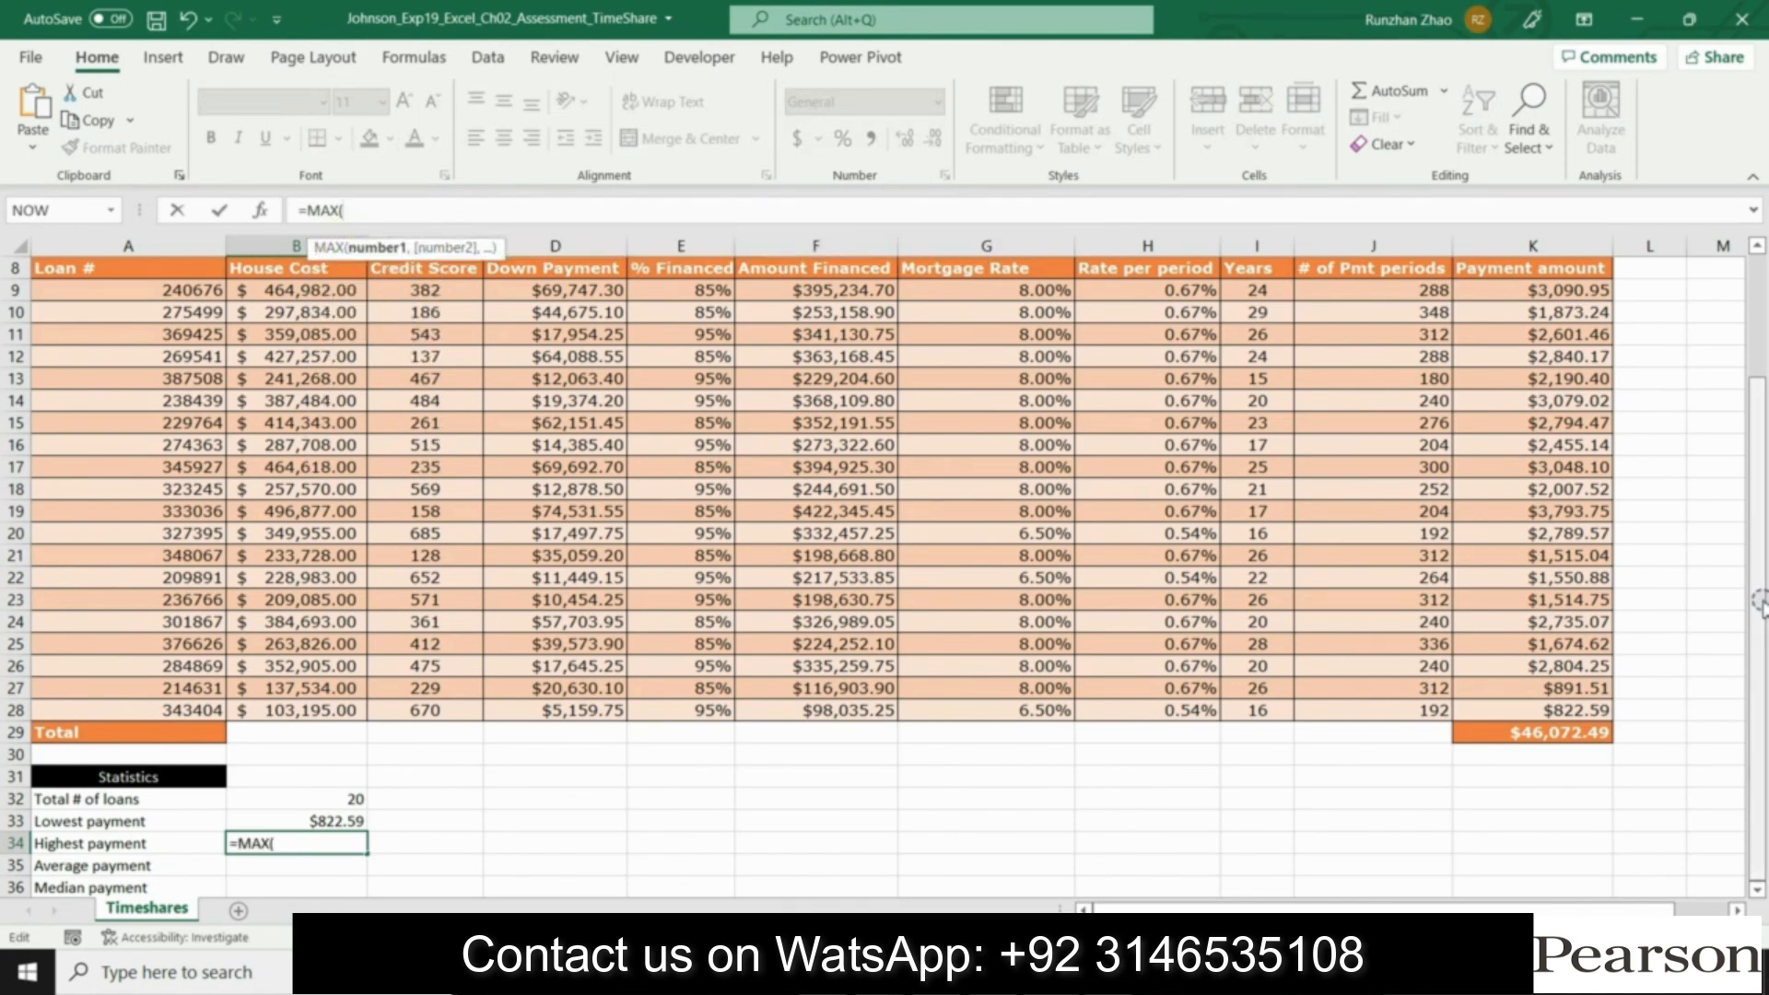
{"action": "scroll", "coordinate": [1758, 604], "scroll_direction": "up", "scroll_amount": 1}
{"action": "left_click_drag", "start_coordinate": [1531, 387], "coordinate": [1532, 807]}
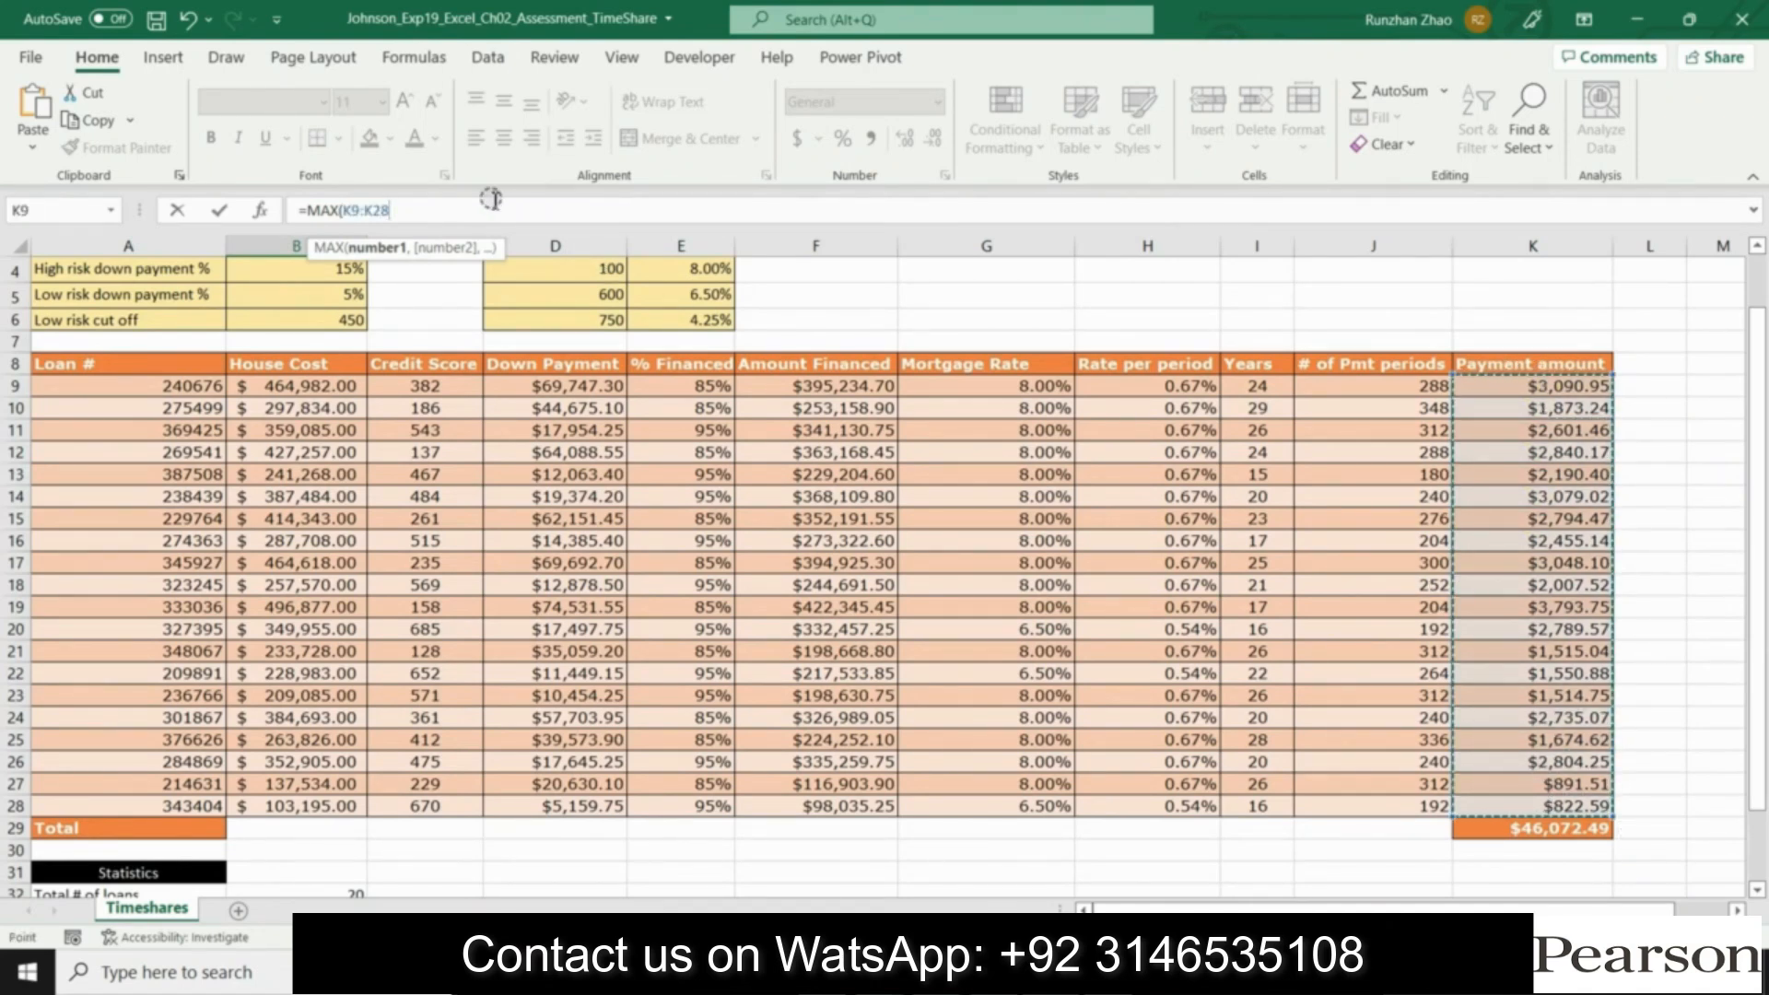
{"action": "key", "text": "Return"}
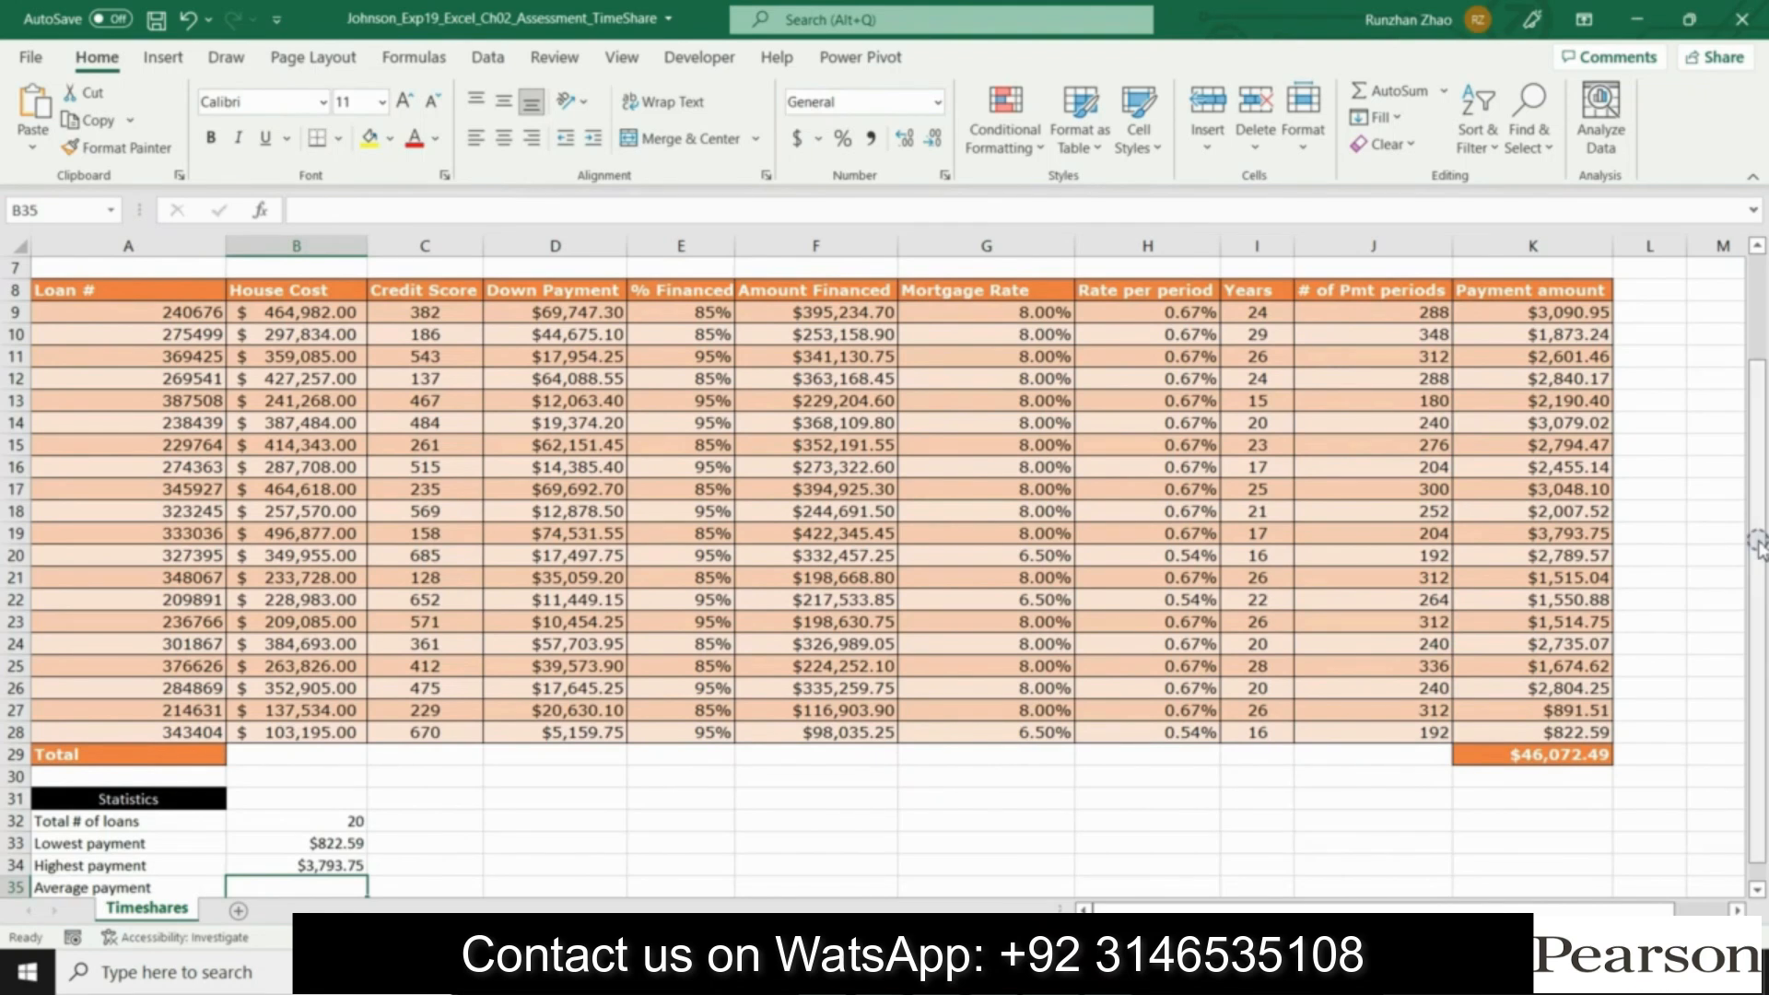
{"action": "left_click_drag", "start_coordinate": [1758, 541], "coordinate": [1757, 561]}
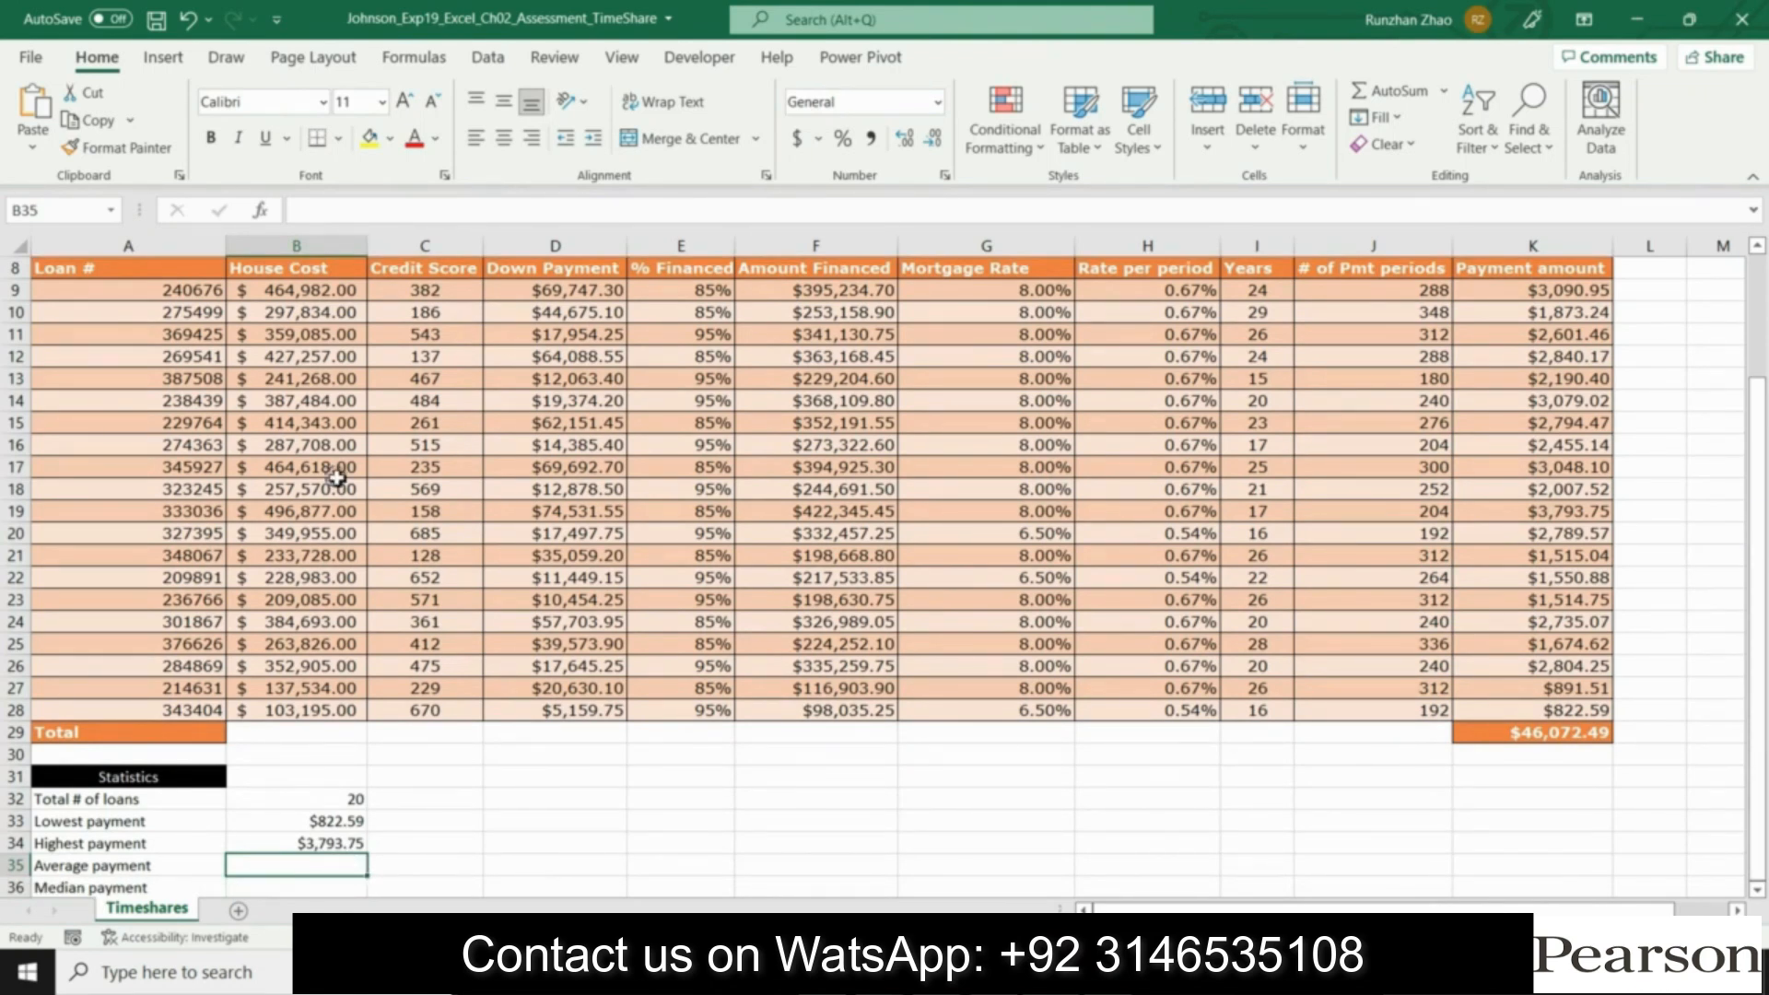
Step: Read item 16 in the Word instructions and, back in Excel, calculate the average payment in cell B35 with =AVERAGE(K9:K28)
{"action": "left_click", "coordinate": [1014, 972]}
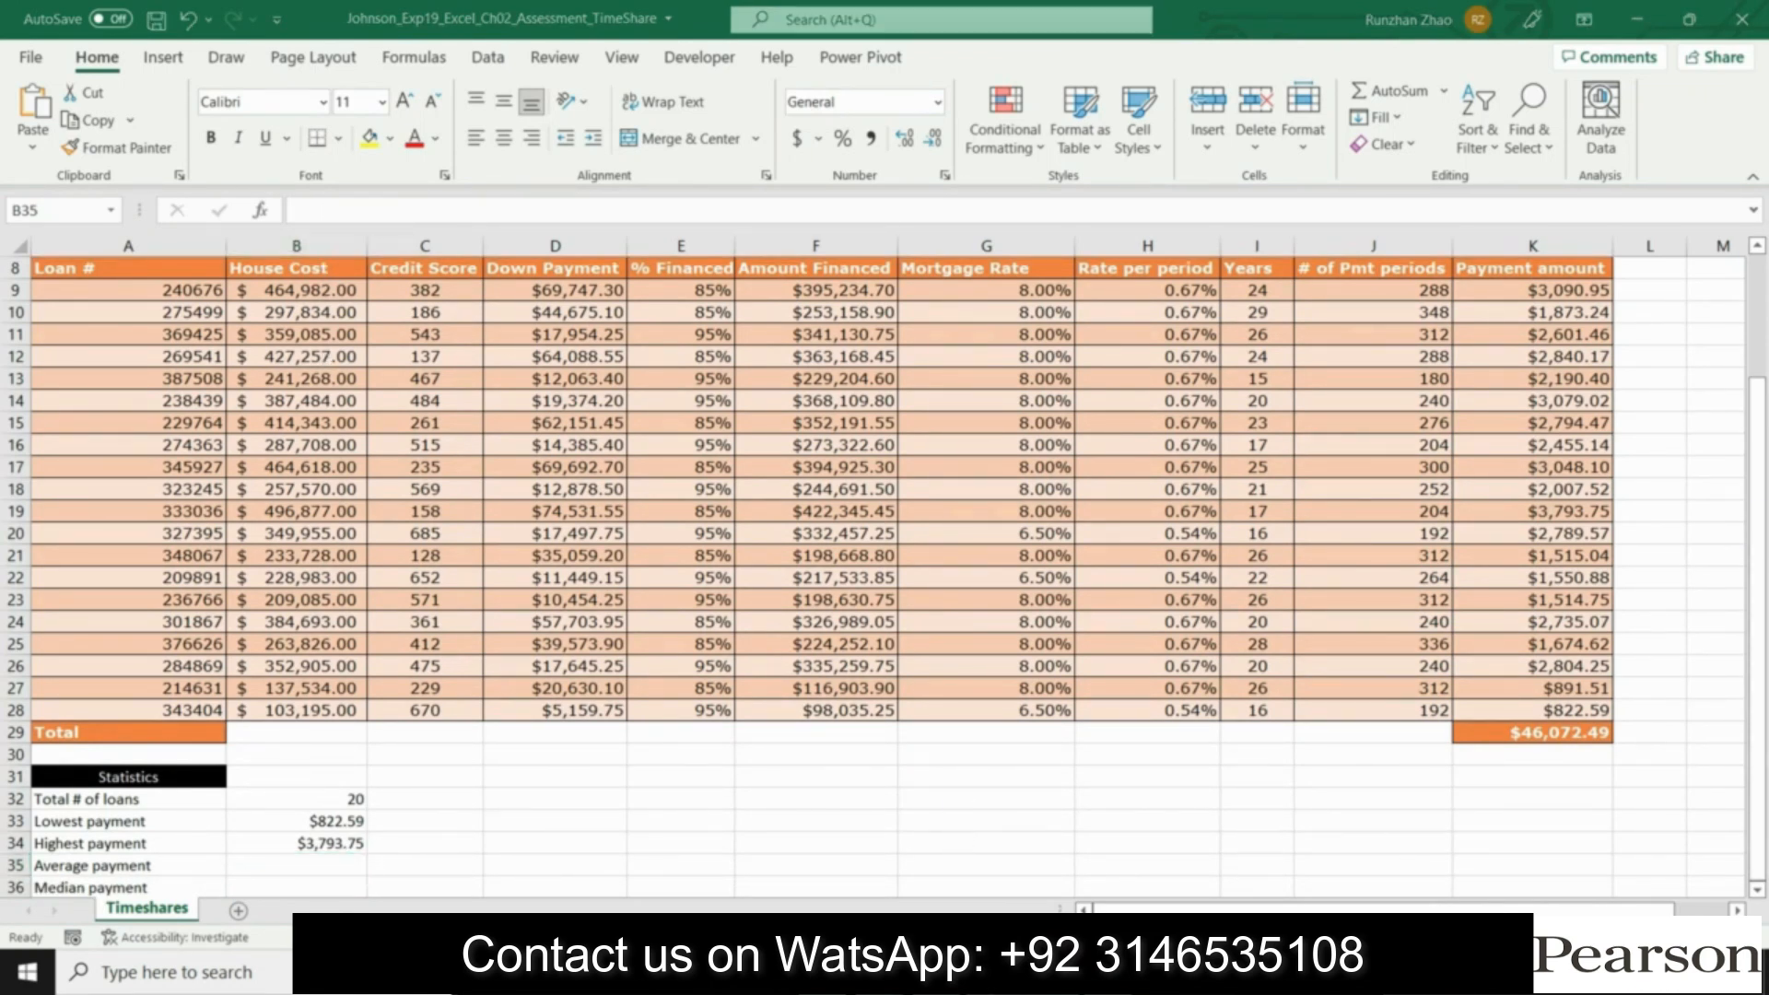
{"action": "left_click", "coordinate": [302, 604]}
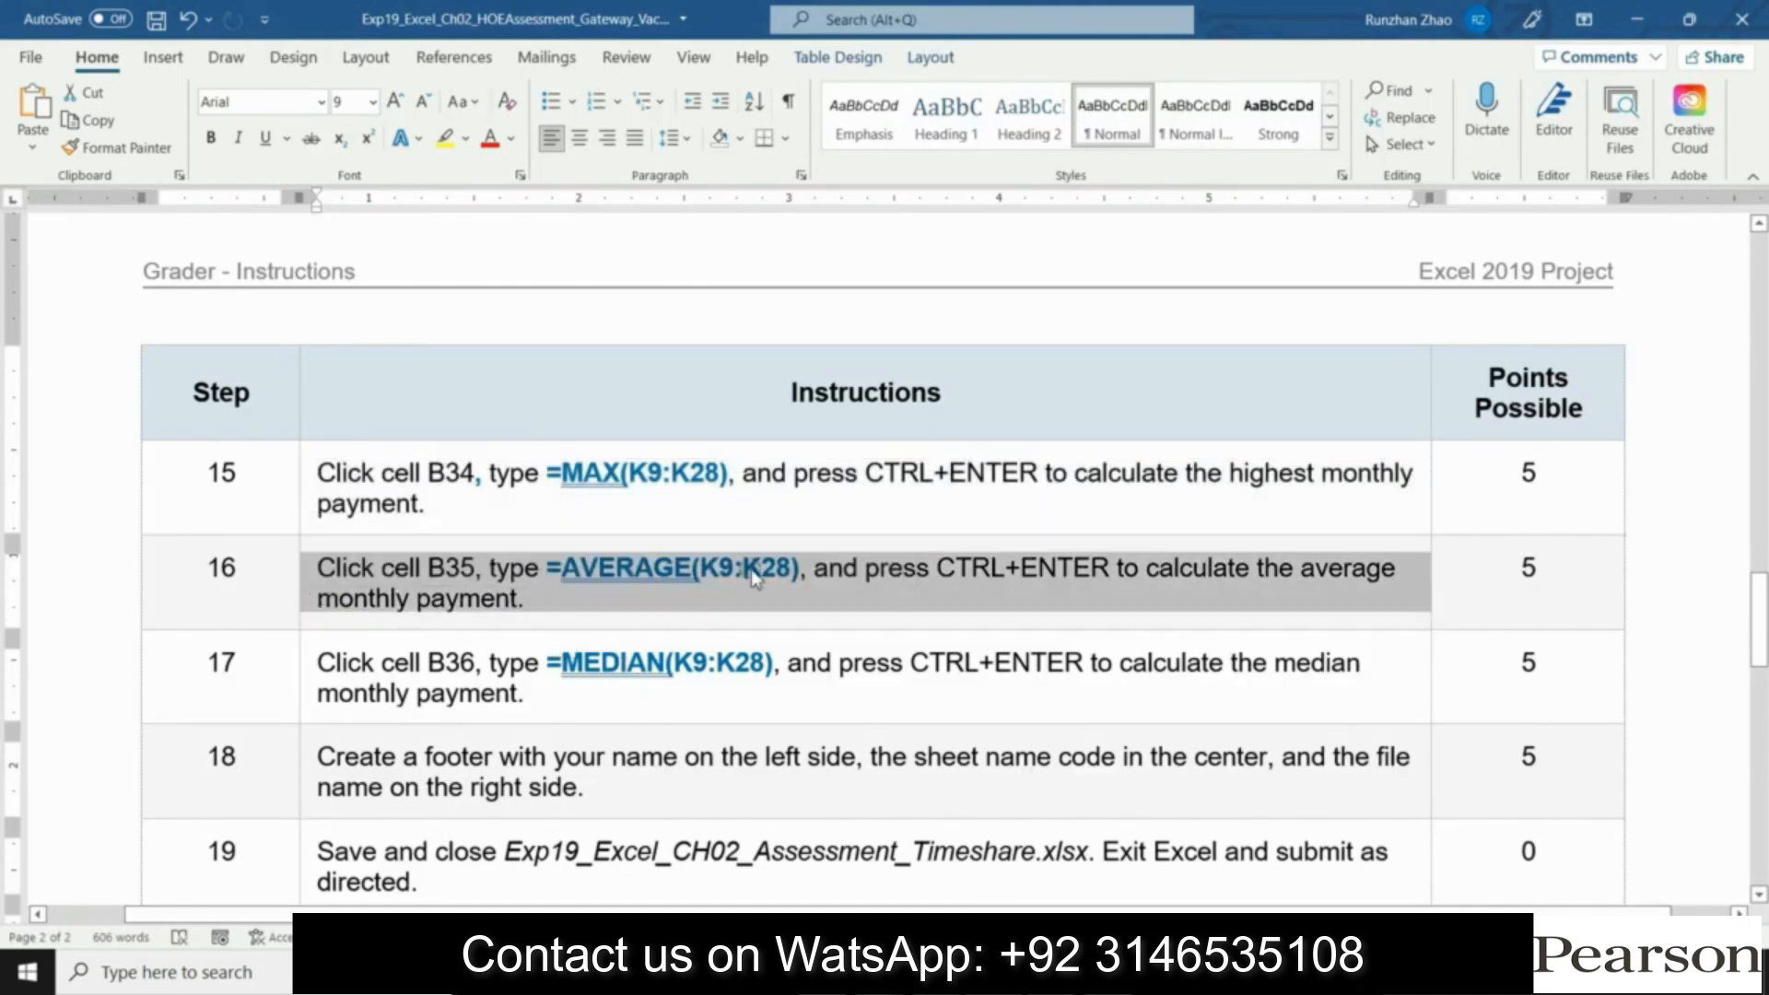
{"action": "key", "text": "alt+Tab"}
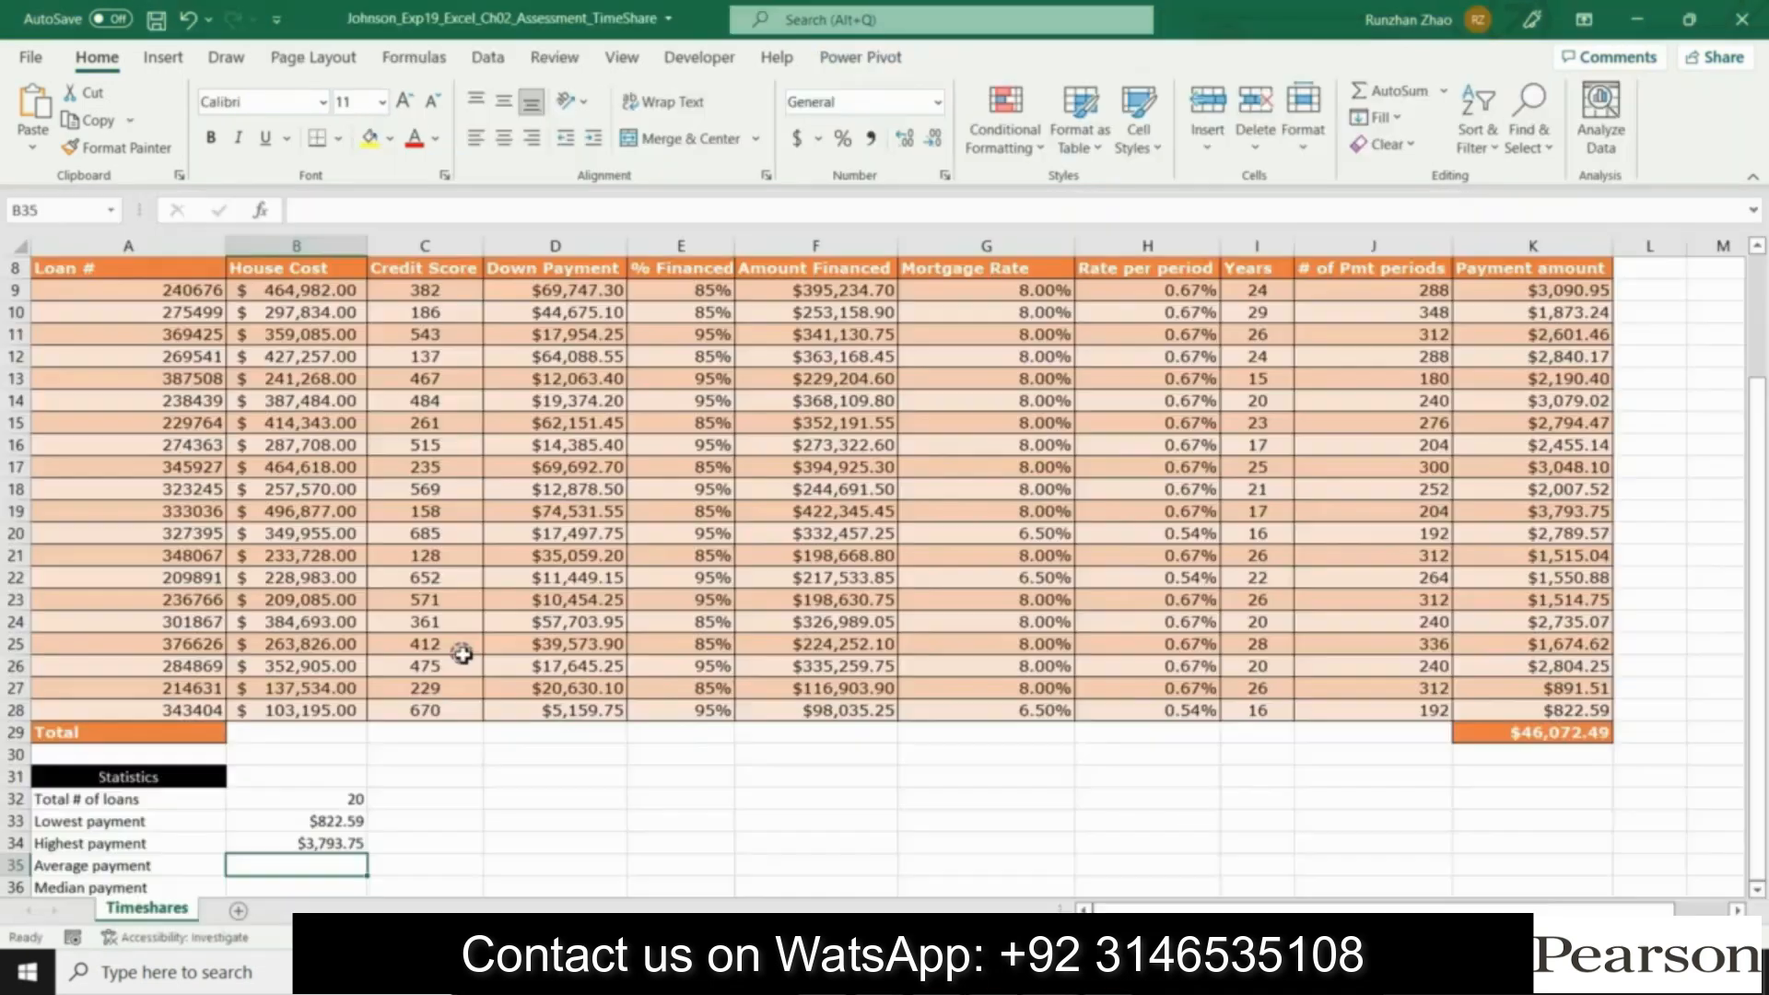
{"action": "left_click", "coordinate": [393, 211]}
{"action": "type", "text": "=AVER"}
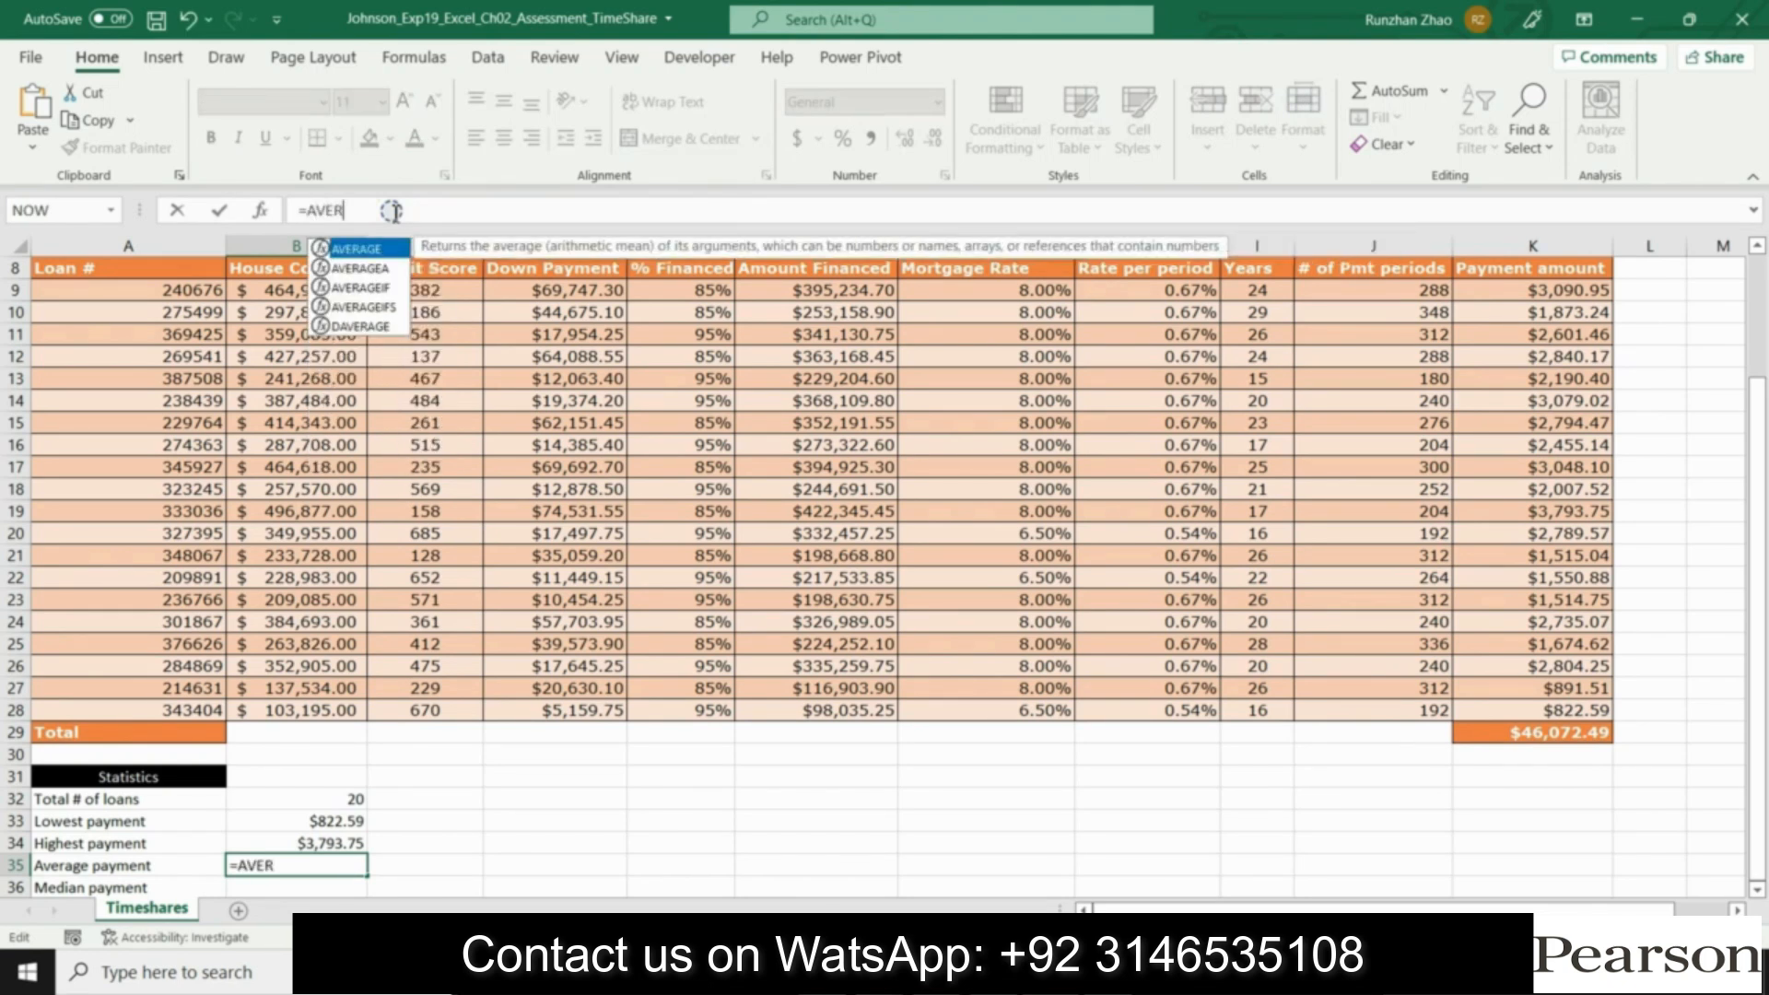
{"action": "double_click", "coordinate": [351, 252]}
{"action": "left_click_drag", "start_coordinate": [1493, 289], "coordinate": [1498, 711]}
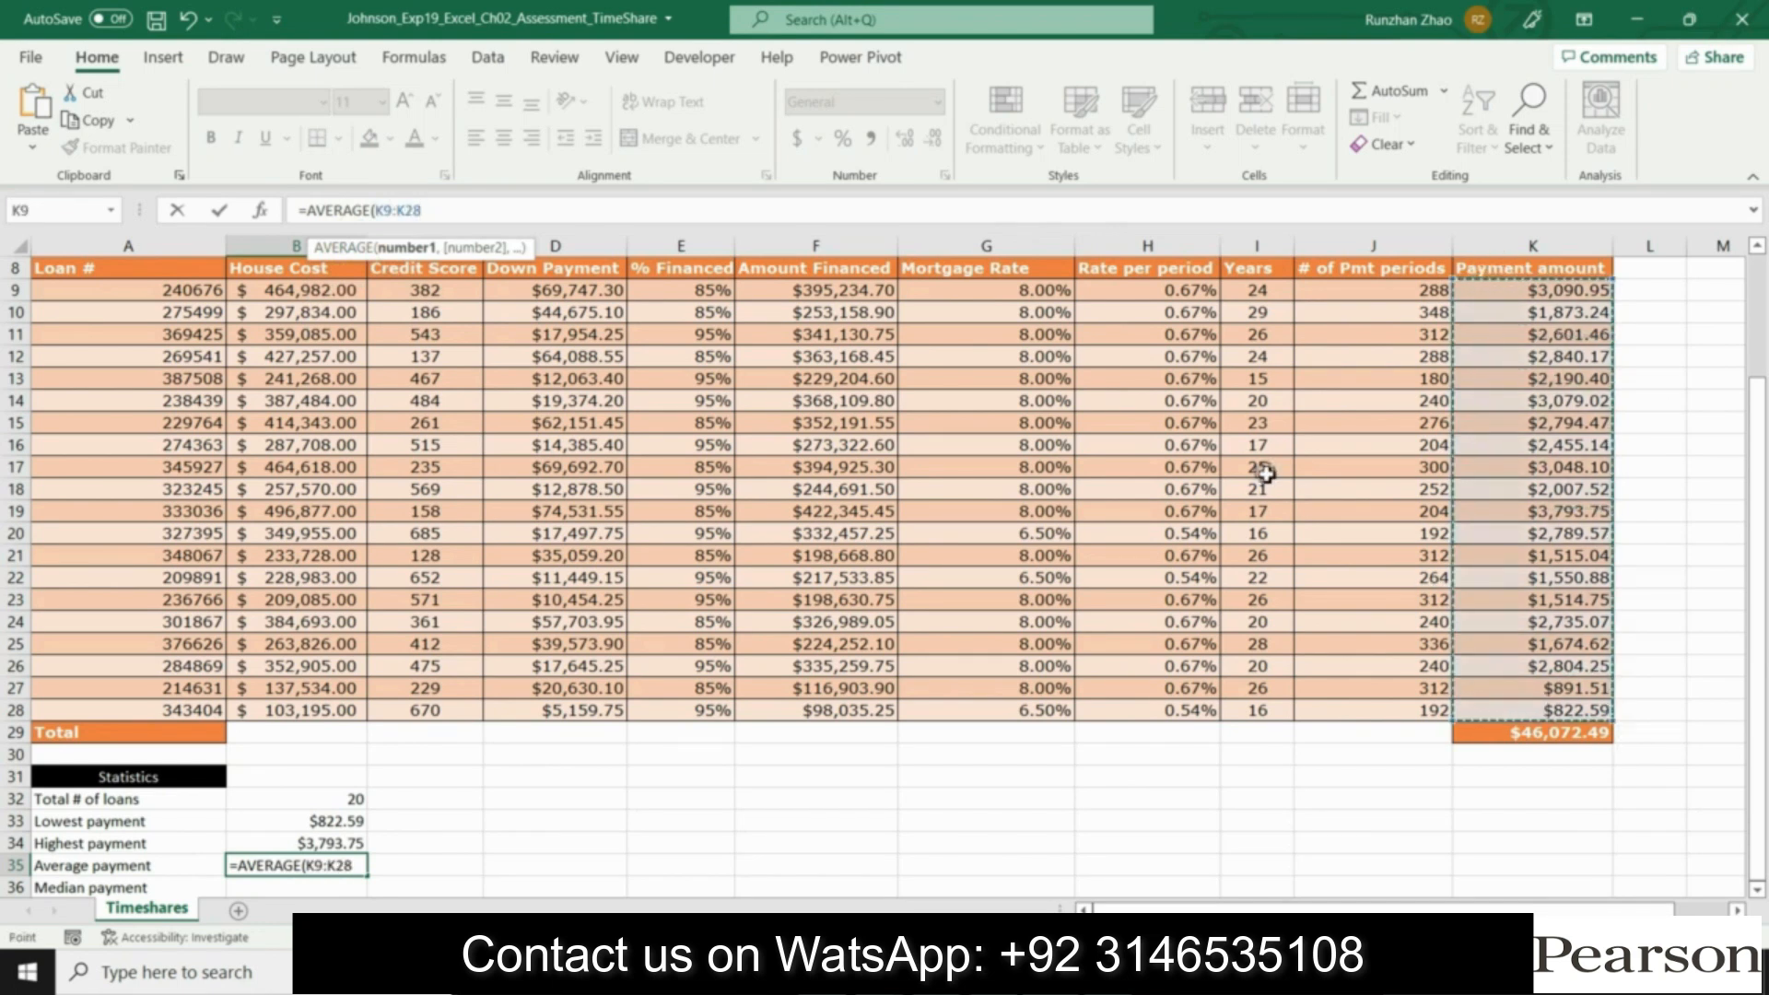
{"action": "key", "text": "Return"}
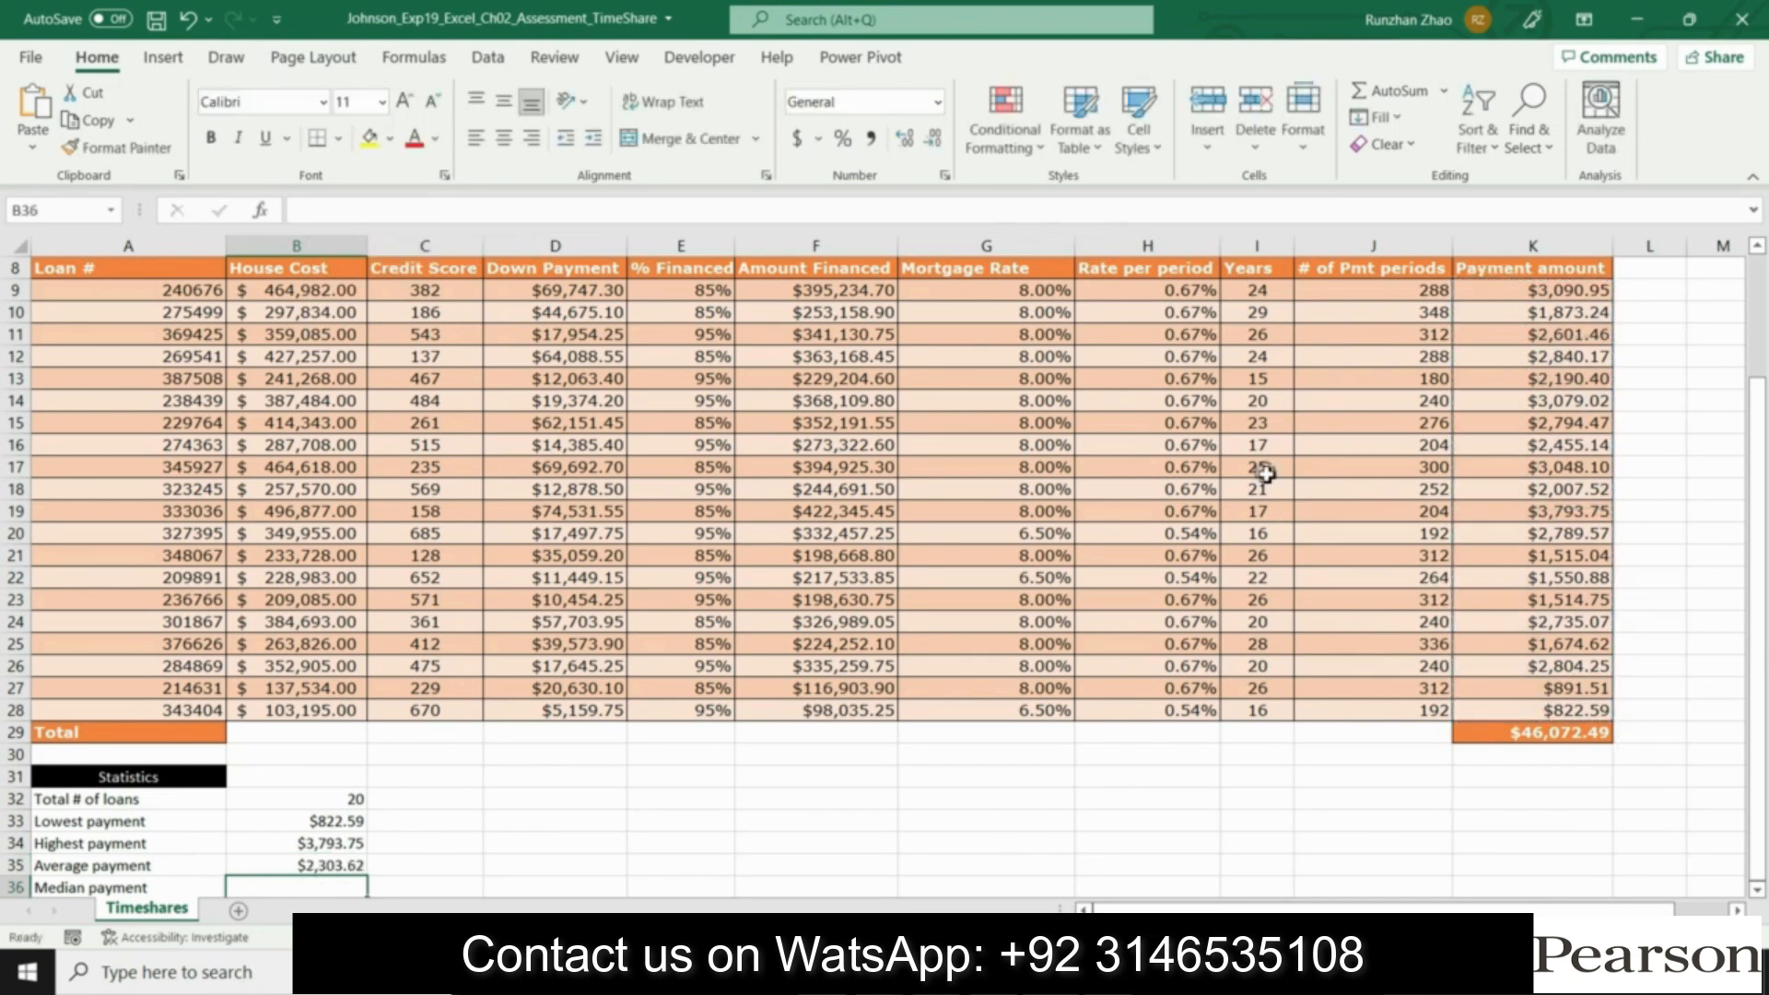
Step: Calculate the median payment in cell B36 with =MEDIAN(K9:K28)
{"action": "scroll", "coordinate": [1267, 473], "scroll_direction": "down", "scroll_amount": 1}
{"action": "left_click", "coordinate": [295, 823]}
{"action": "left_click", "coordinate": [371, 210]}
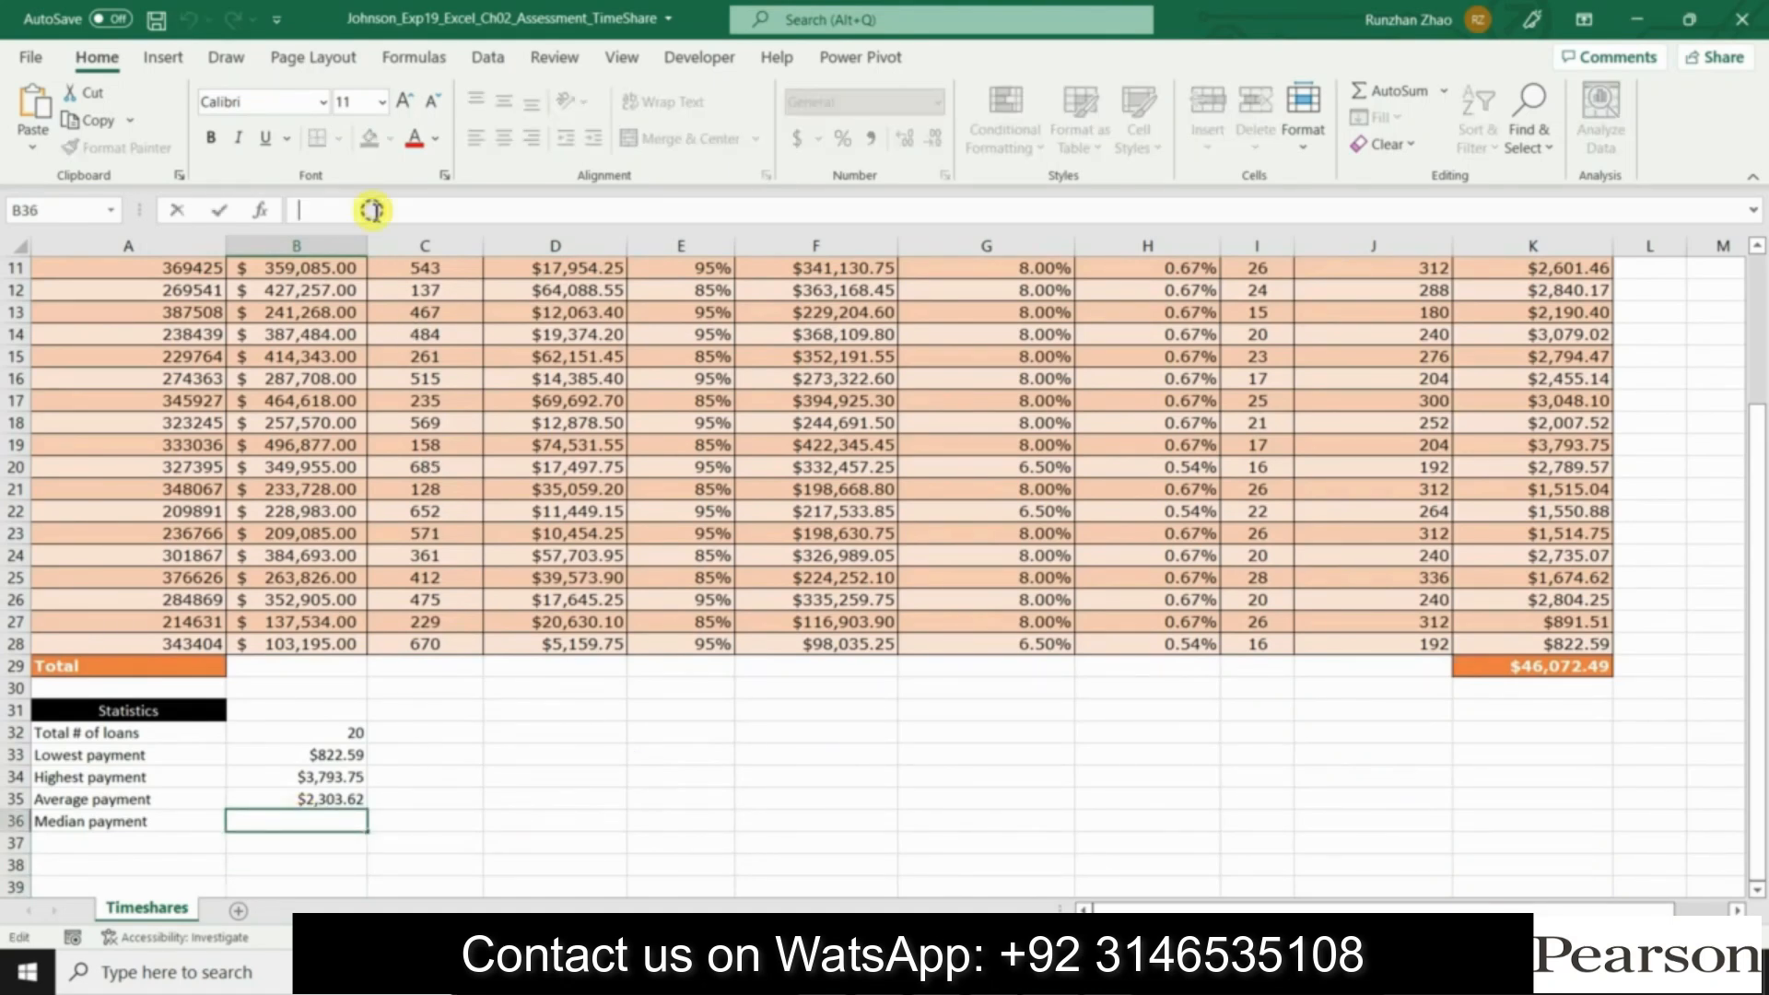
{"action": "type", "text": "=Median"}
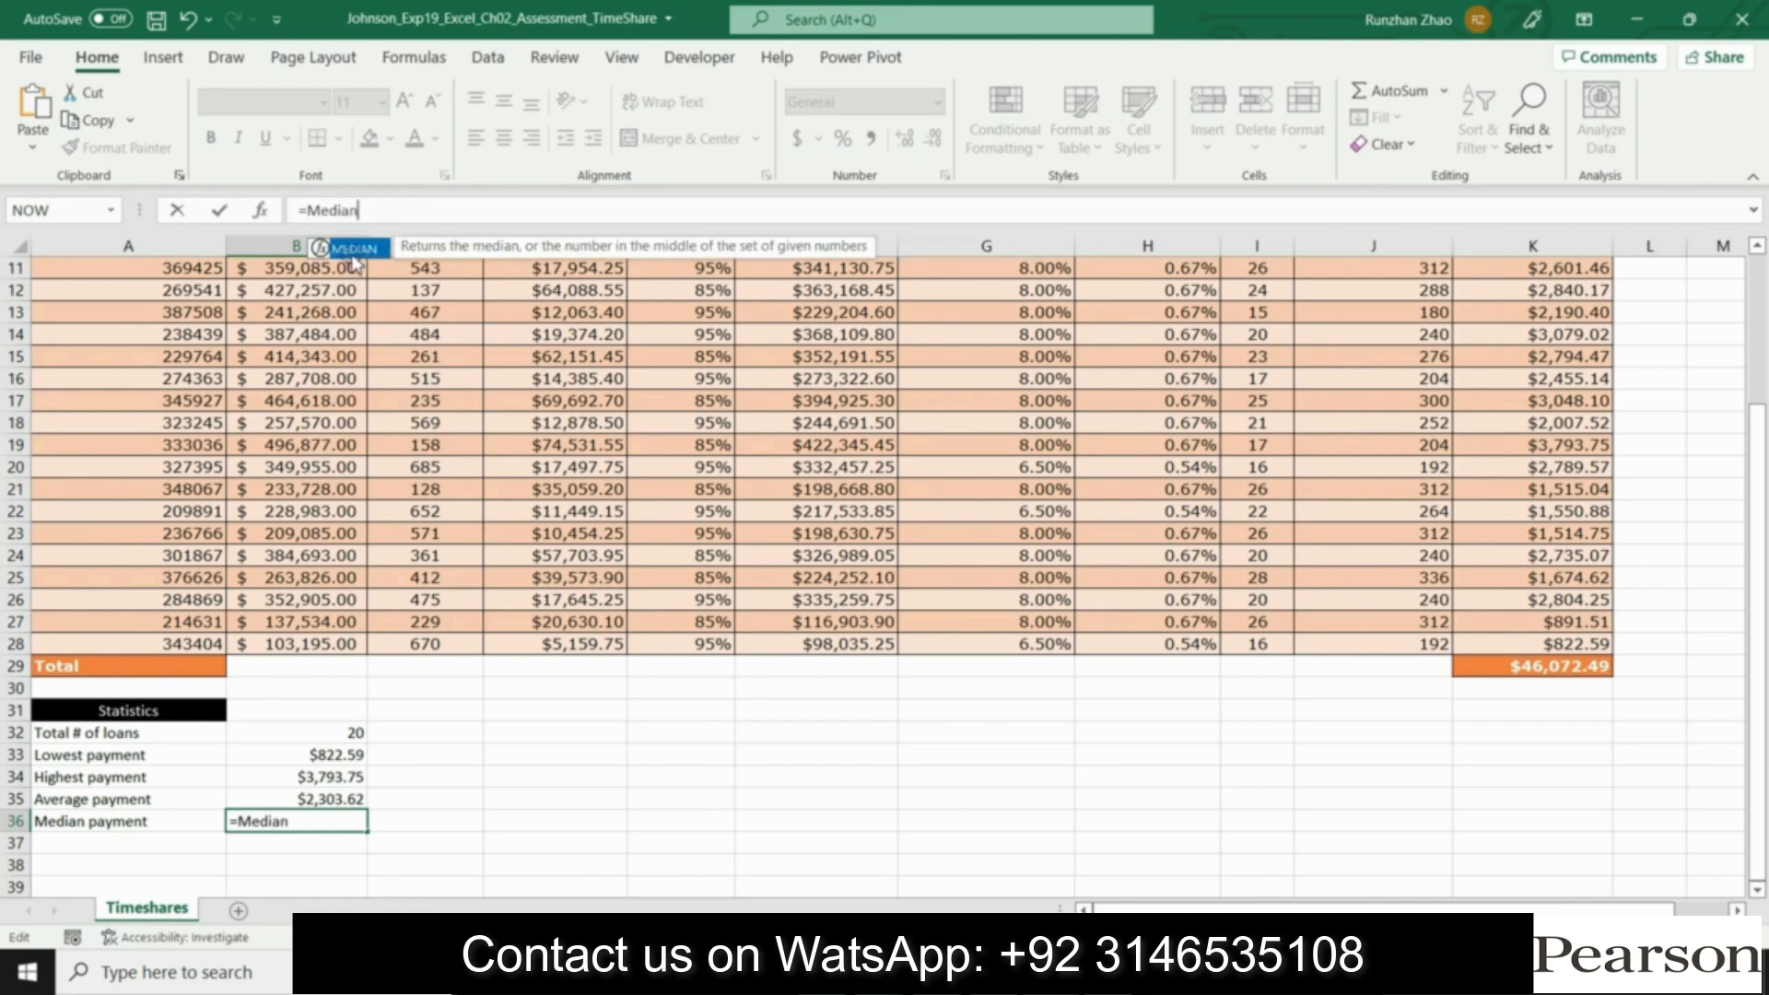
{"action": "double_click", "coordinate": [354, 251]}
{"action": "left_click_drag", "start_coordinate": [1759, 494], "coordinate": [1757, 476]}
{"action": "left_click_drag", "start_coordinate": [1514, 290], "coordinate": [1576, 715]}
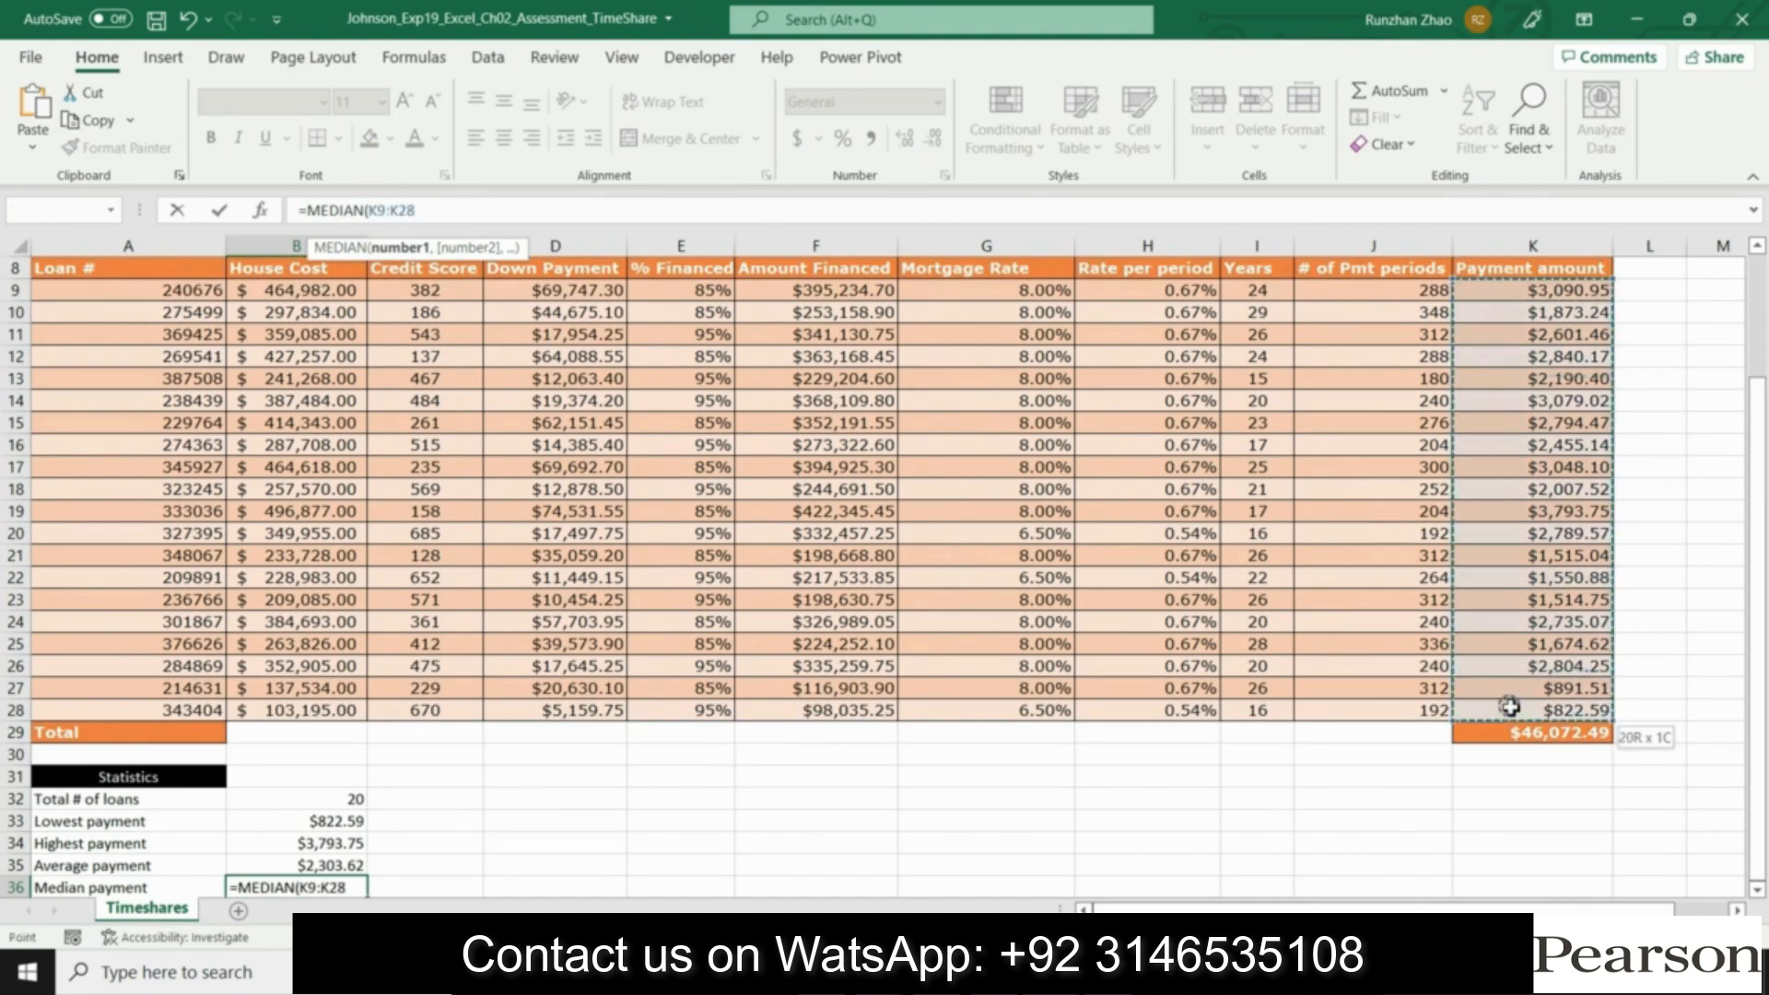
{"action": "left_click", "coordinate": [431, 211]}
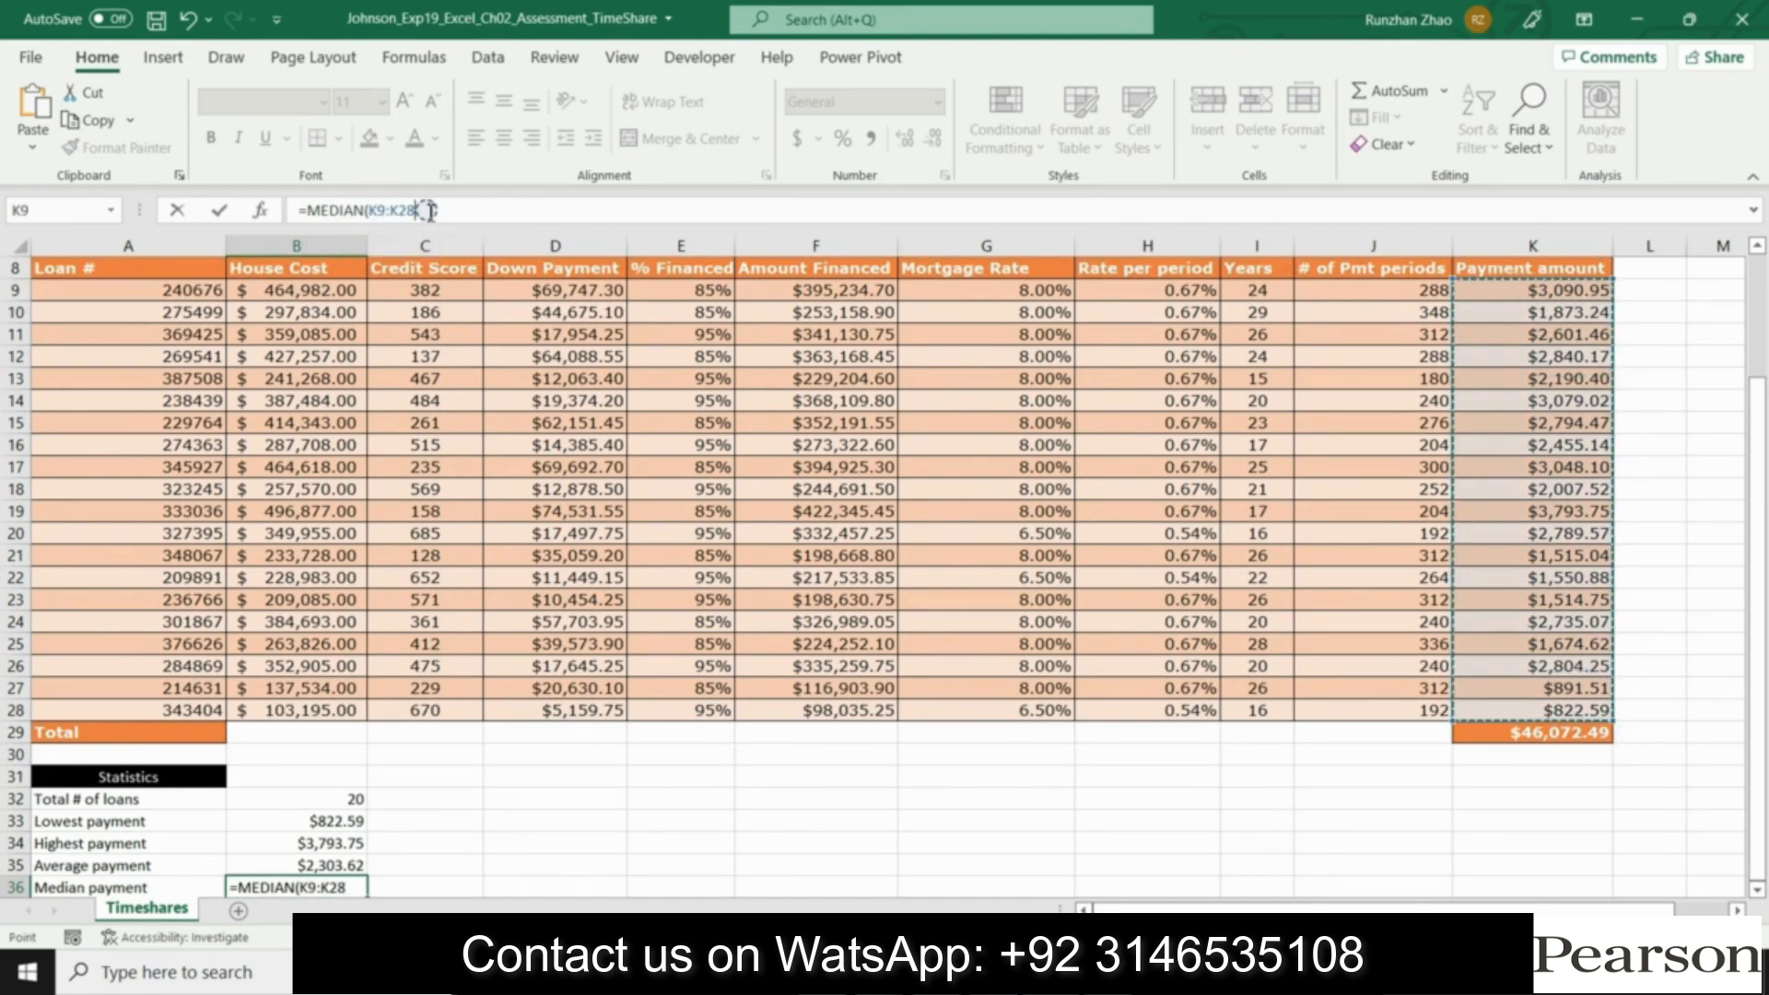
{"action": "key", "text": "Return"}
{"action": "left_click_drag", "start_coordinate": [1759, 707], "coordinate": [1759, 686]}
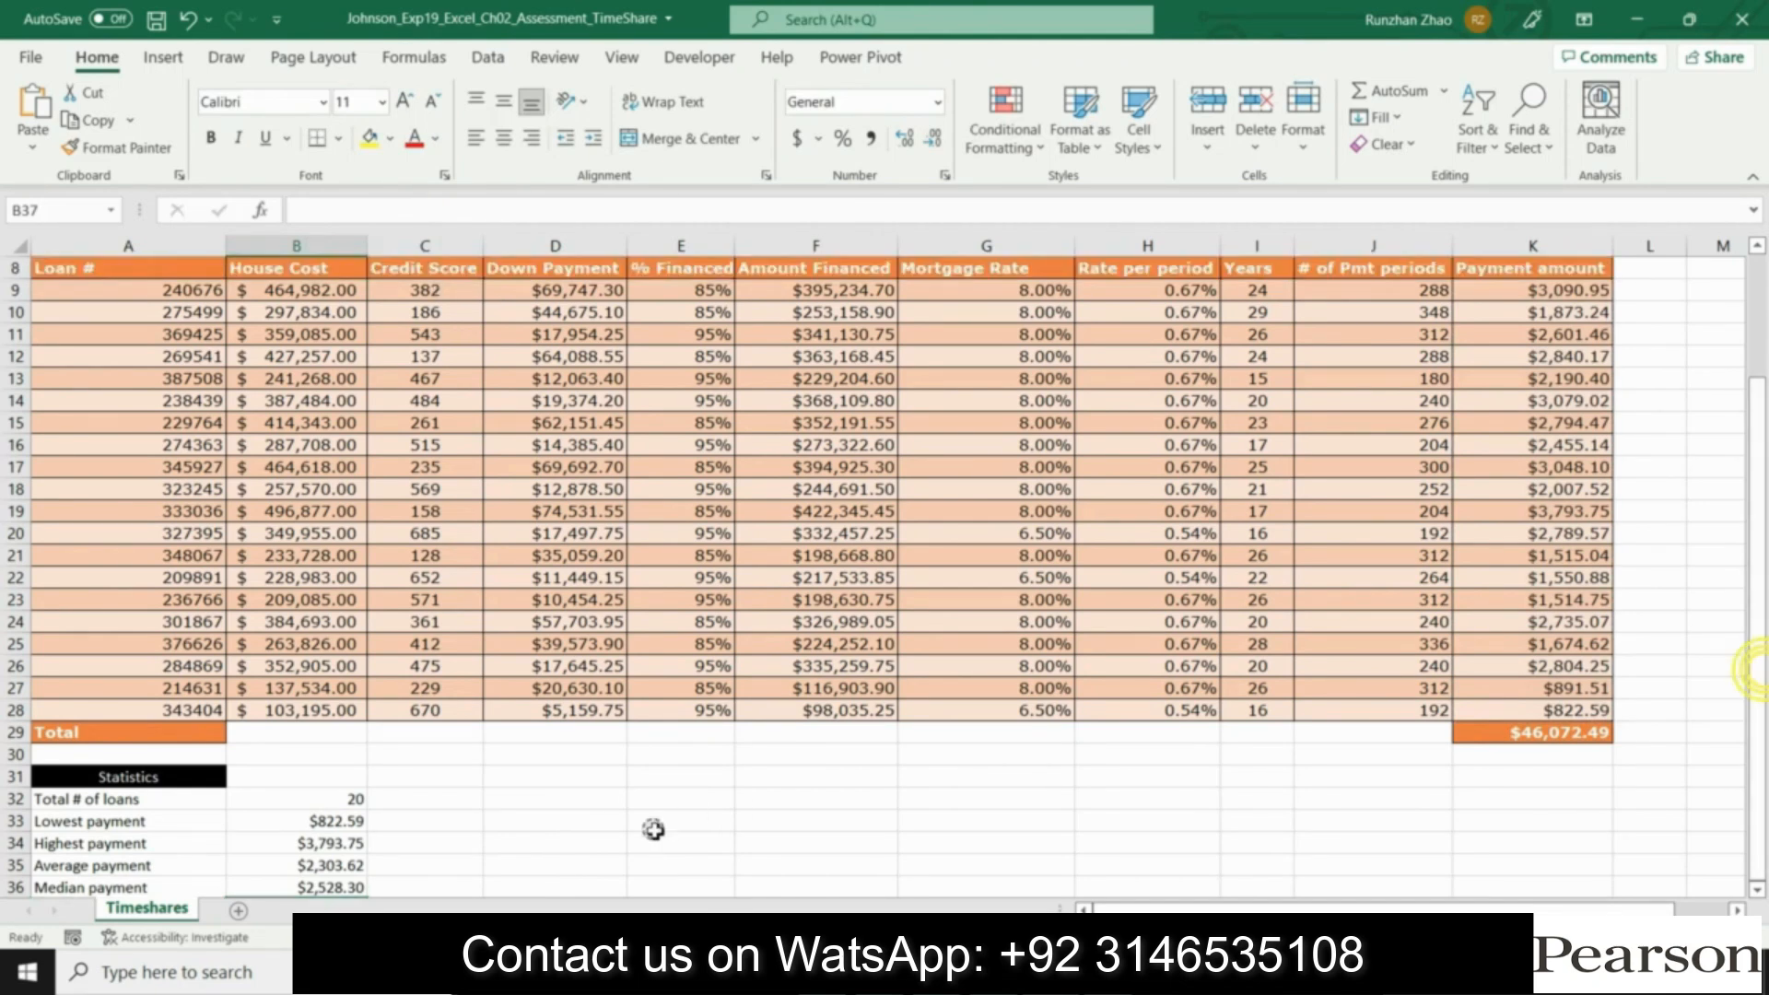
Step: Review the Statistics block by checking the formula in each cell from B32 down to B36
{"action": "left_click", "coordinate": [568, 866]}
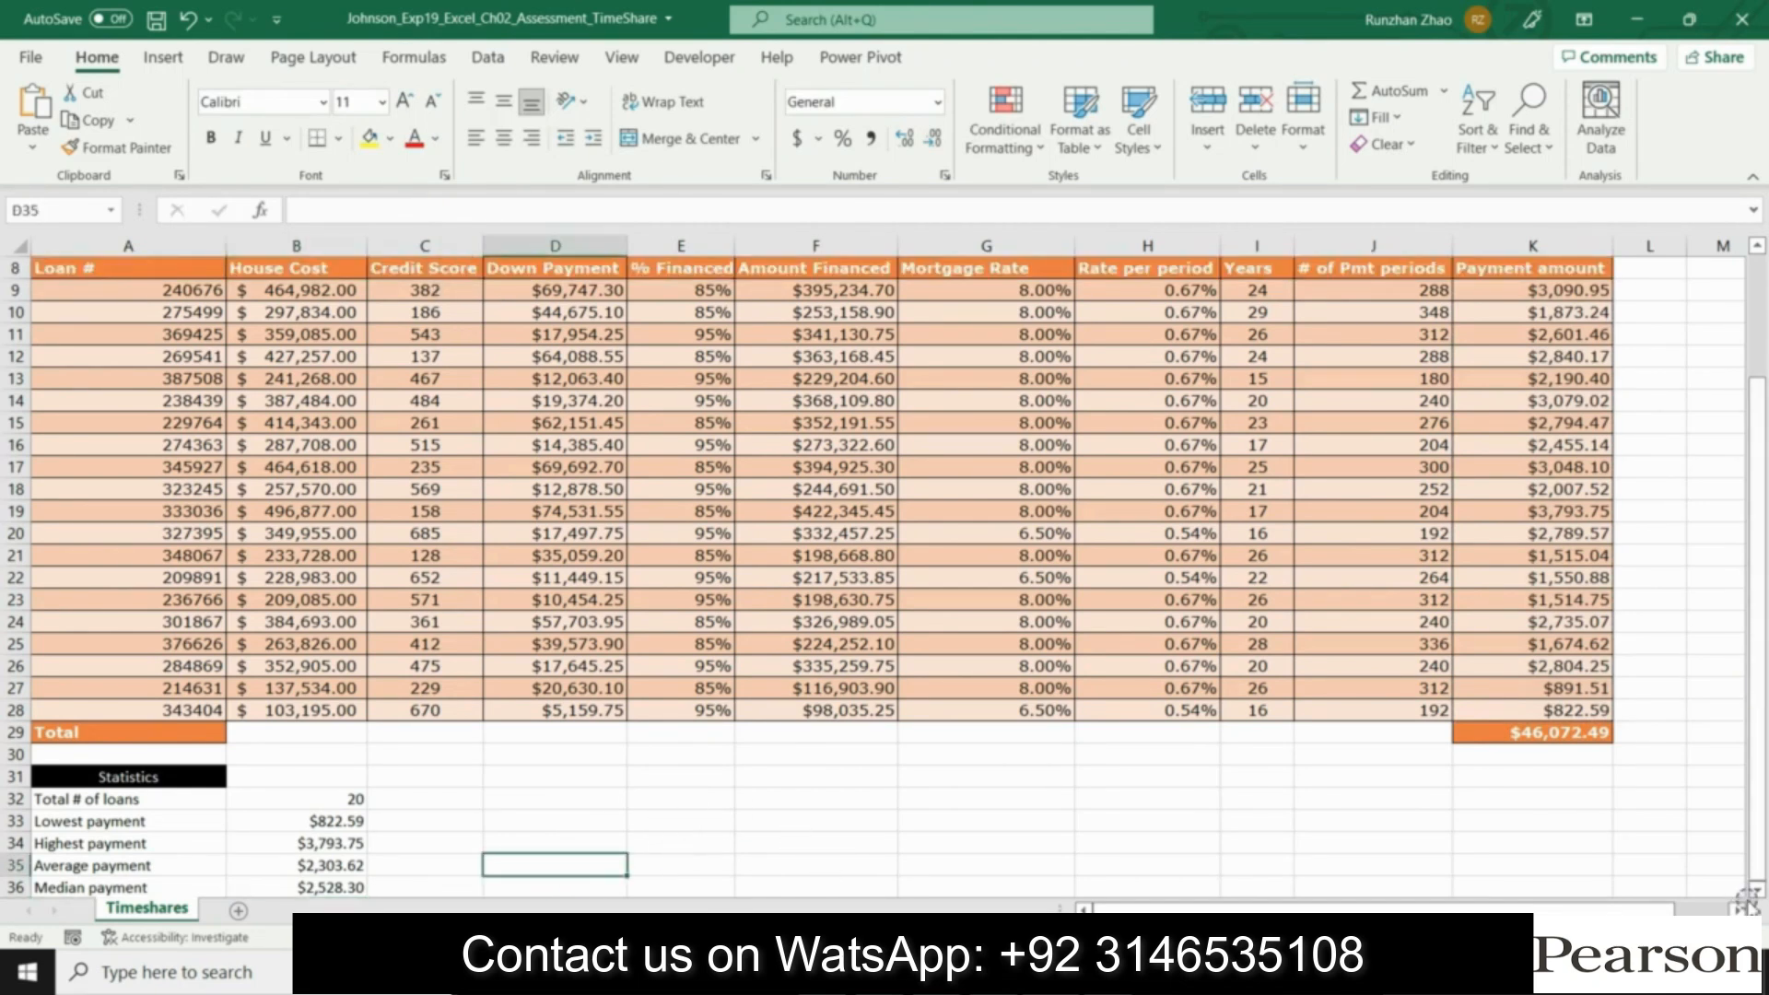
{"action": "scroll", "coordinate": [1757, 890], "scroll_direction": "down", "scroll_amount": 2}
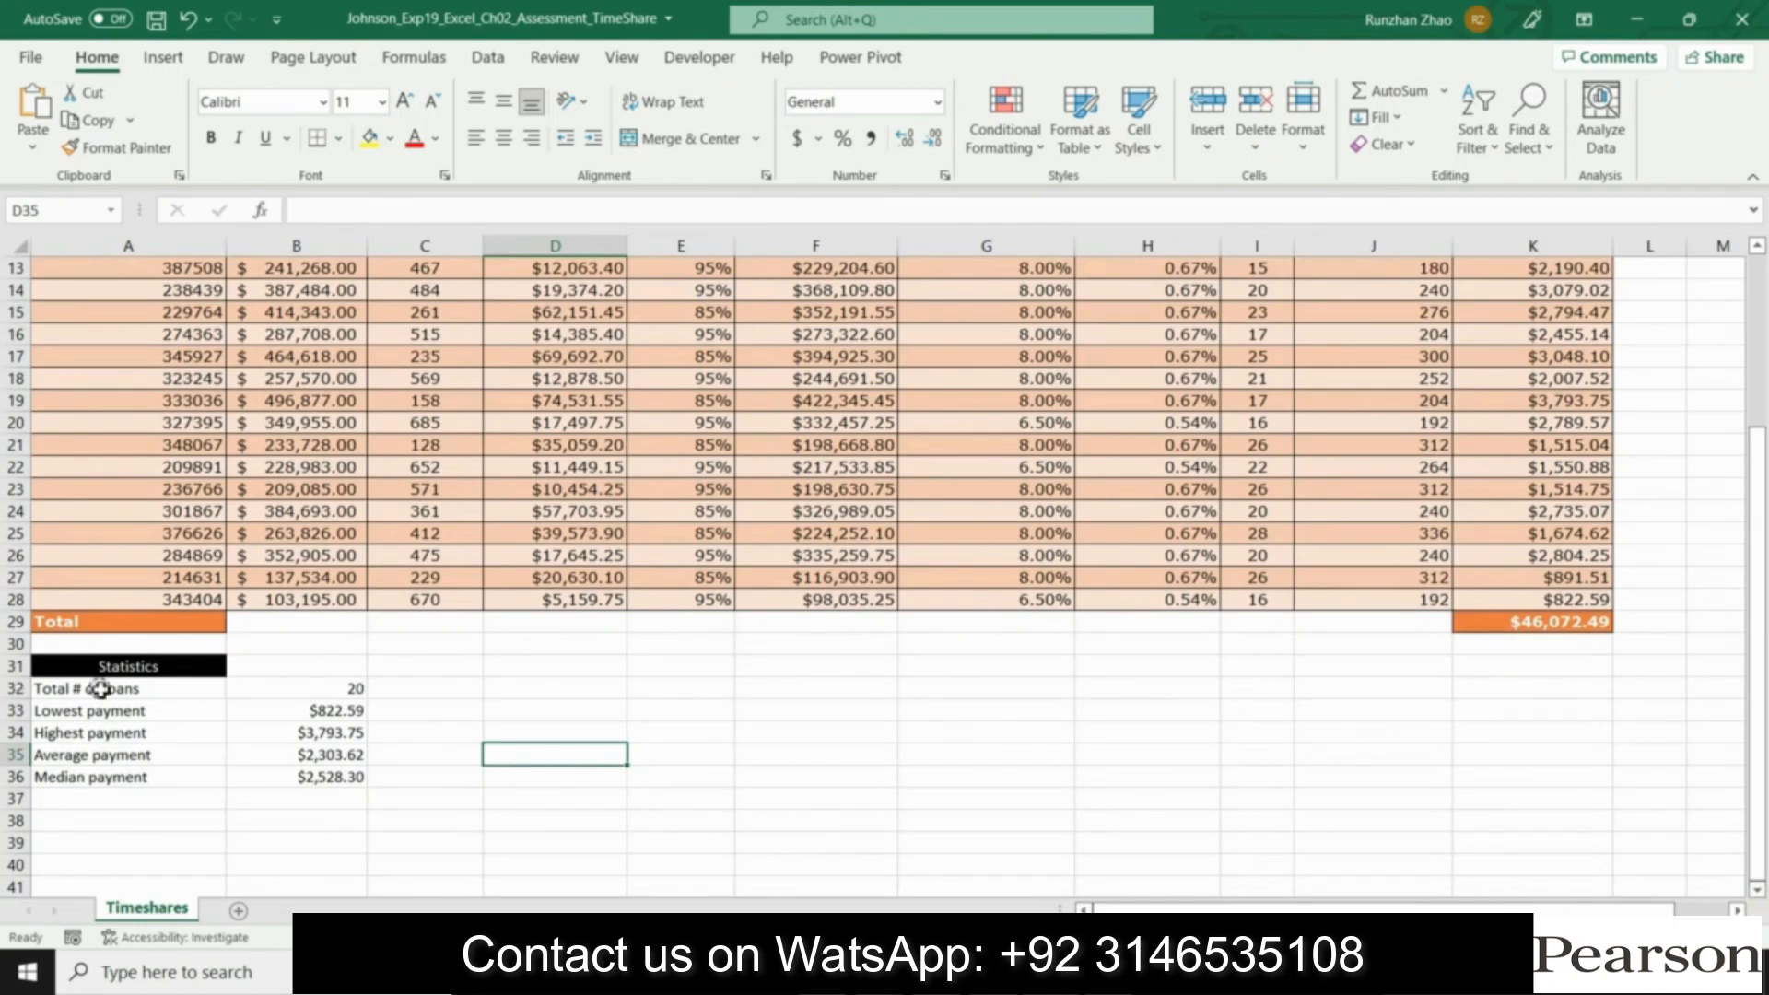
{"action": "left_click_drag", "start_coordinate": [265, 686], "coordinate": [266, 772]}
{"action": "left_click", "coordinate": [568, 773]}
{"action": "left_click", "coordinate": [286, 683]}
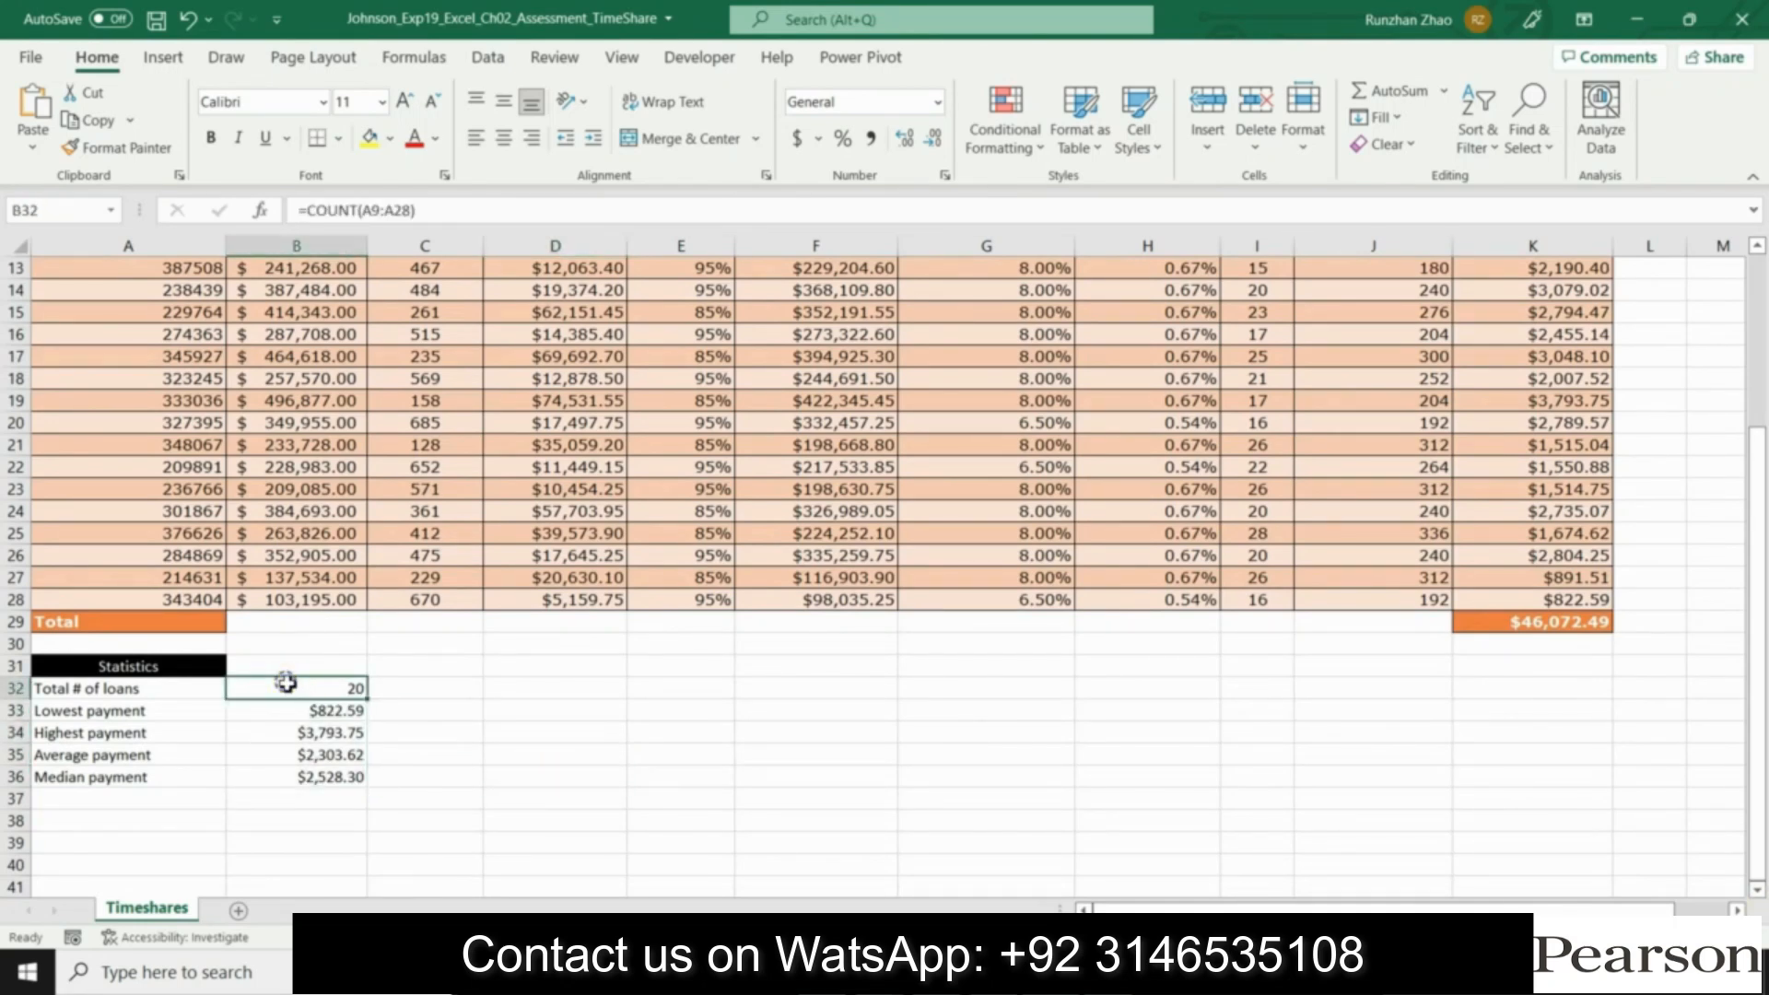
{"action": "left_click", "coordinate": [429, 211]}
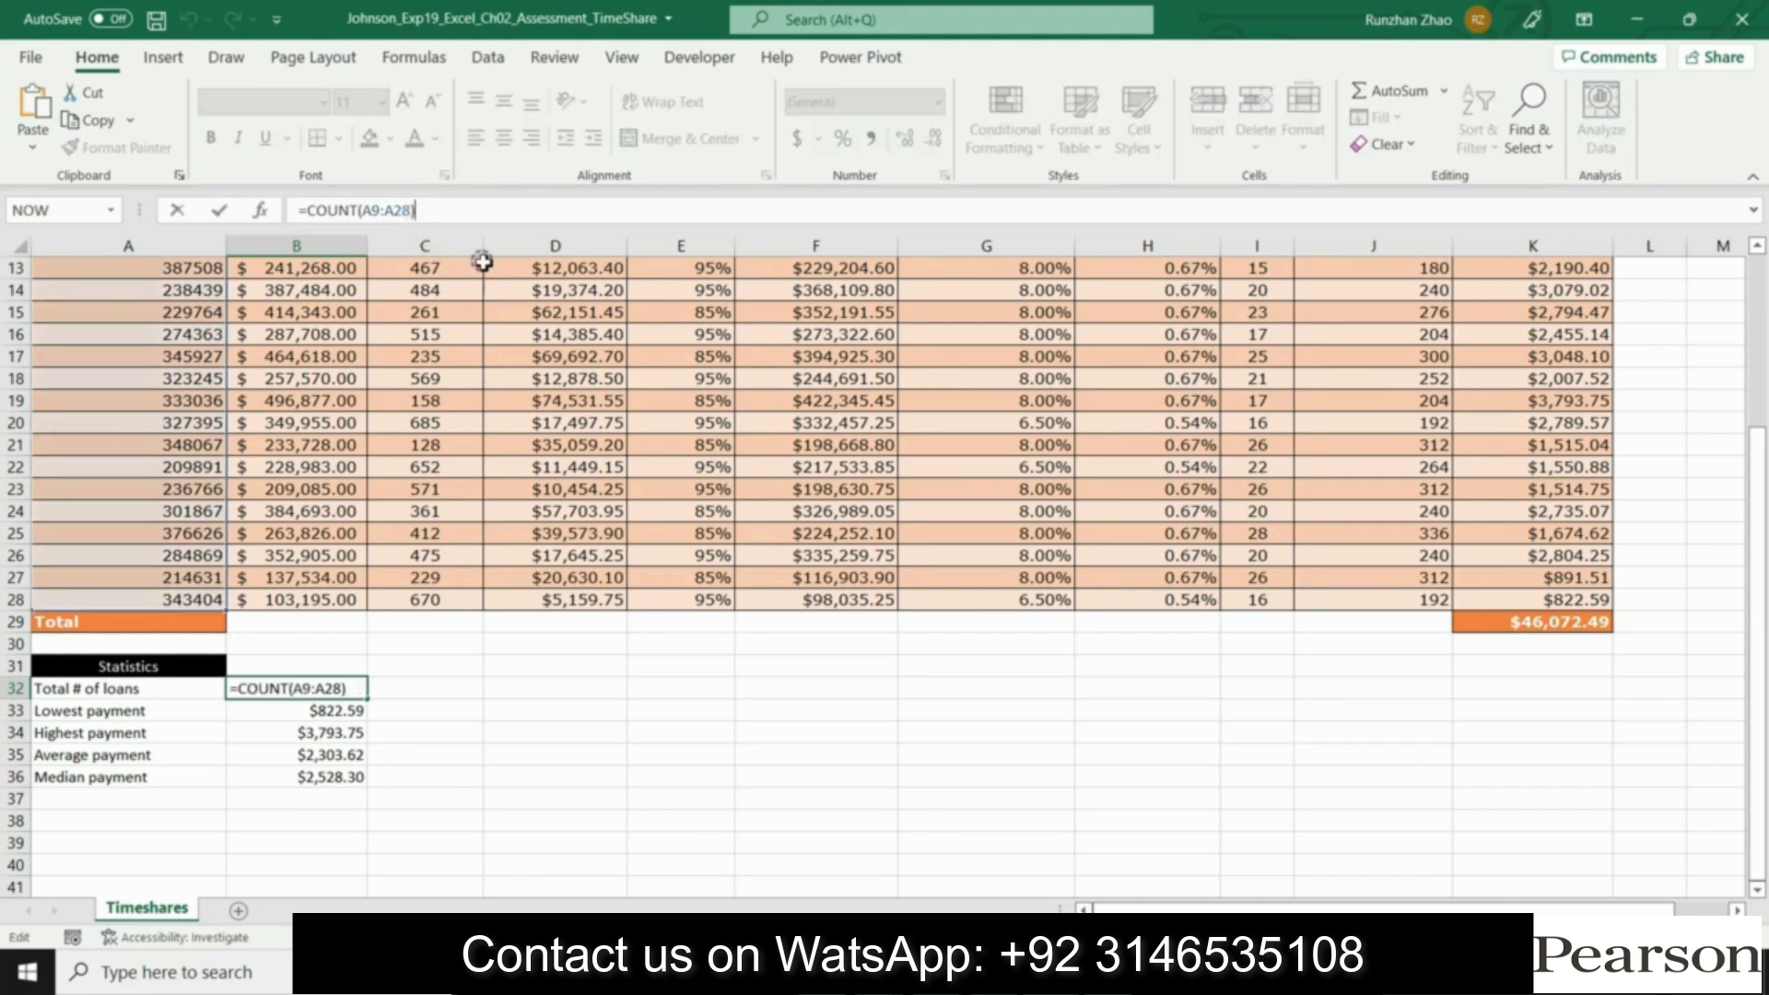
{"action": "key", "text": "Return"}
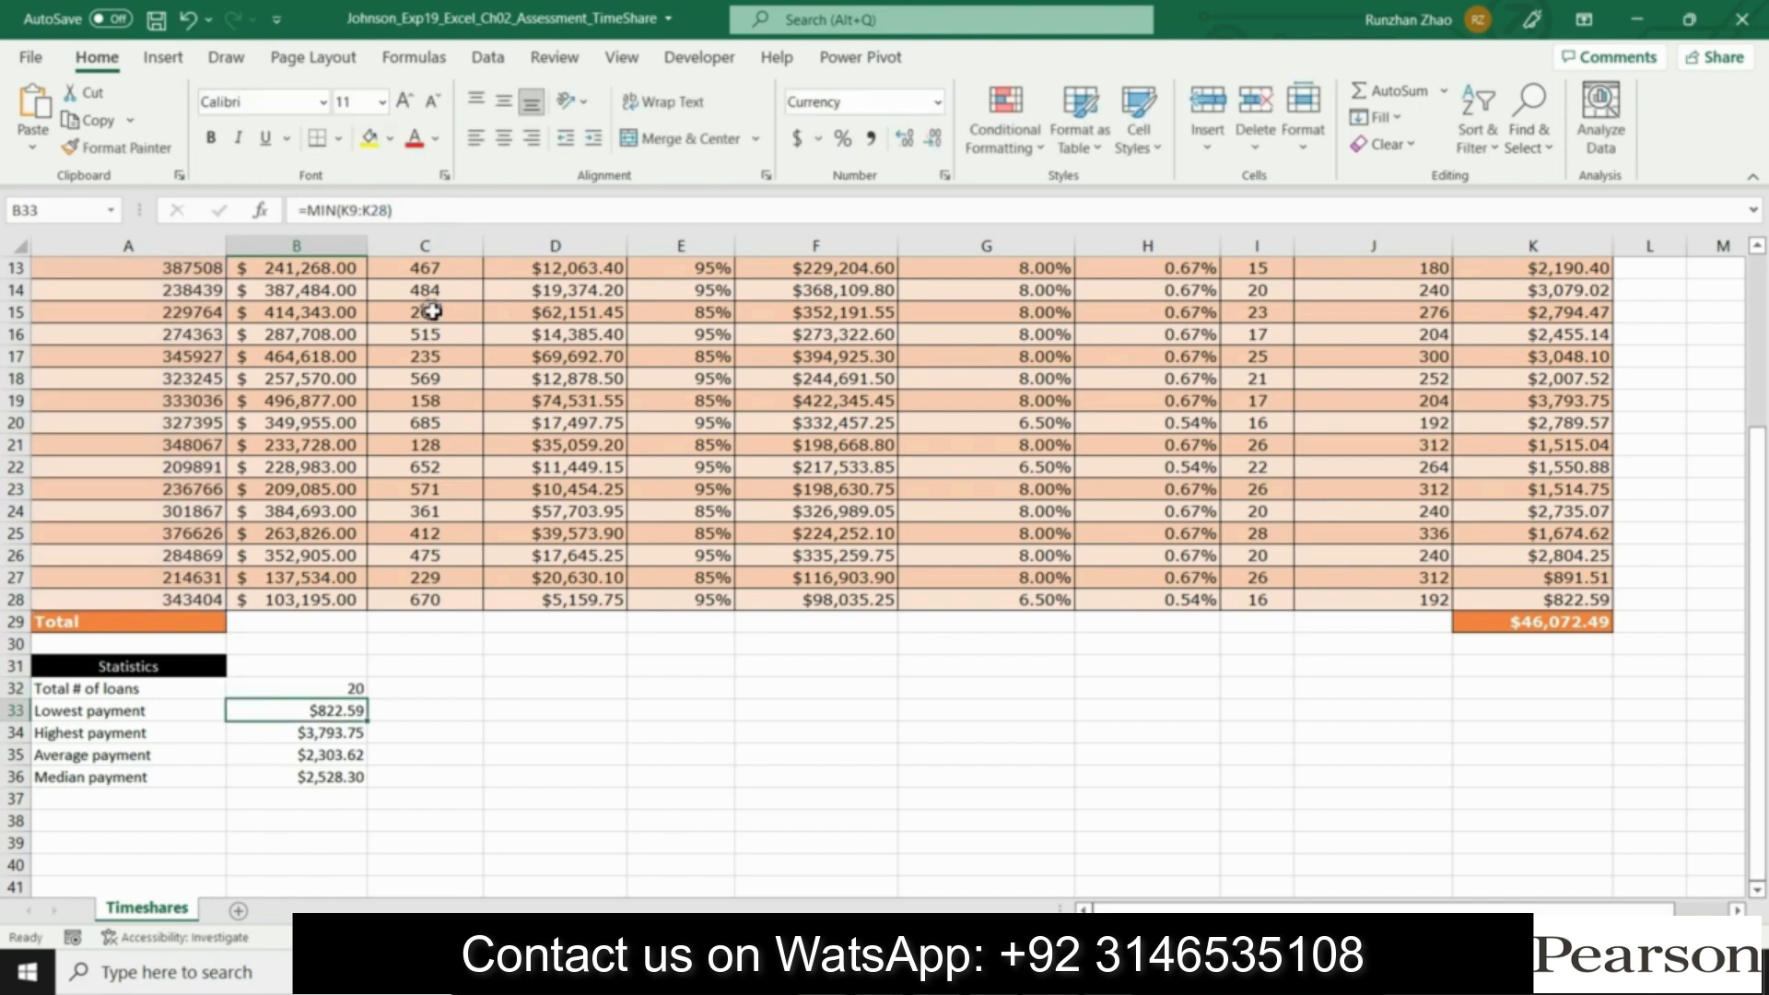
{"action": "key", "text": "Down"}
{"action": "key", "text": "Down"}
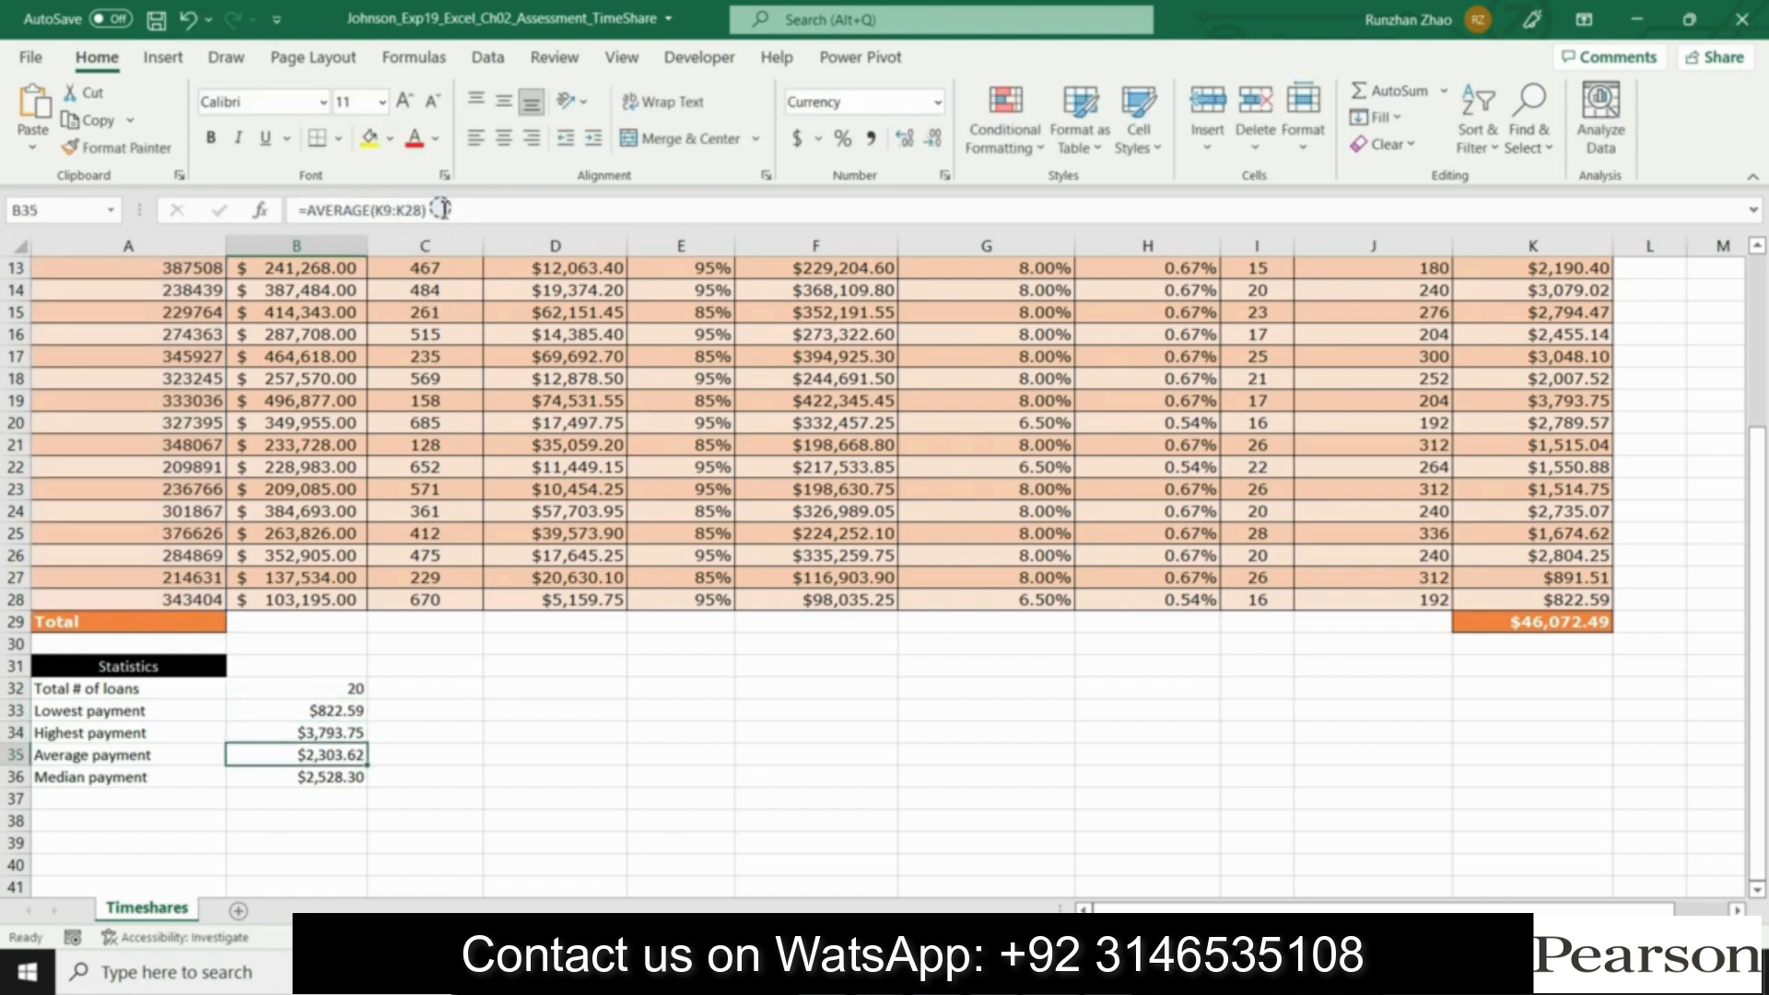
{"action": "key", "text": "Down"}
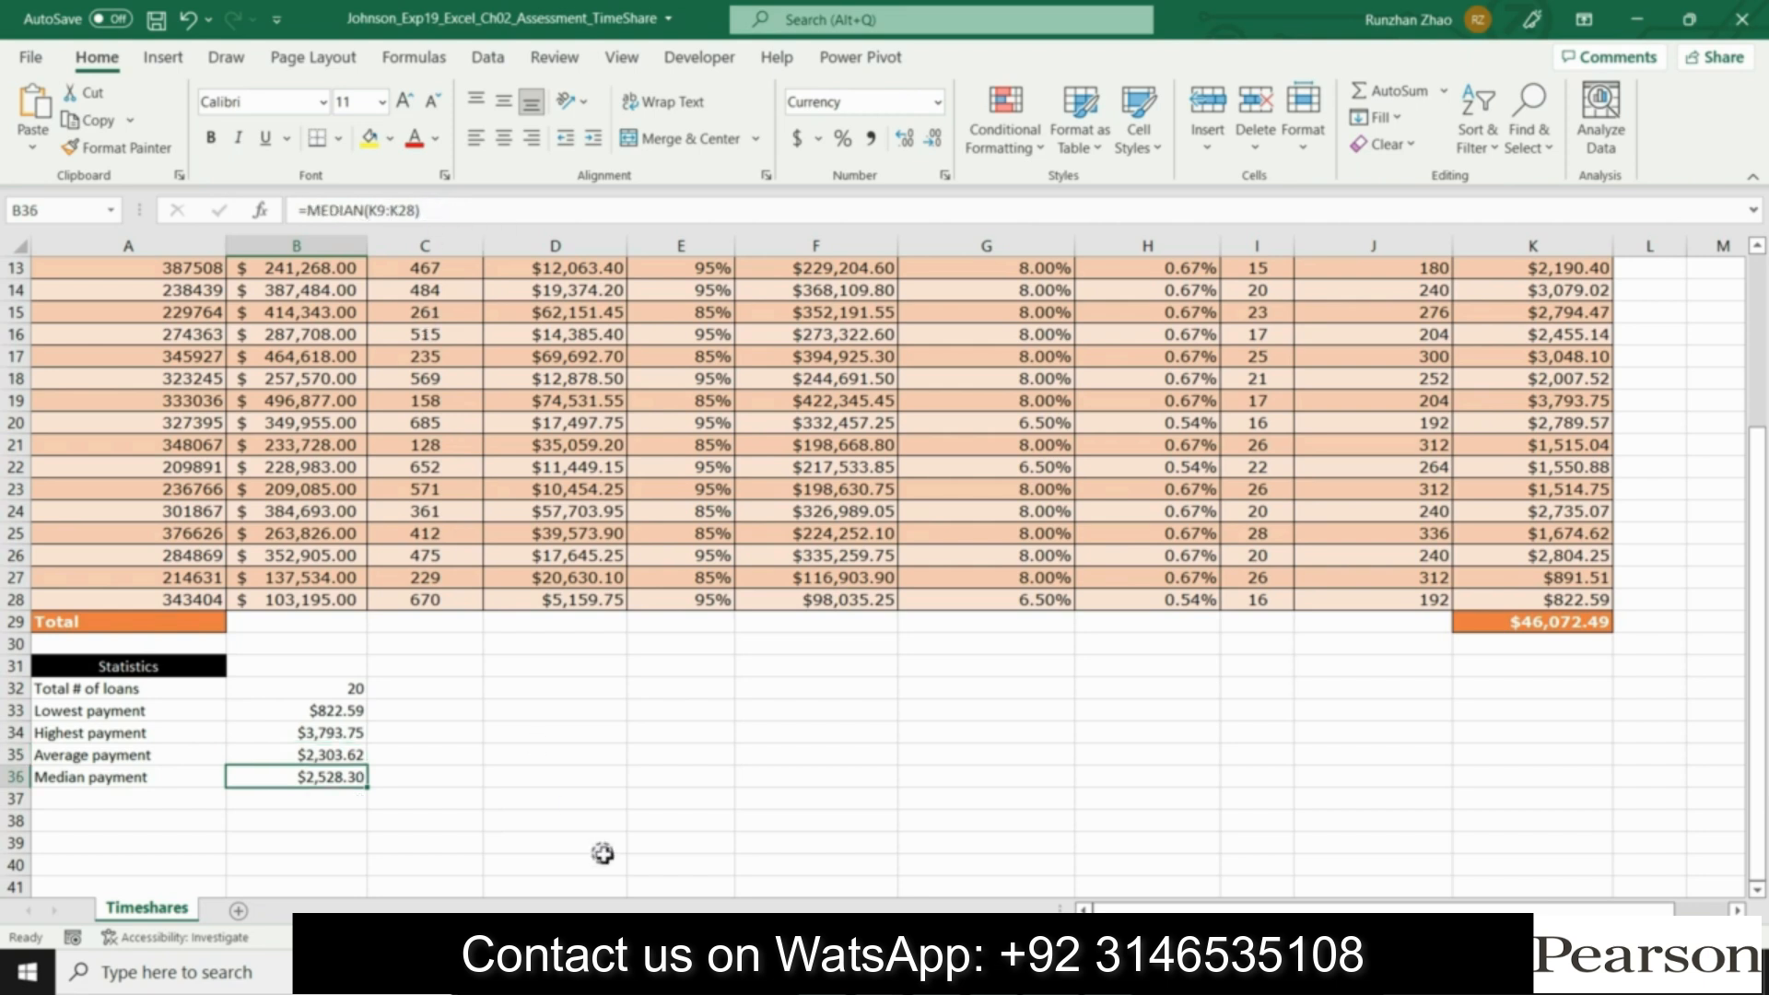
Step: Save the TimeShare workbook
{"action": "left_click", "coordinate": [586, 794]}
{"action": "left_click", "coordinate": [158, 19]}
{"action": "left_click", "coordinate": [1014, 691]}
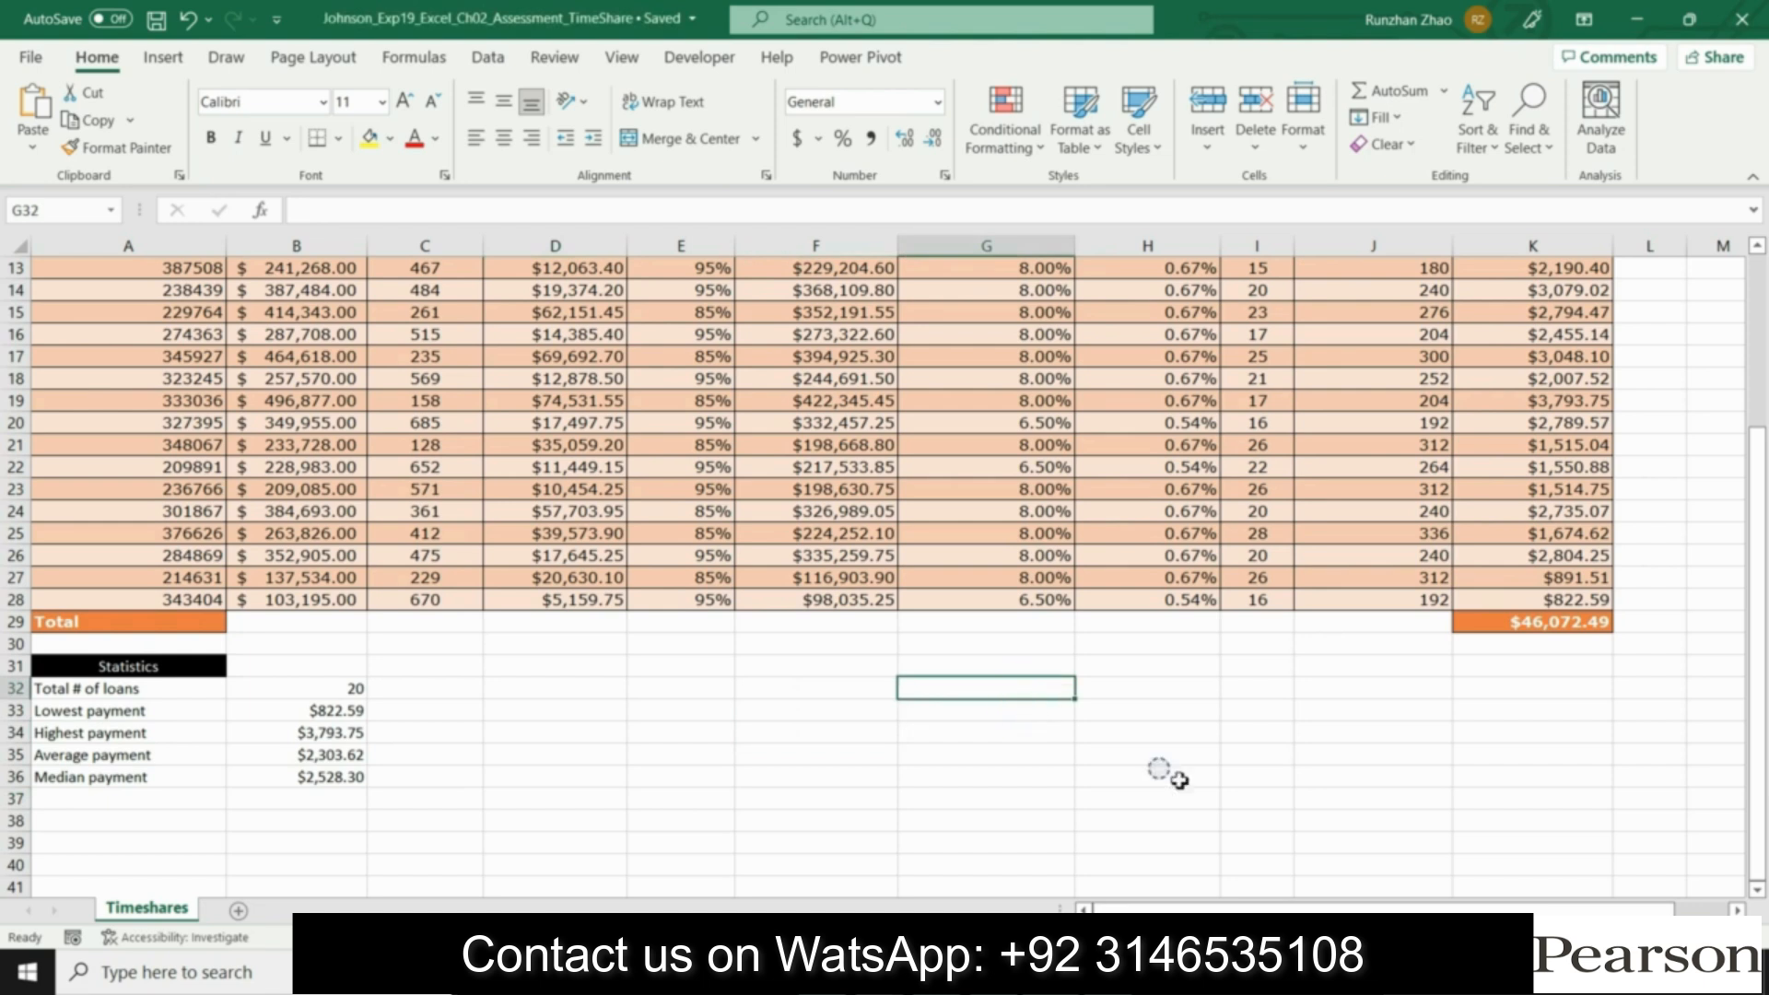
Step: Switch to the Word instructions and select item 18 about the footer to read it
{"action": "key", "text": "alt+Tab"}
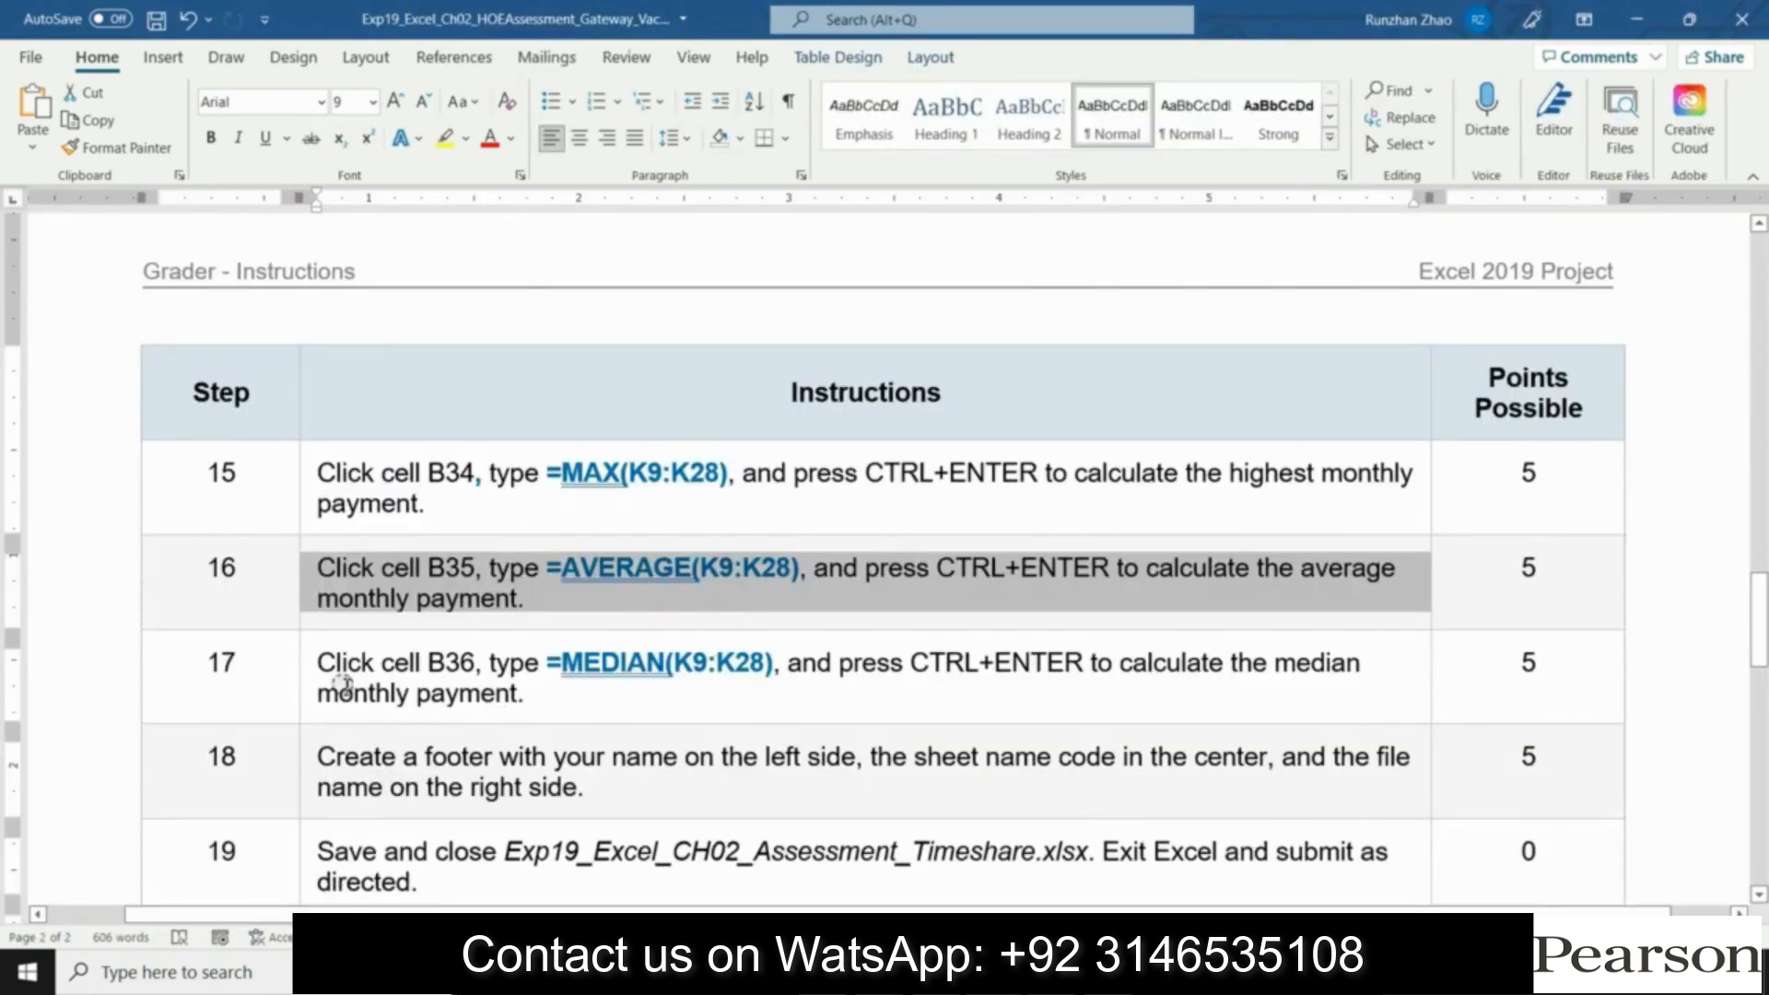
{"action": "scroll", "coordinate": [412, 471], "scroll_direction": "down", "scroll_amount": 3}
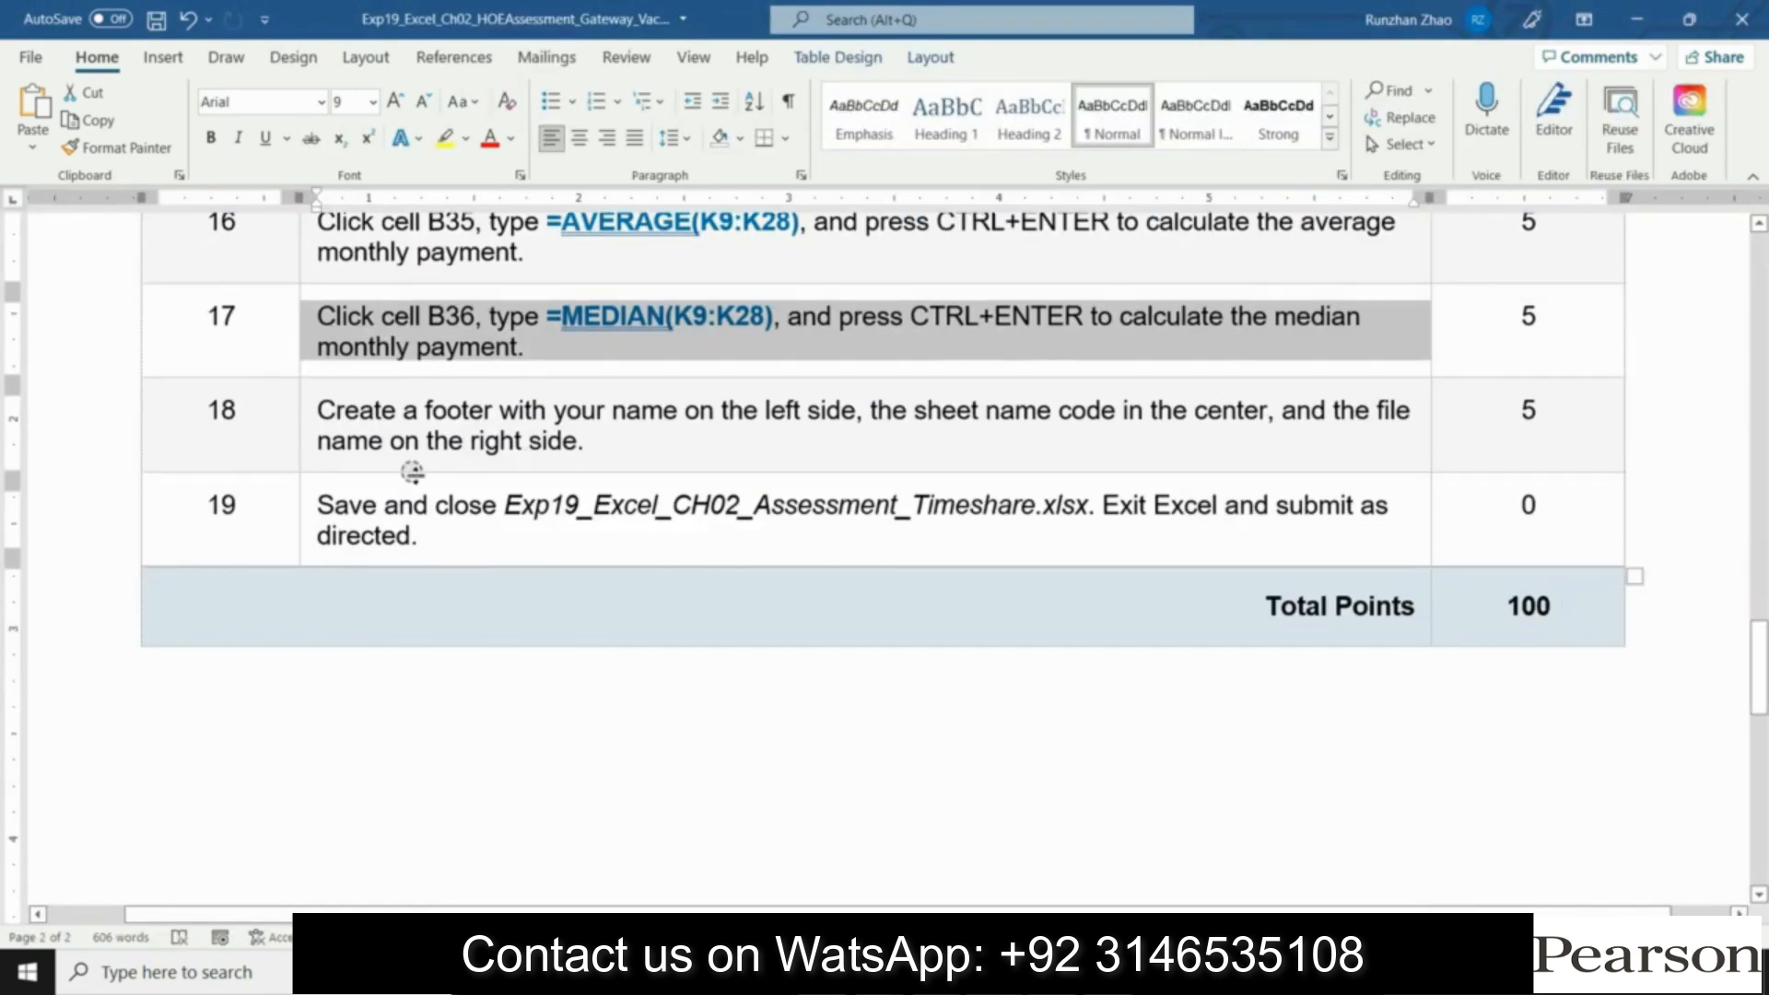
{"action": "left_click", "coordinate": [306, 444]}
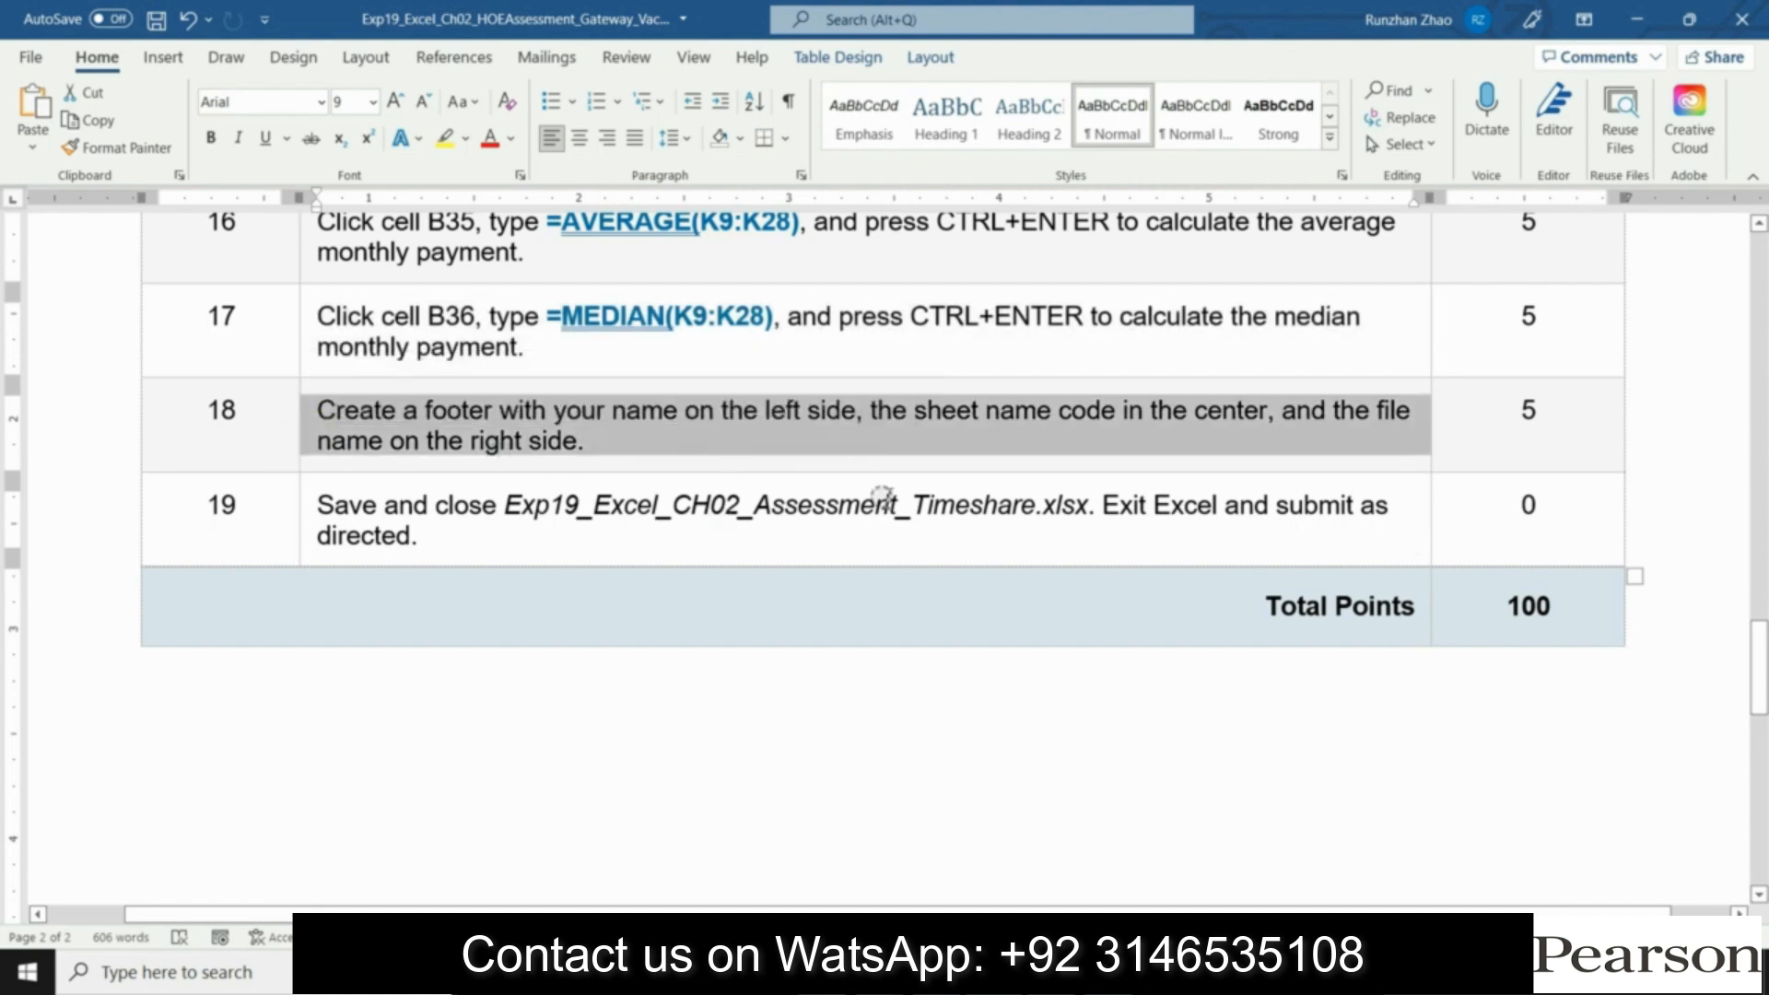
Step: Switch to the TimeShare workbook in Excel and bring up the page layout commands
{"action": "key", "text": "alt+Tab"}
{"action": "left_click", "coordinate": [616, 660]}
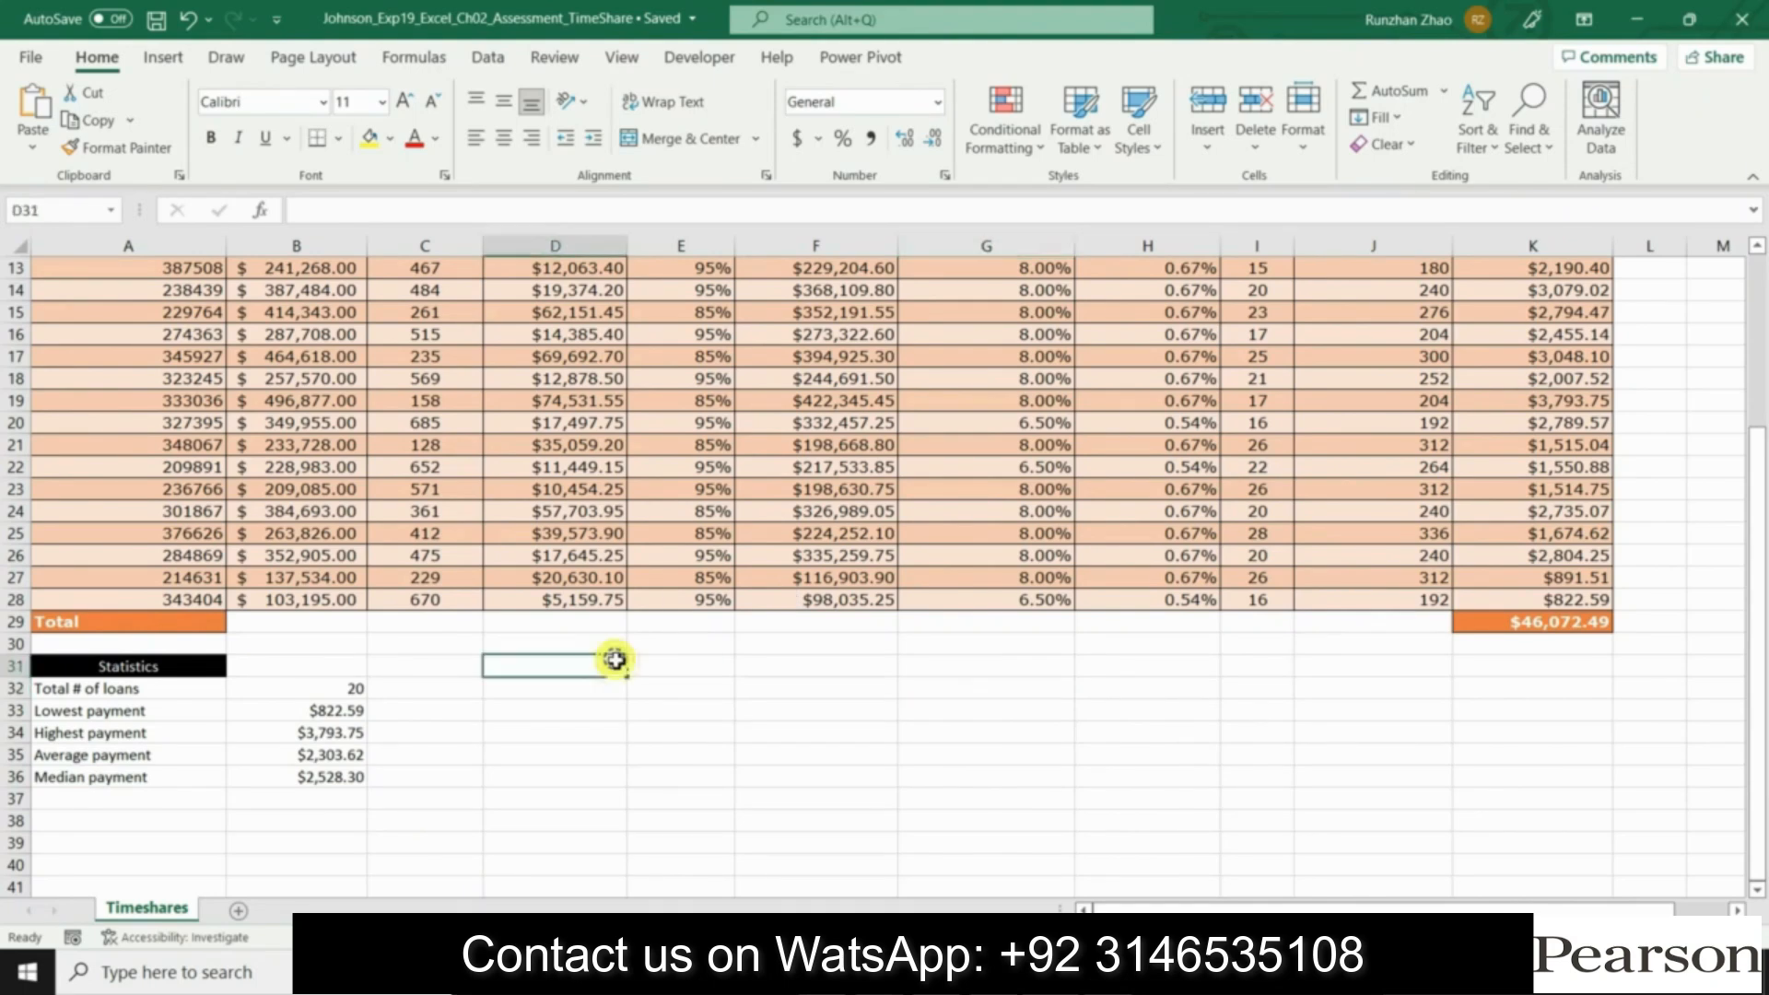
{"action": "left_click", "coordinate": [410, 58]}
{"action": "left_click", "coordinate": [304, 59]}
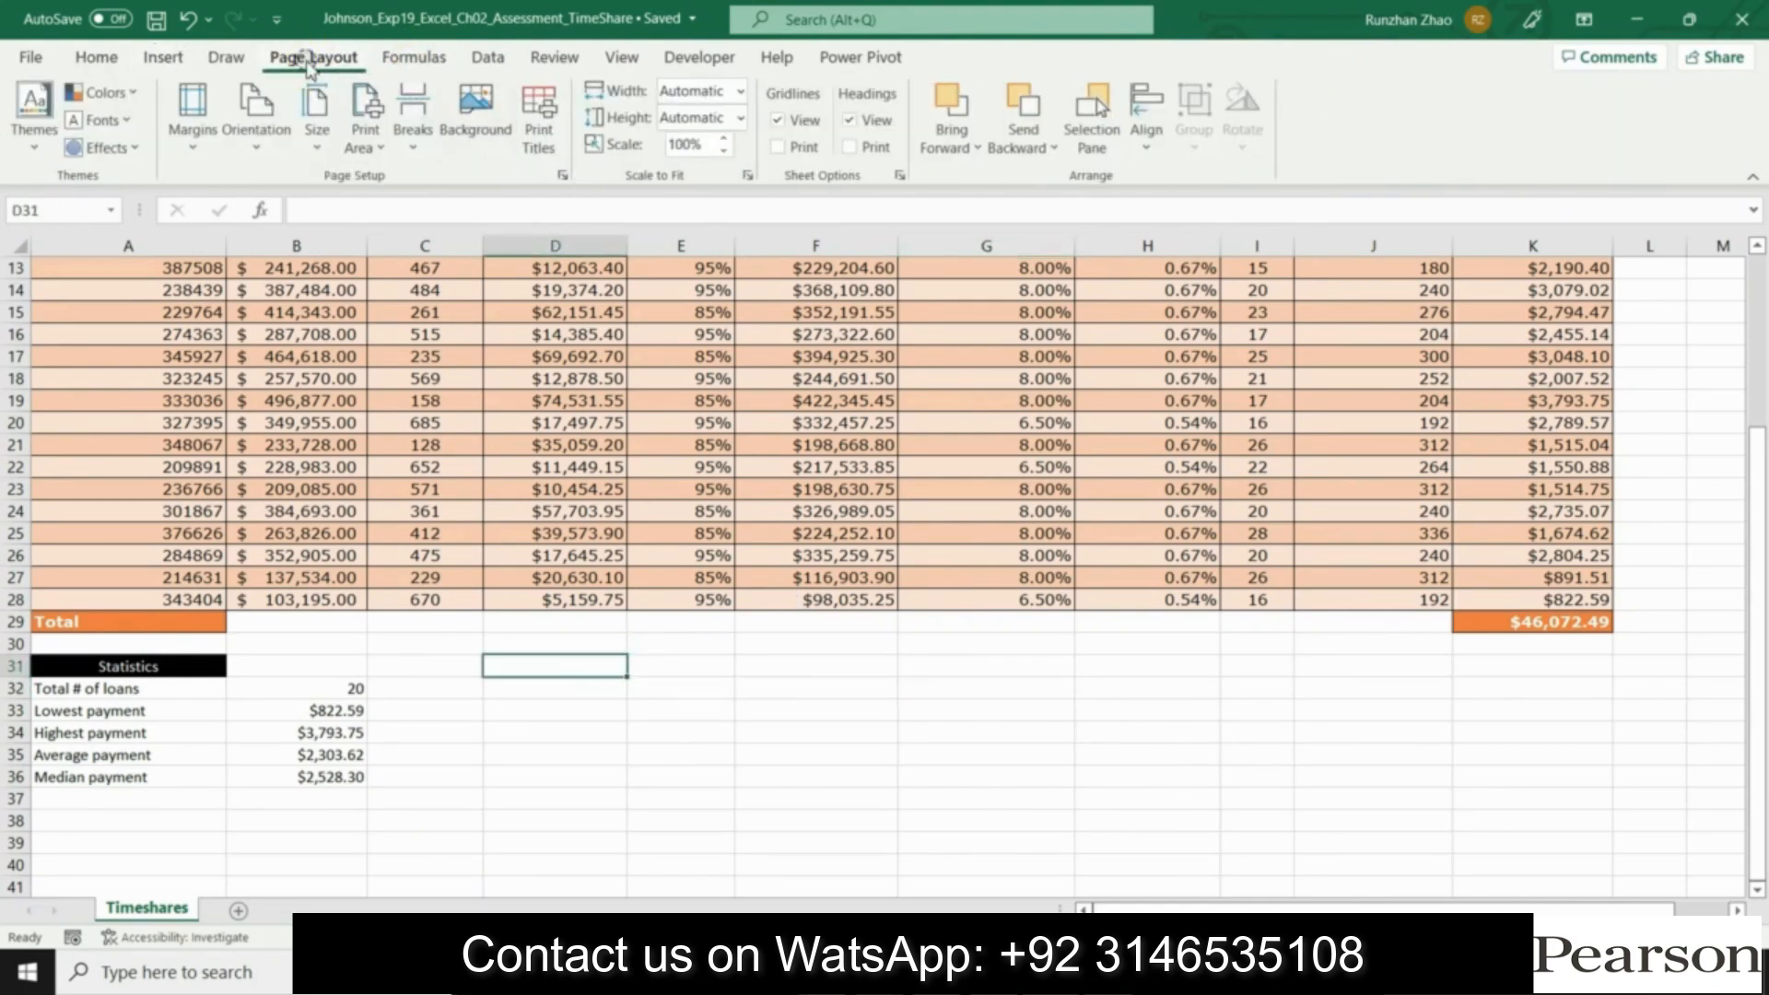
{"action": "left_click", "coordinate": [562, 175]}
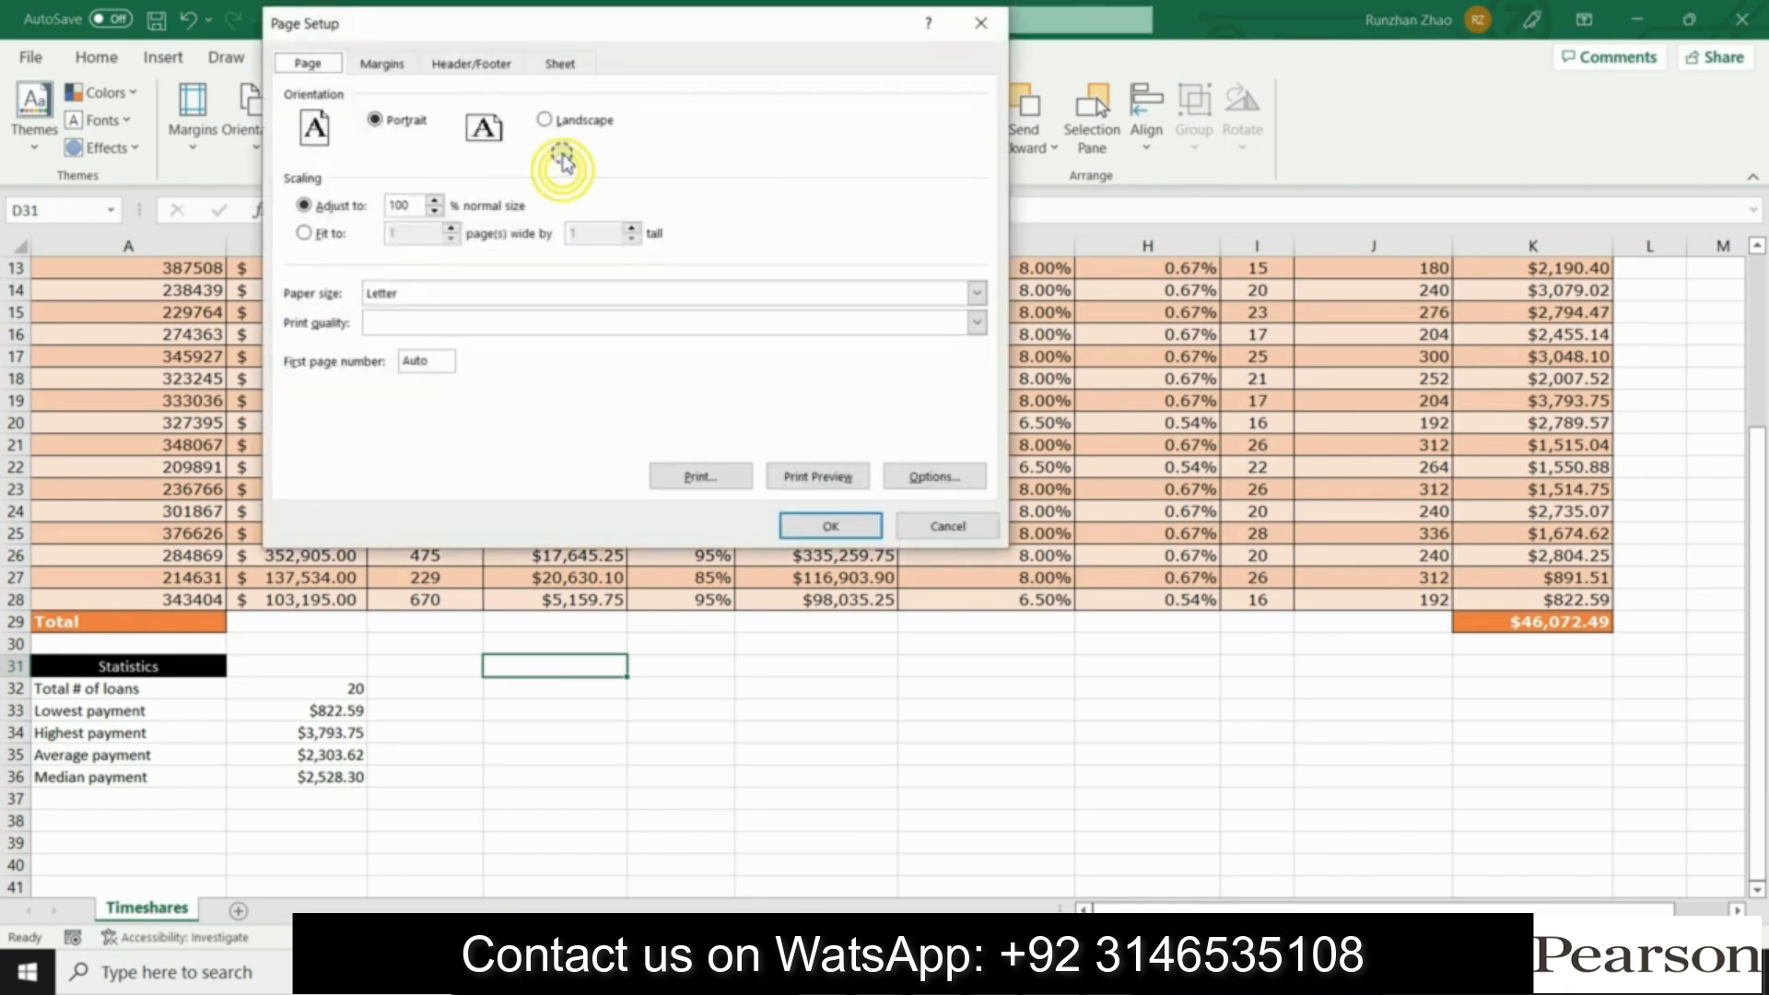
{"action": "left_click", "coordinate": [475, 67]}
{"action": "left_click", "coordinate": [670, 223]}
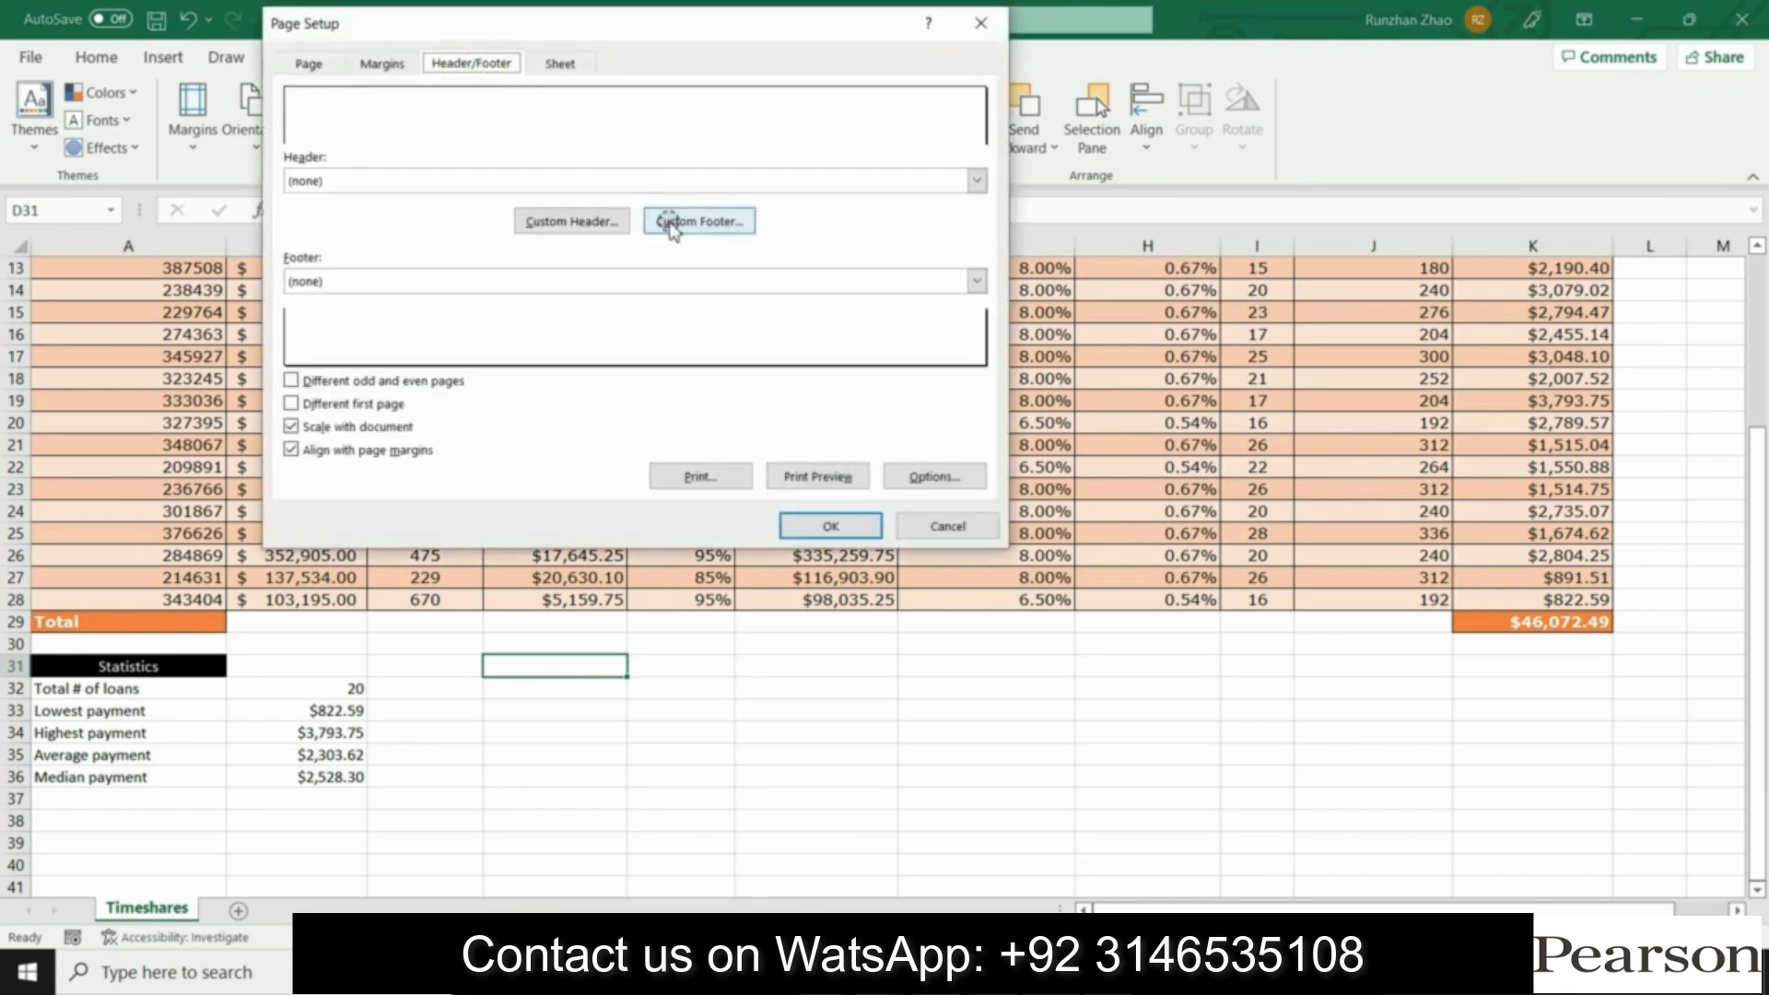
{"action": "left_click", "coordinate": [351, 334]}
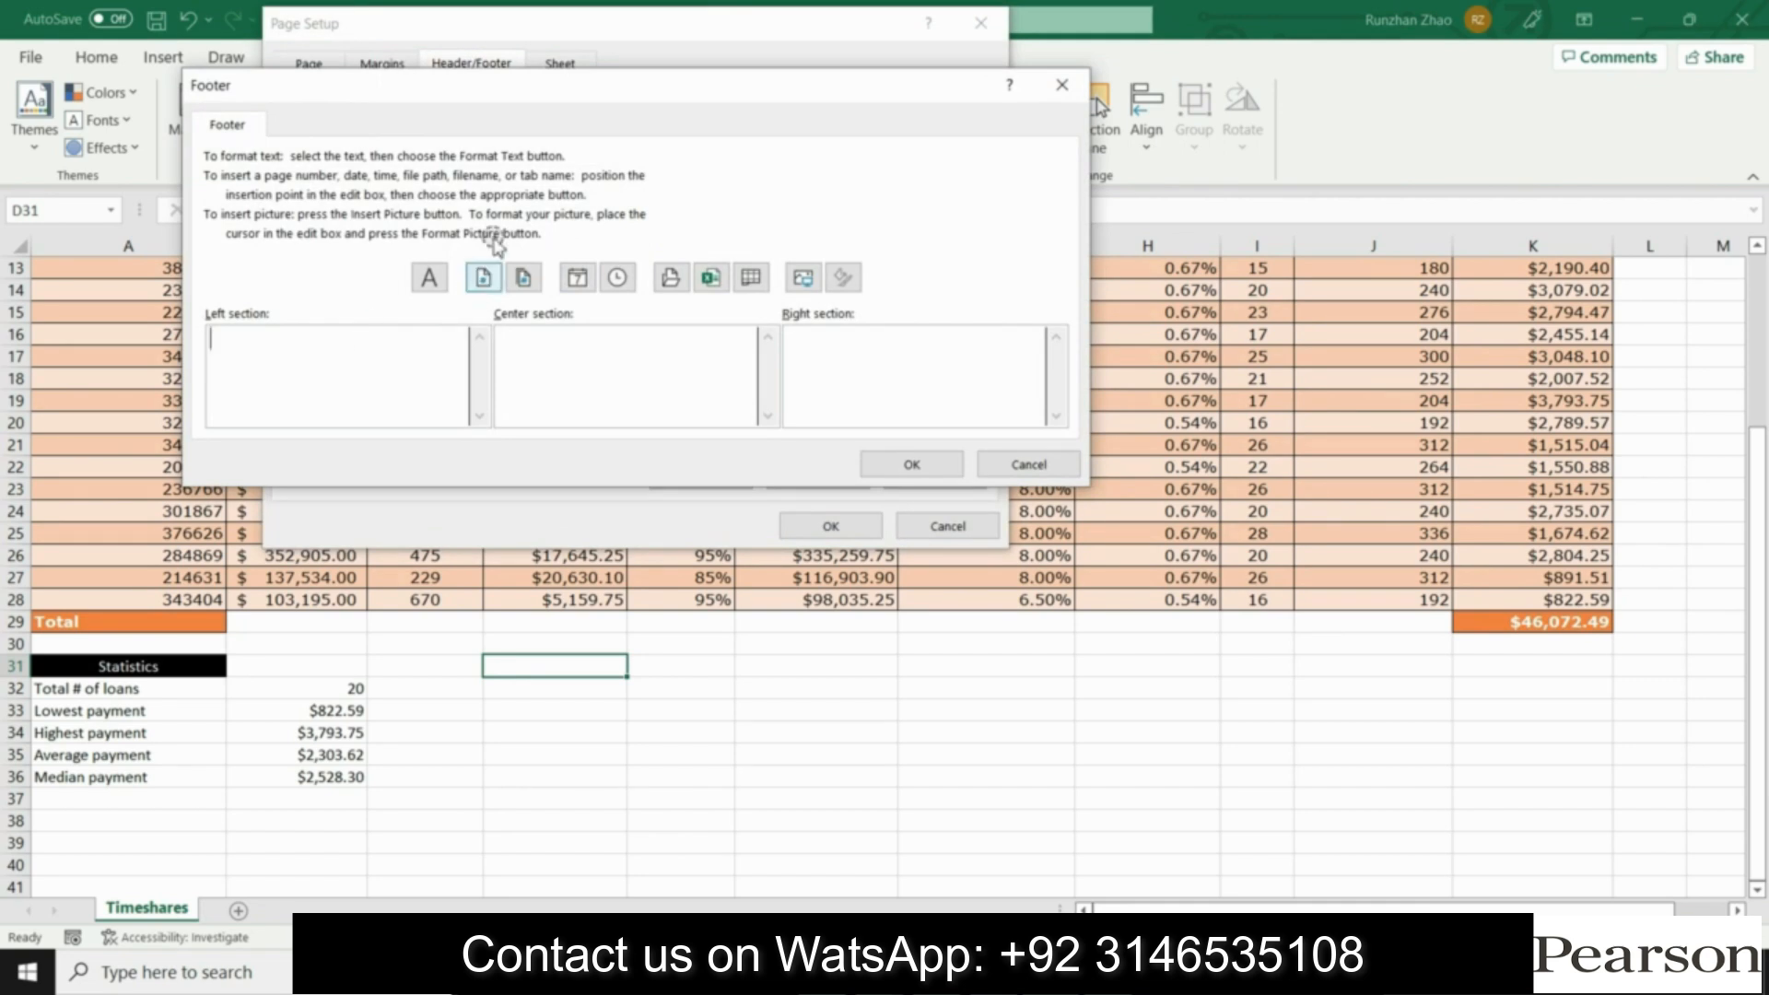
{"action": "left_click_drag", "start_coordinate": [430, 87], "coordinate": [644, 239]}
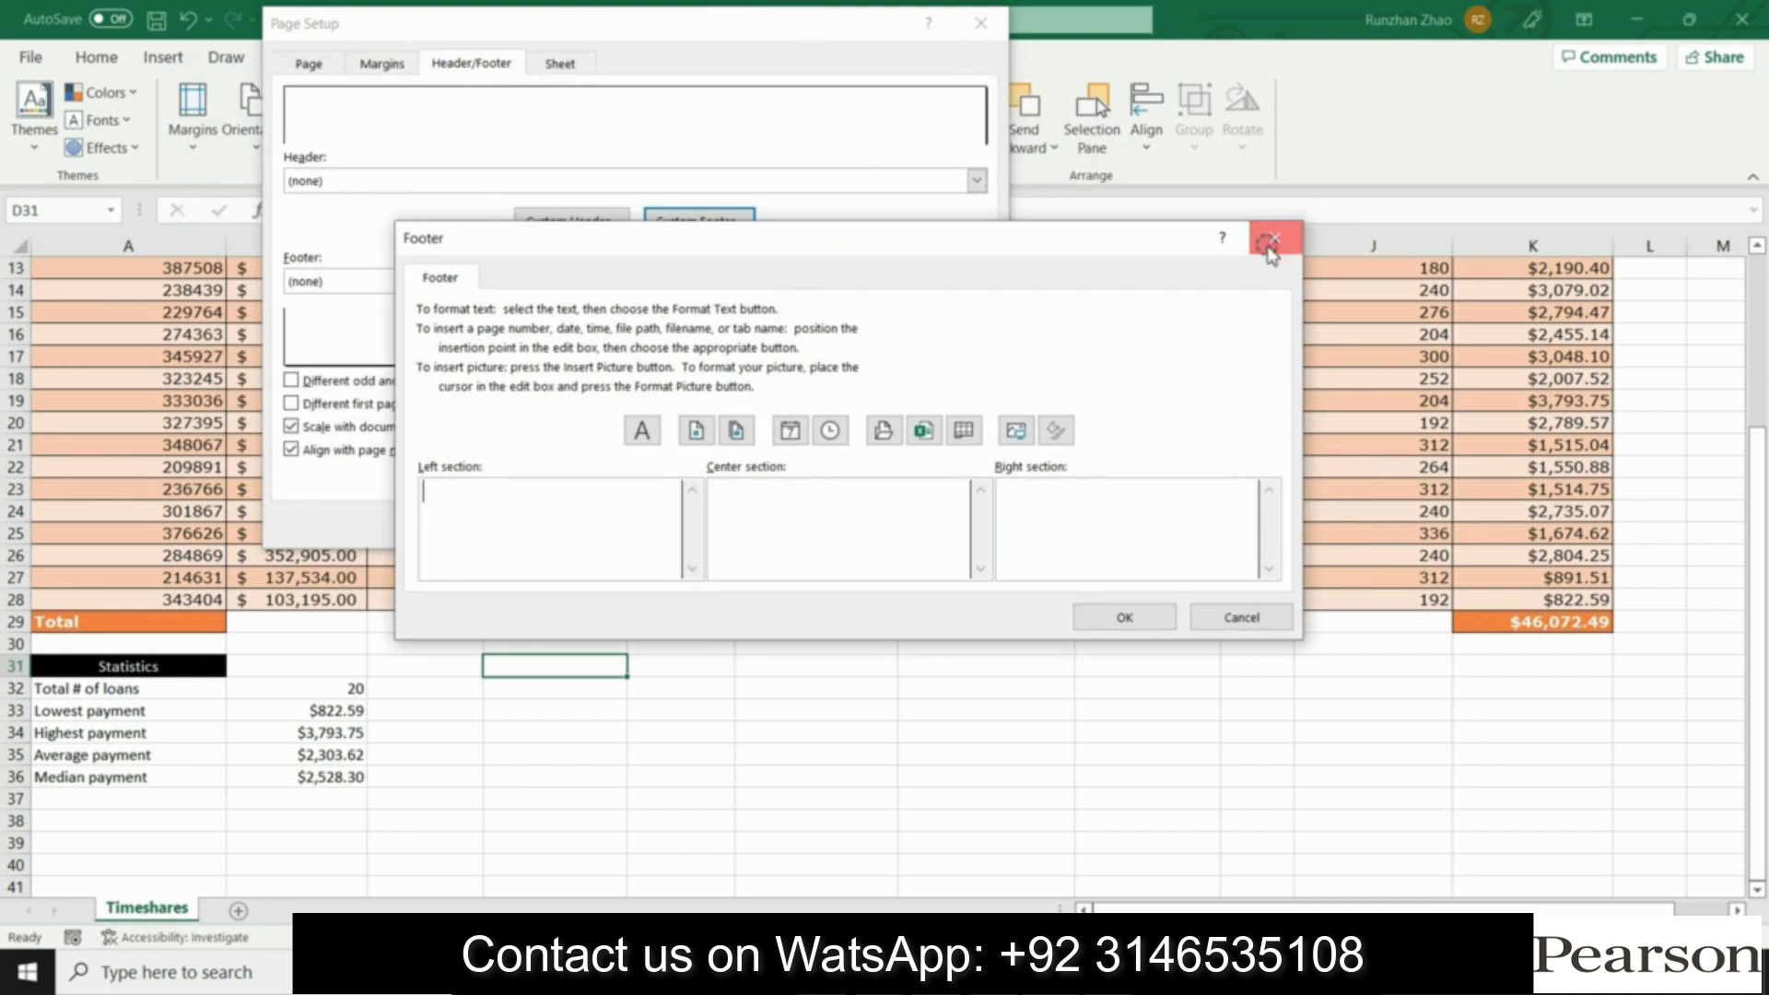
{"action": "left_click", "coordinate": [1275, 238]}
{"action": "left_click", "coordinate": [981, 23]}
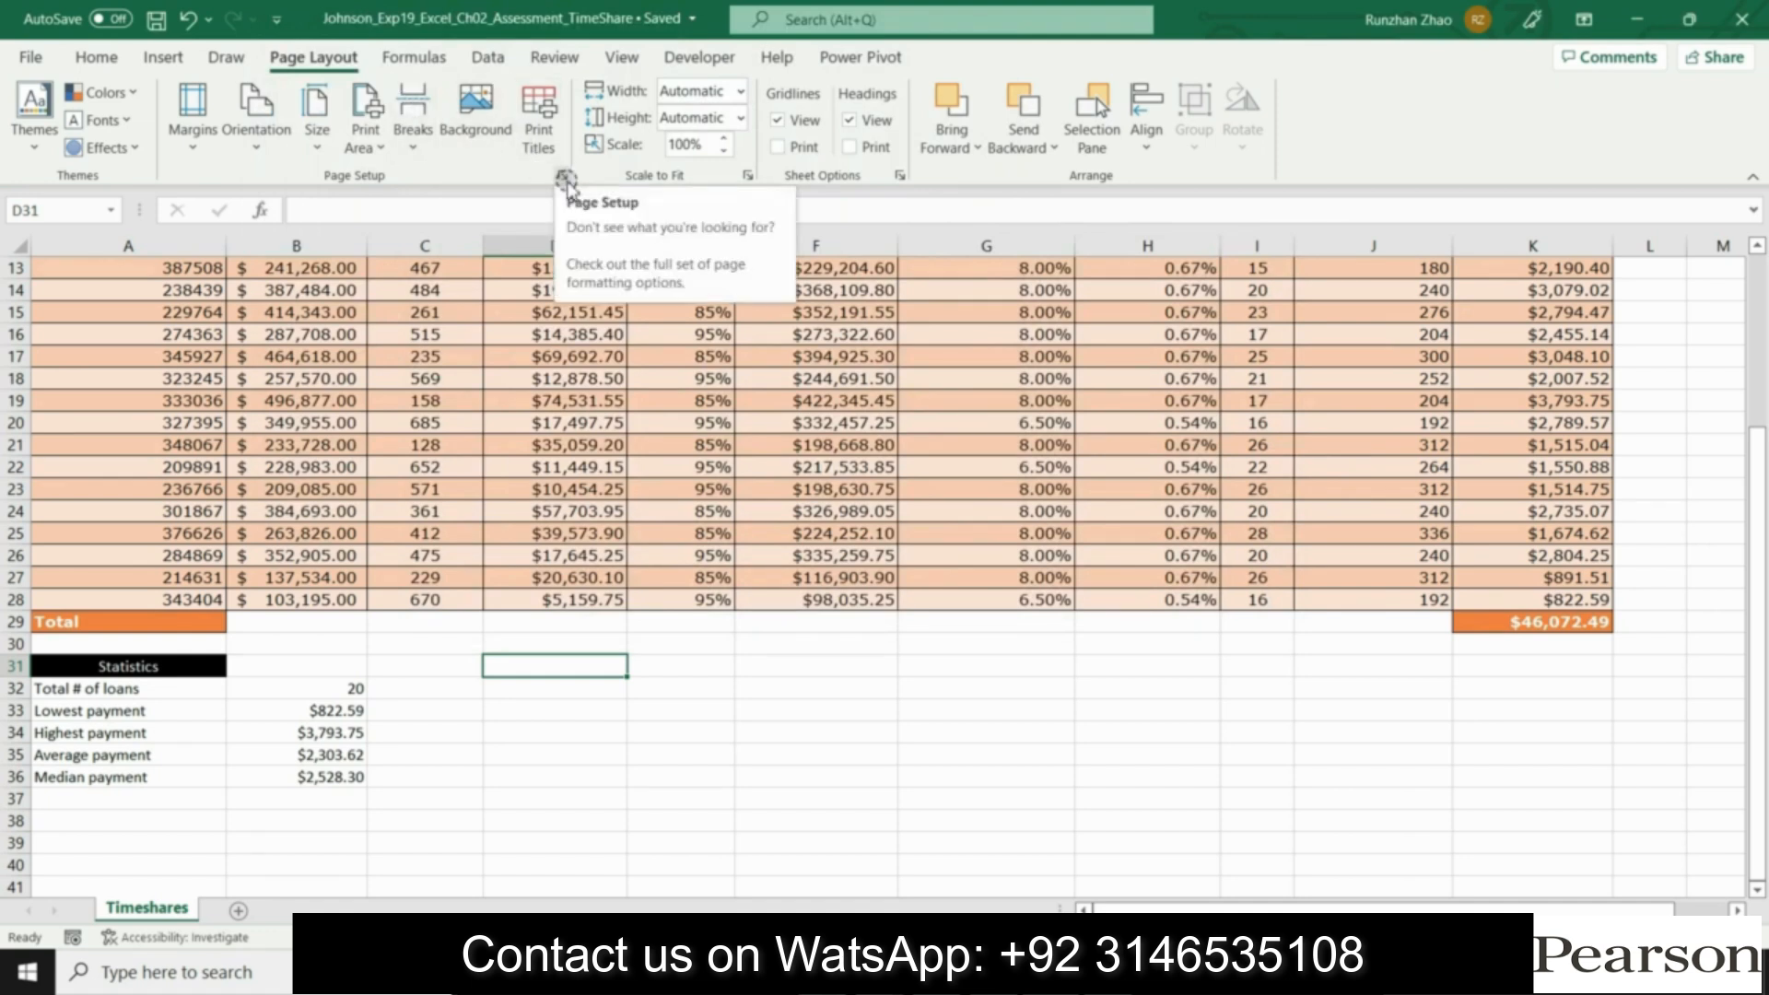
Step: Start a custom footer in the page setup and enter the student's last name in its left section
{"action": "left_click", "coordinate": [559, 175]}
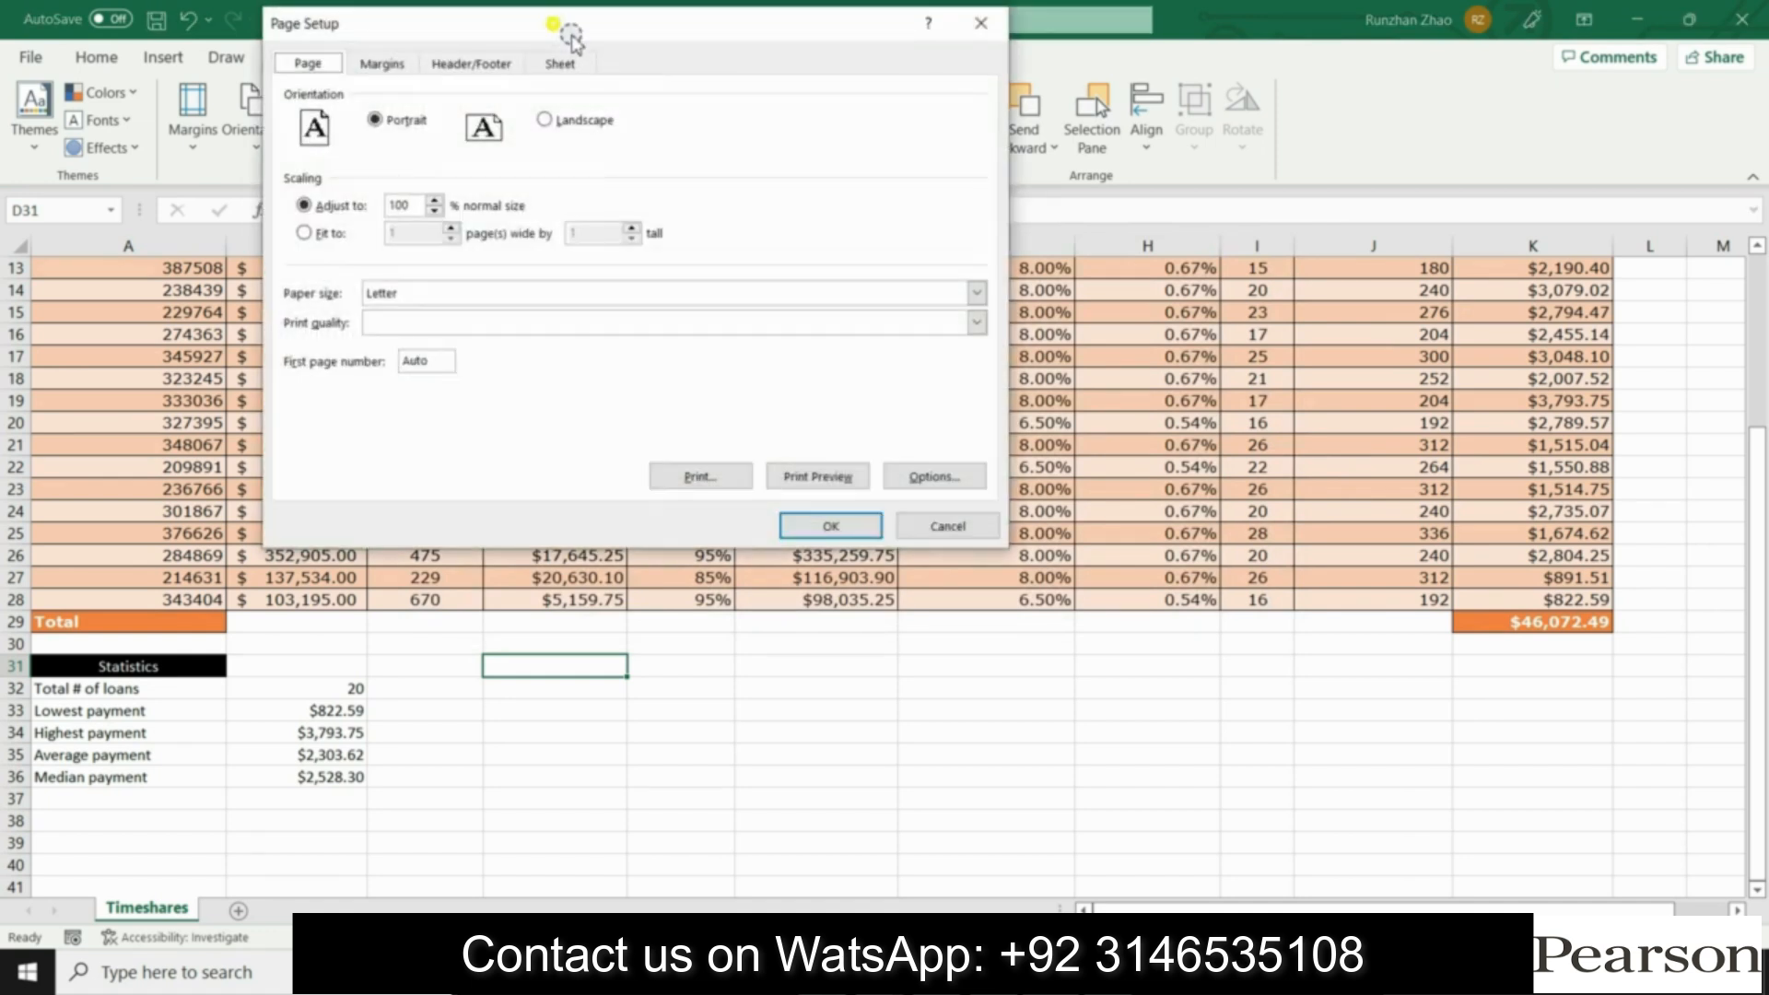
{"action": "left_click_drag", "start_coordinate": [565, 31], "coordinate": [1069, 176]}
{"action": "left_click", "coordinate": [973, 210]}
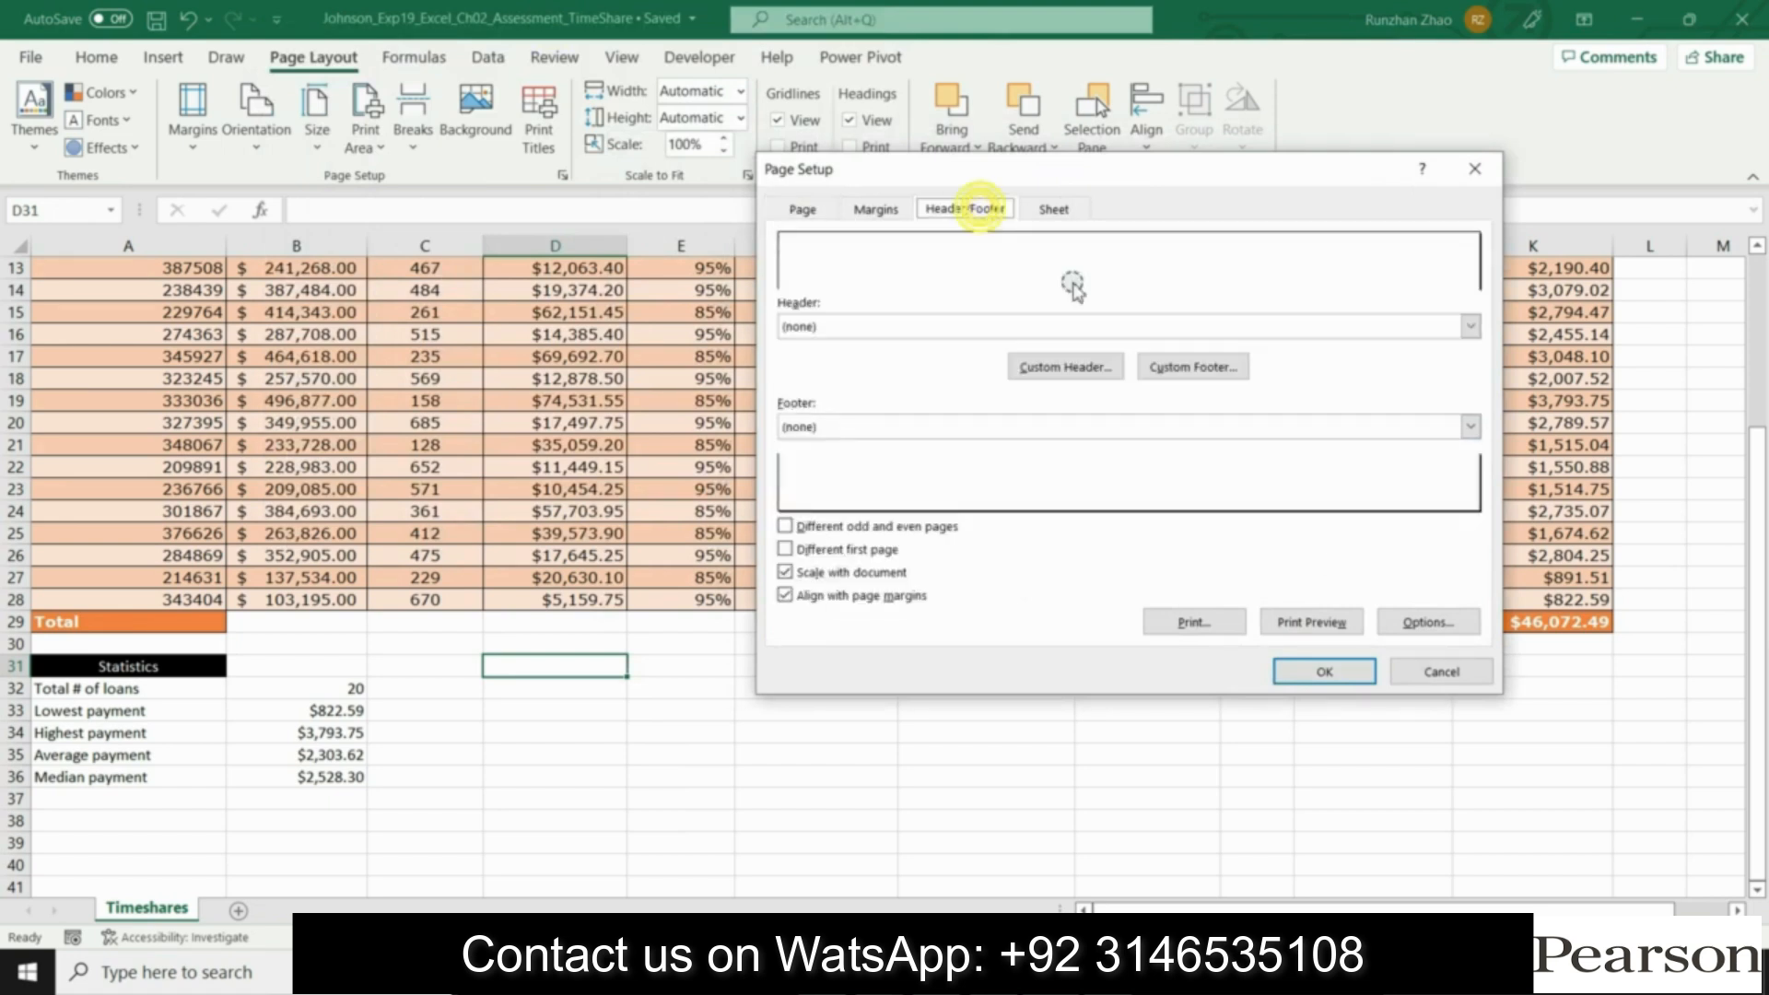
{"action": "left_click", "coordinate": [1198, 368]}
{"action": "left_click_drag", "start_coordinate": [662, 83], "coordinate": [1157, 244]}
{"action": "left_click", "coordinate": [764, 508]}
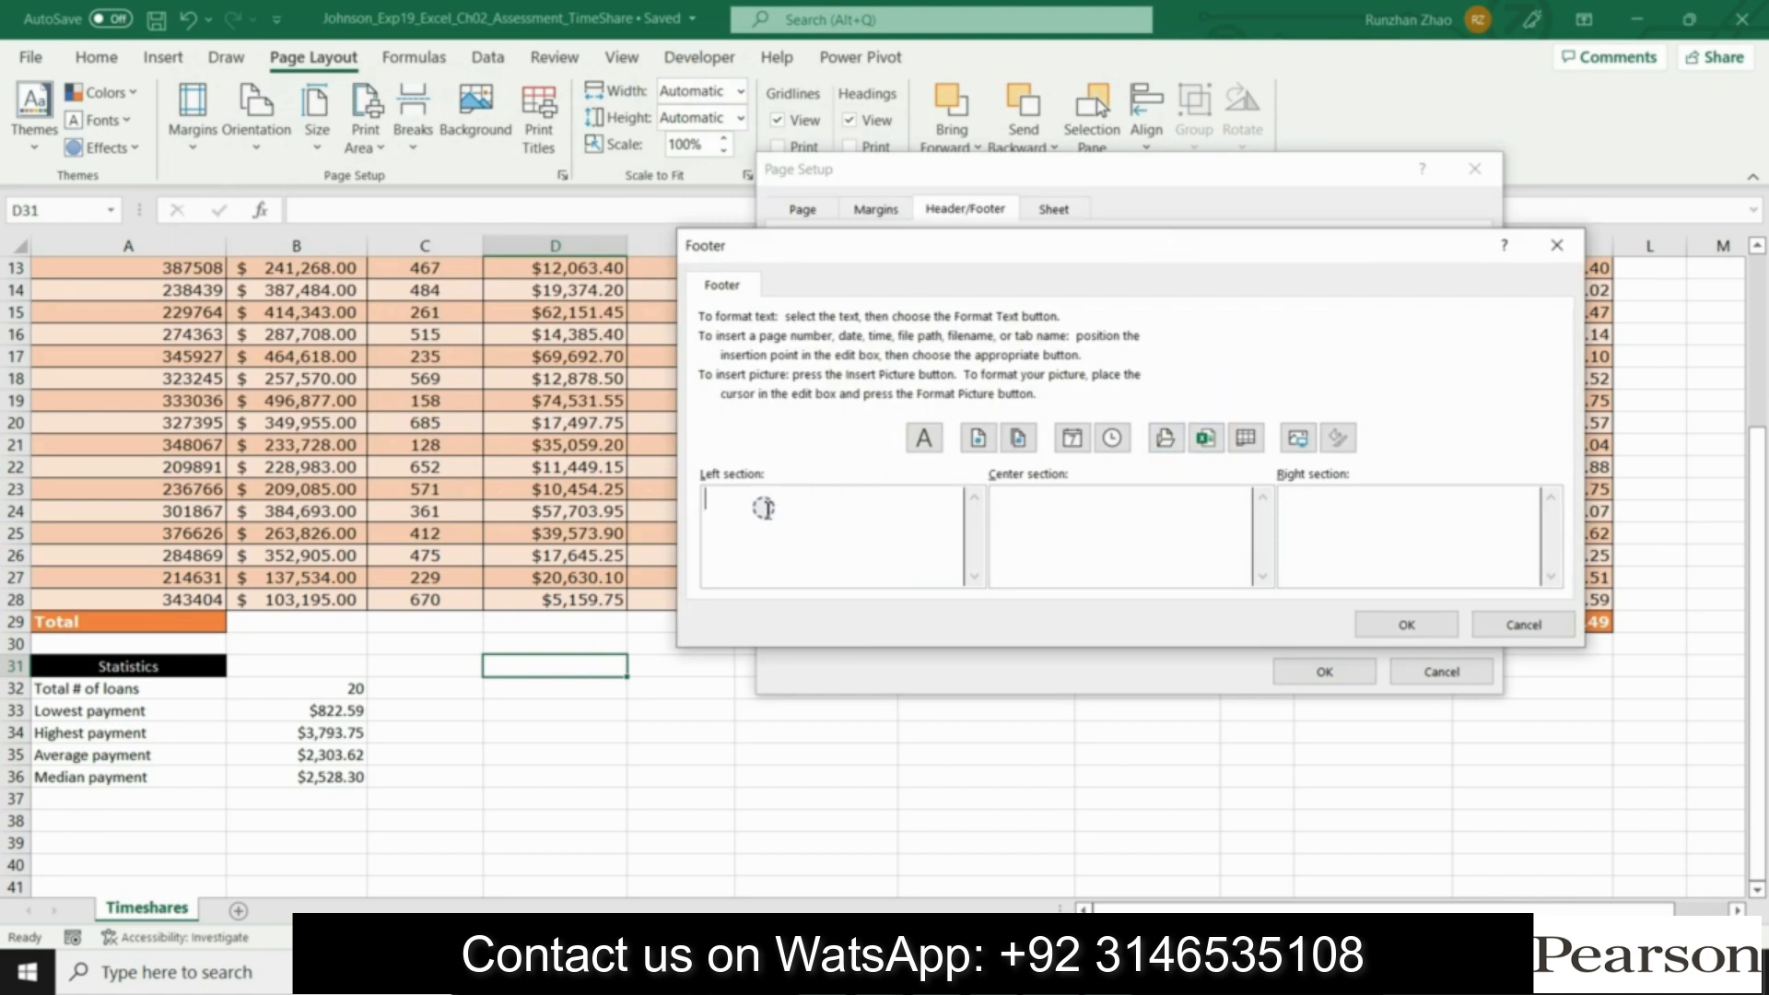
{"action": "type", "text": "Johnson"}
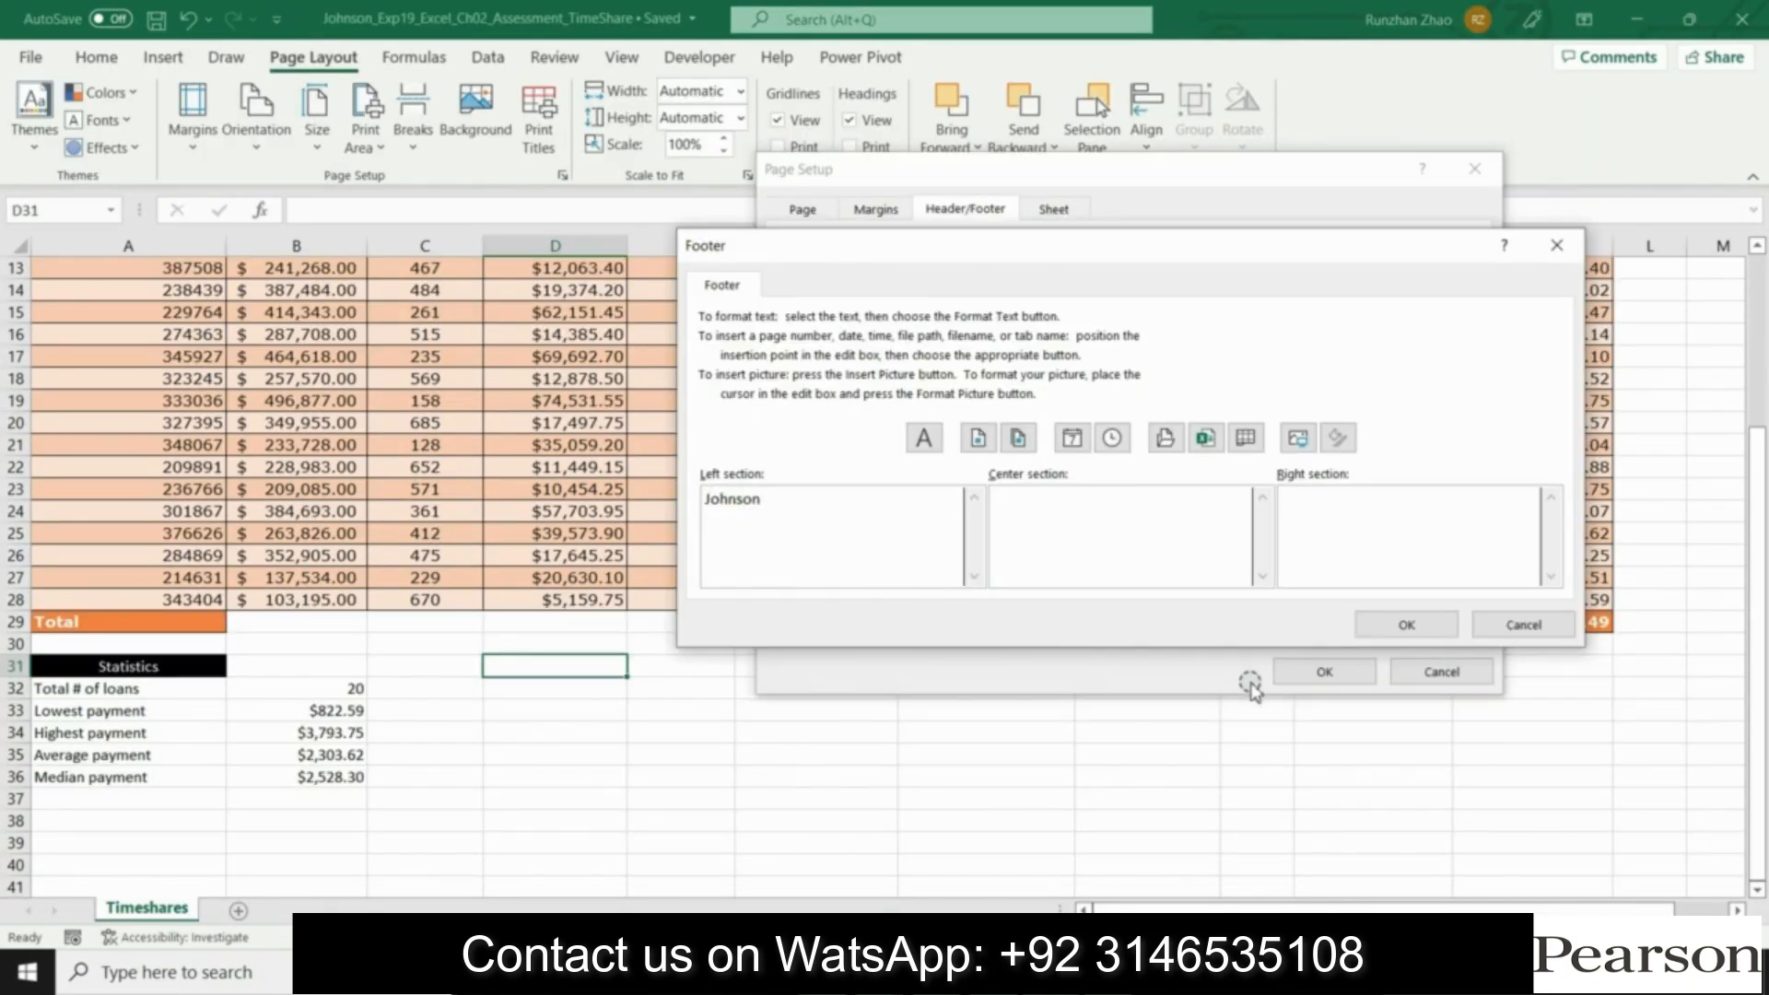
Step: Insert the sheet name code in the footer's center section and the file name code in its right section, and apply the footer
{"action": "left_click", "coordinate": [1089, 514]}
{"action": "left_click", "coordinate": [1246, 437]}
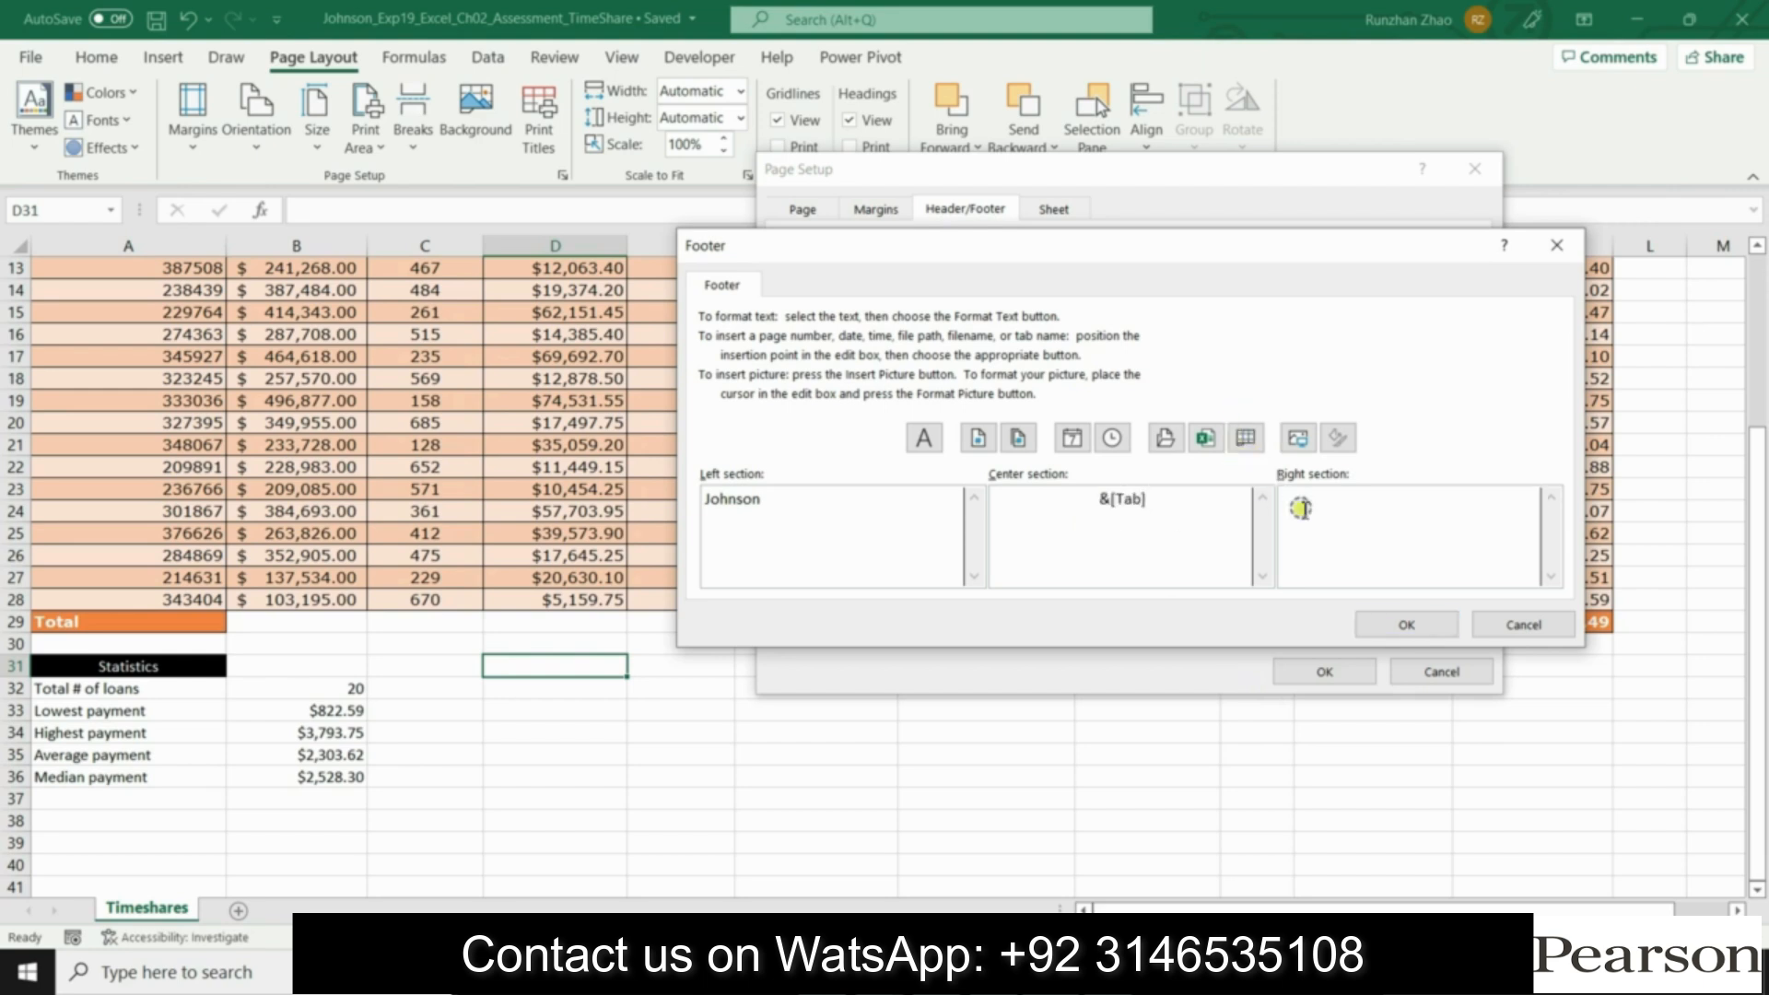
{"action": "left_click", "coordinate": [1204, 440]}
{"action": "left_click", "coordinate": [1405, 624]}
{"action": "left_click", "coordinate": [1330, 672]}
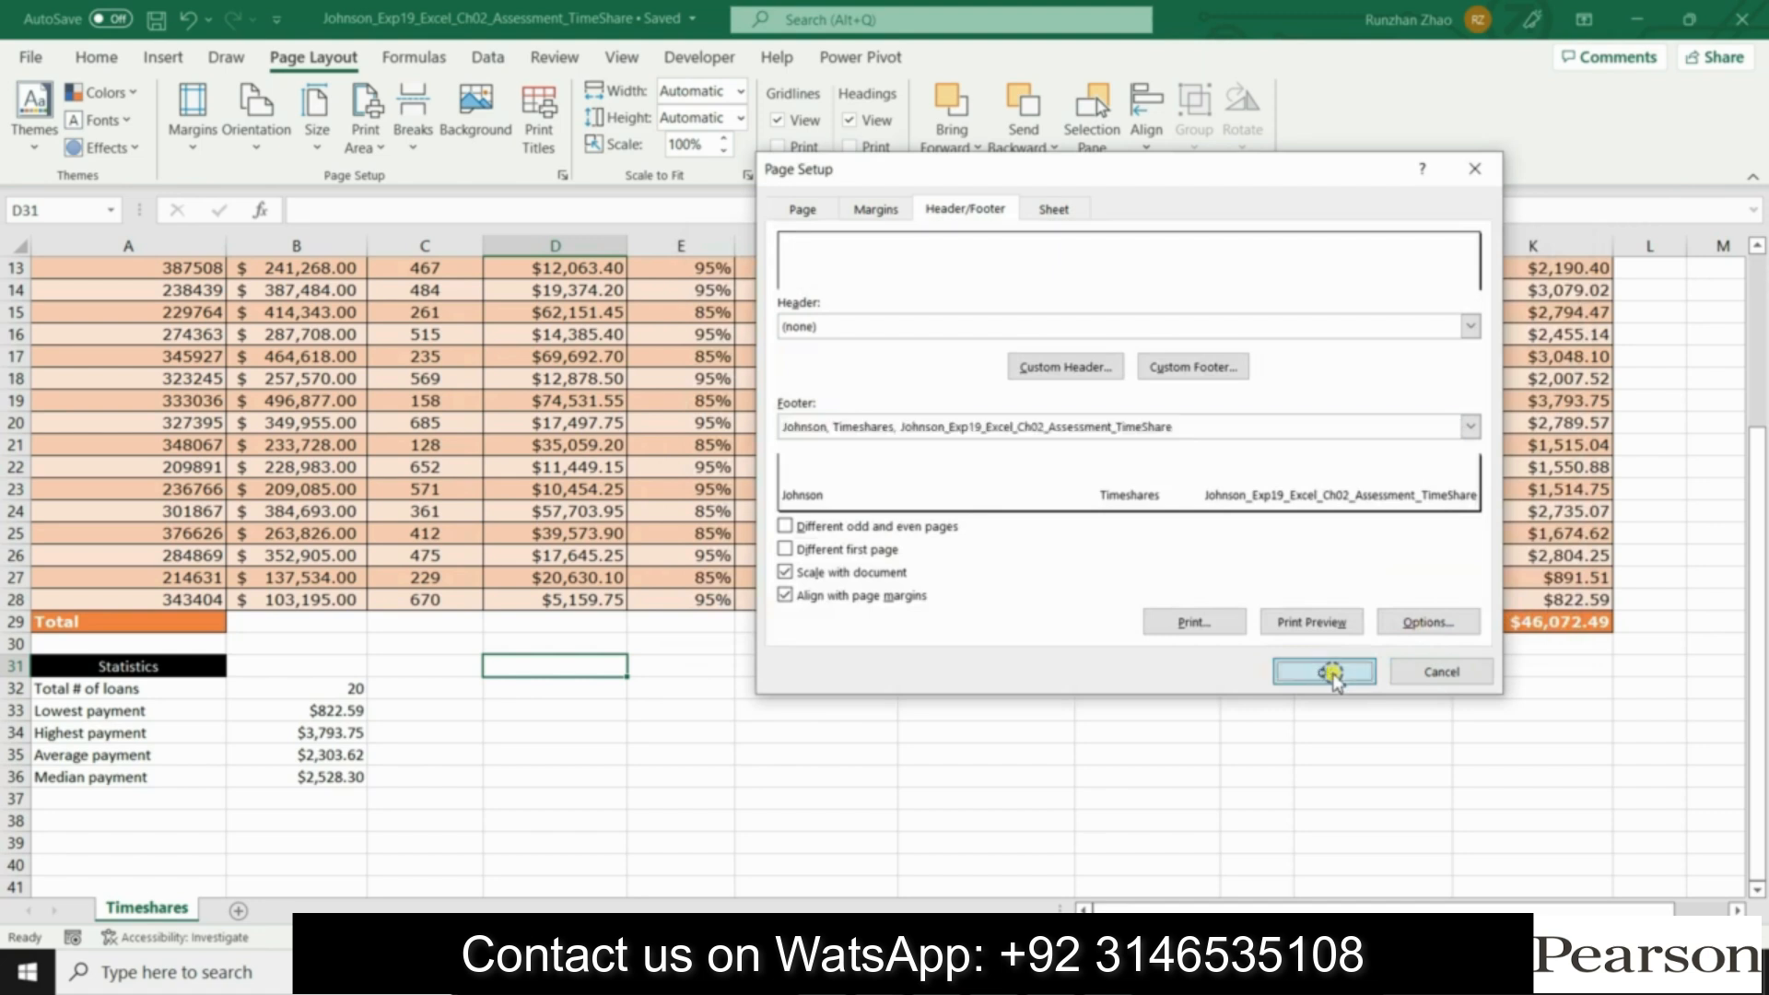
Step: Save the workbook with its new footer and return to the beginning of the Timeshares worksheet
{"action": "left_click", "coordinate": [157, 19]}
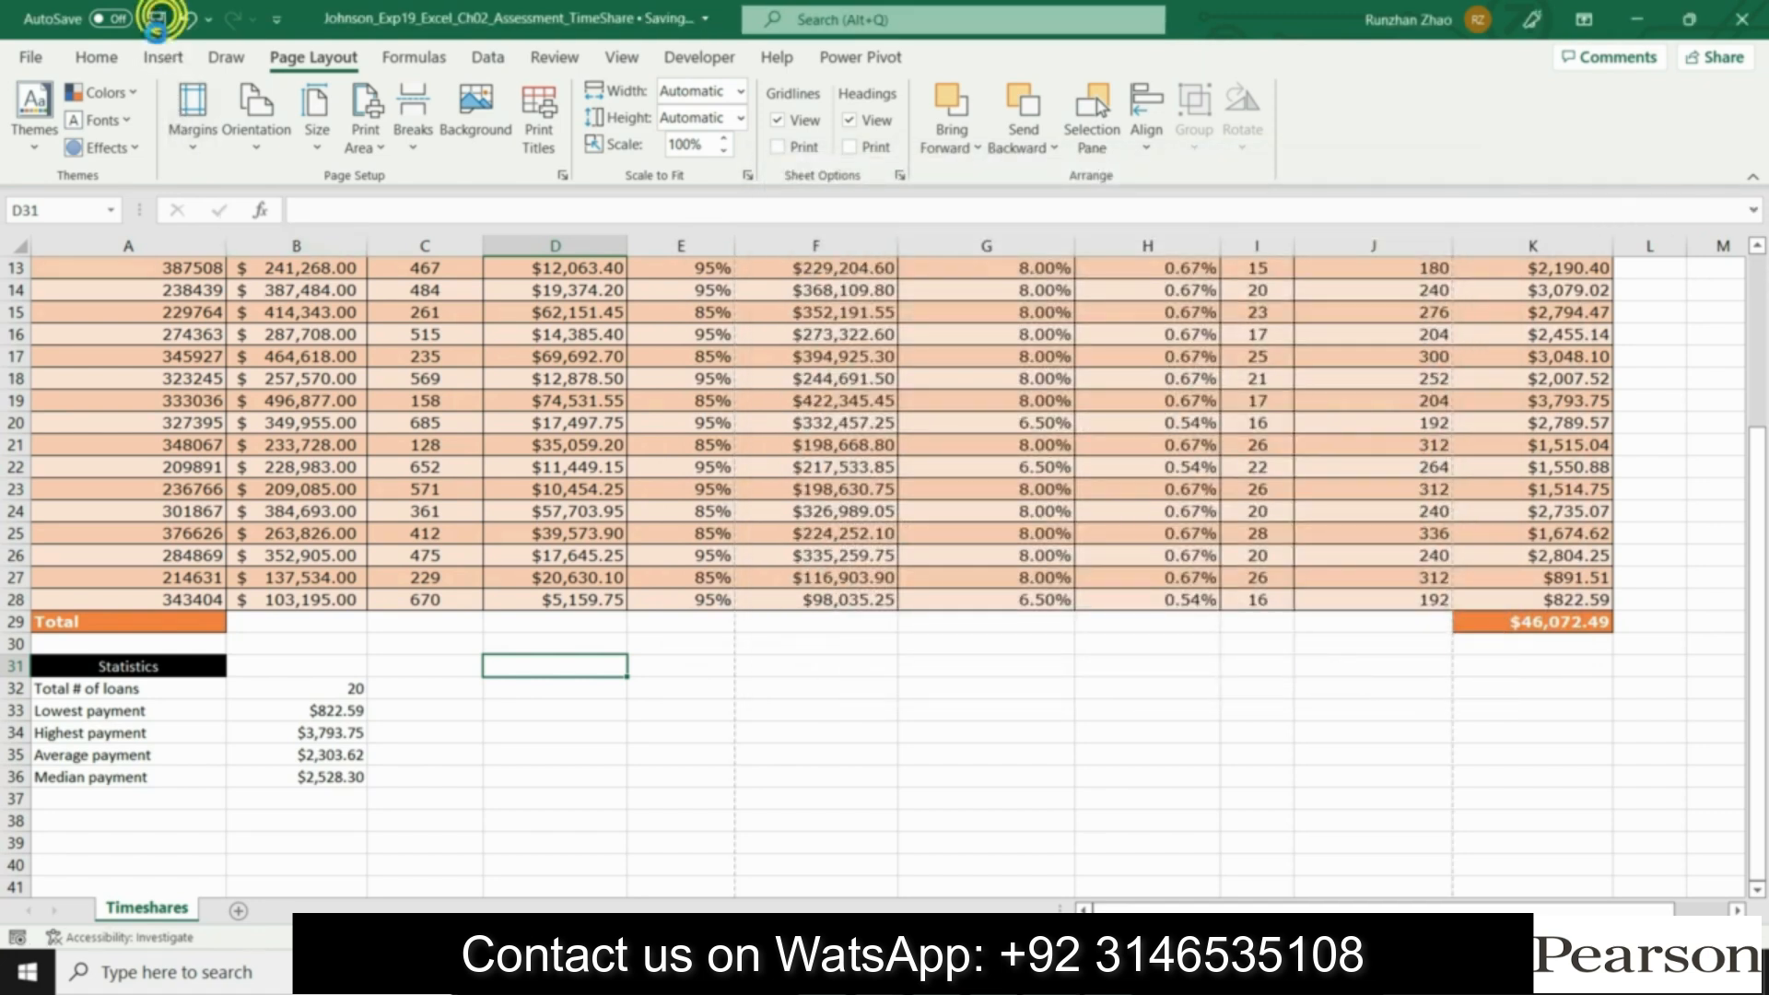
{"action": "left_click", "coordinate": [97, 57]}
{"action": "left_click", "coordinate": [1491, 702]}
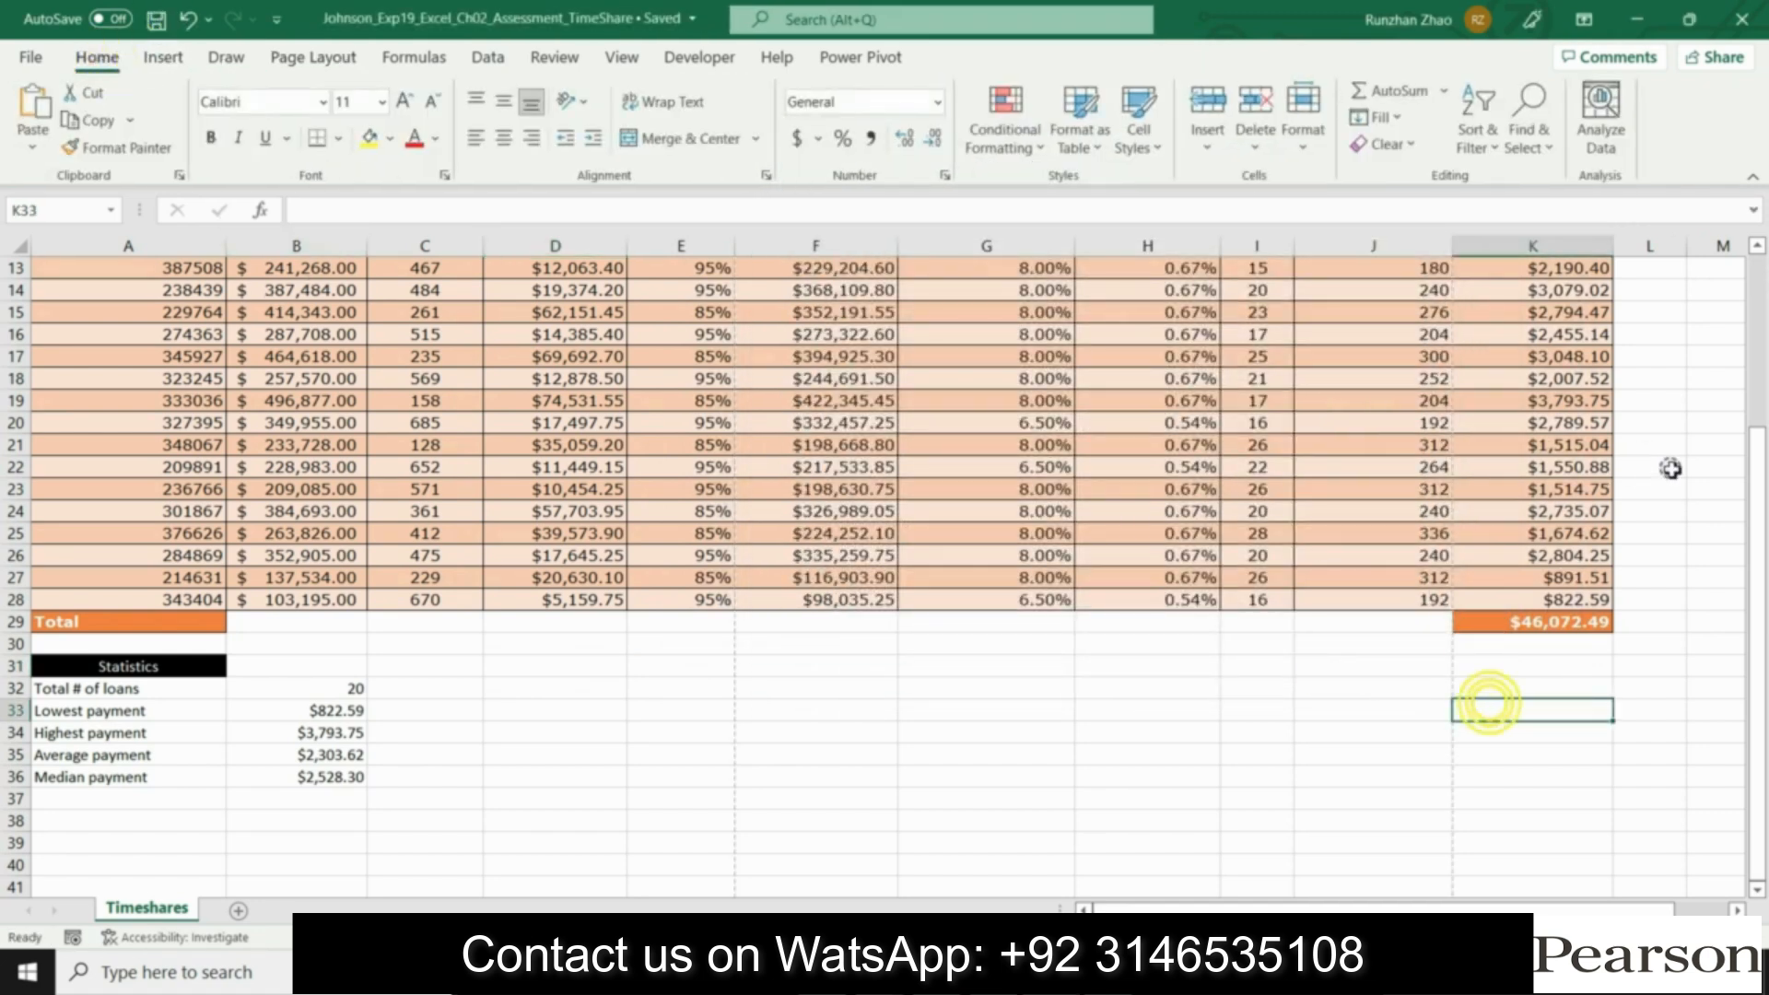
{"action": "left_click_drag", "start_coordinate": [1751, 489], "coordinate": [1750, 318]}
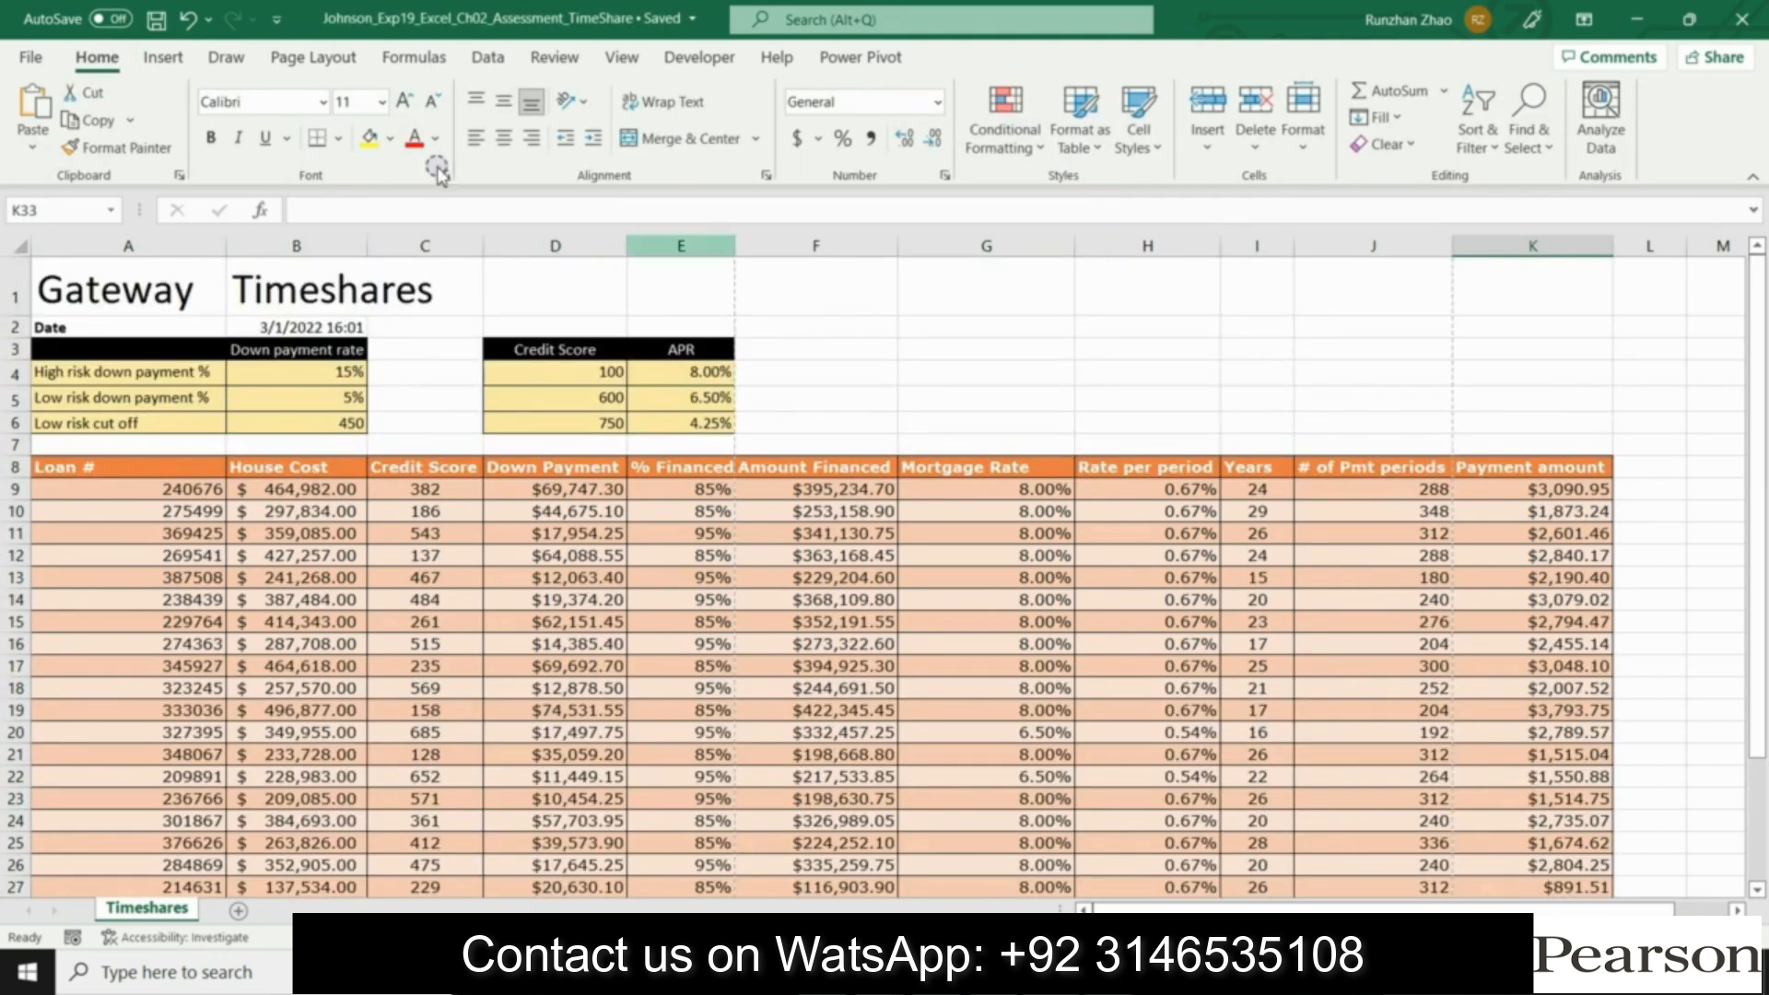